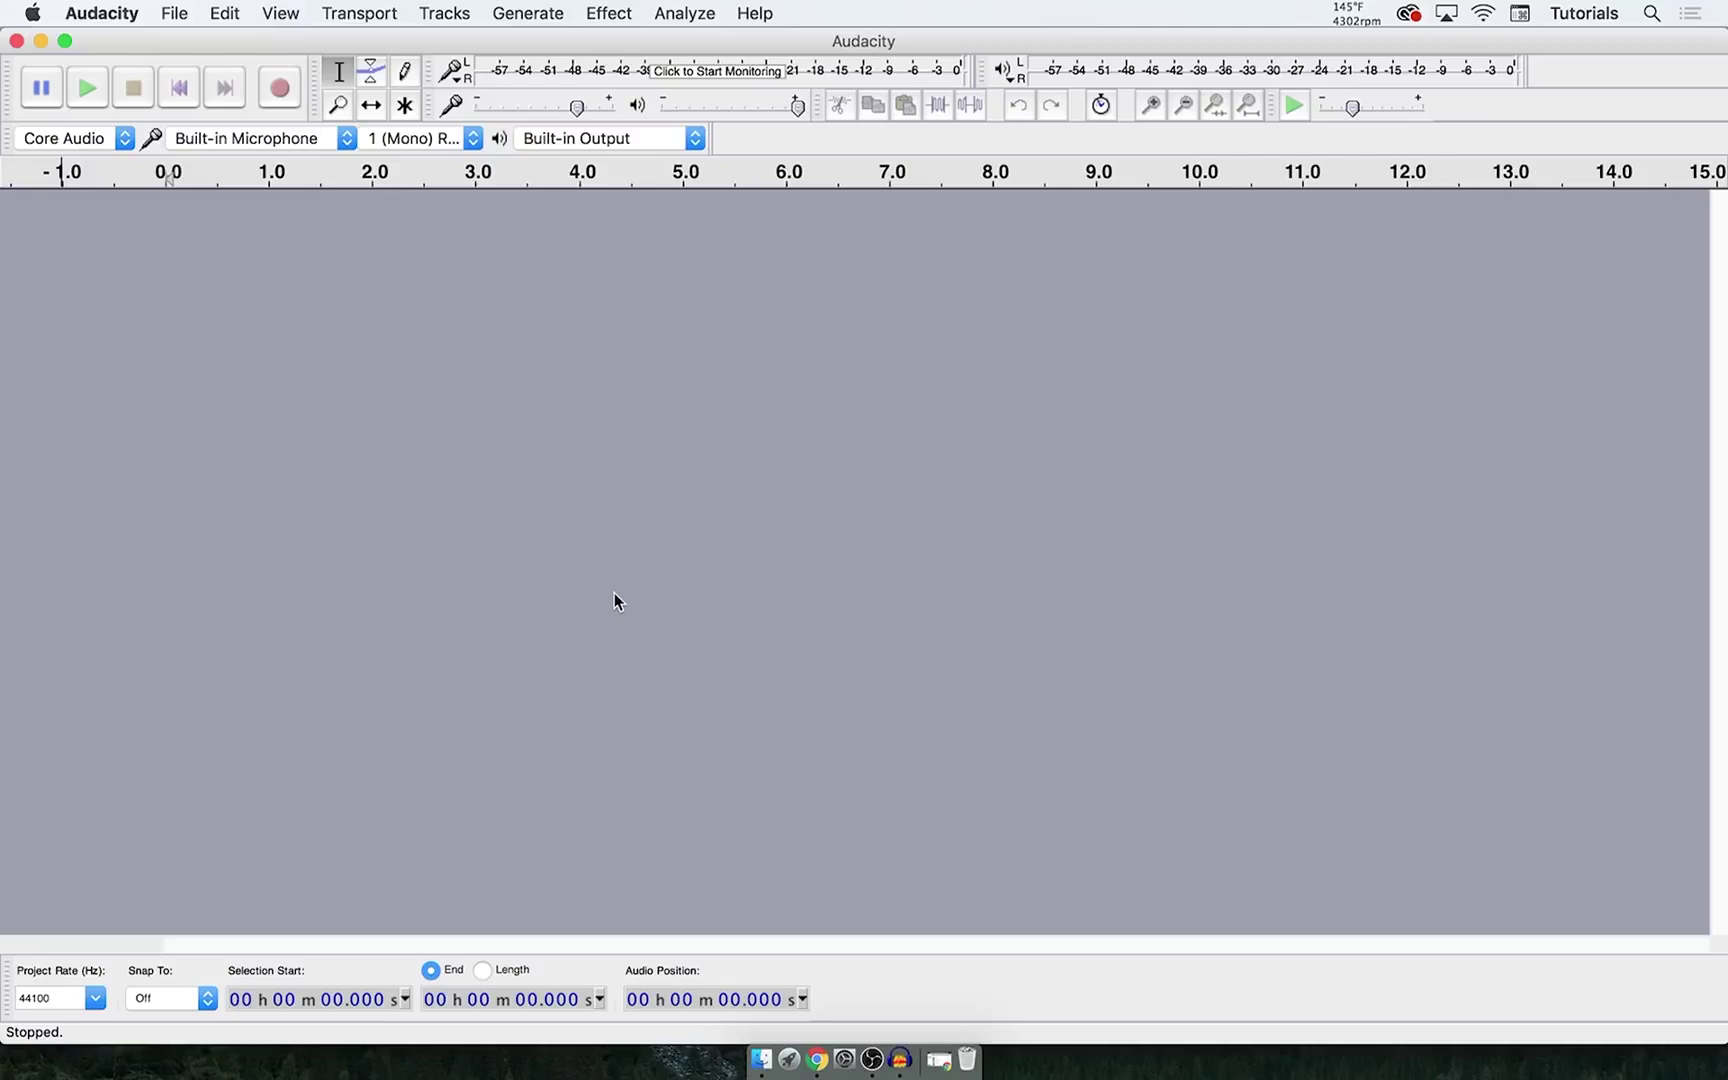
# - Check which recording devices are available
pyautogui.click(289, 139)
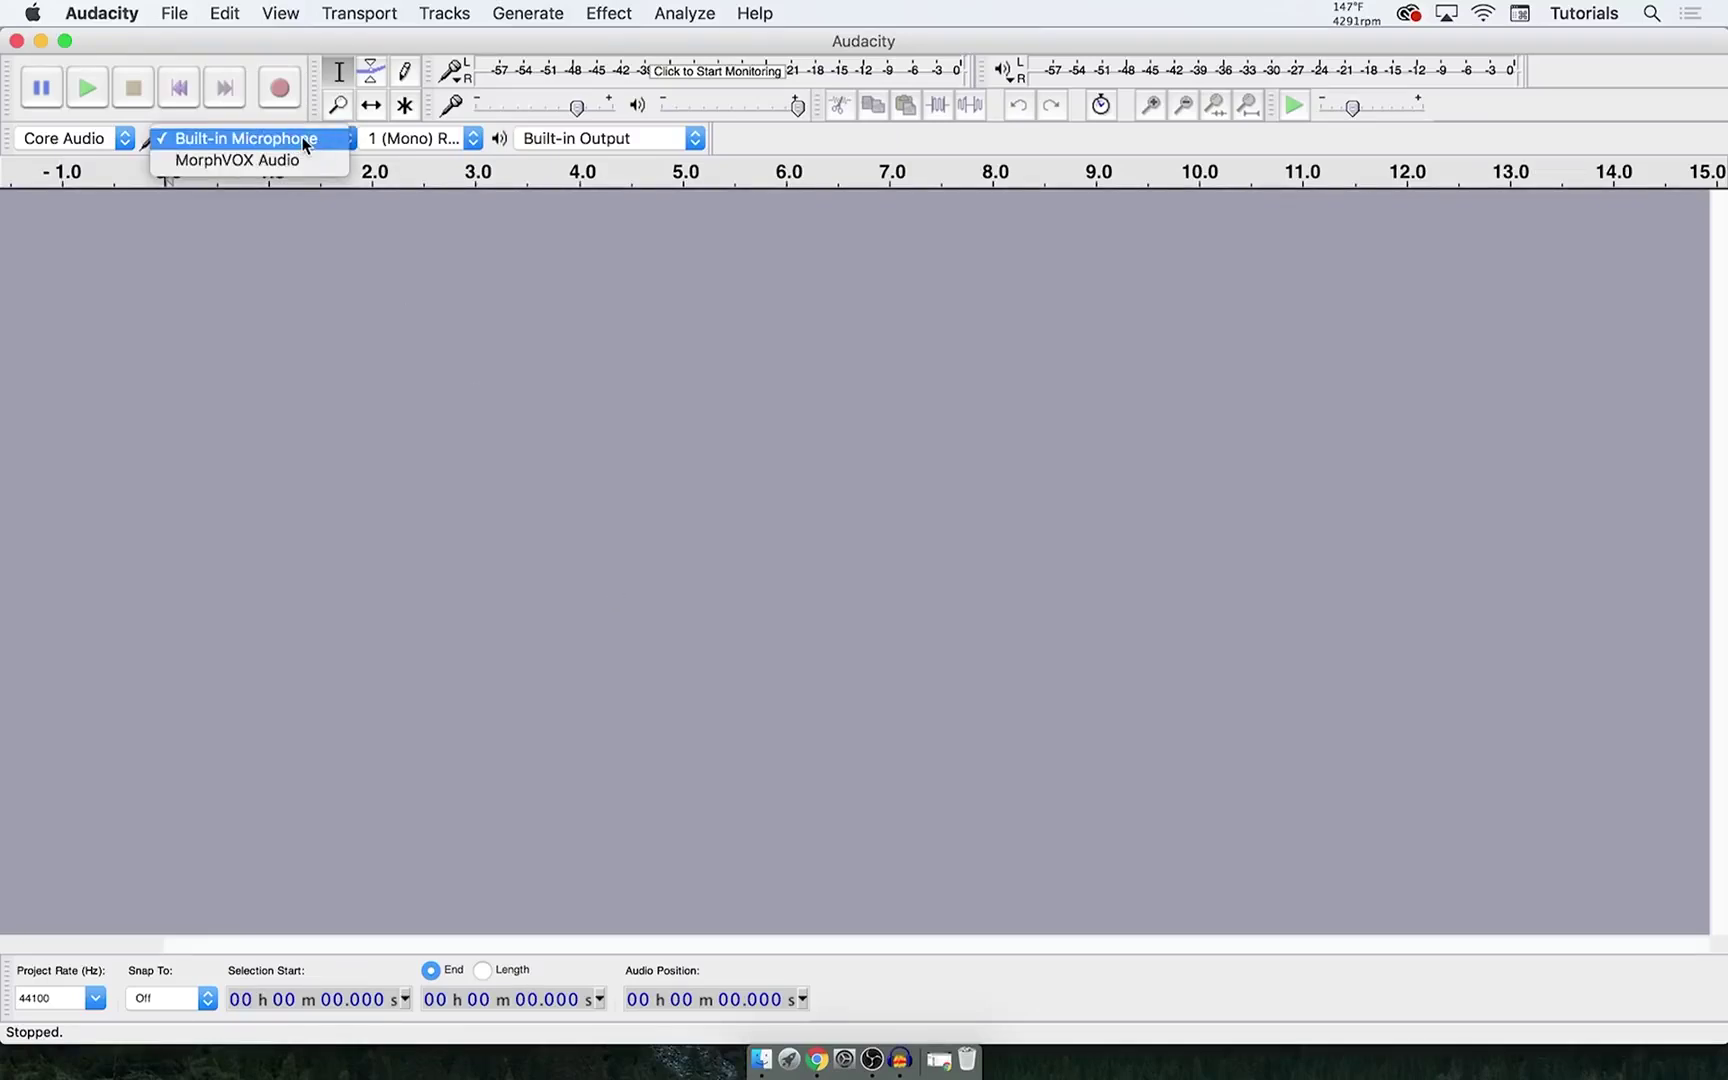
pyautogui.click(303, 143)
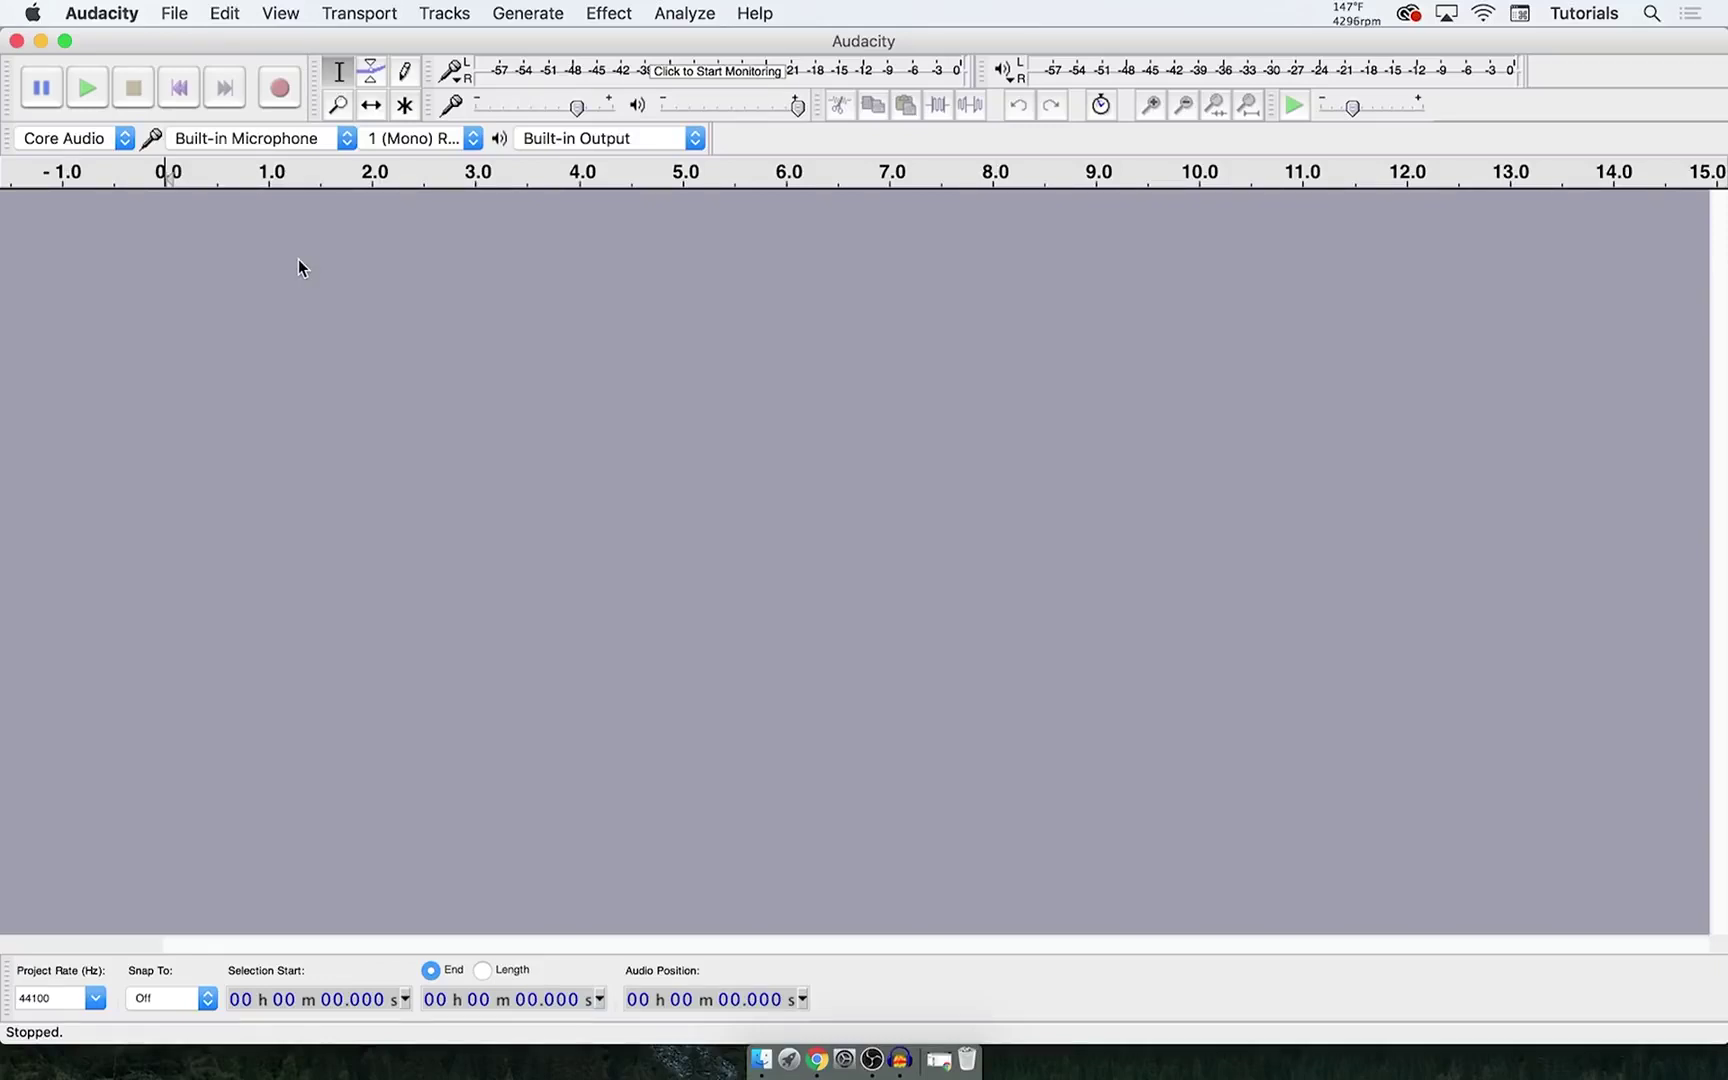
pyautogui.click(292, 138)
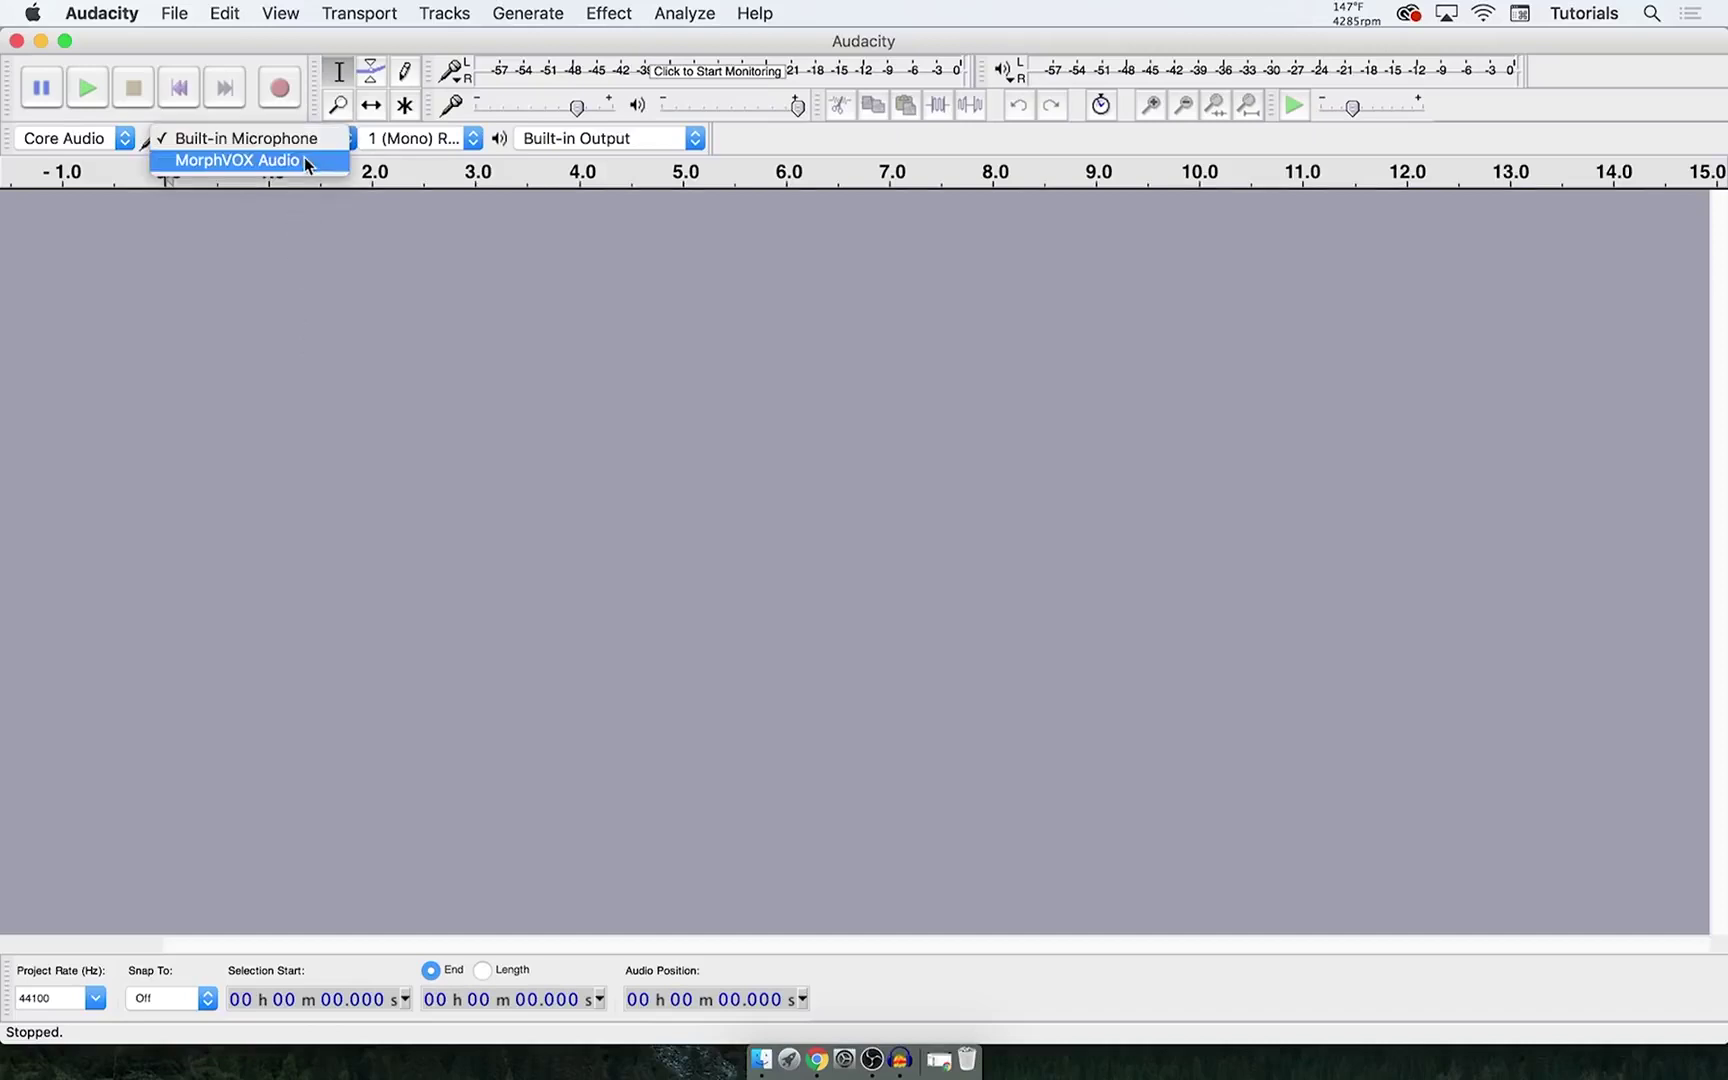
pyautogui.click(346, 240)
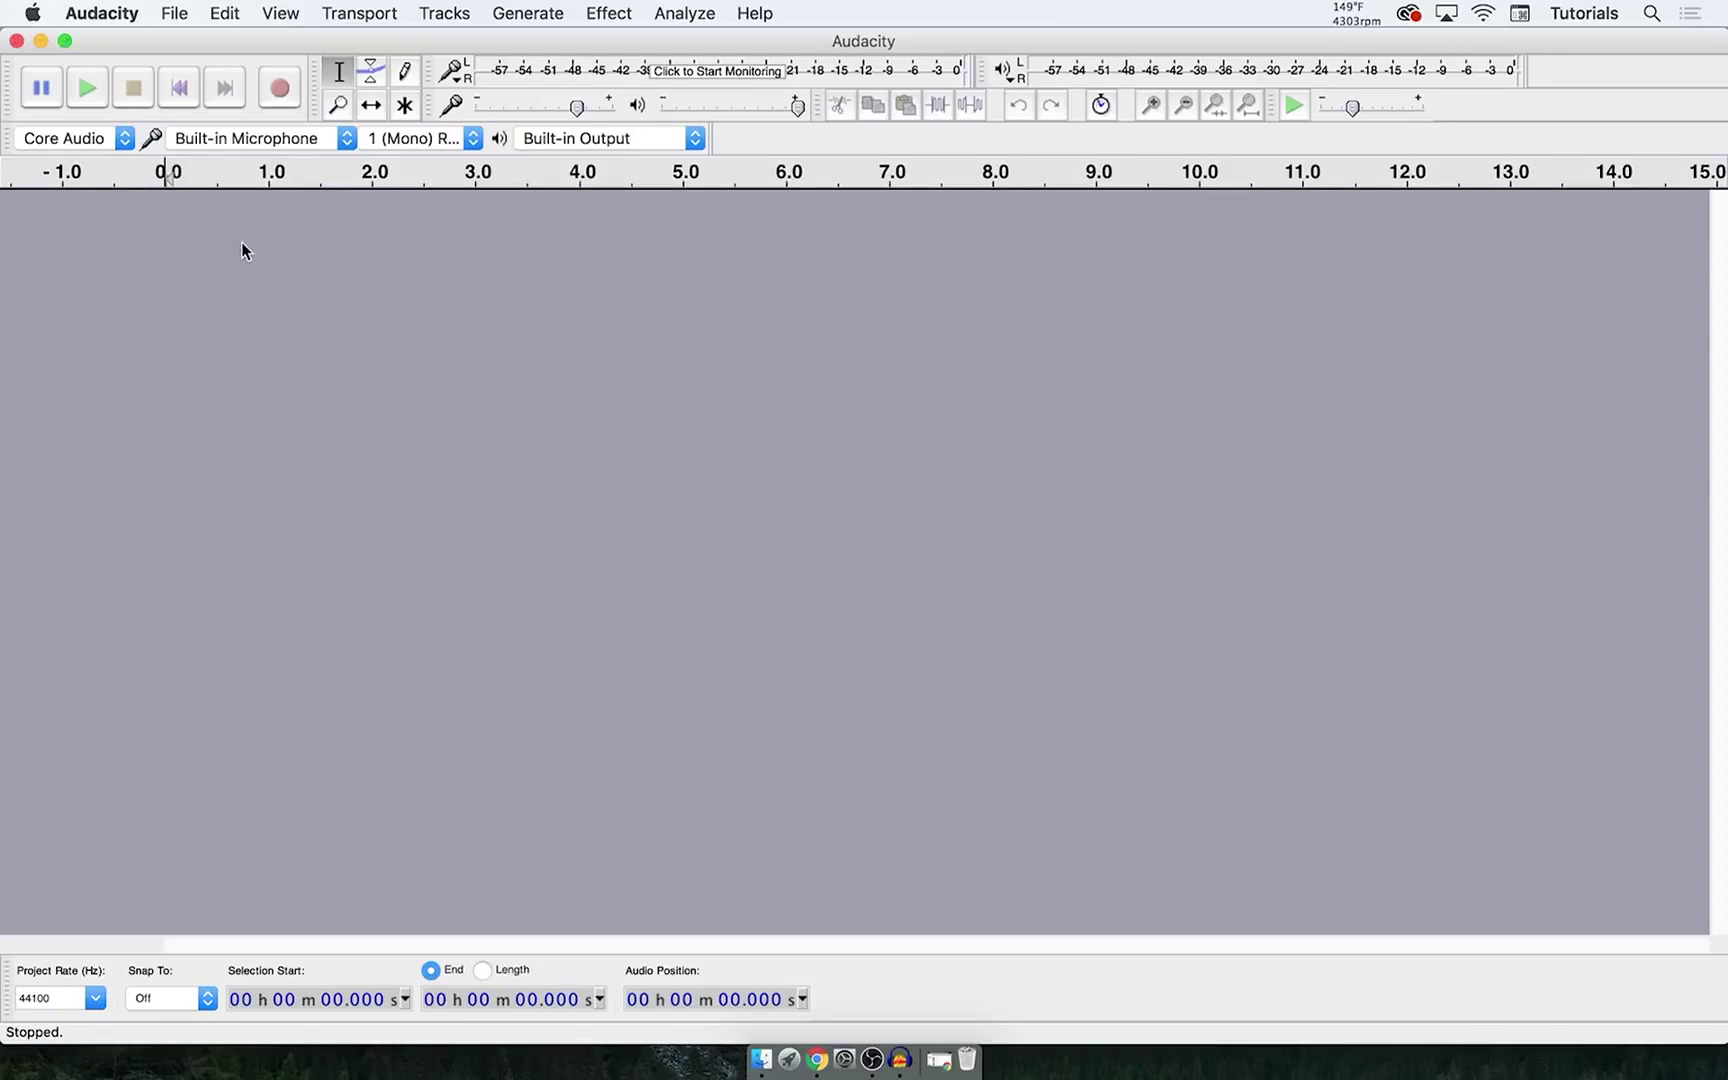
# - Quit Audacity completely and relaunch it to refresh the list of audio devices
pyautogui.click(16, 41)
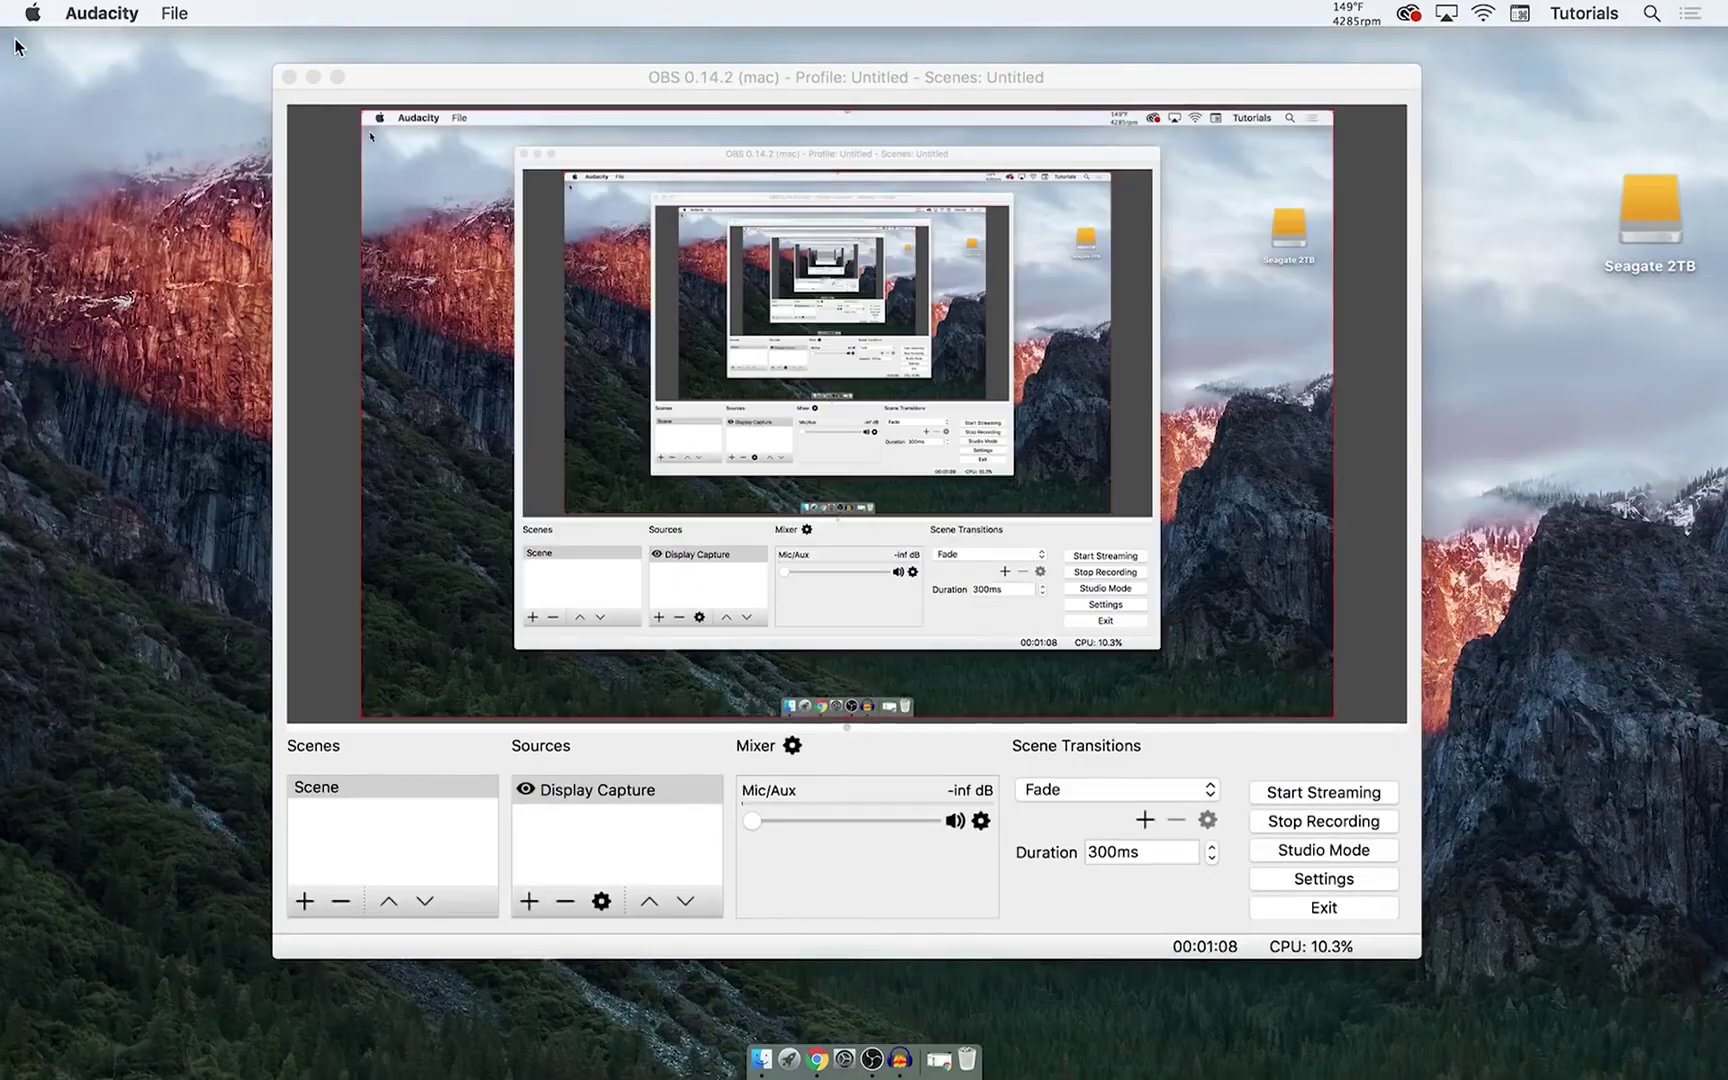
pyautogui.rightClick(900, 1062)
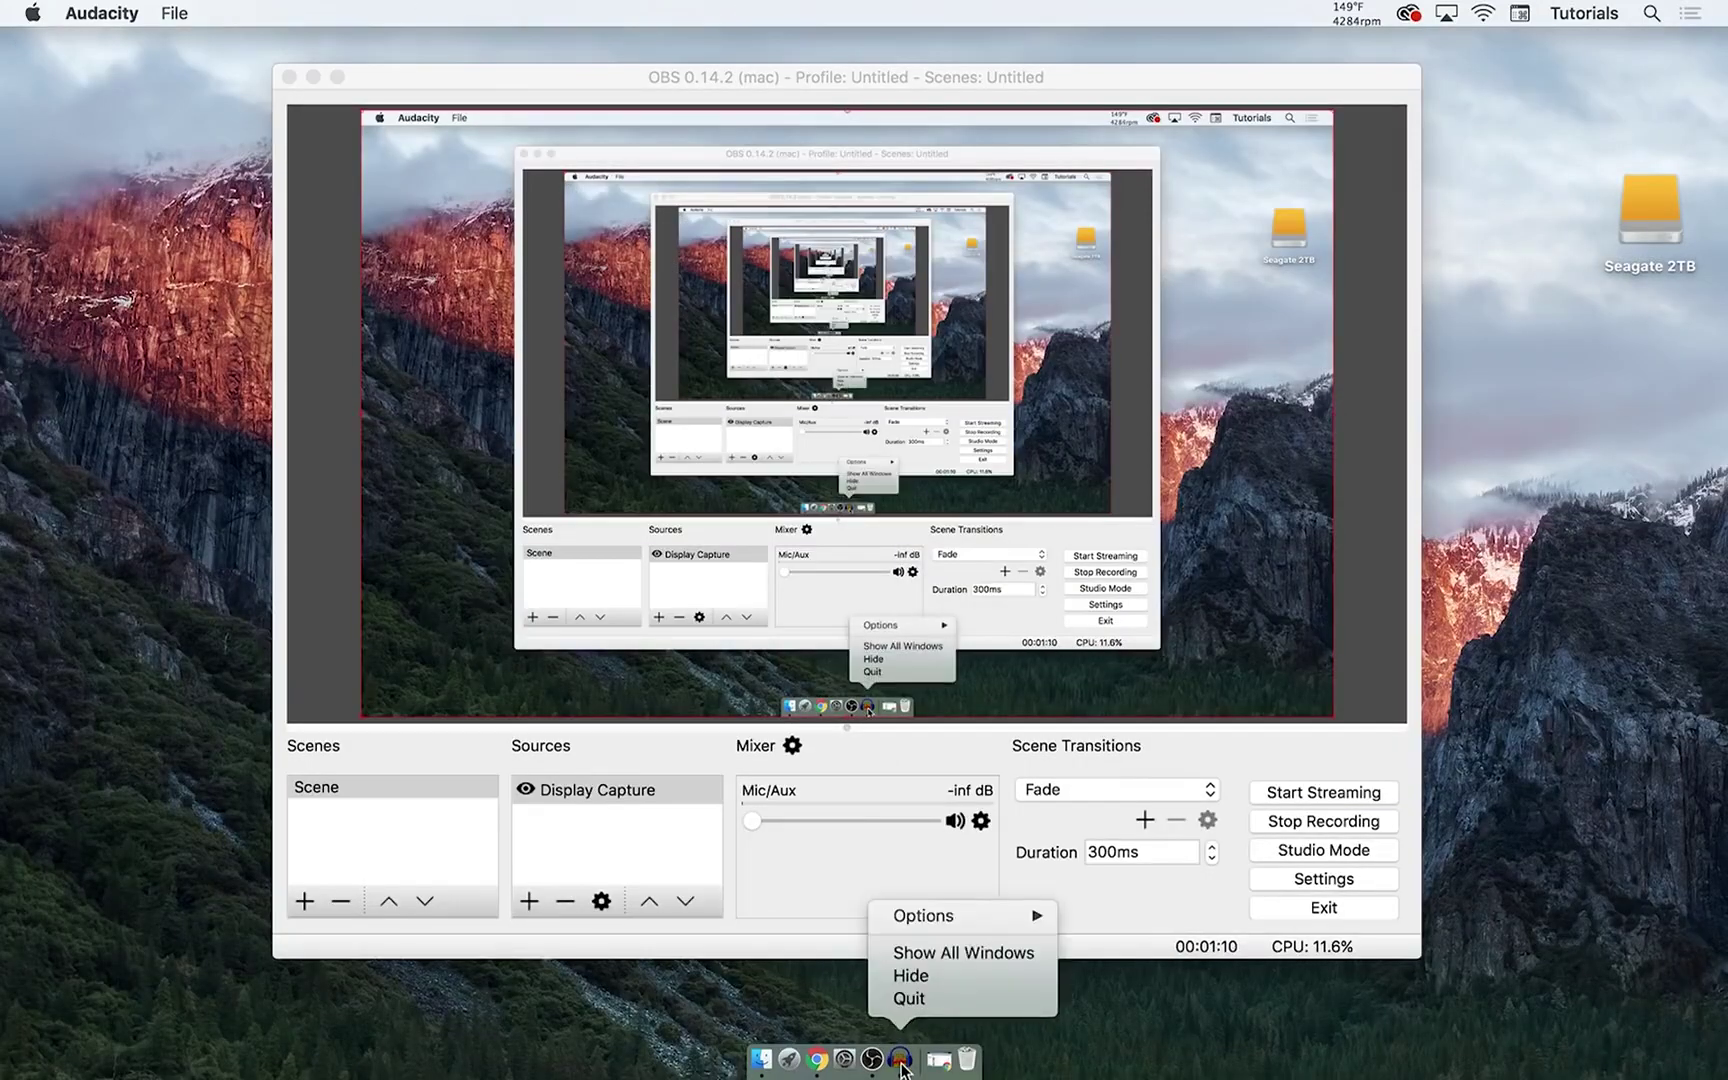
pyautogui.click(905, 1006)
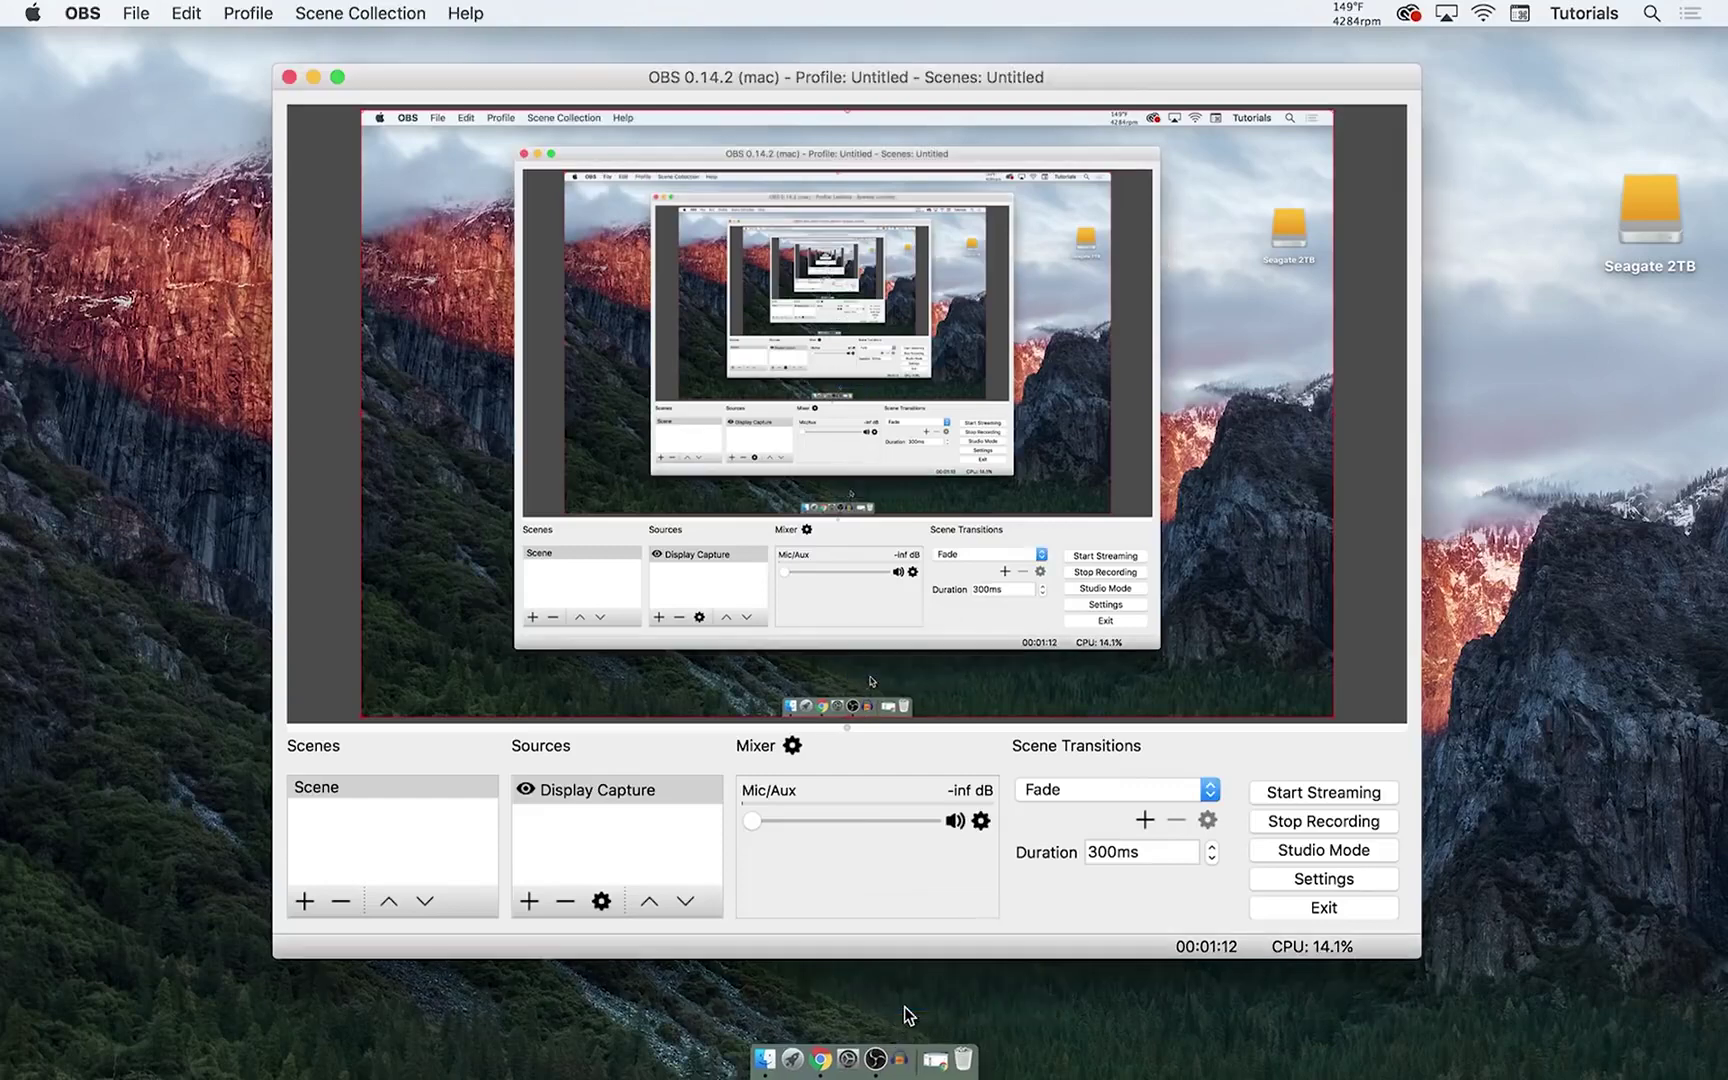
pyautogui.click(803, 1060)
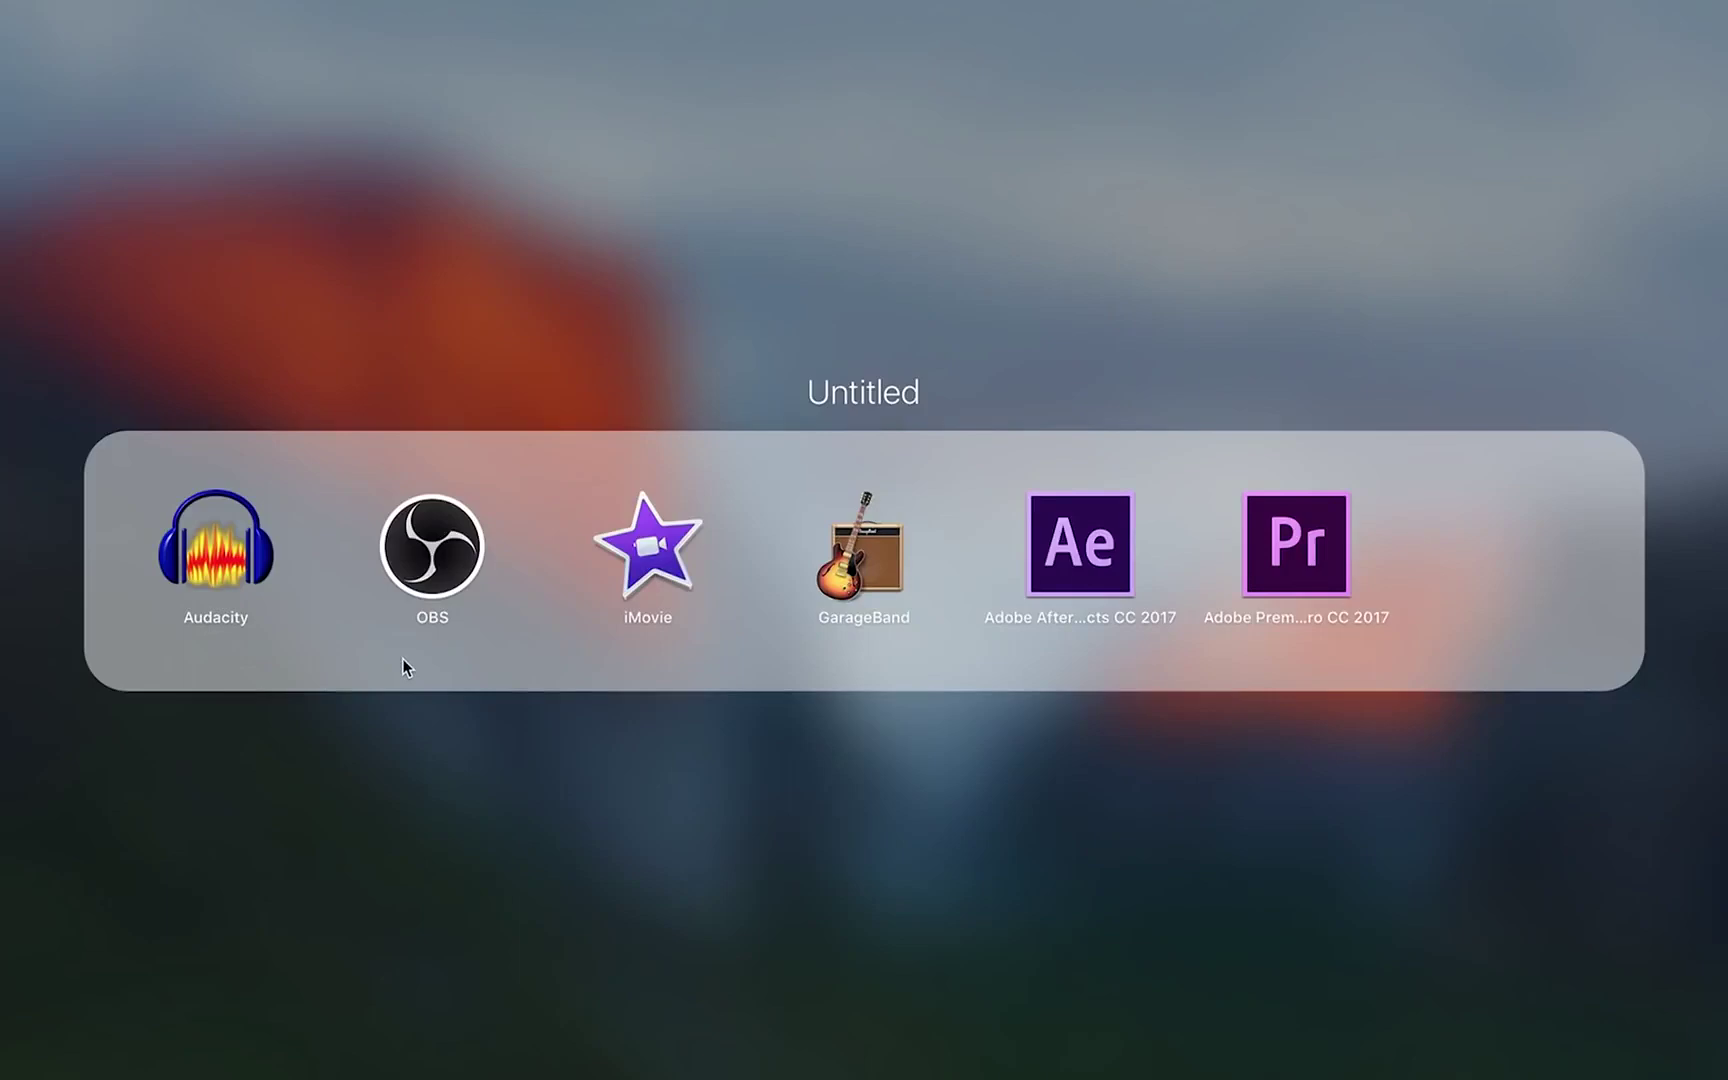
pyautogui.click(211, 560)
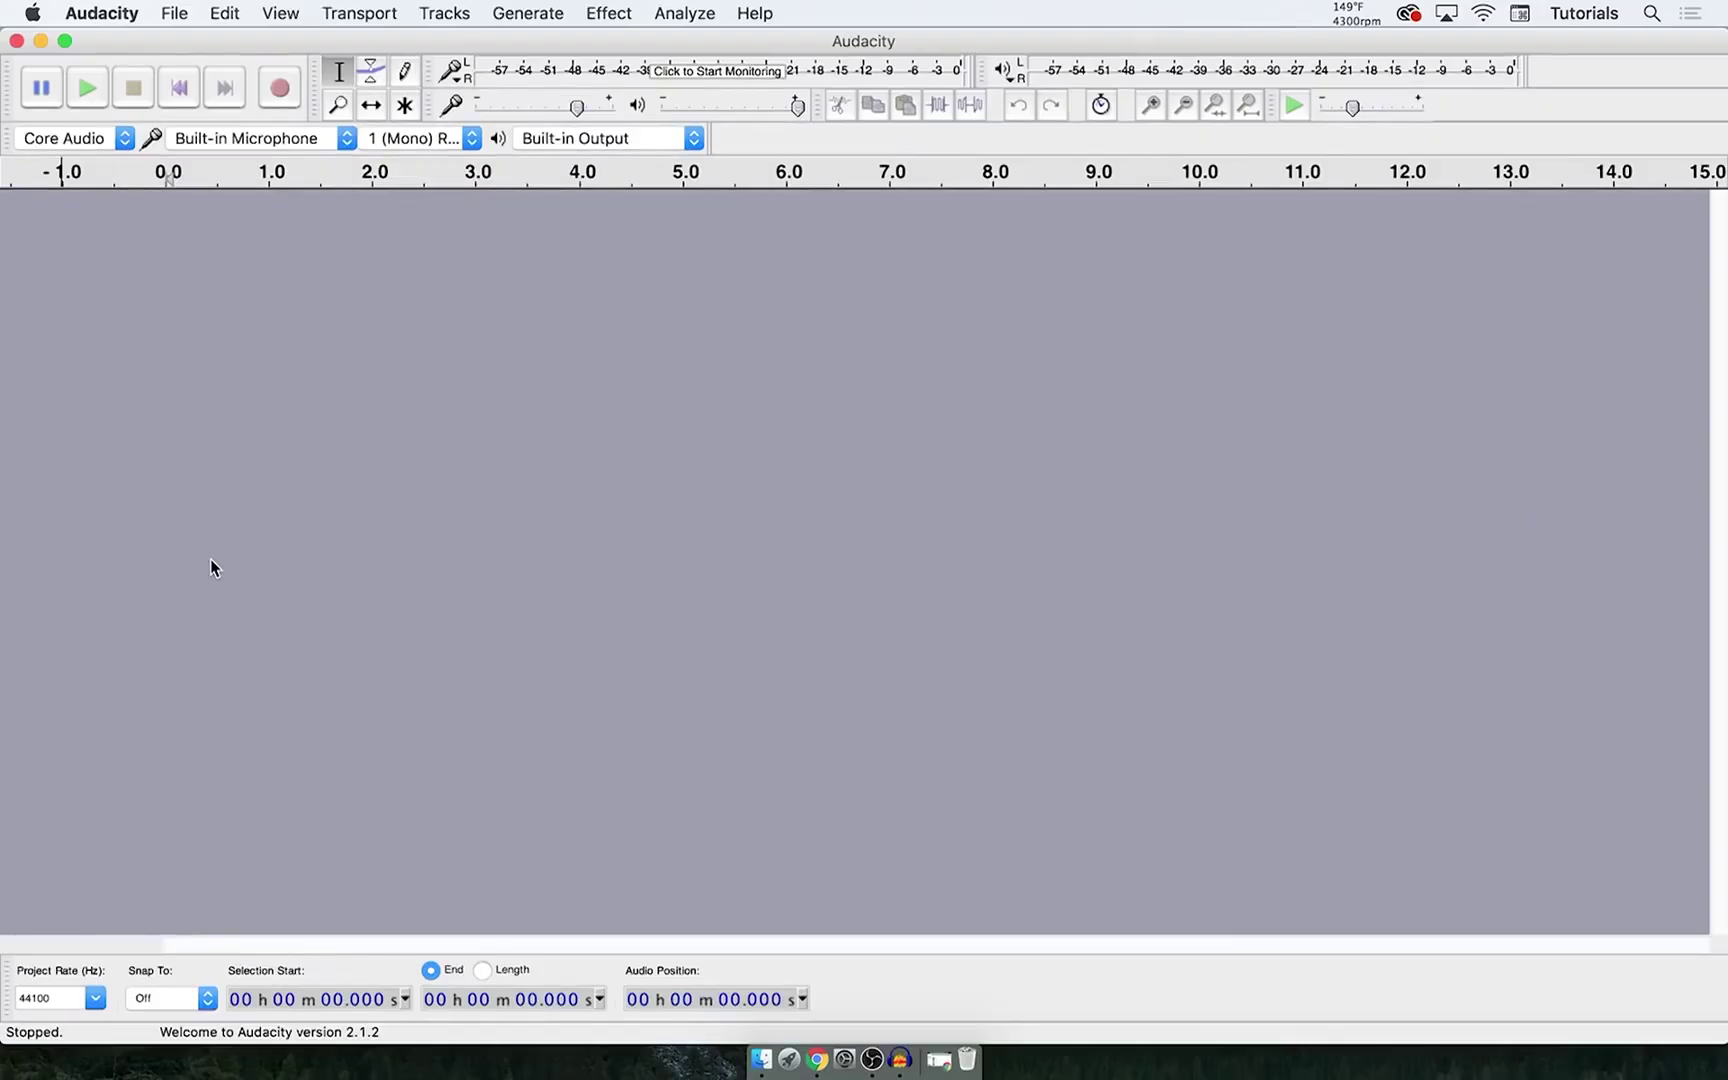
# - Set the recording device to Yeti Stereo Microphone and use Built-in Output for playback
pyautogui.click(308, 138)
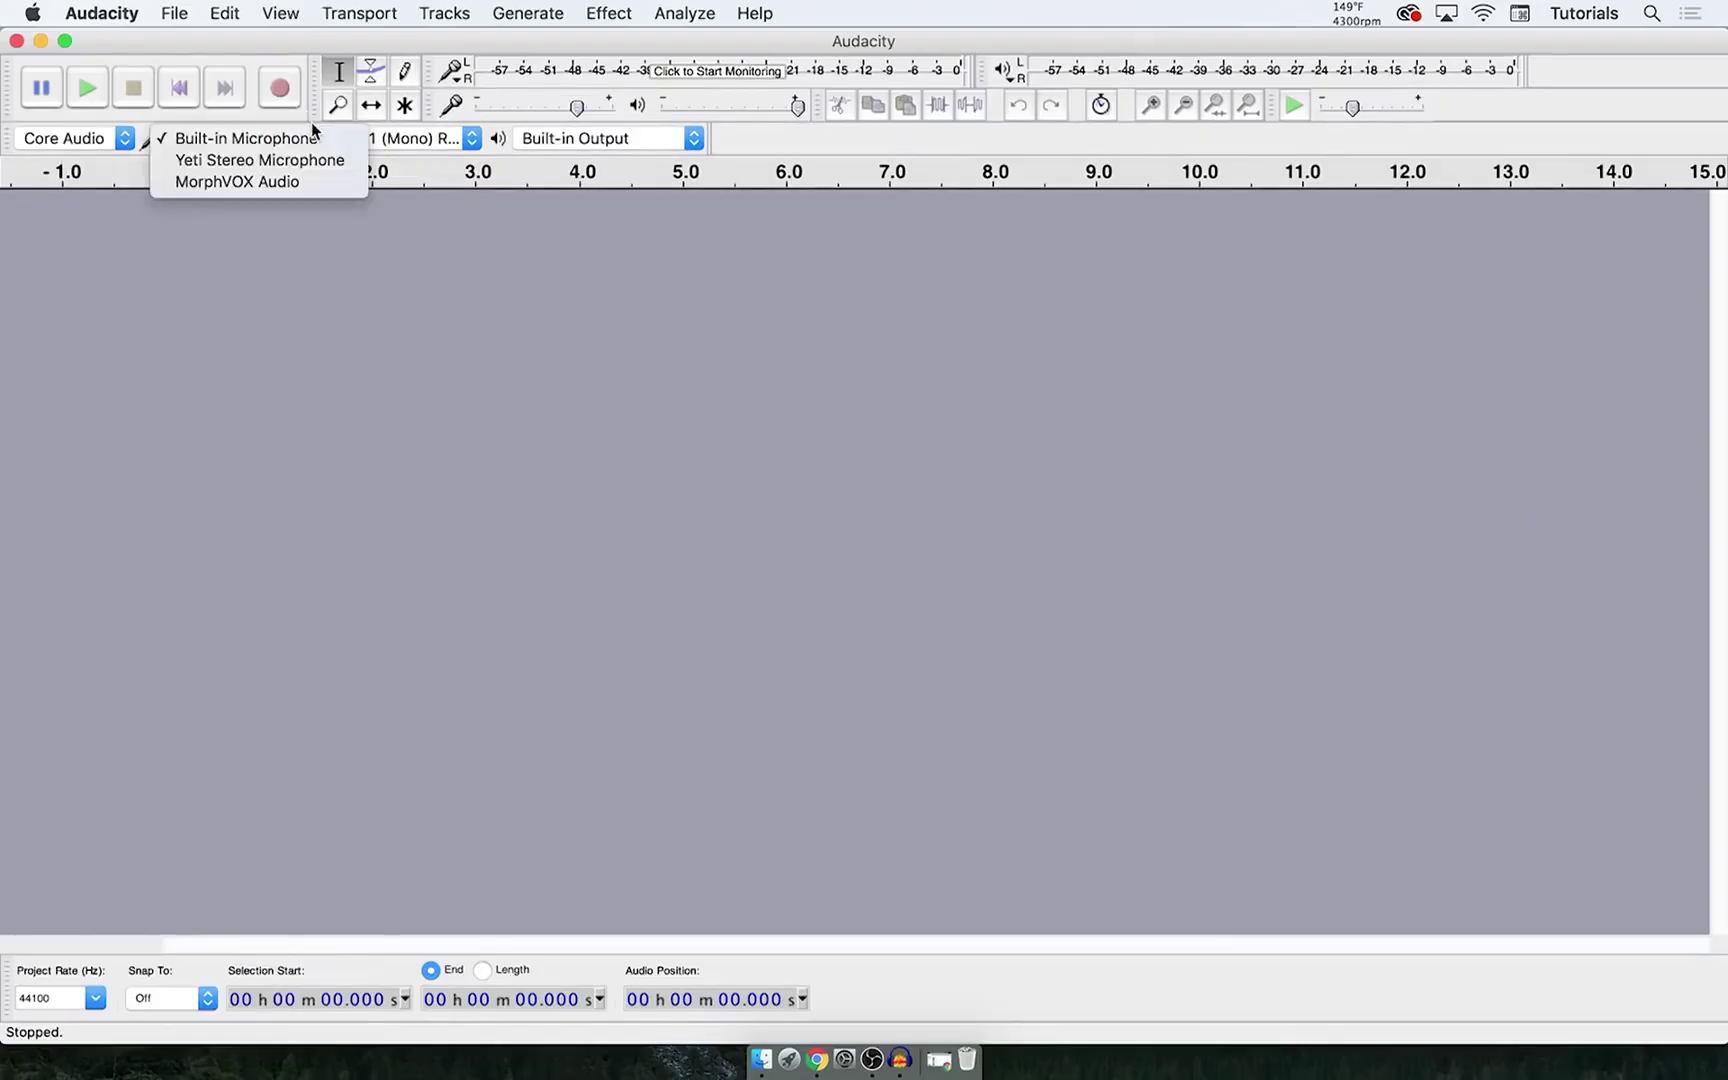
pyautogui.click(300, 160)
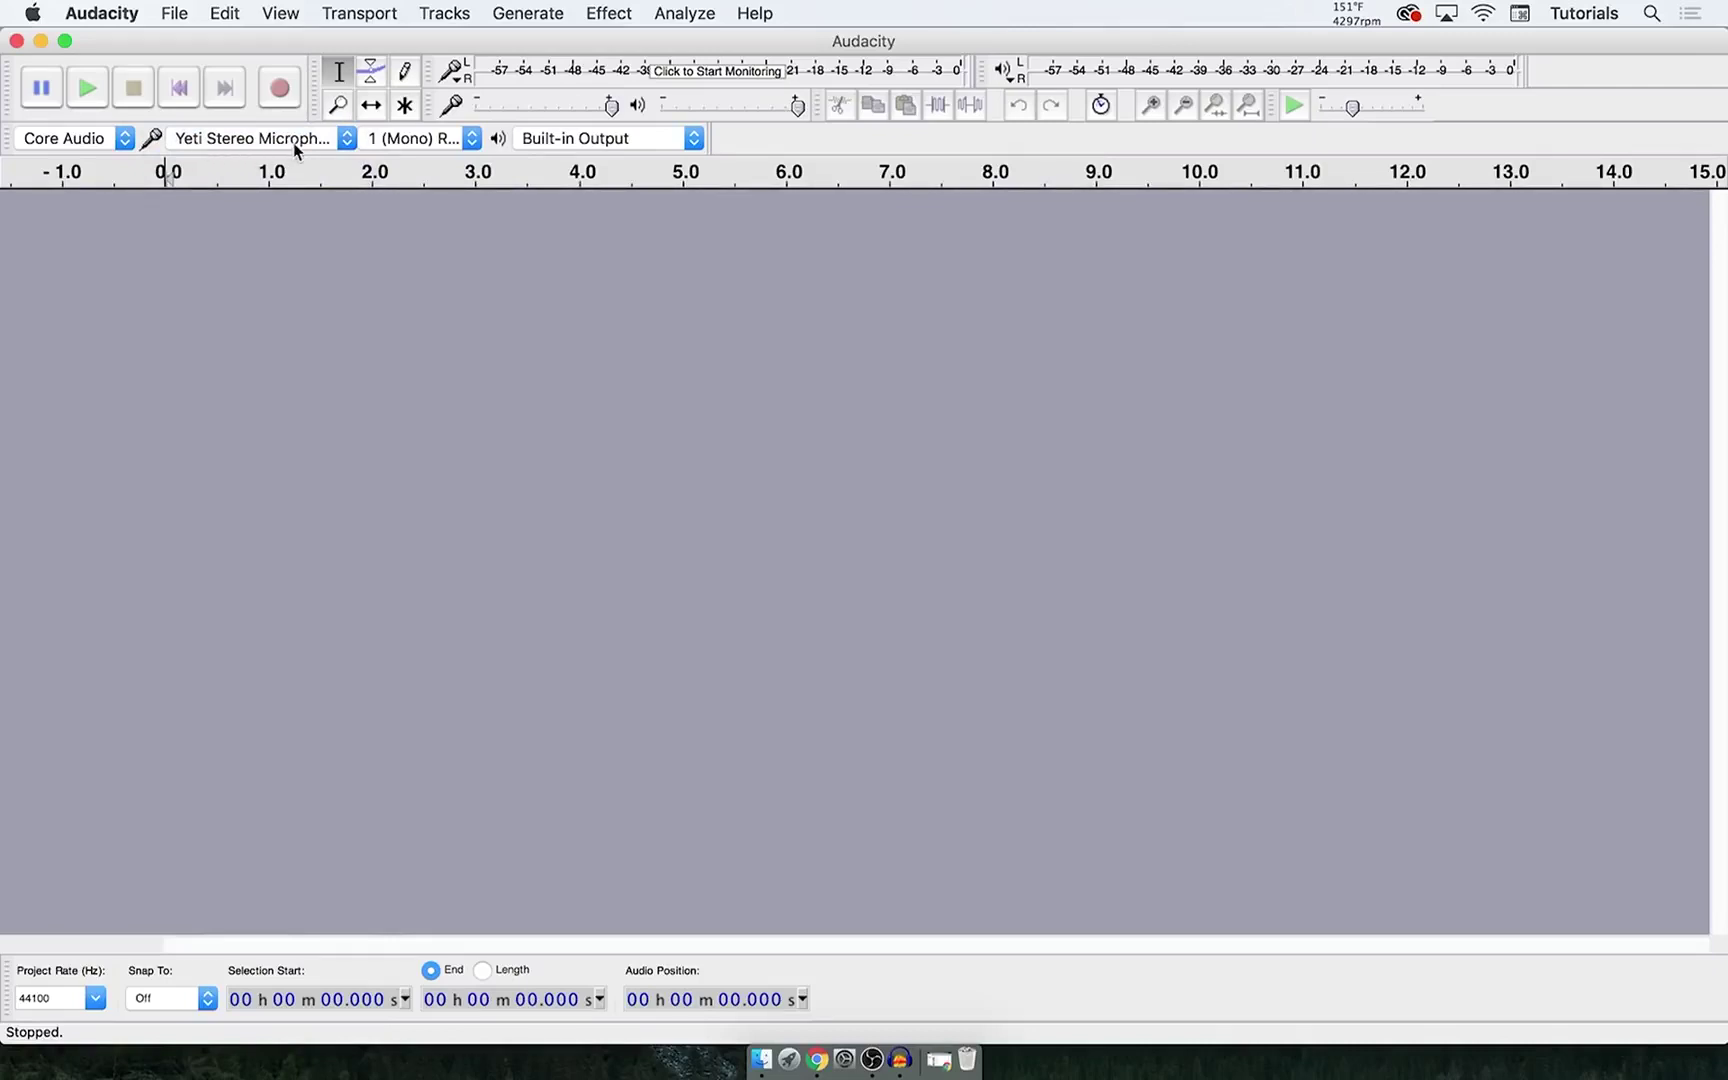
pyautogui.click(656, 140)
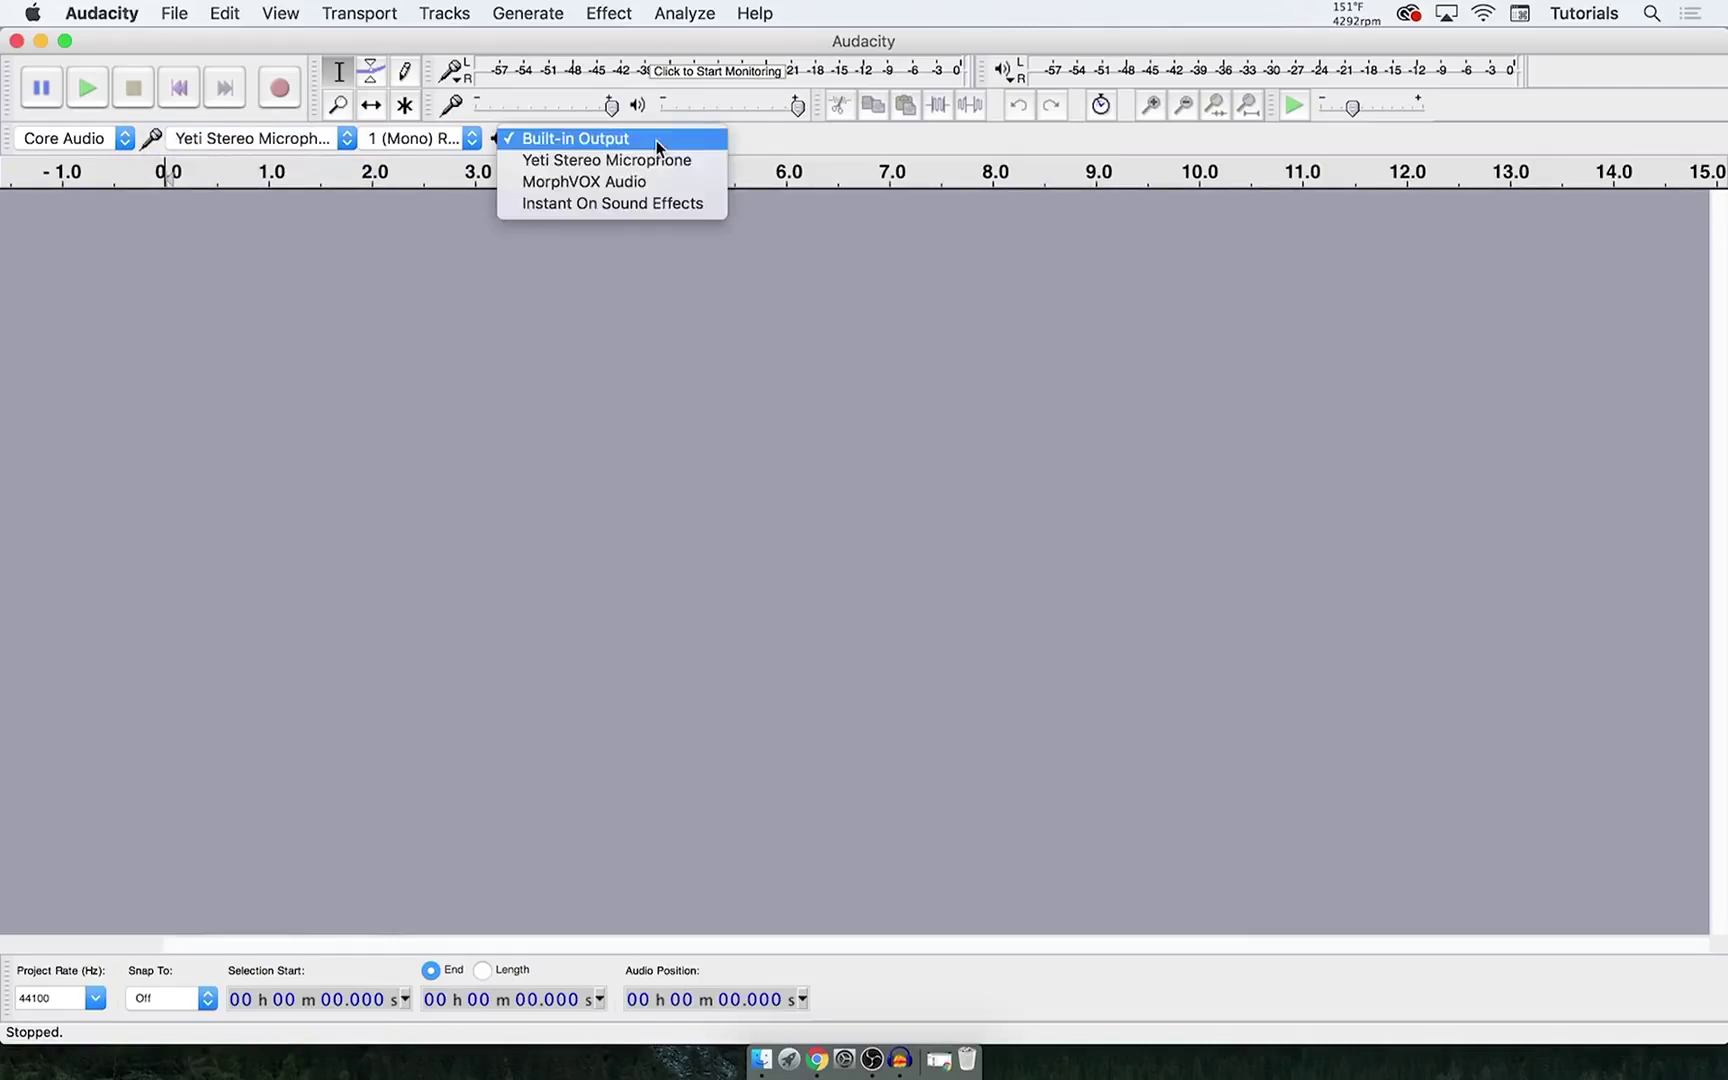
pyautogui.click(580, 140)
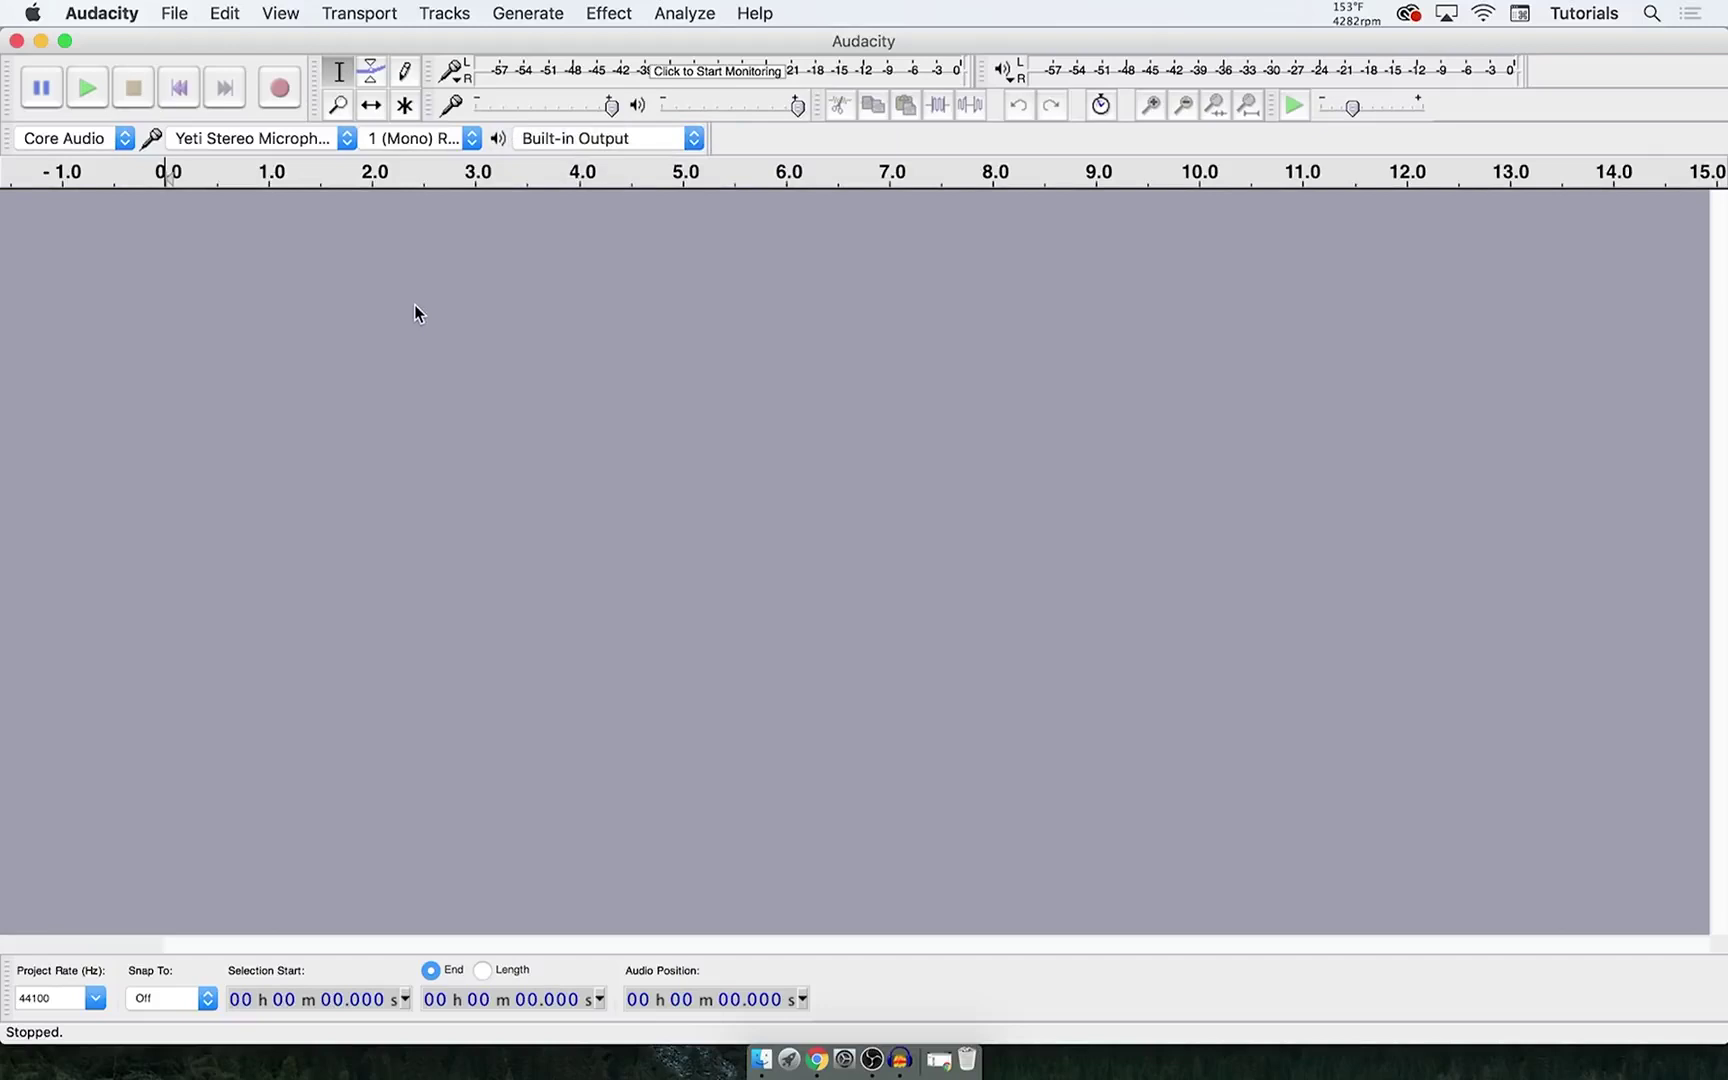
# - Record a voice test about 8 seconds long and delete its track
pyautogui.click(280, 88)
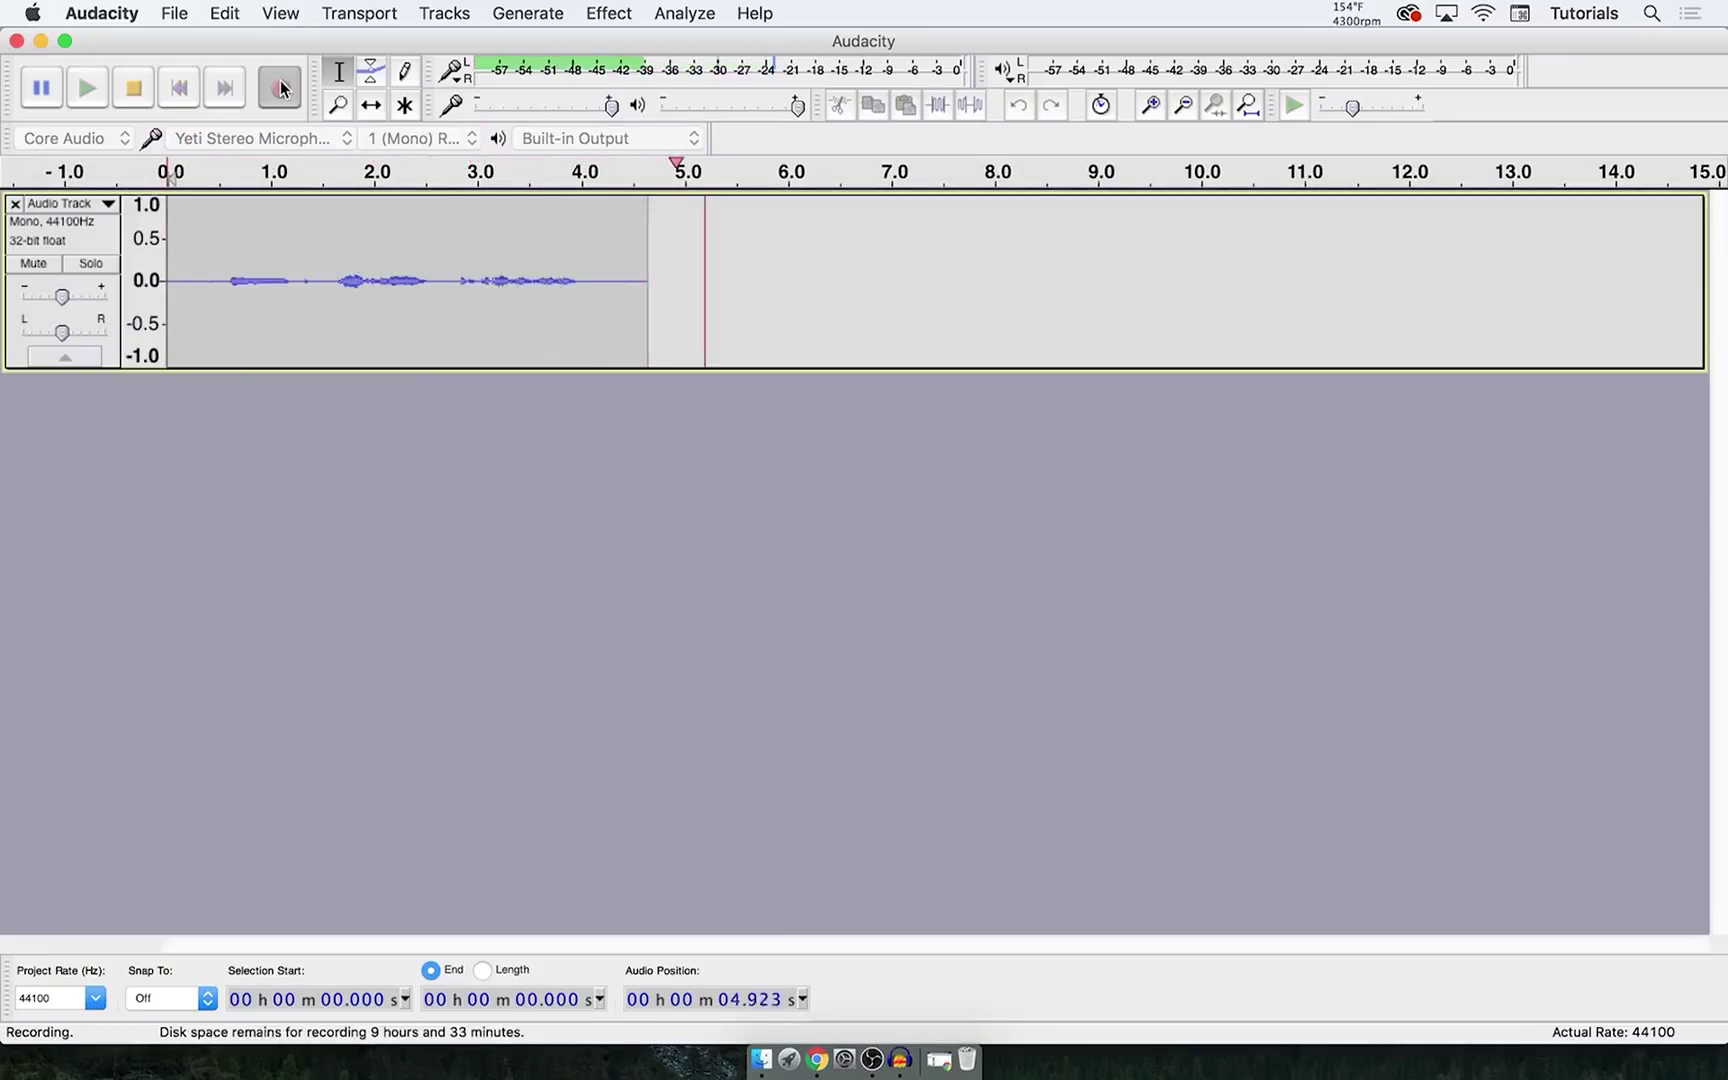
pyautogui.click(135, 89)
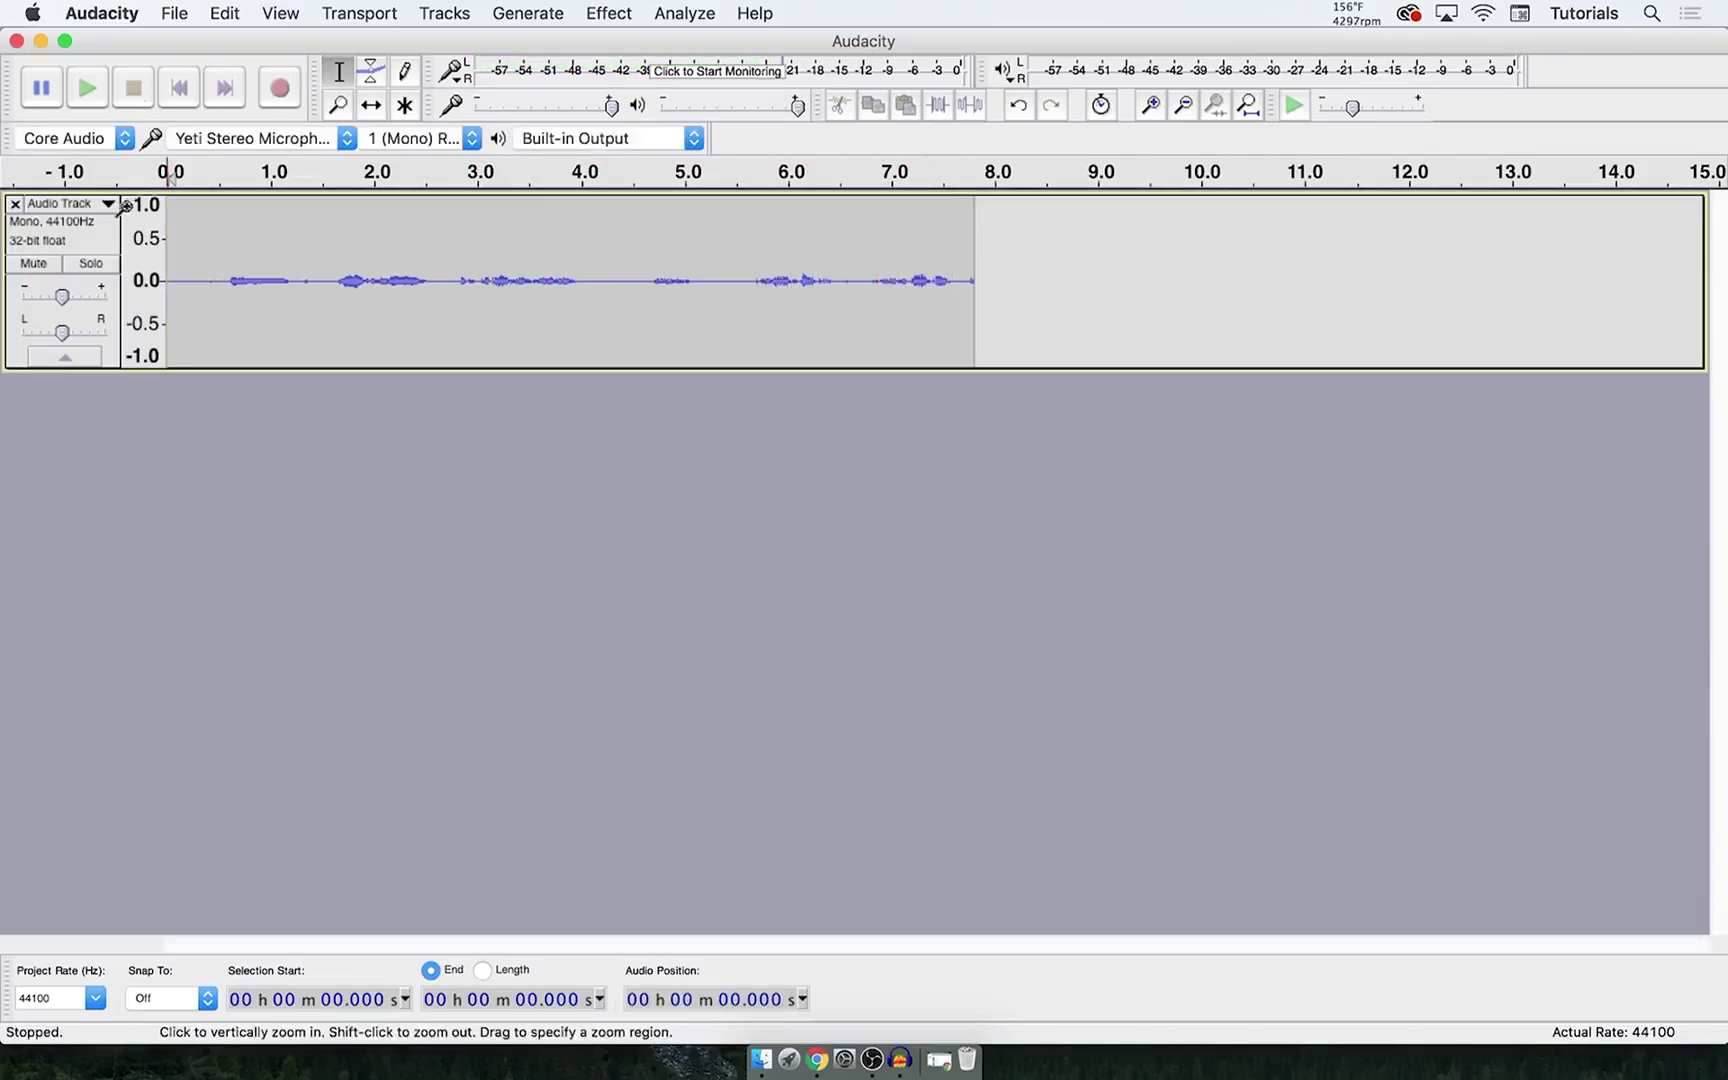
pyautogui.click(15, 204)
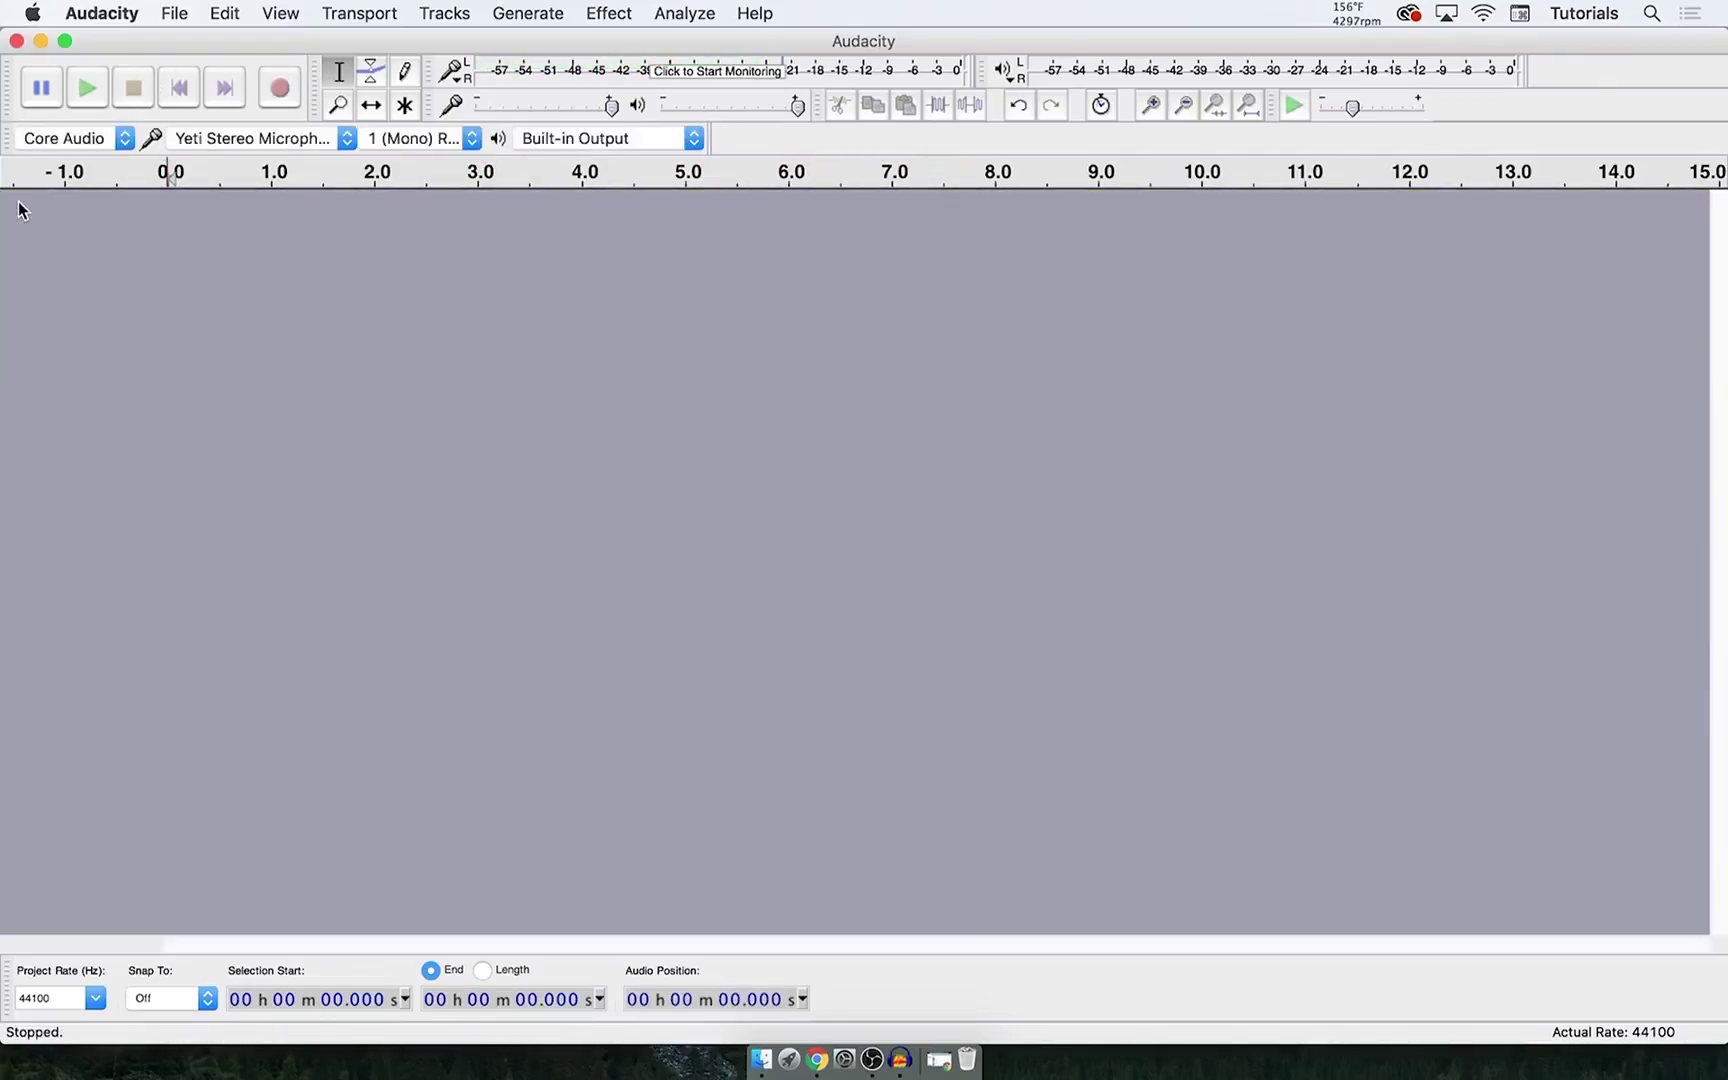
# - Record a voice clip about 5 seconds long and export it to Documents as an MP3 file named Untitled, leaving the metadata empty
pyautogui.click(281, 93)
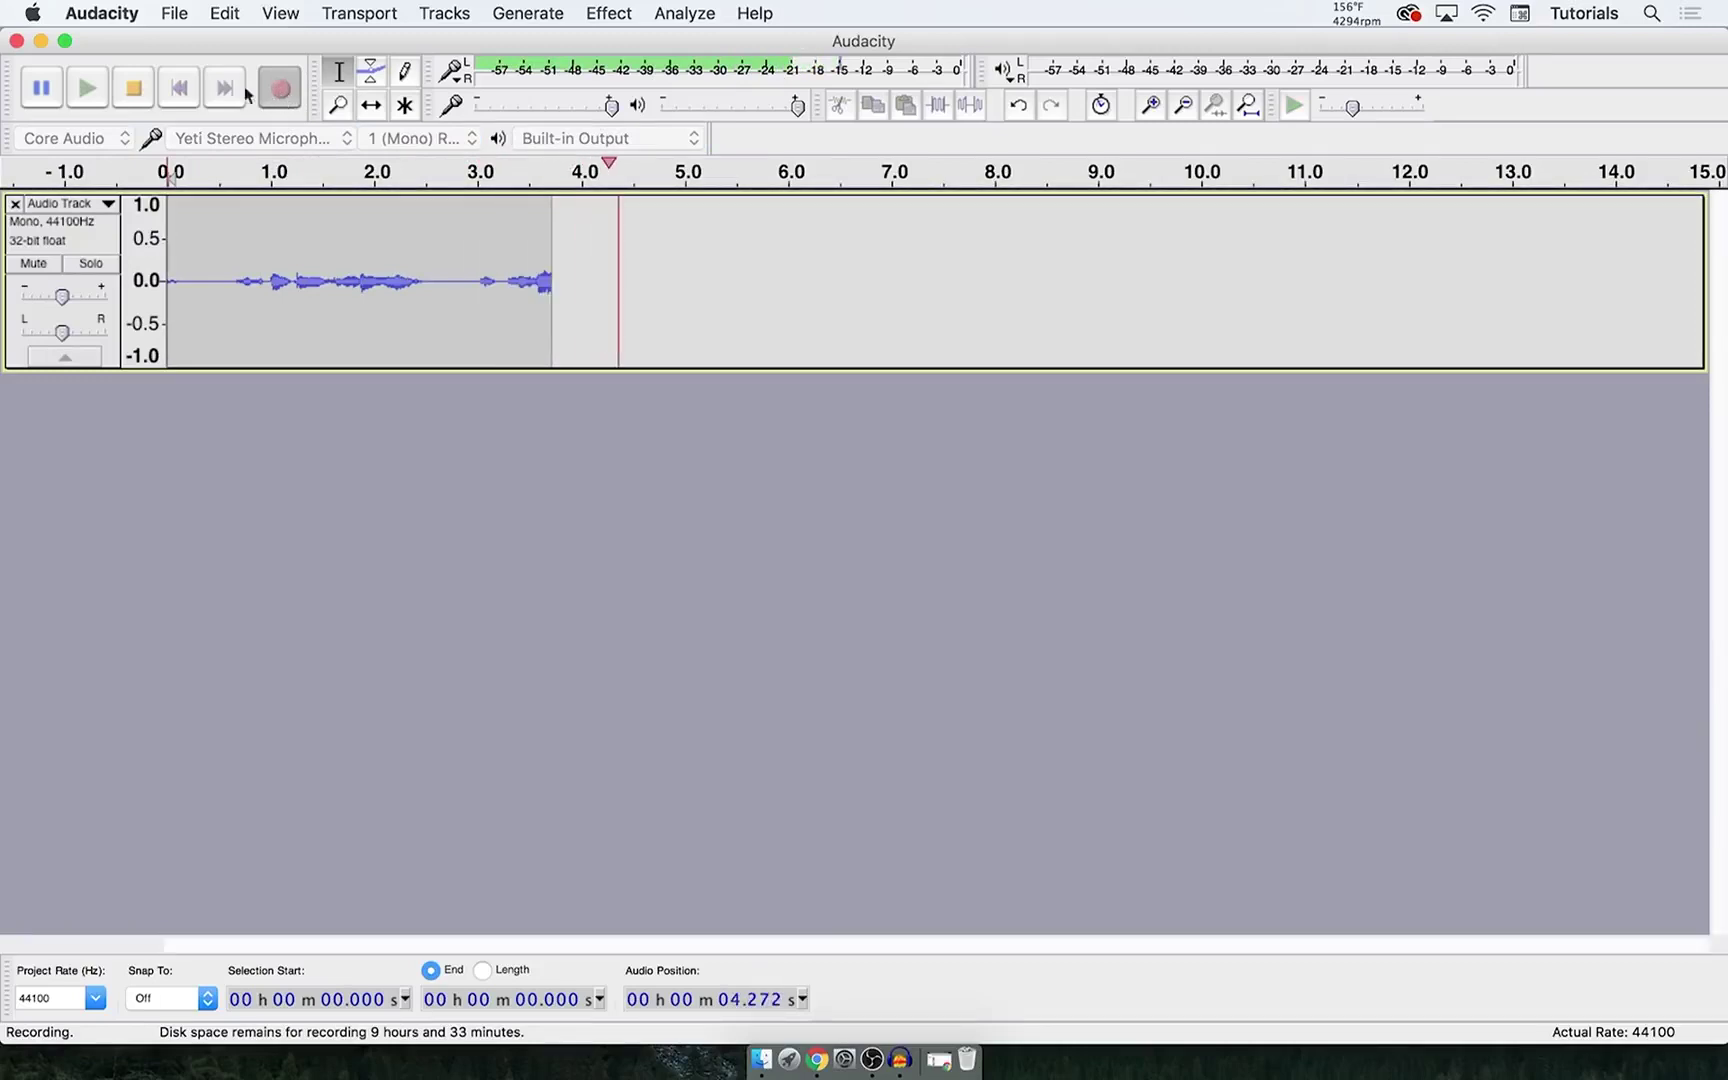
pyautogui.click(133, 88)
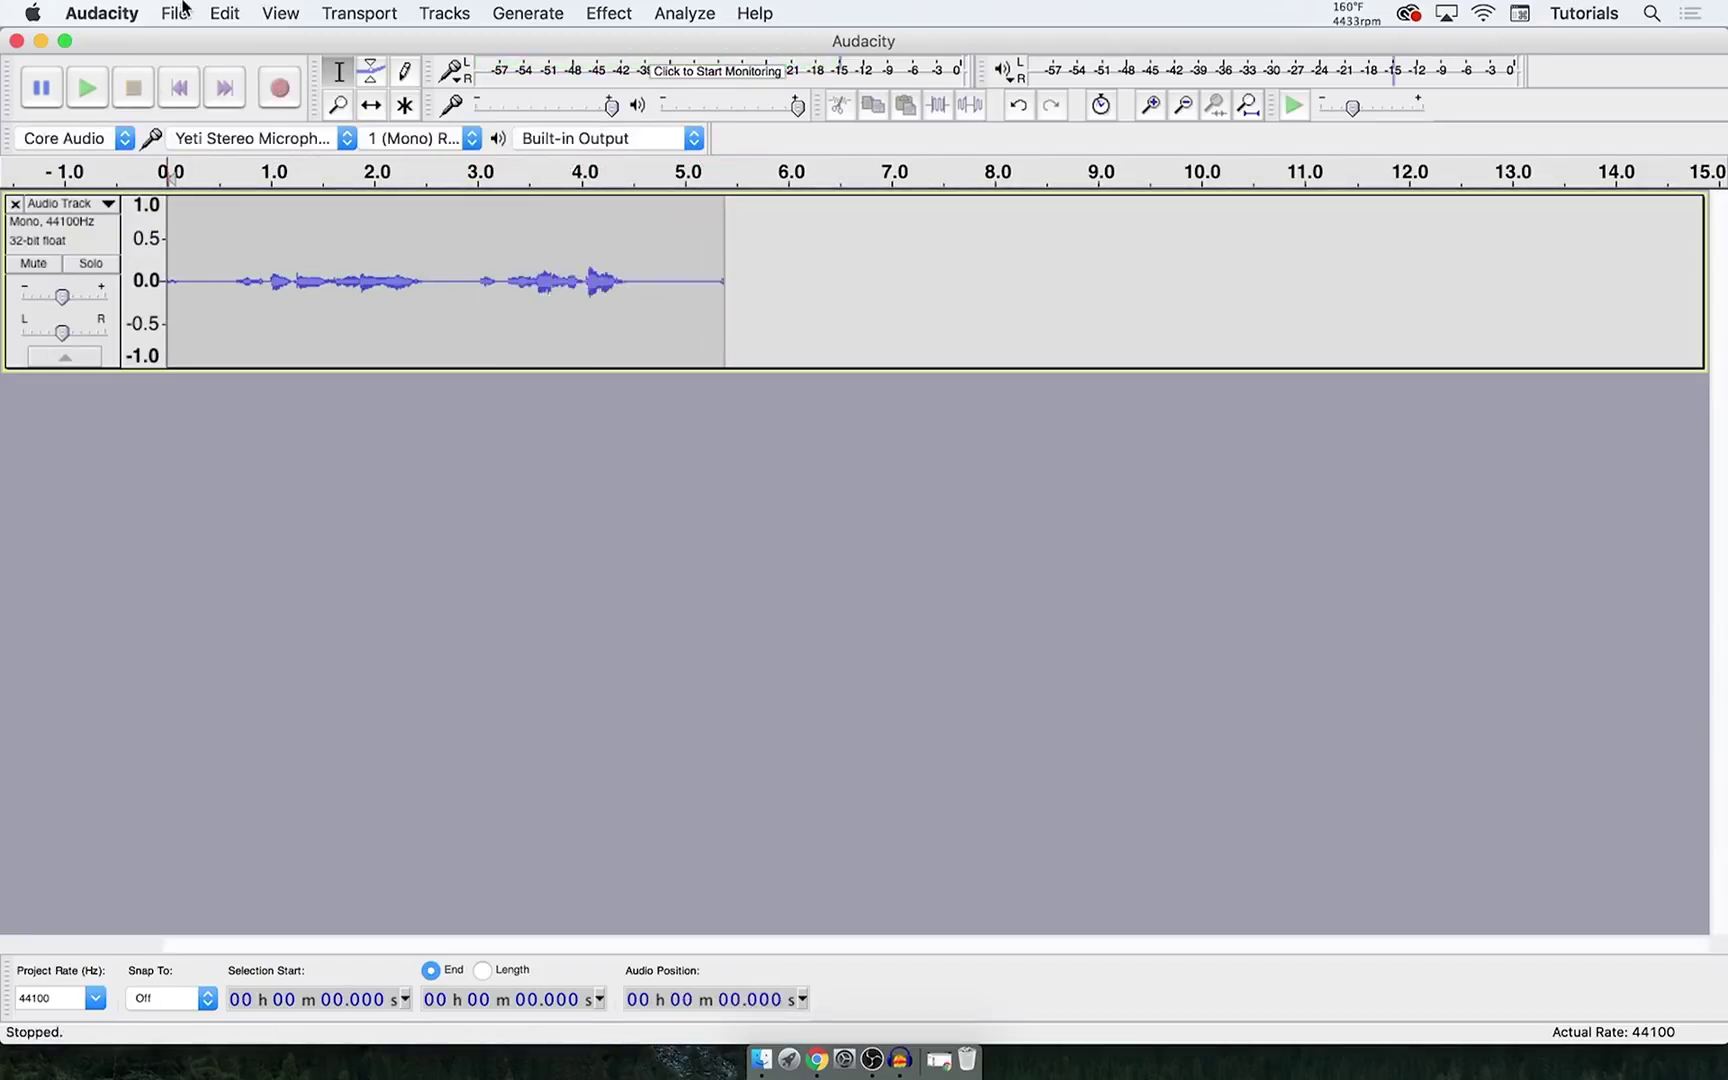
pyautogui.click(181, 12)
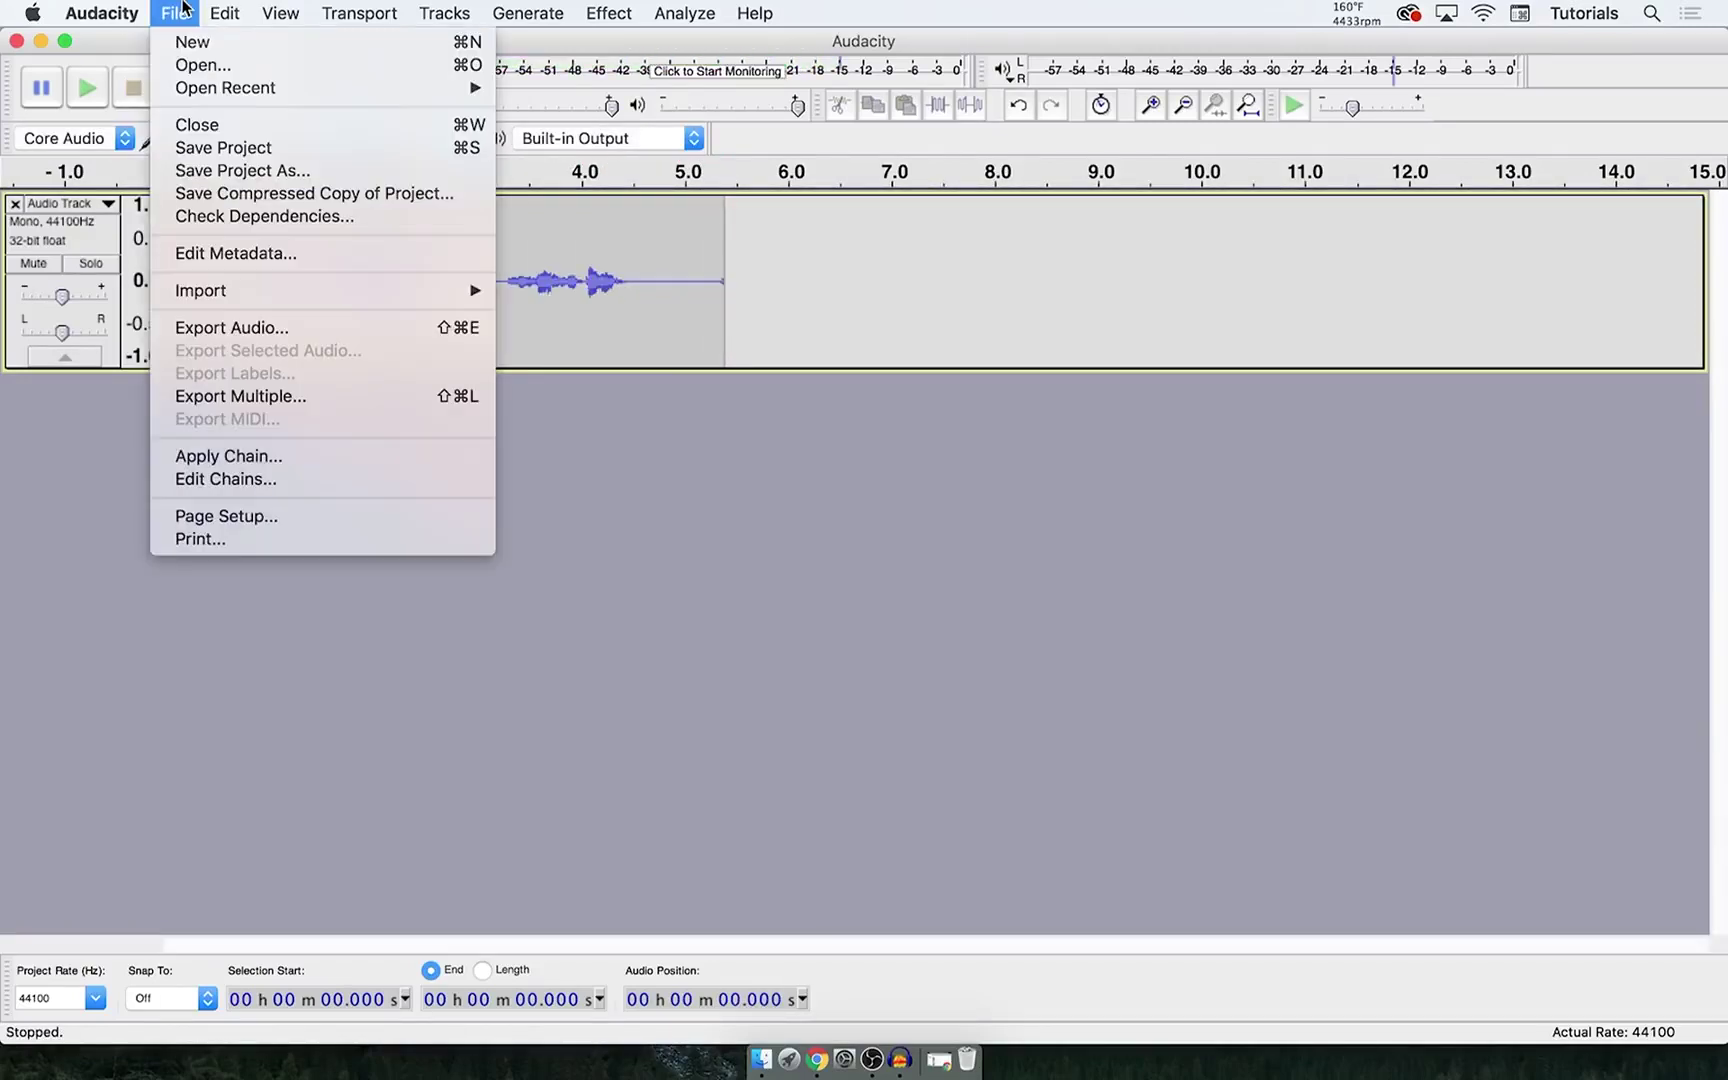
pyautogui.click(410, 328)
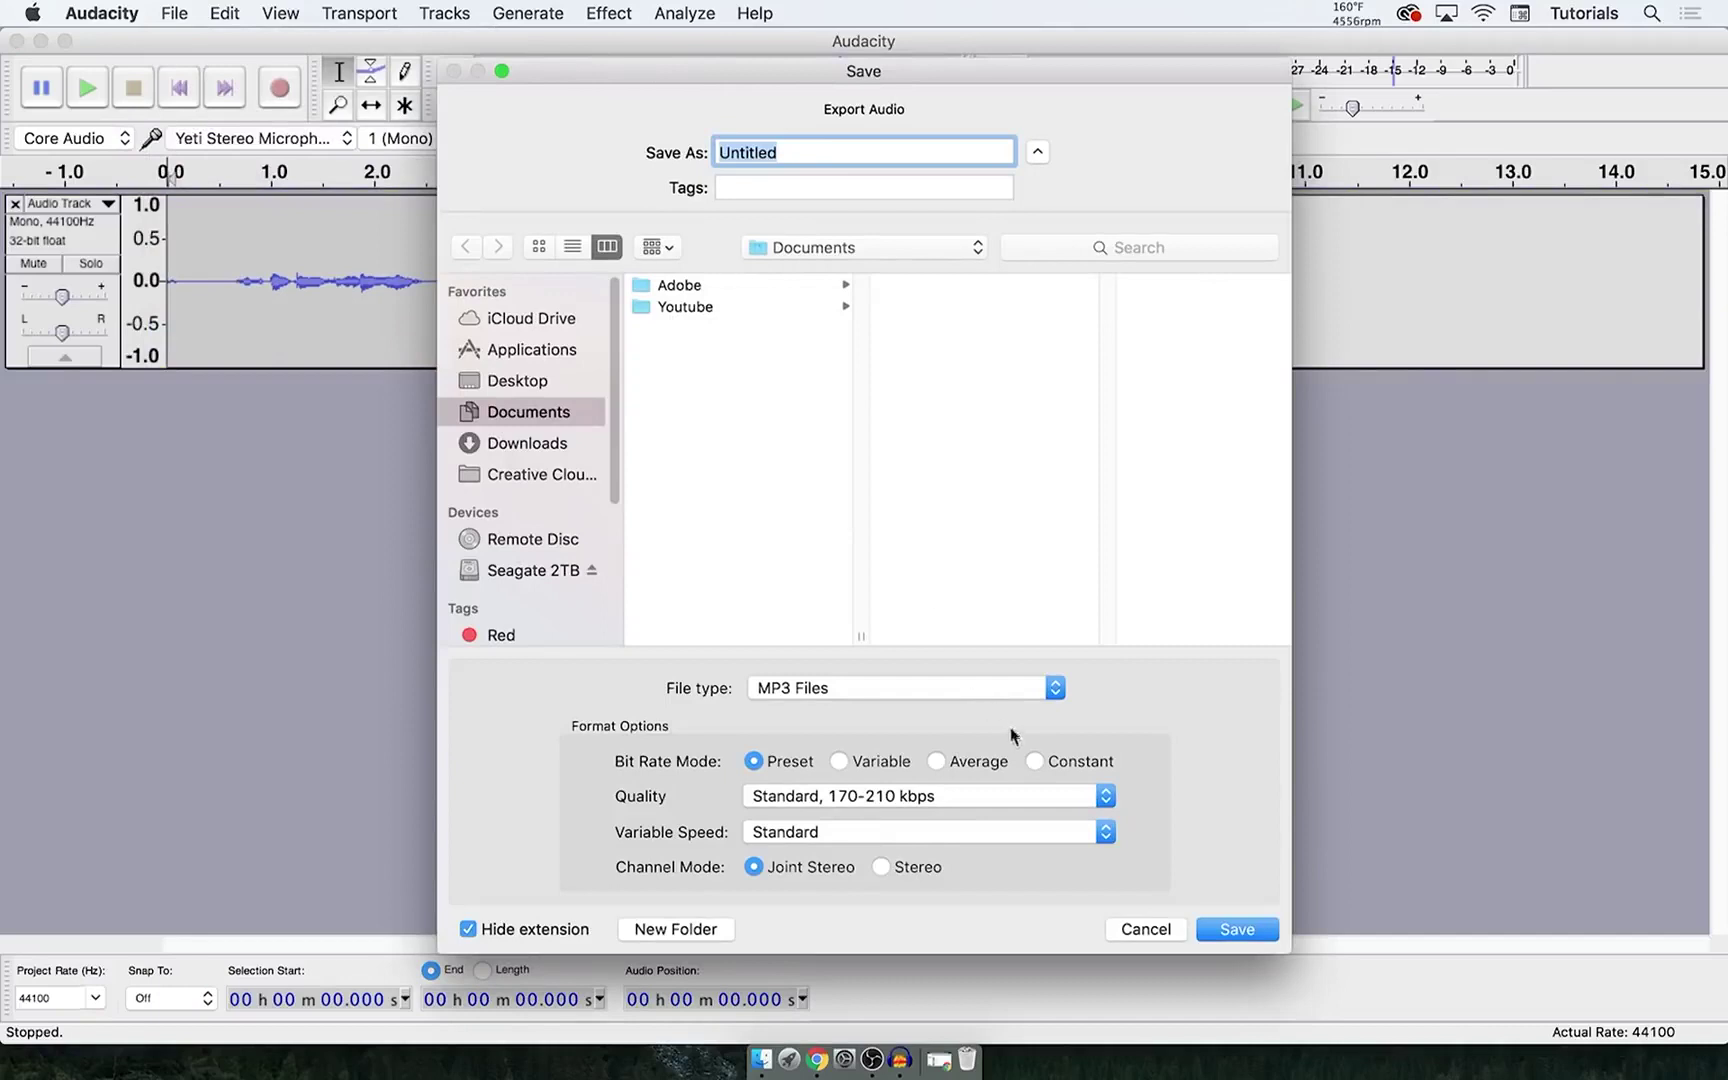
pyautogui.click(1054, 688)
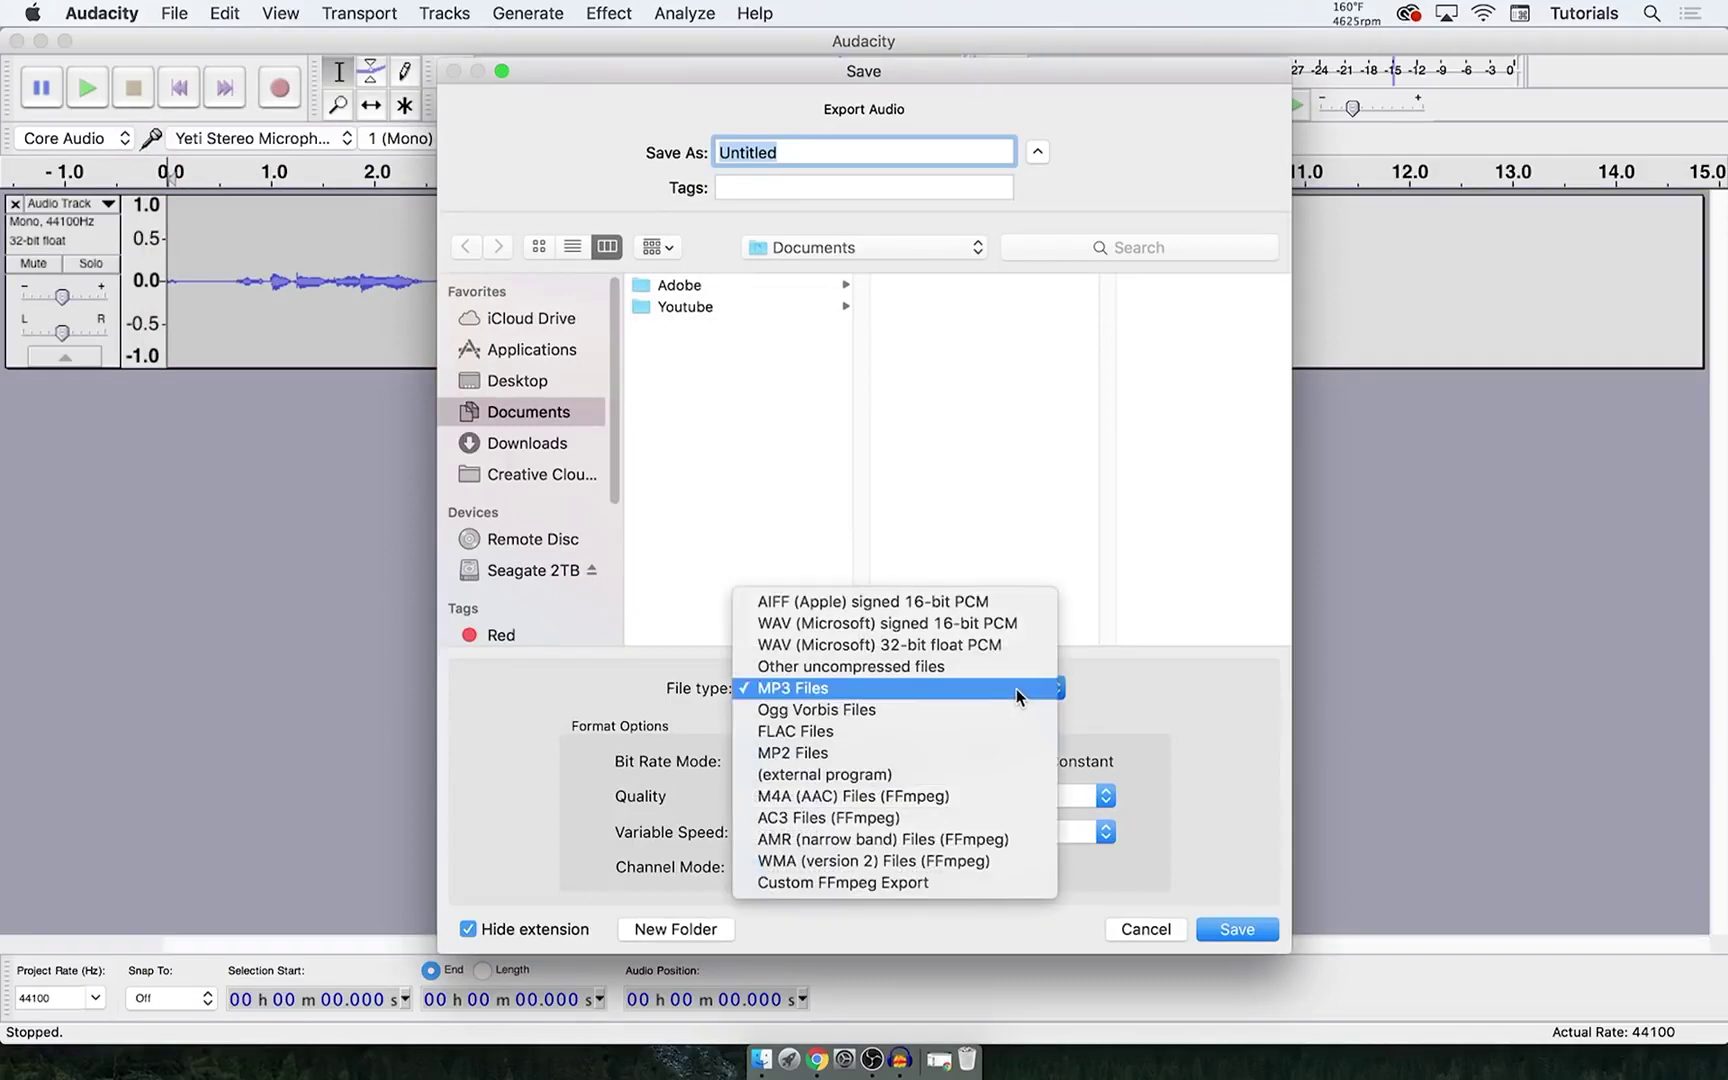
pyautogui.click(1017, 688)
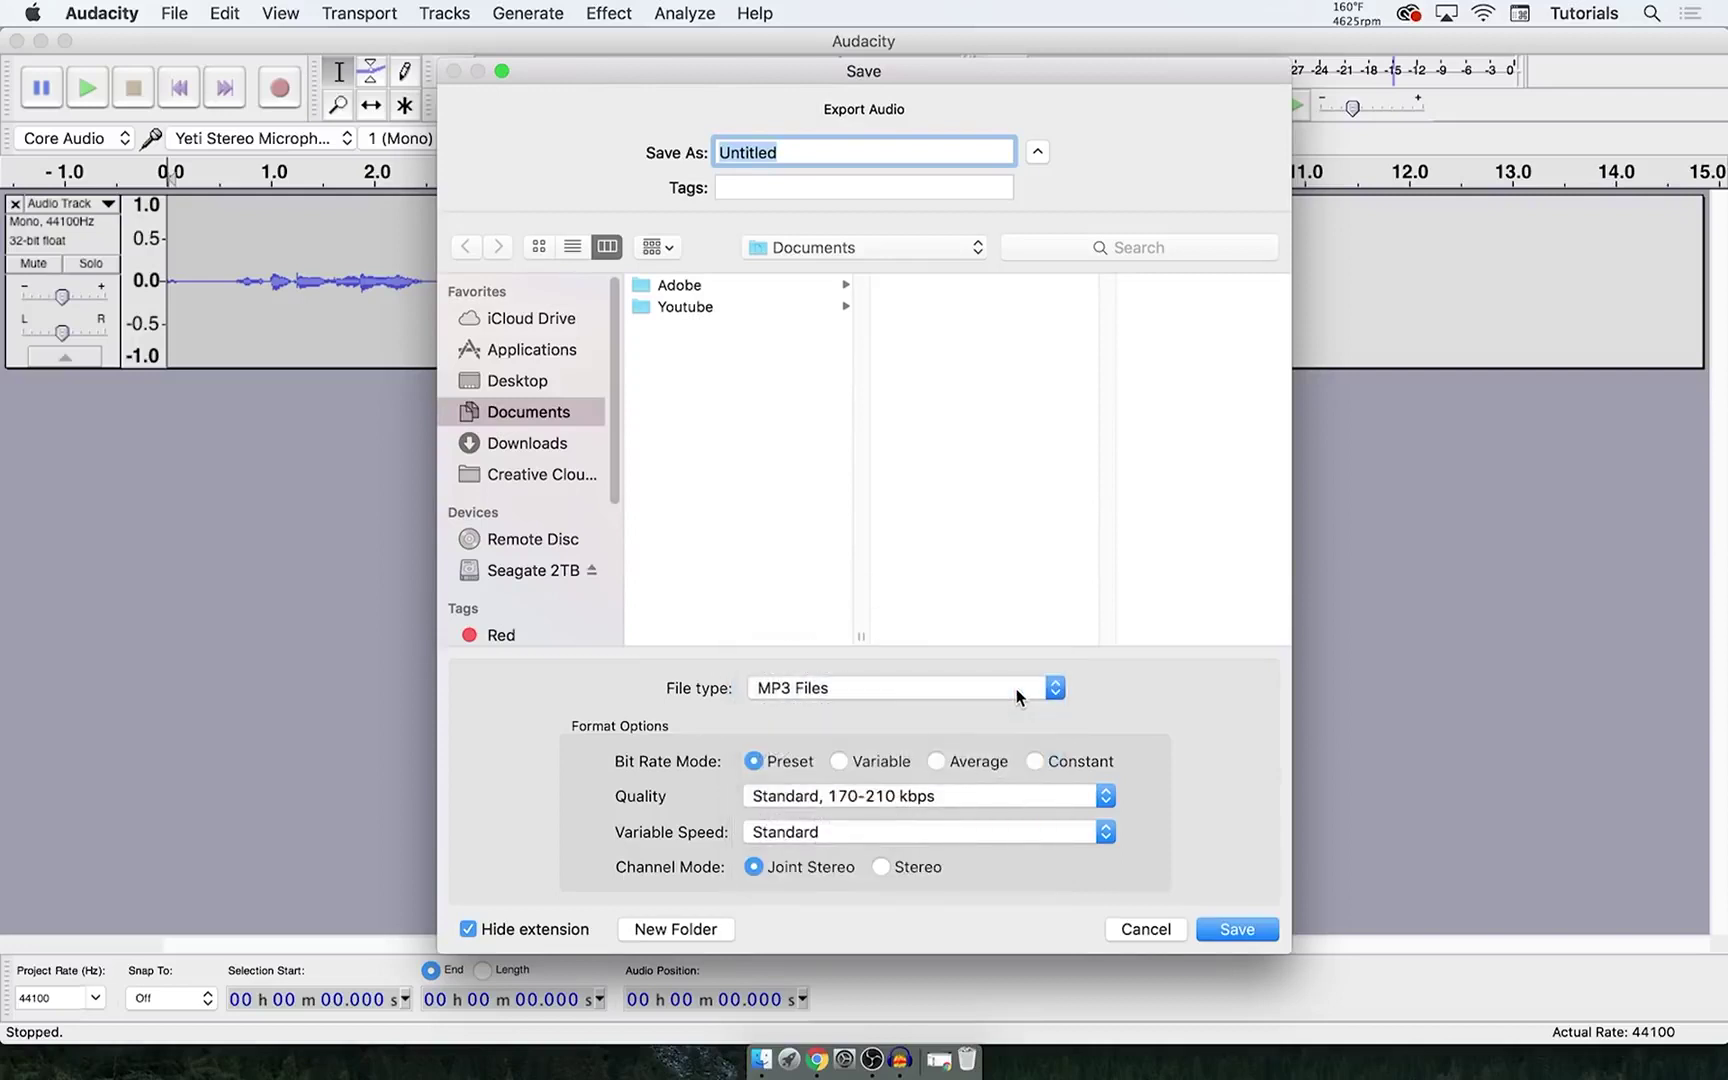
pyautogui.click(868, 688)
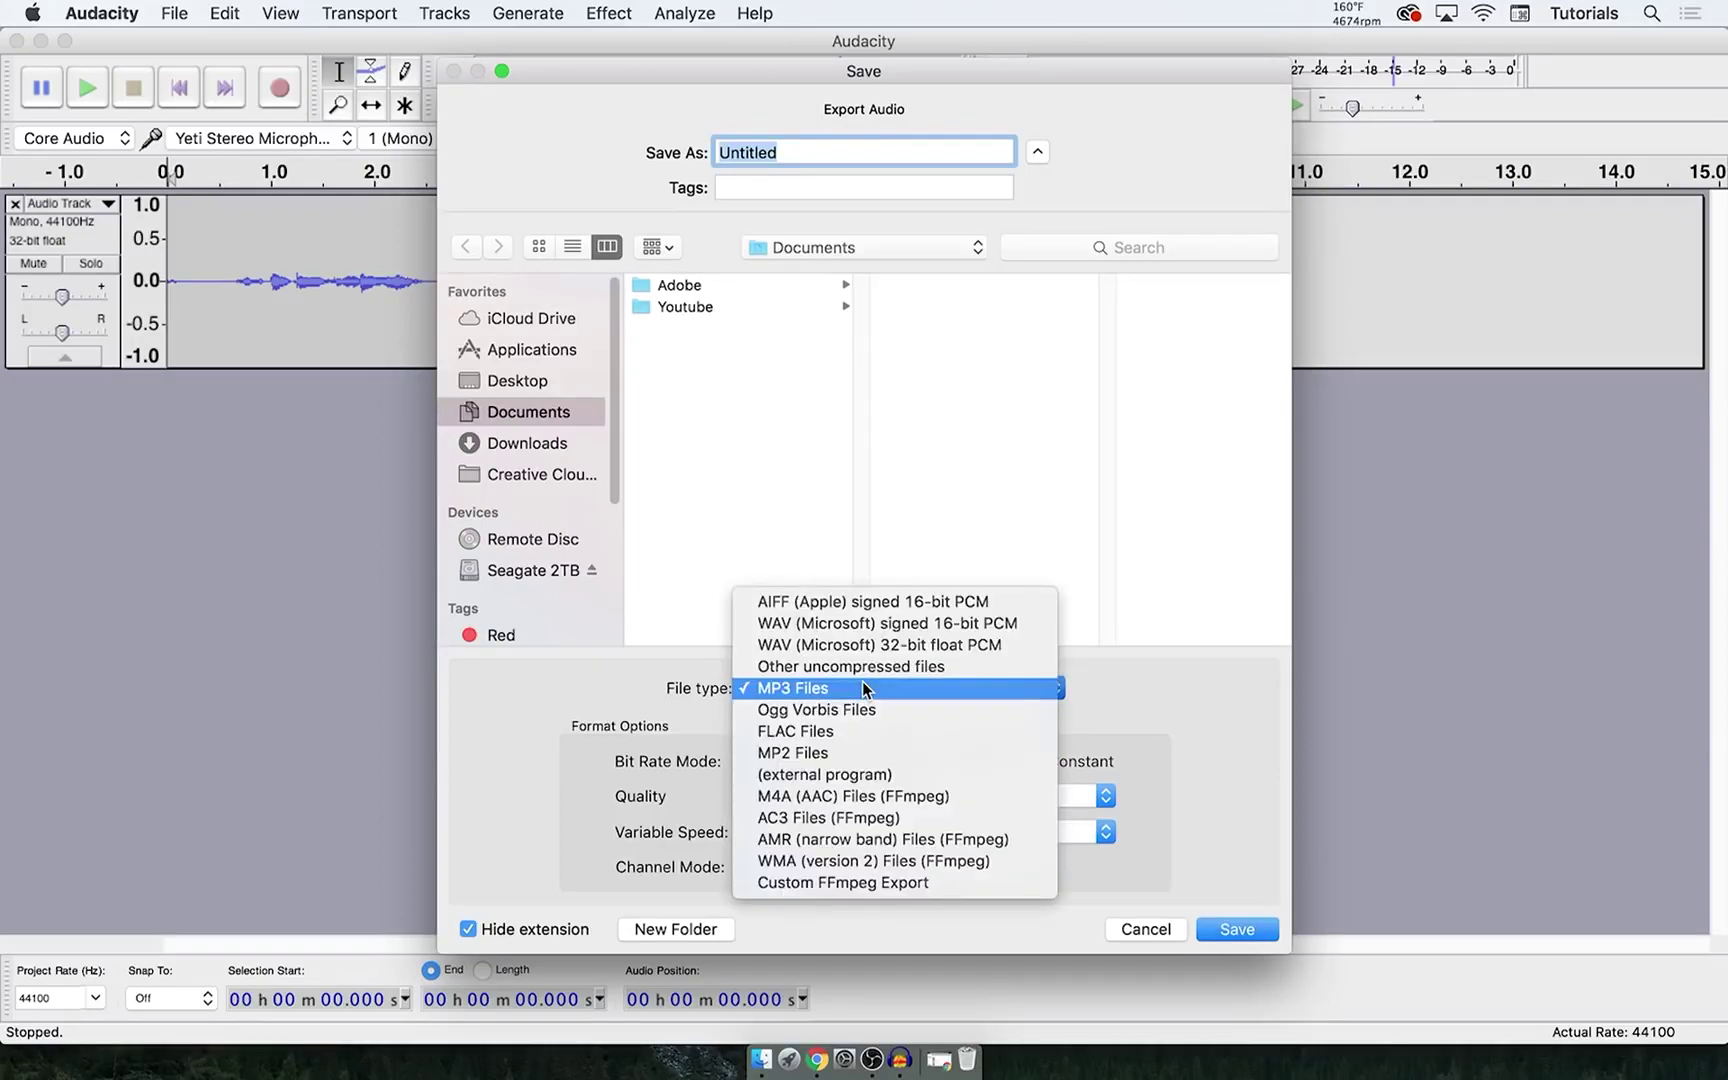
pyautogui.click(890, 687)
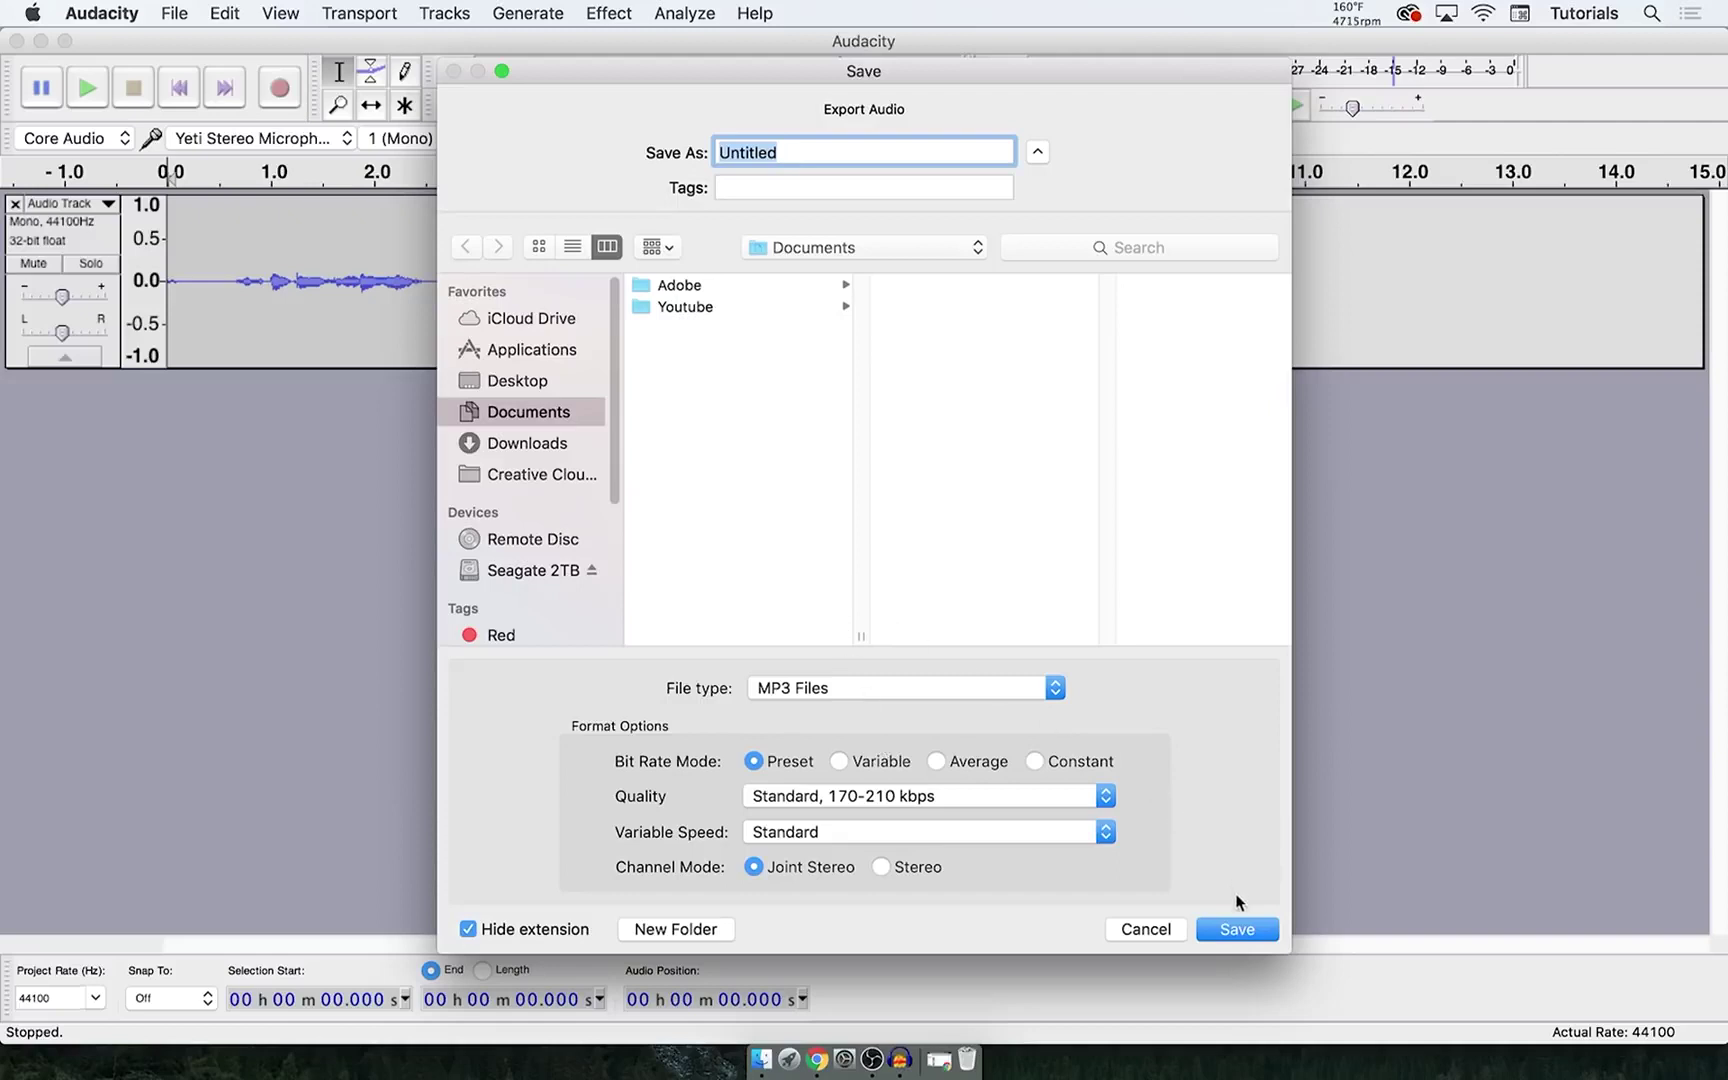
pyautogui.click(1237, 929)
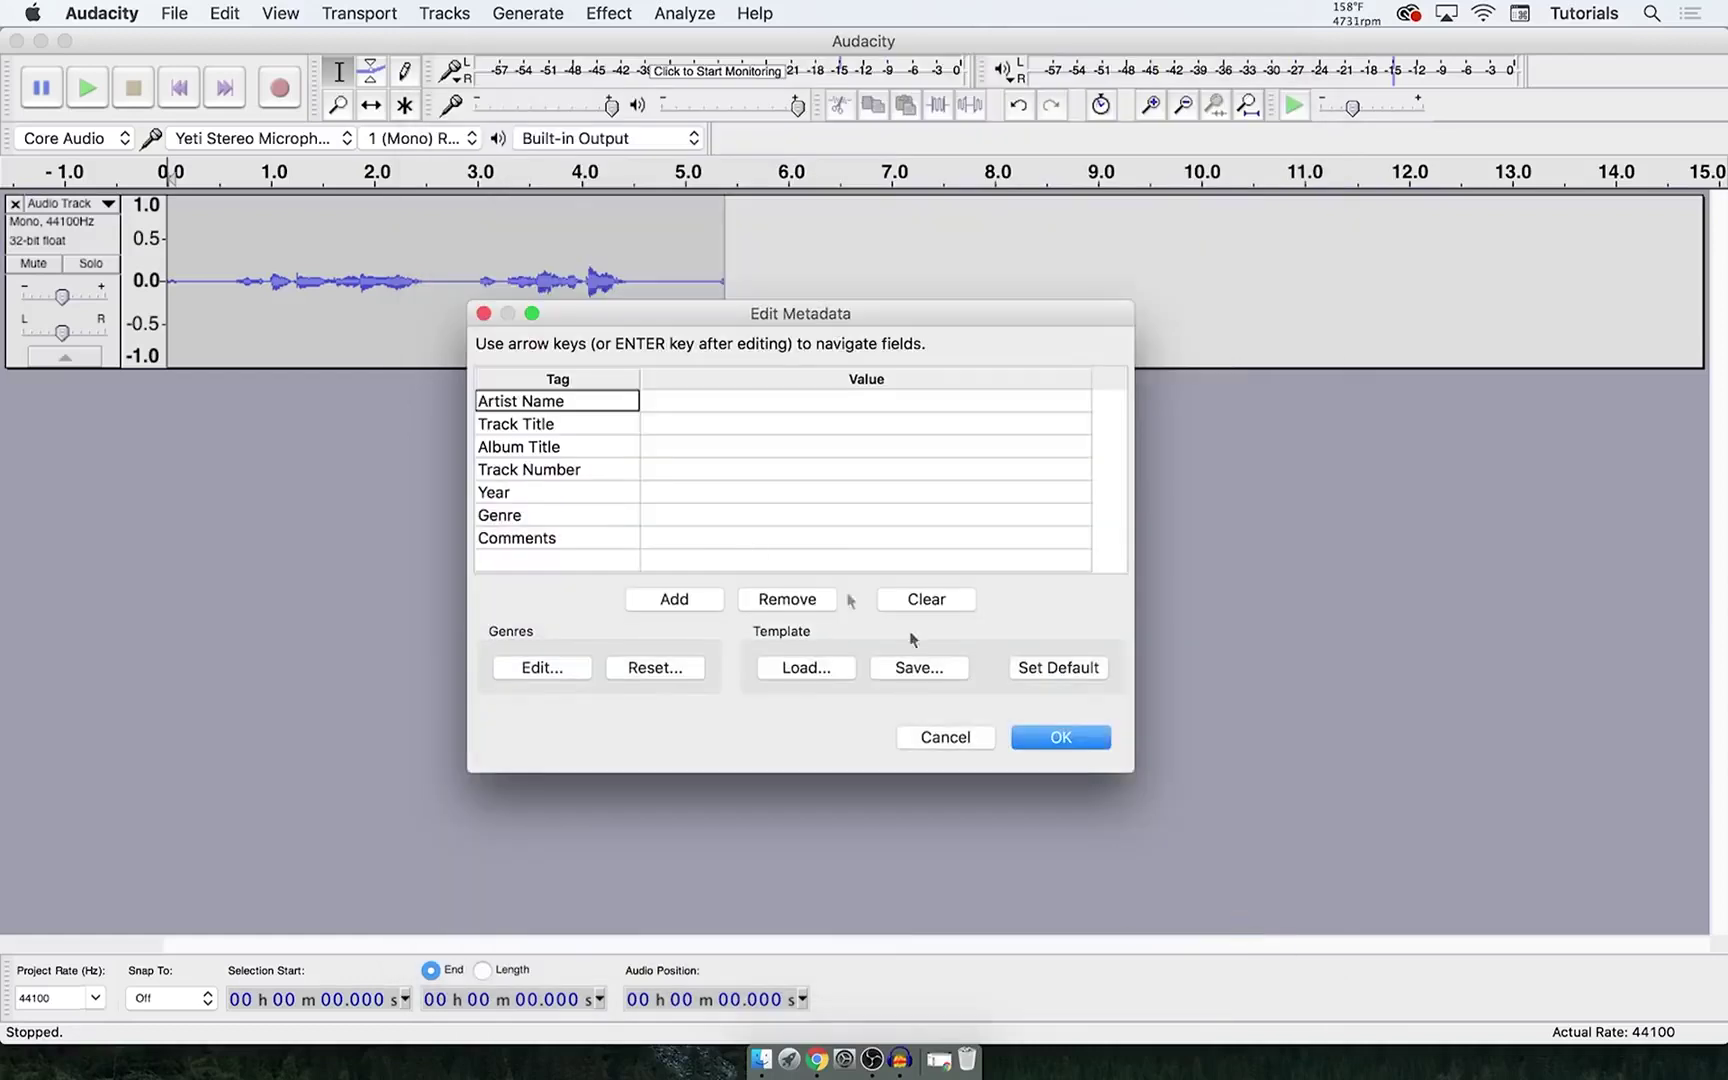
pyautogui.click(1064, 740)
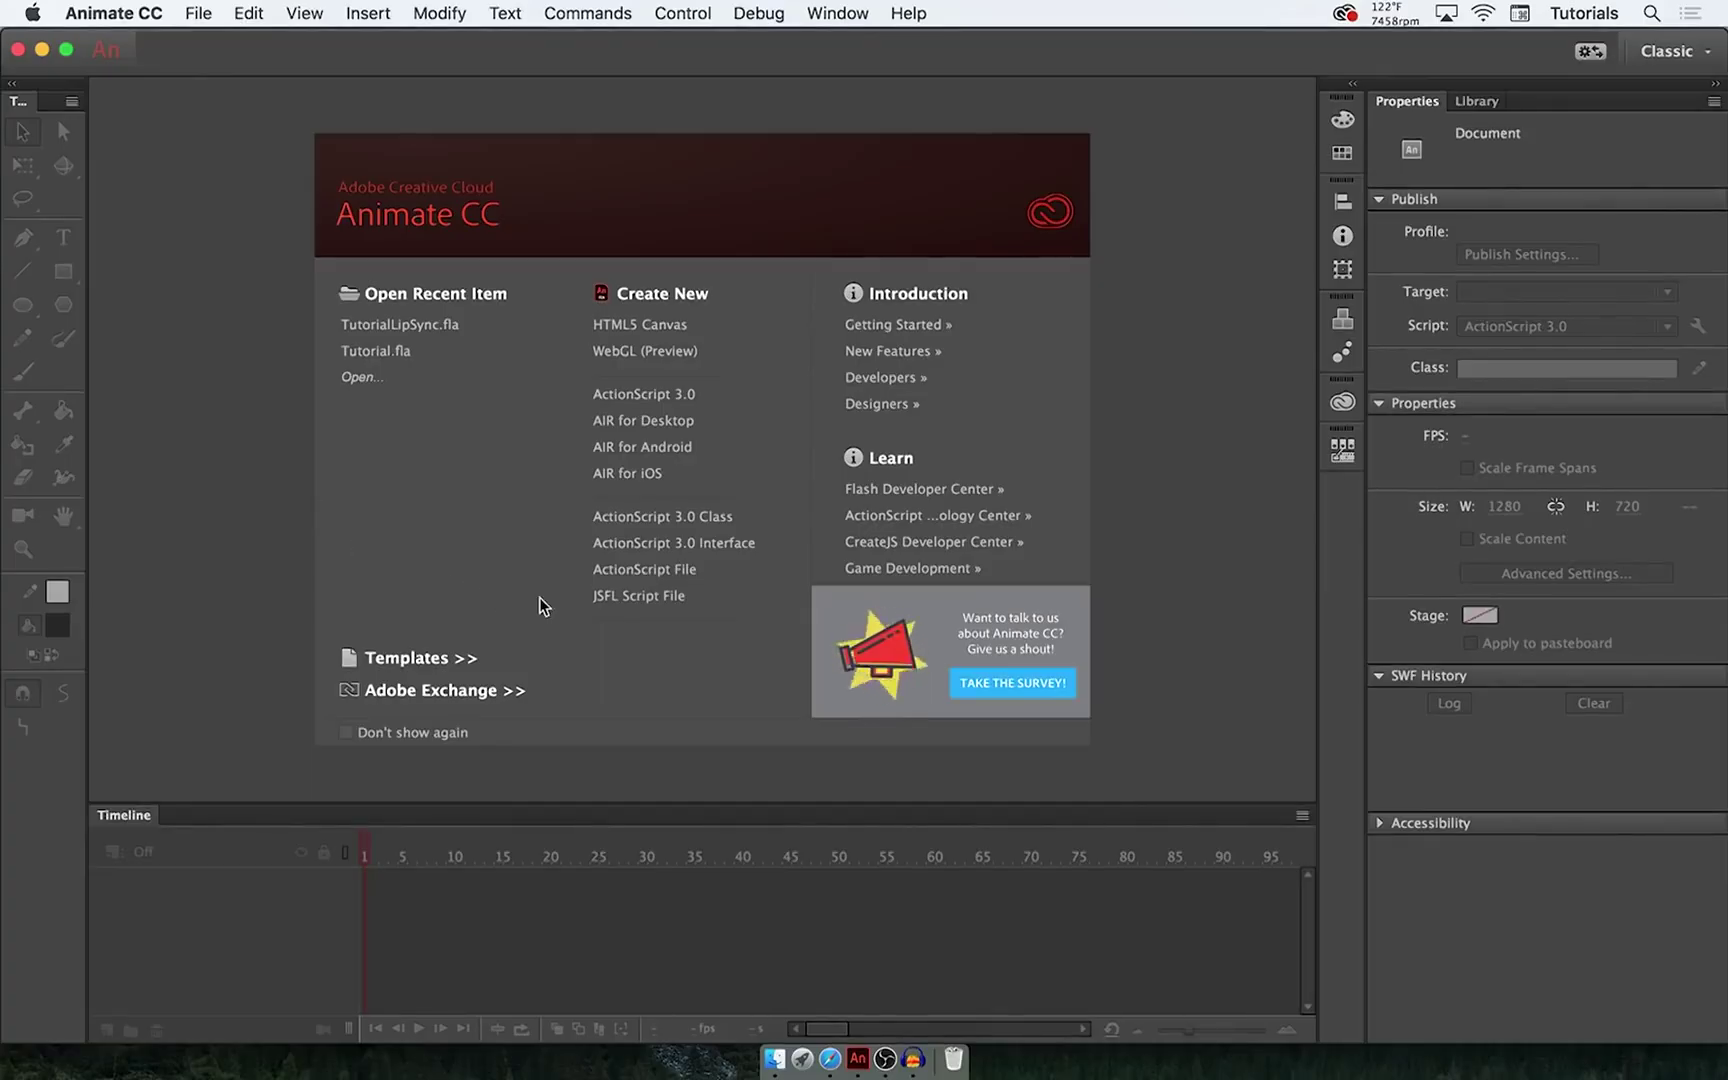
# - In Animate CC, create a new ActionScript 3.0 document
pyautogui.click(740, 399)
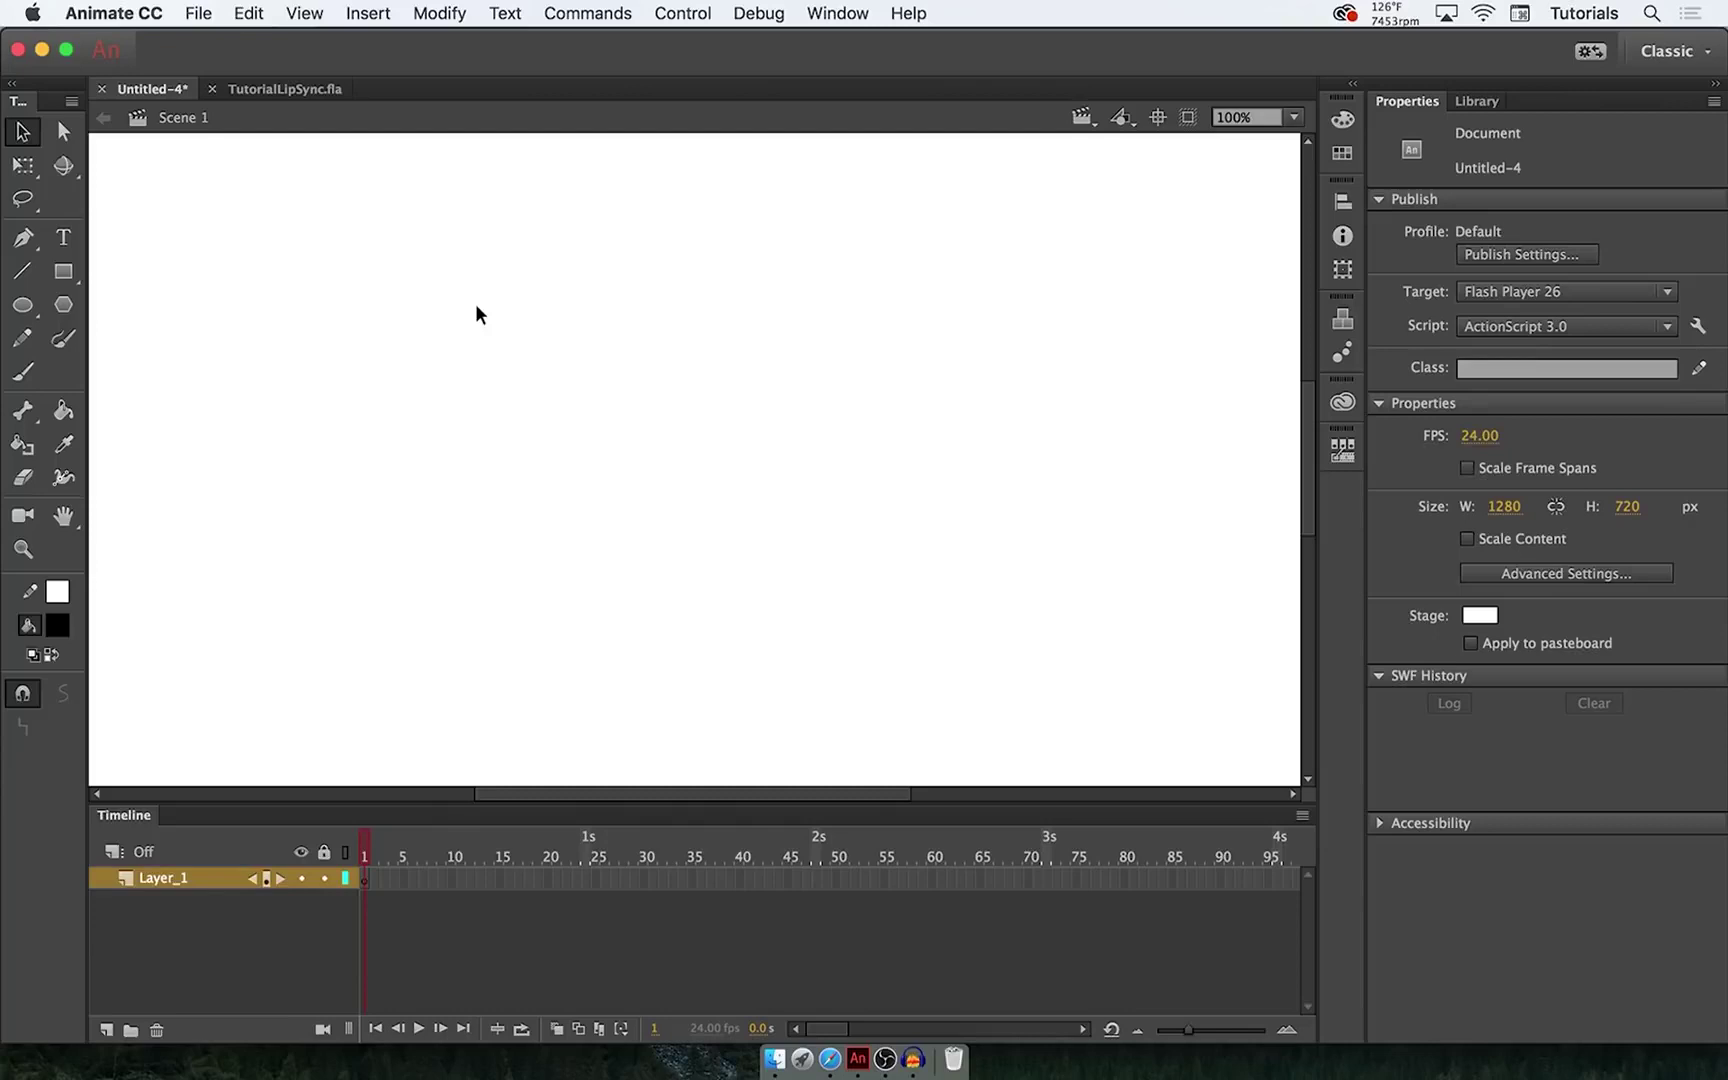
# - Try two freehand black outlines on the empty stage with the Brush tool at size 5, undoing each one
pyautogui.click(22, 371)
pyautogui.moveTo(429, 292)
pyautogui.mouseDown()
pyautogui.moveTo(429, 406)
pyautogui.moveTo(540, 489)
pyautogui.moveTo(629, 476)
pyautogui.moveTo(650, 420)
pyautogui.moveTo(644, 264)
pyautogui.mouseUp()
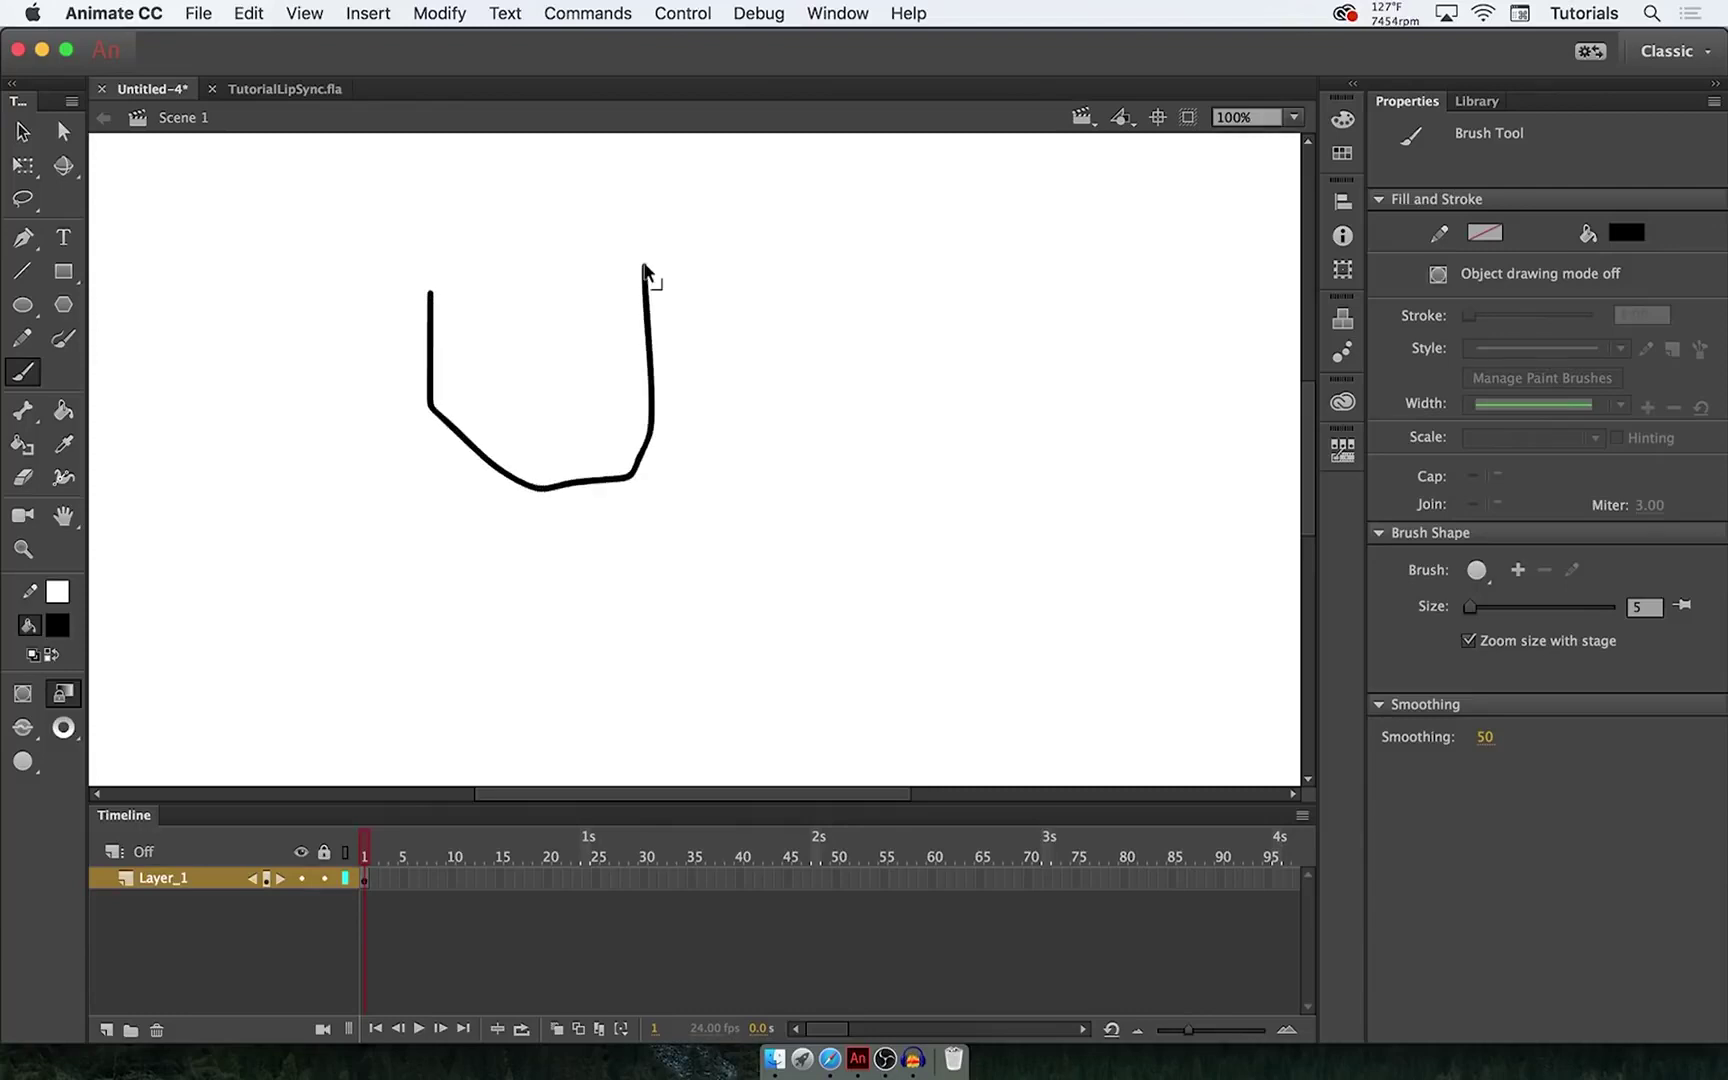
pyautogui.press('super+z')
pyautogui.moveTo(586, 256)
pyautogui.mouseDown()
pyautogui.moveTo(432, 276)
pyautogui.moveTo(393, 409)
pyautogui.moveTo(518, 446)
pyautogui.moveTo(591, 422)
pyautogui.moveTo(643, 306)
pyautogui.moveTo(586, 257)
pyautogui.mouseUp()
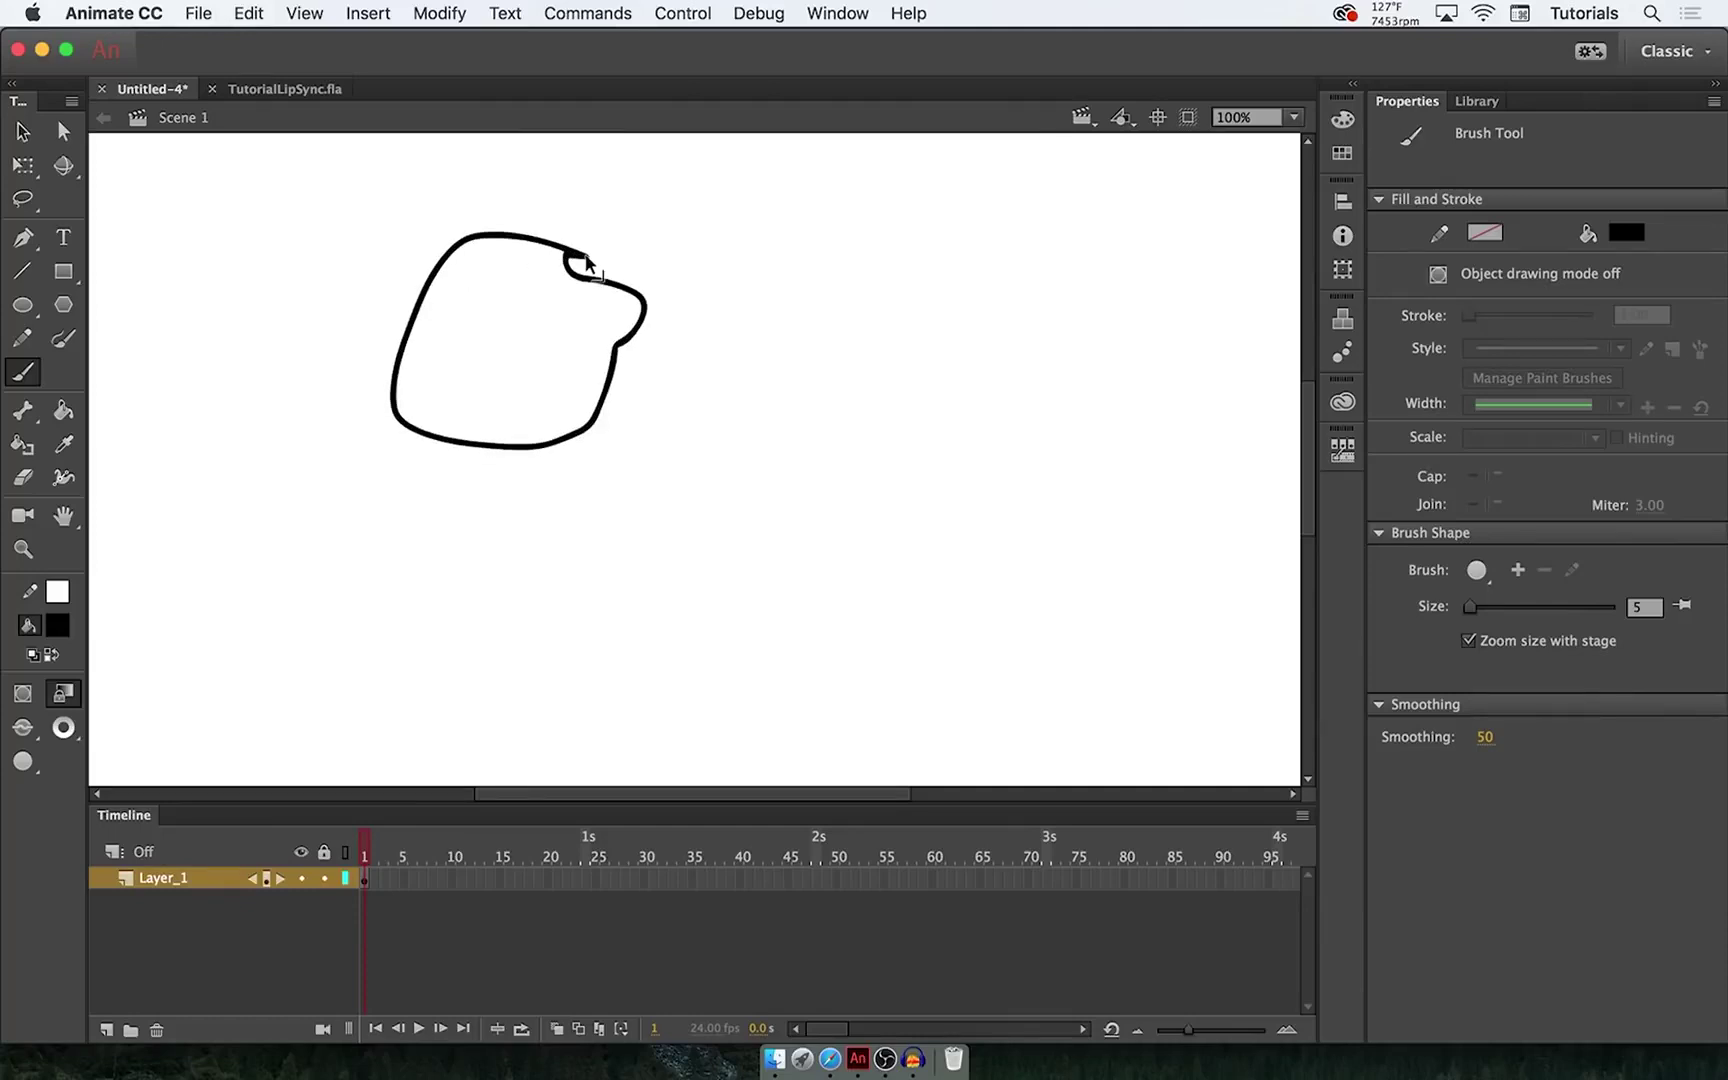
pyautogui.press('super+z')
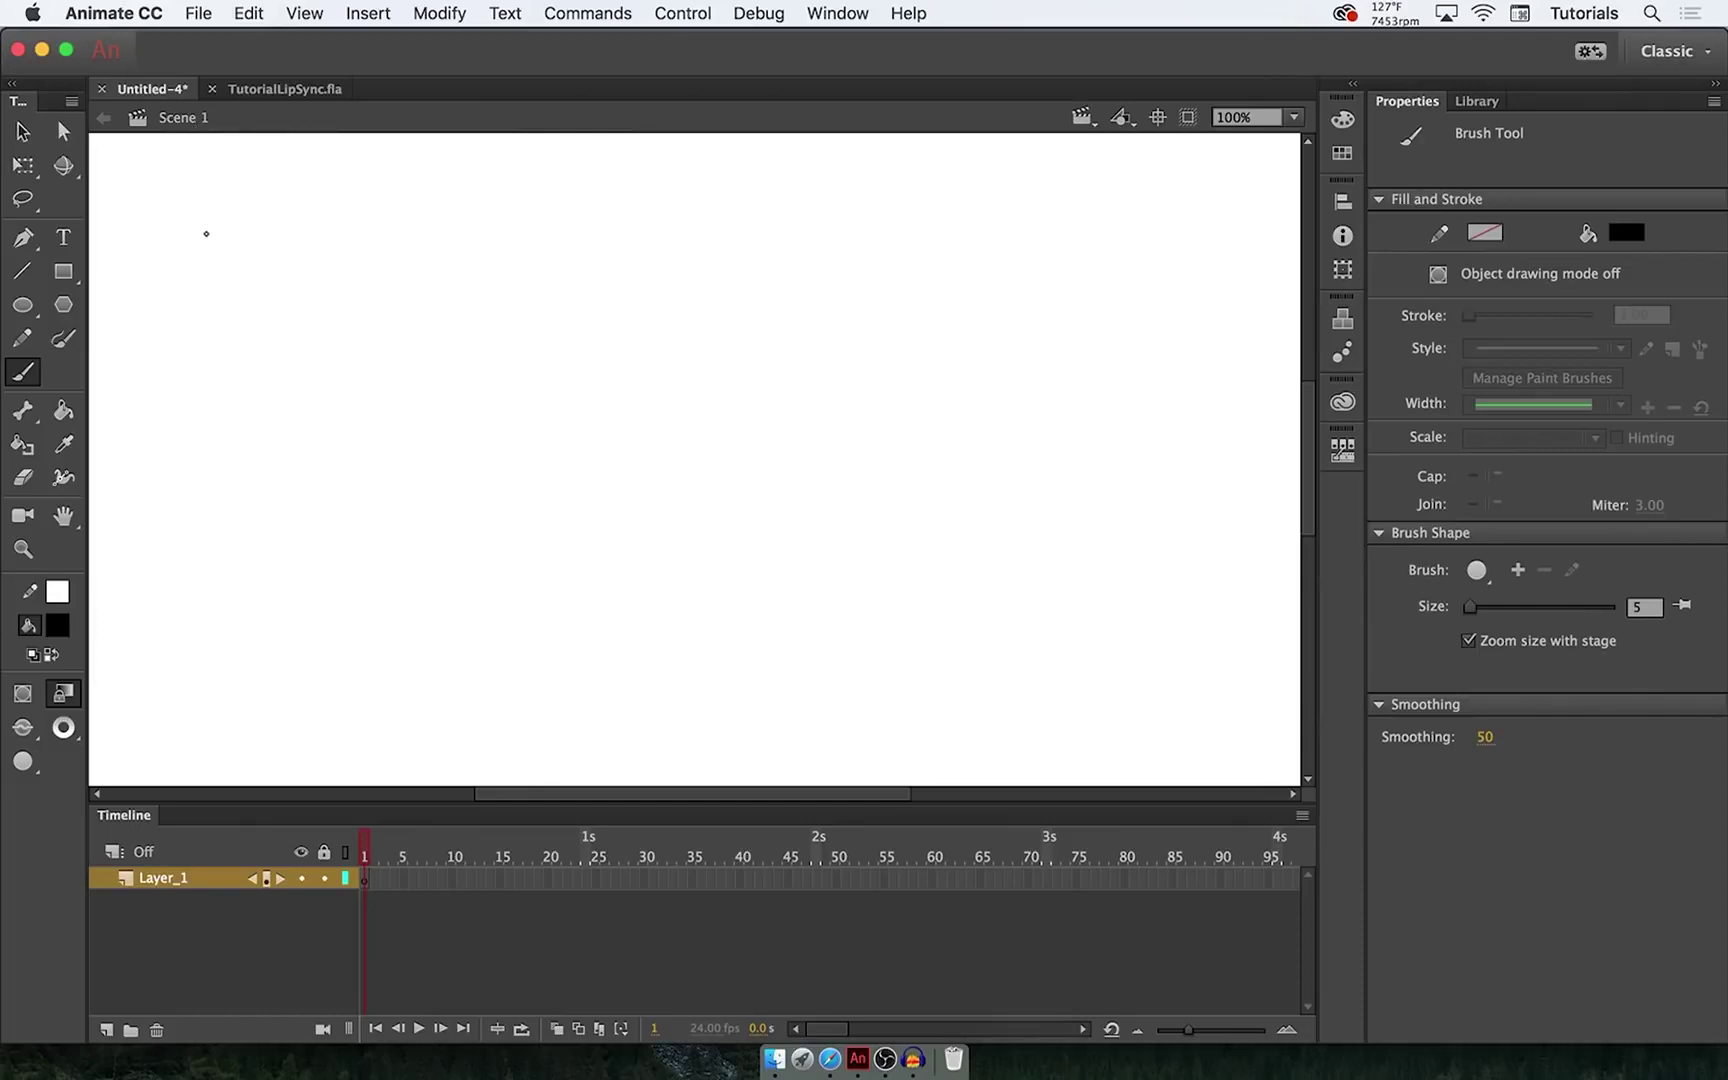
# - Switch to TutorialLipSync.fla and examine the monkey head on Layer_1 and the mouth chart on Layer_2 by toggling layer visibility
pyautogui.click(269, 88)
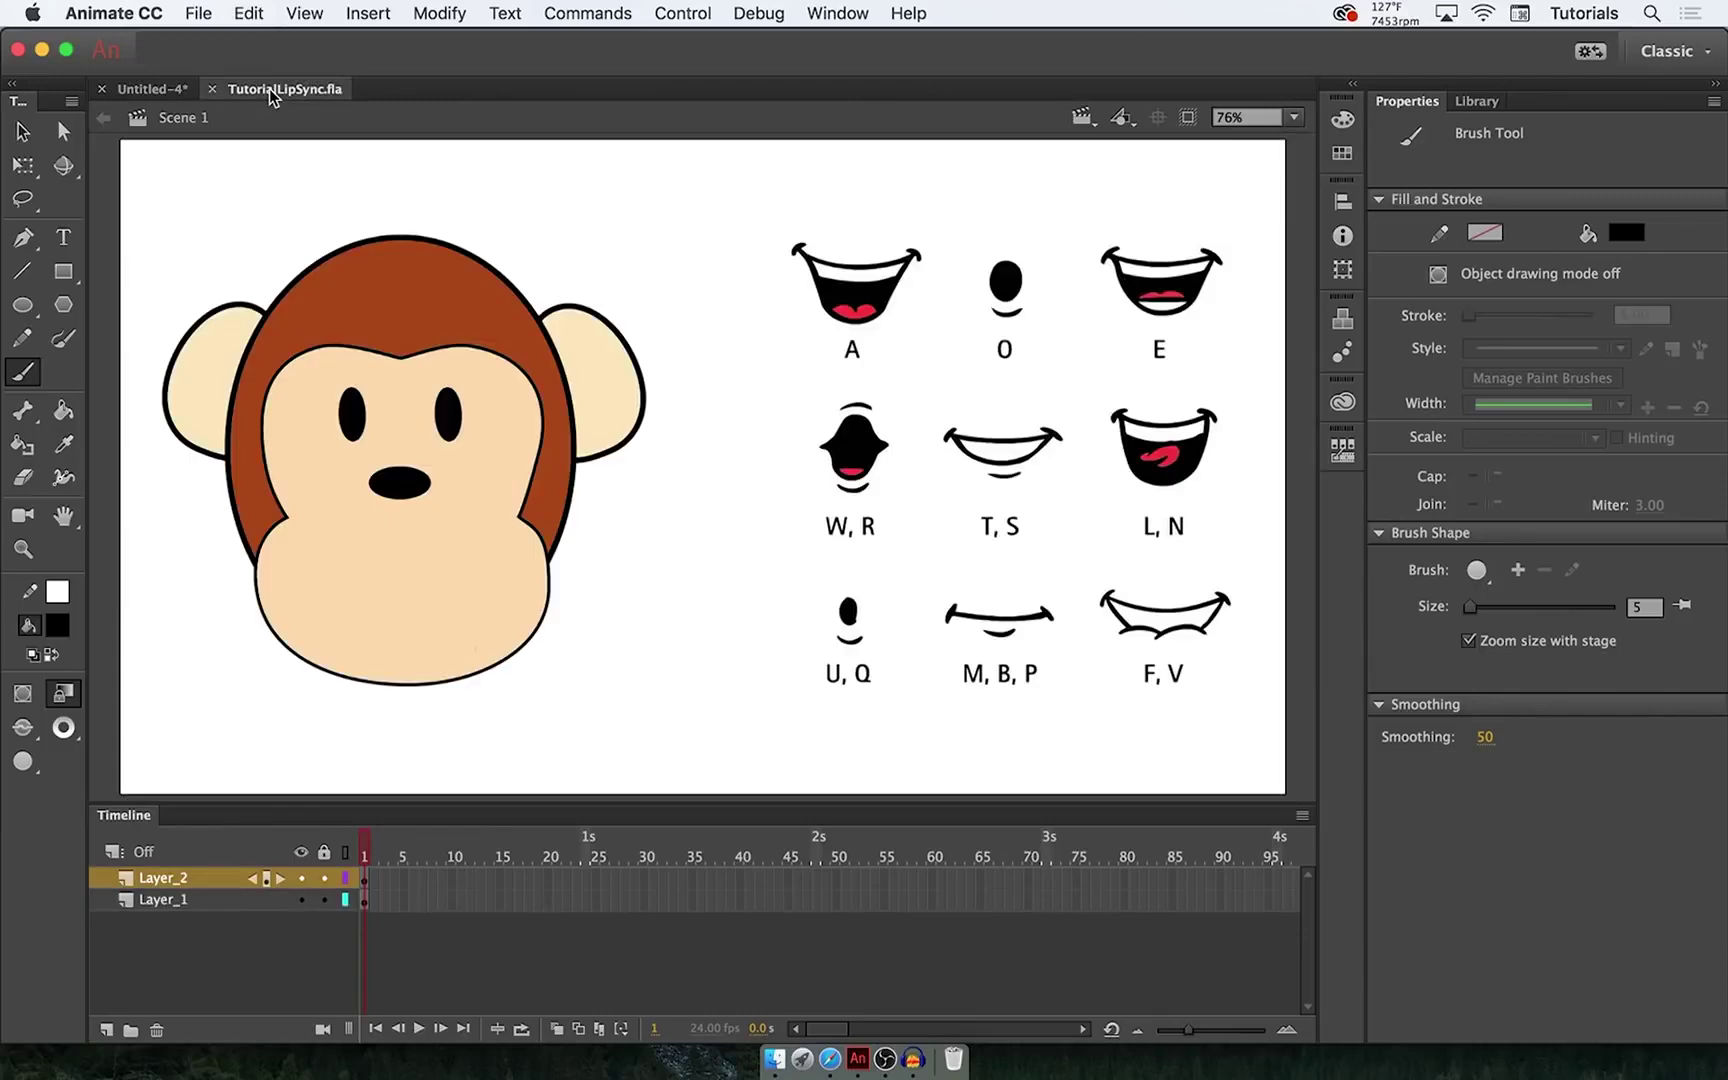
pyautogui.click(22, 131)
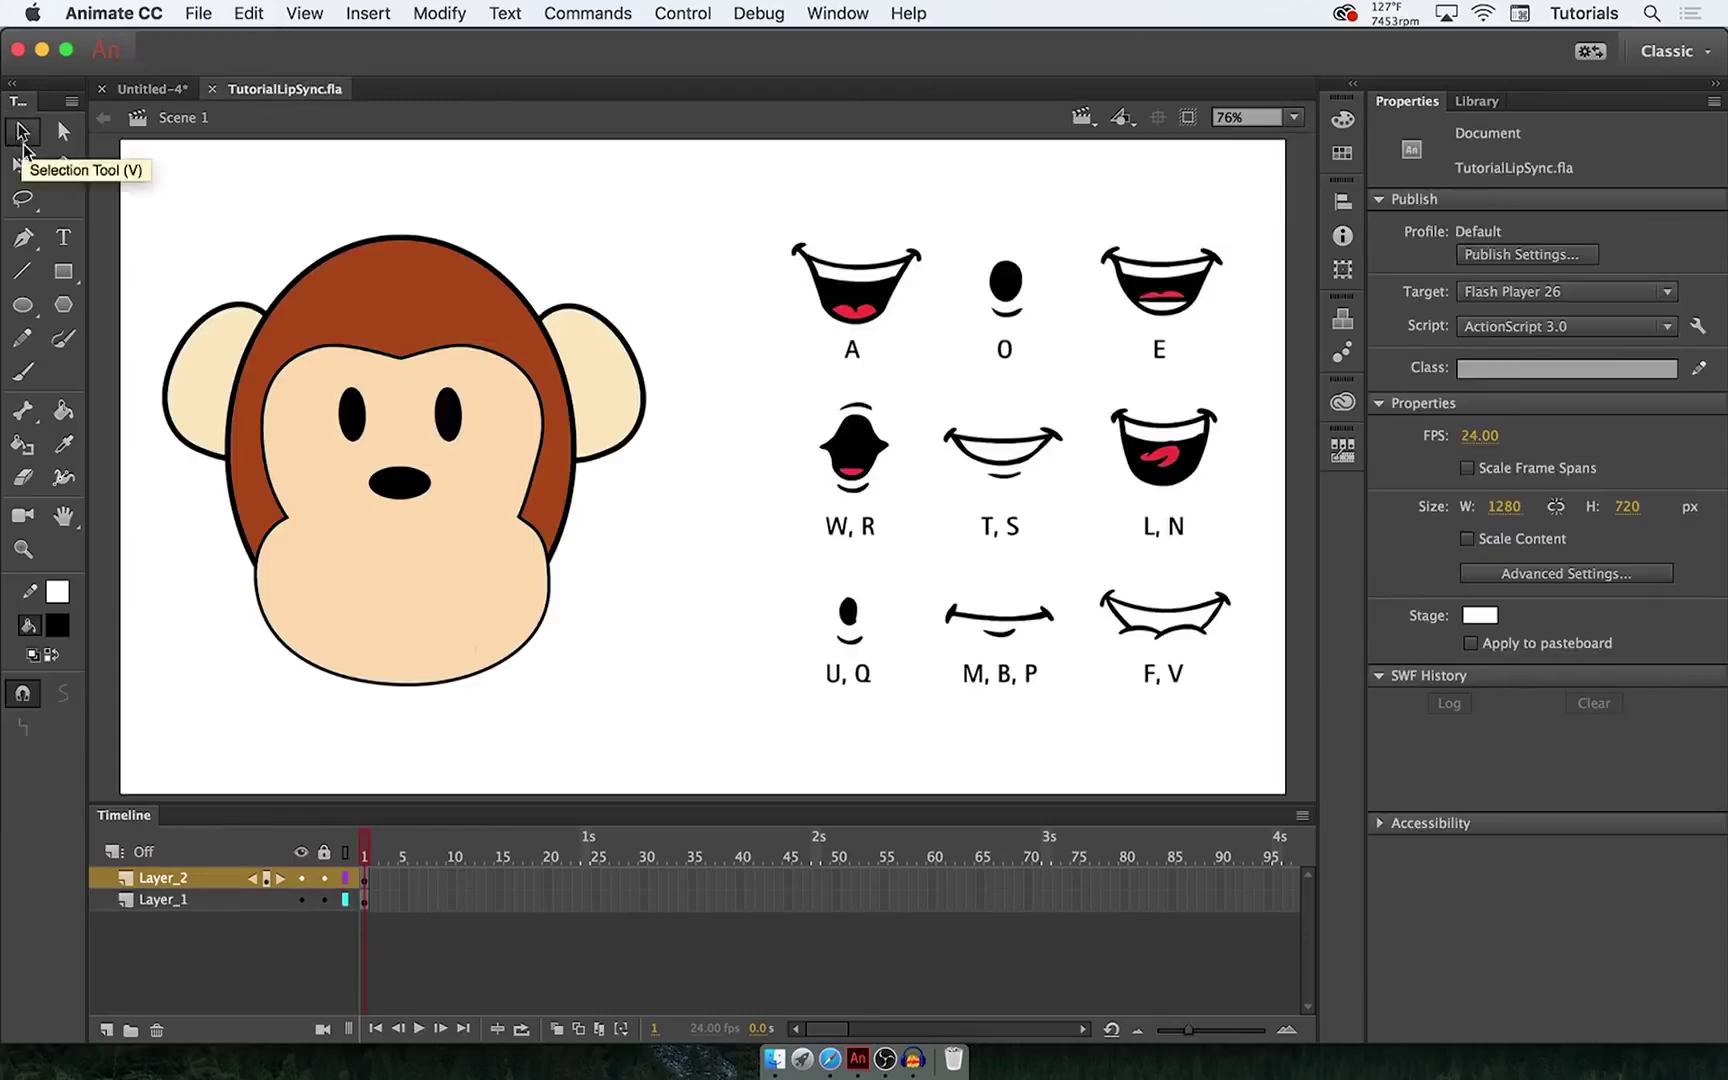
pyautogui.click(267, 898)
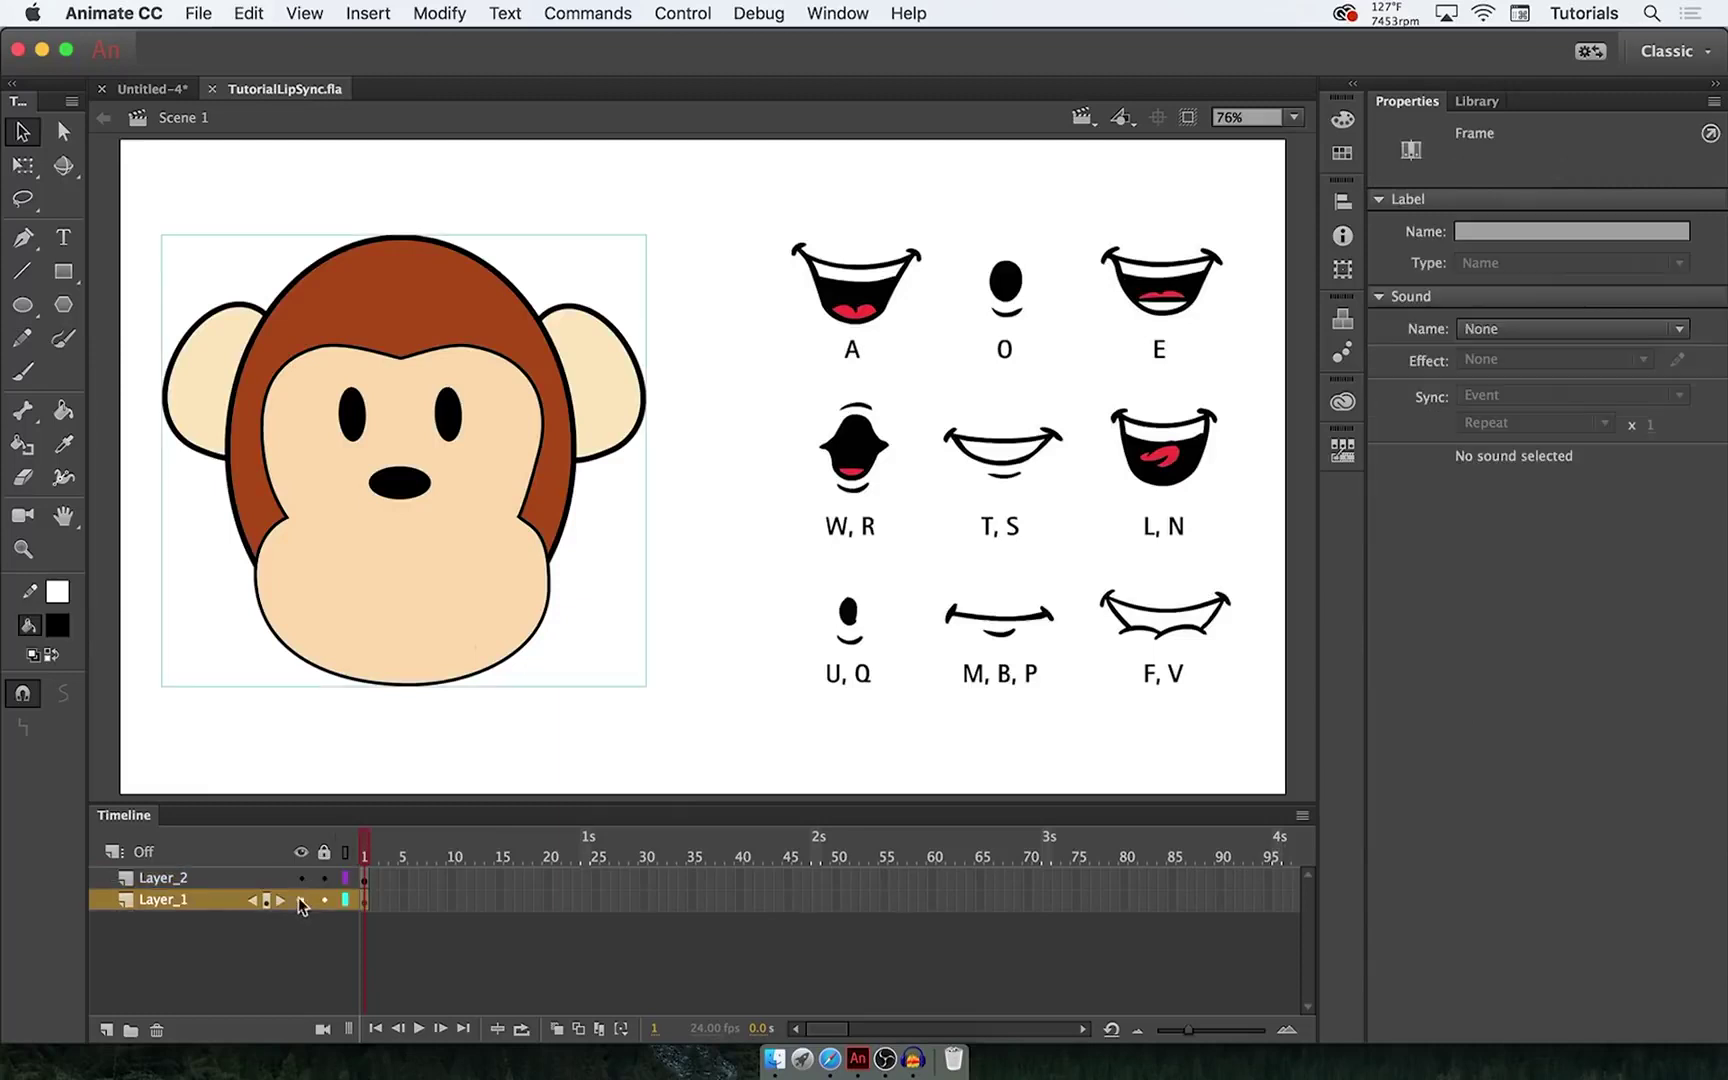
pyautogui.click(301, 900)
pyautogui.click(299, 879)
pyautogui.click(299, 879)
pyautogui.click(994, 568)
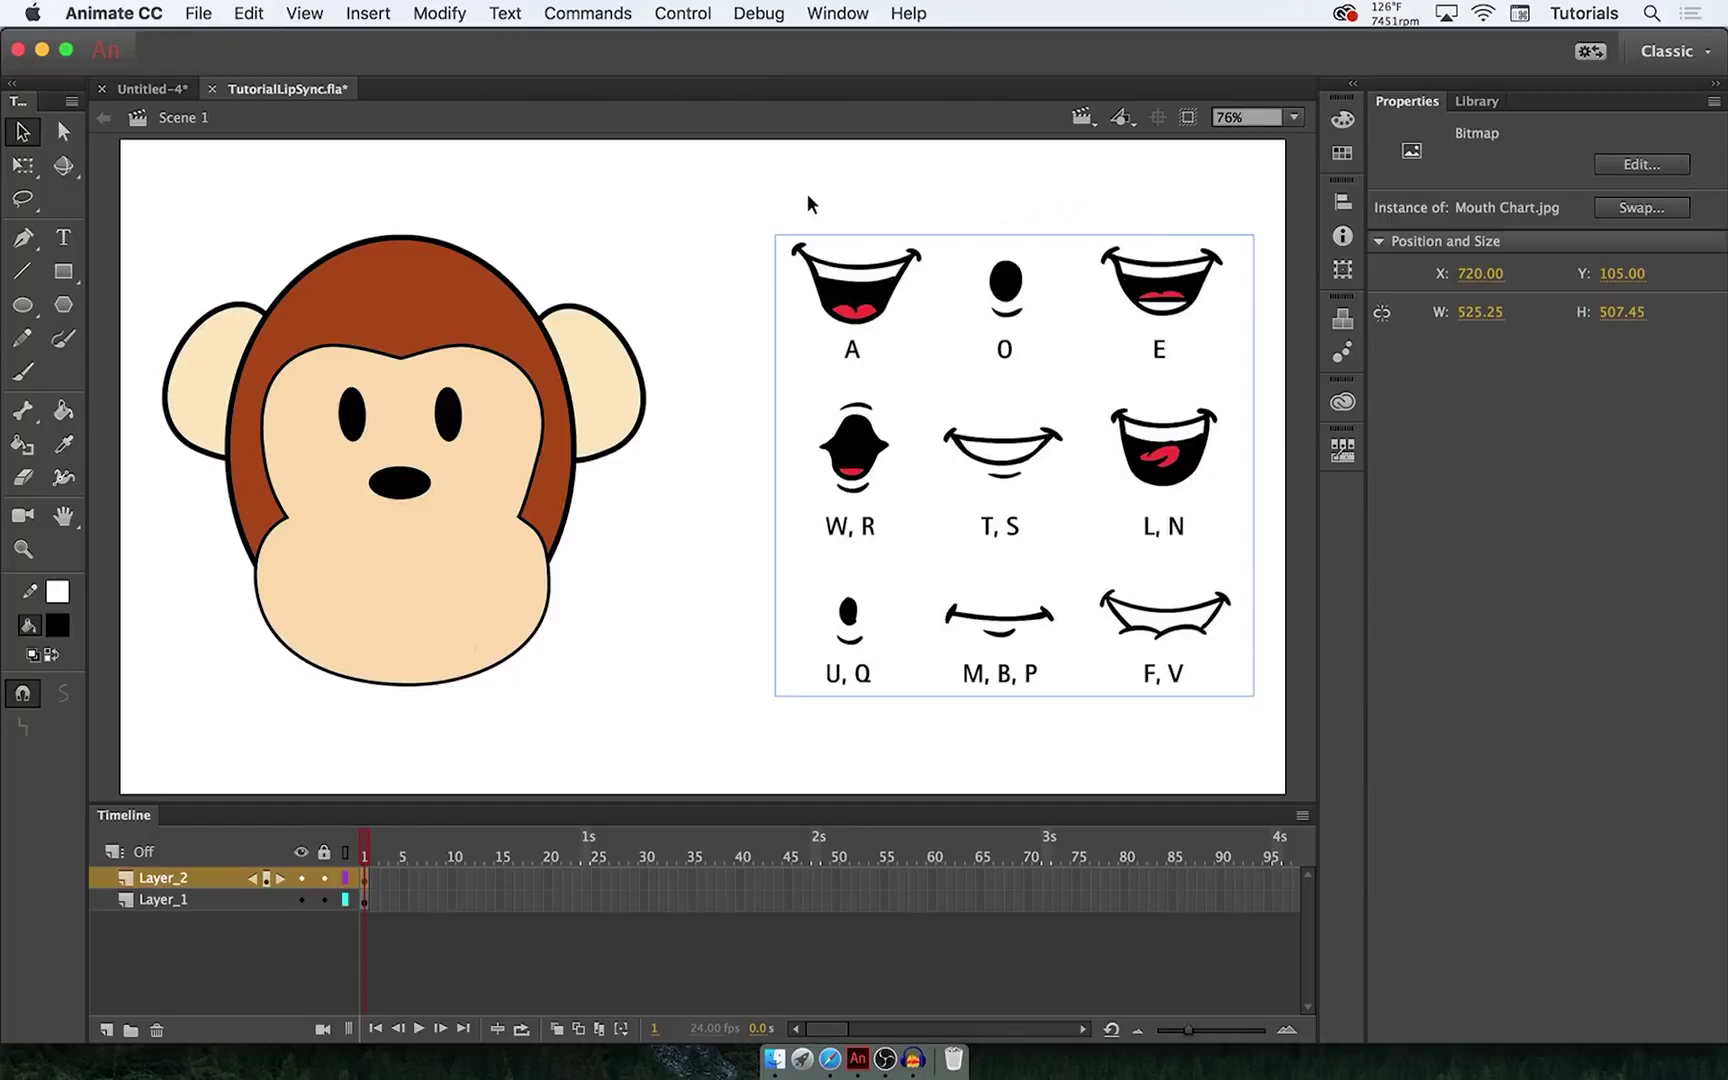
pyautogui.click(641, 212)
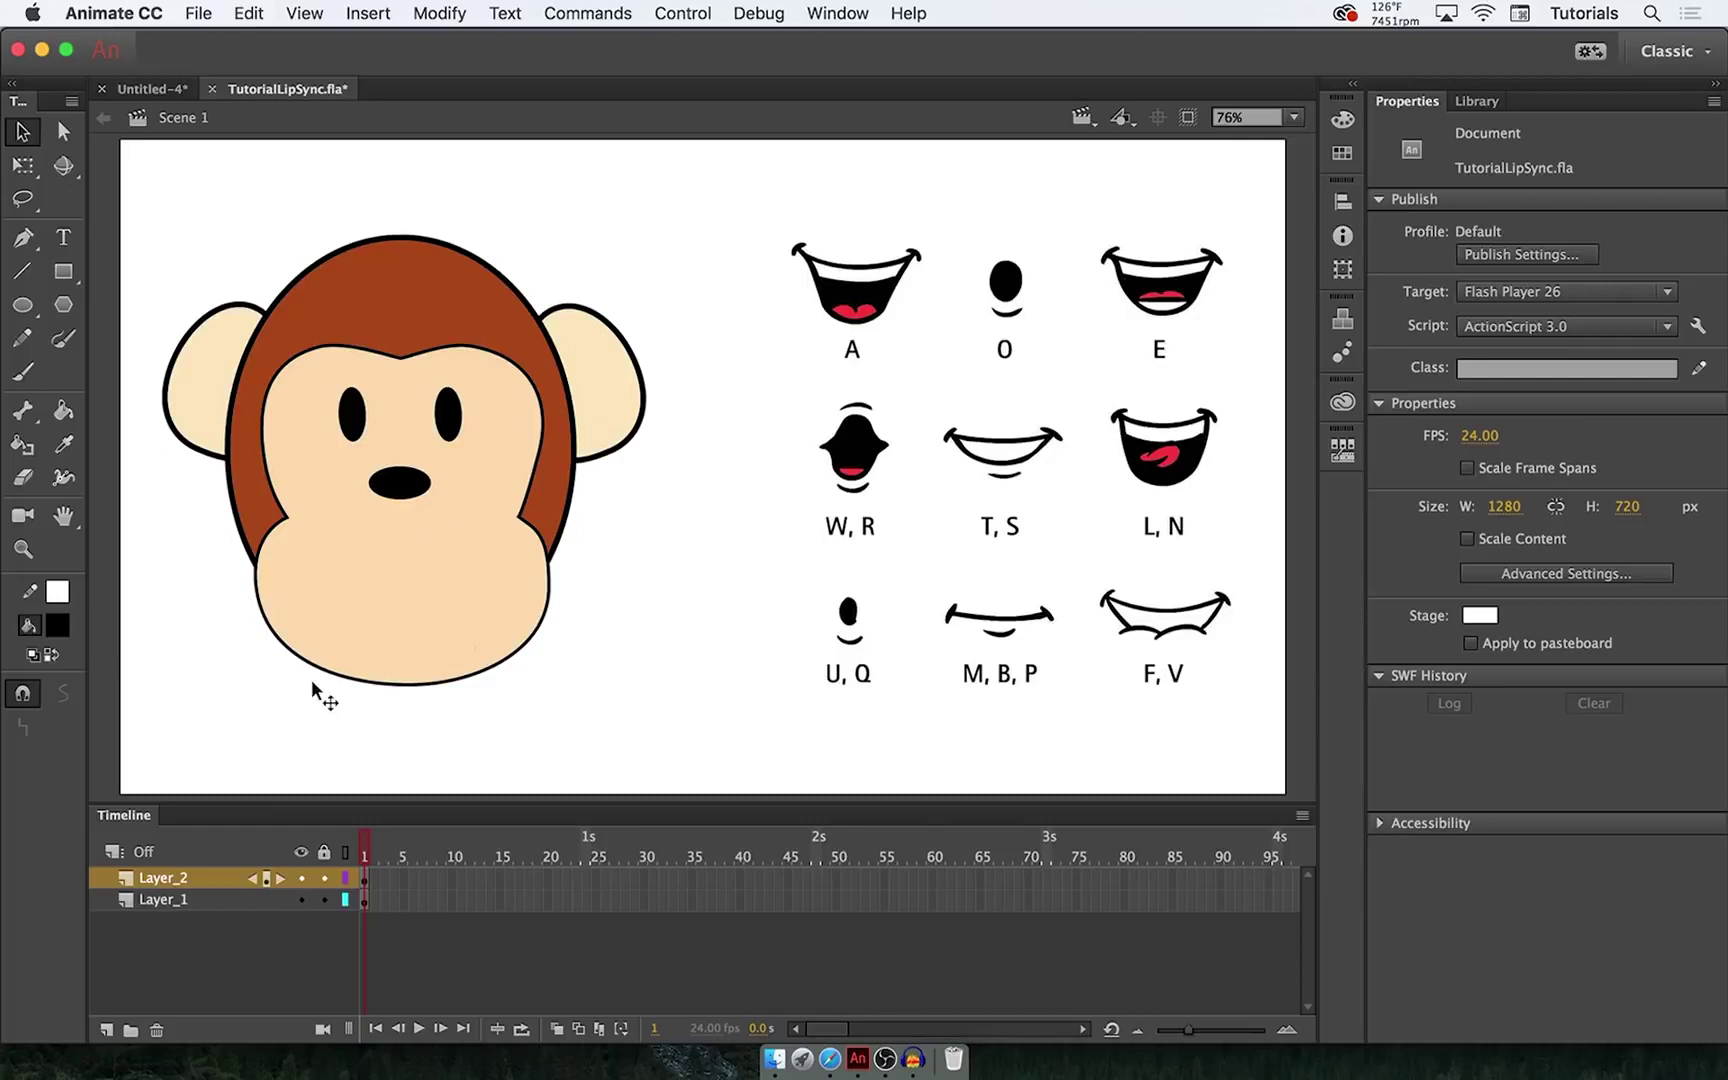
# - Add a new layer named Mouth at the top of the stack and lock Layer_2 and Layer_1
pyautogui.click(107, 1028)
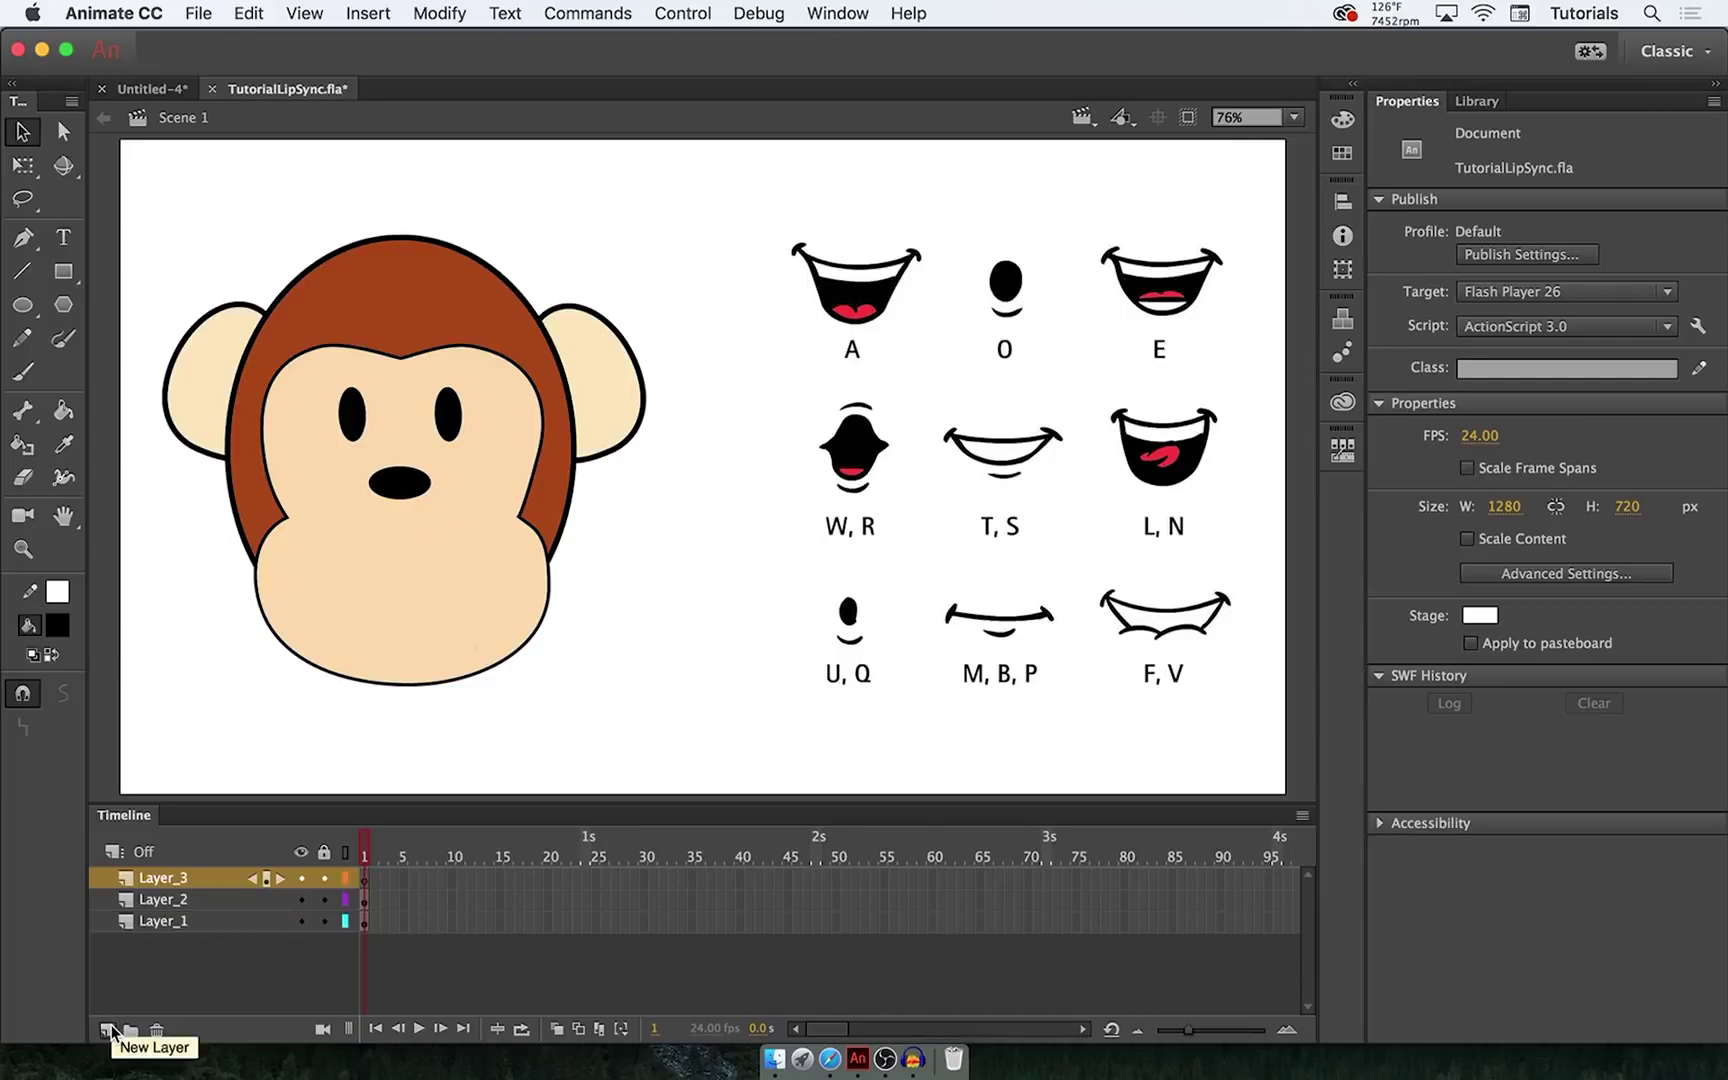
pyautogui.doubleClick(181, 884)
pyautogui.write('Mouth')
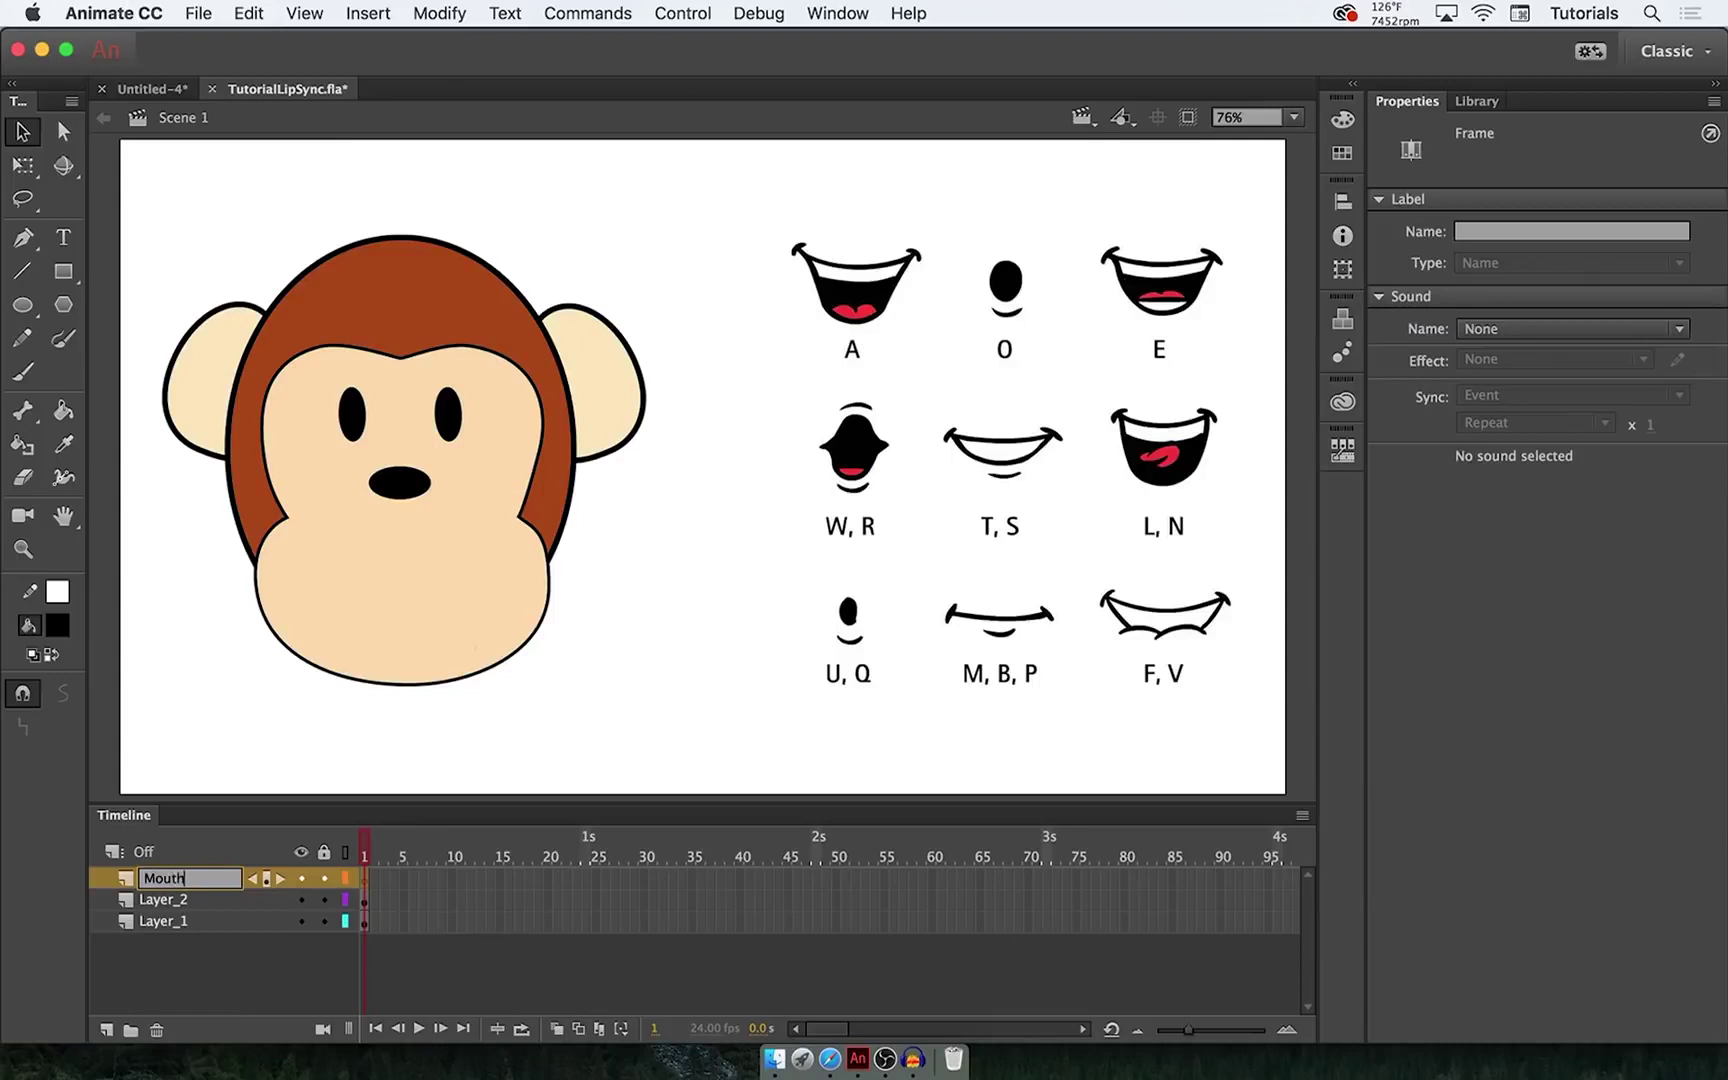
pyautogui.press('Return')
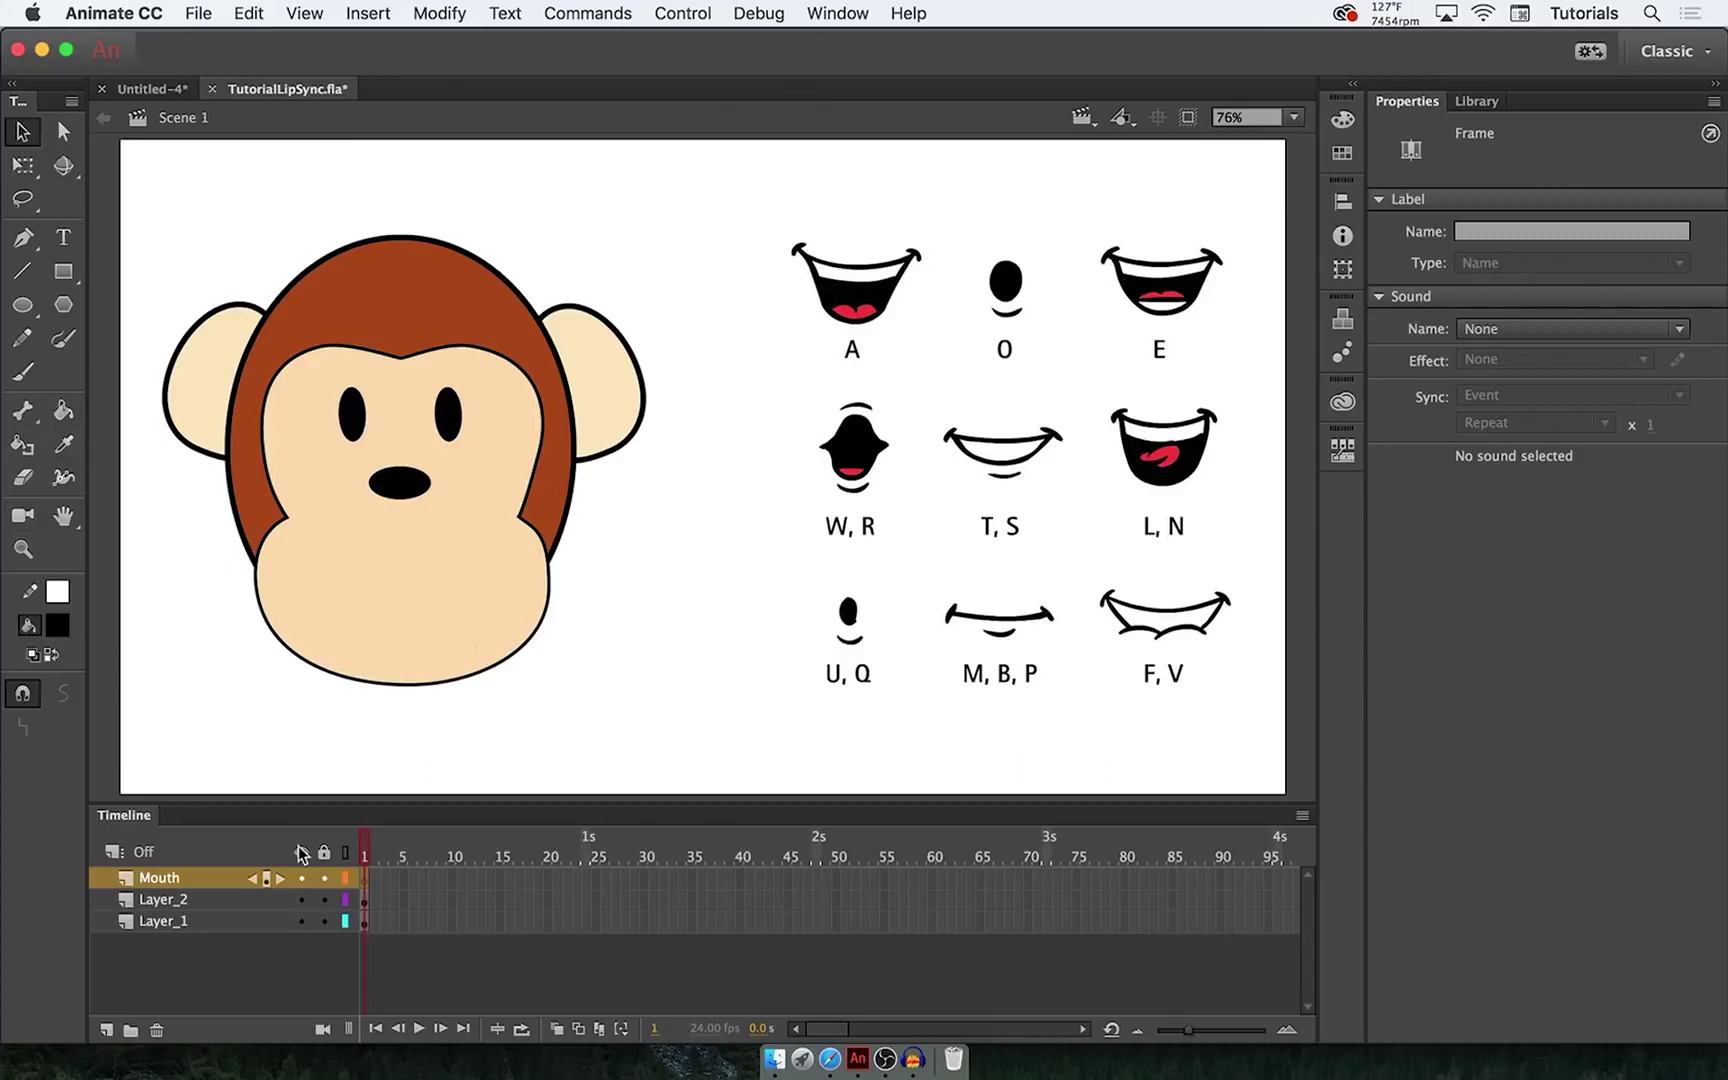
pyautogui.click(322, 900)
pyautogui.click(323, 921)
# - Brush the chart's A mouth in black on the monkey's muzzle, about 160 by 89 px, with outline, teeth line and tongue
pyautogui.click(22, 371)
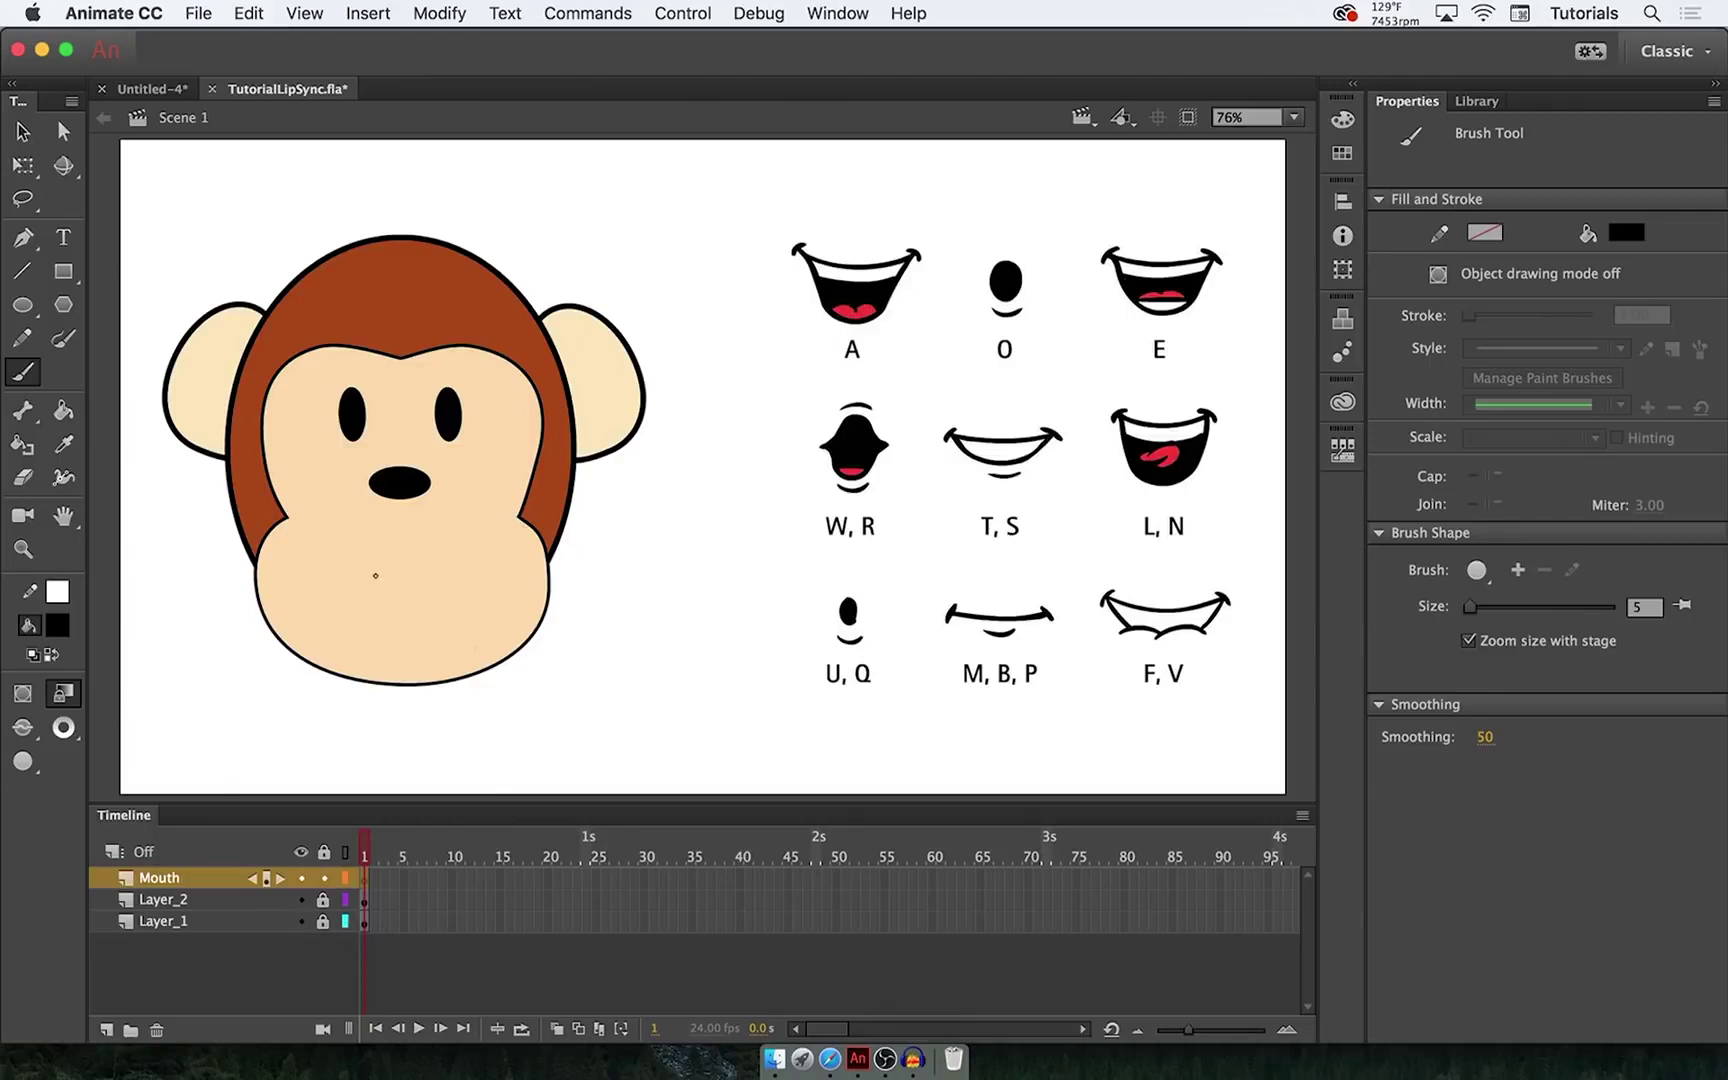
pyautogui.moveTo(345, 566)
pyautogui.mouseDown()
pyautogui.moveTo(480, 566)
pyautogui.moveTo(403, 640)
pyautogui.moveTo(373, 634)
pyautogui.moveTo(341, 565)
pyautogui.mouseUp()
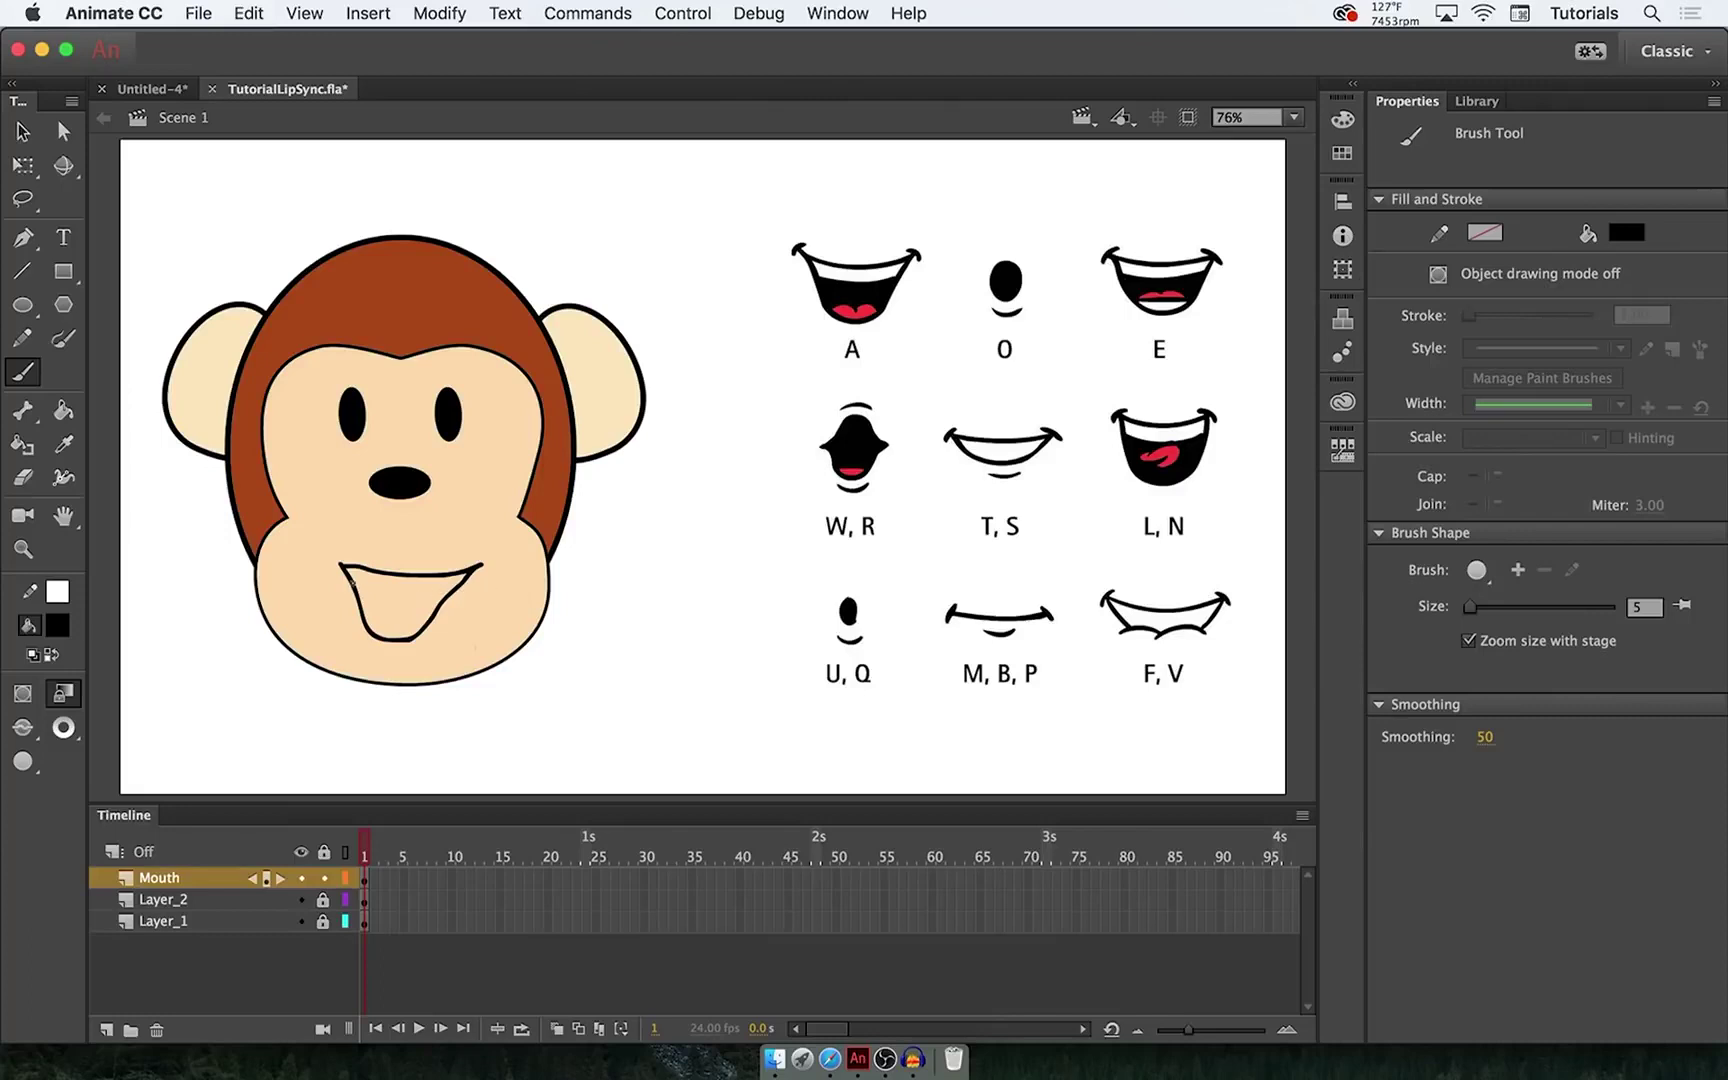
pyautogui.moveTo(352, 579); pyautogui.dragTo(446, 592)
pyautogui.press('super+z')
pyautogui.moveTo(363, 615); pyautogui.dragTo(424, 626)
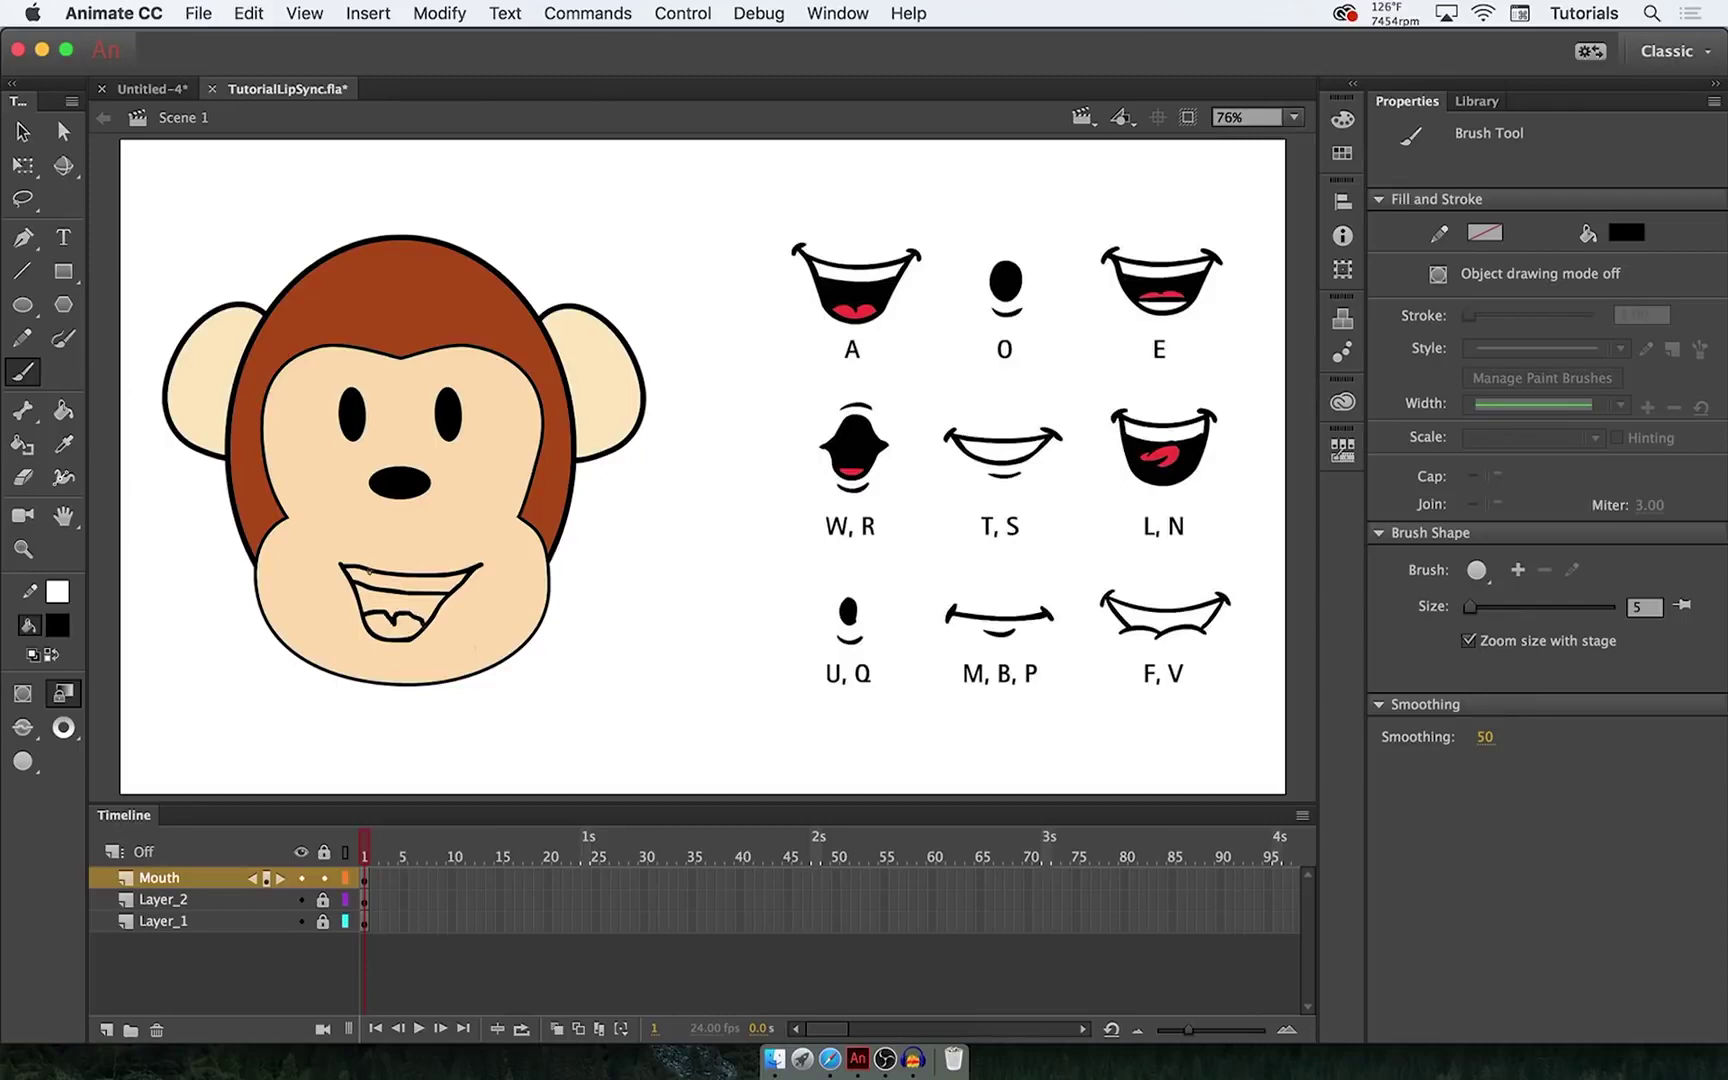
# - Convert the drawn mouth to a Graphic symbol named Mouth and dismiss the Frame Picker tip
pyautogui.click(22, 131)
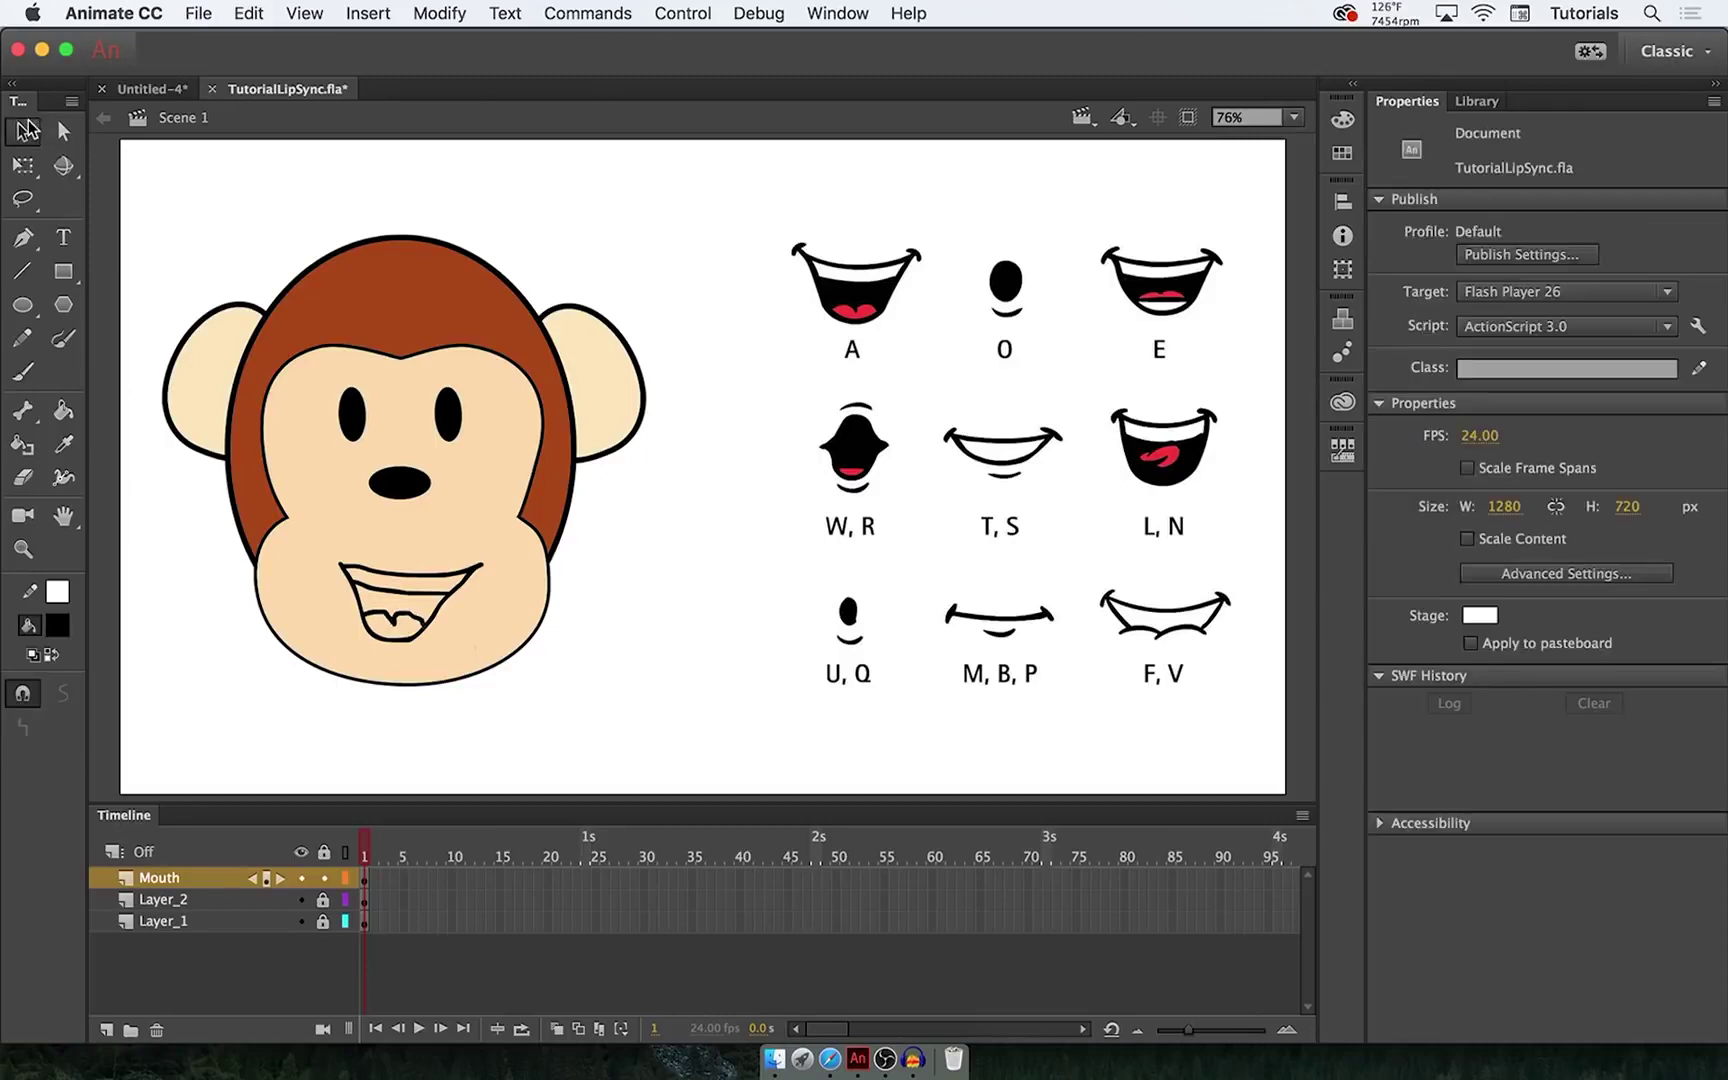
pyautogui.click(476, 574)
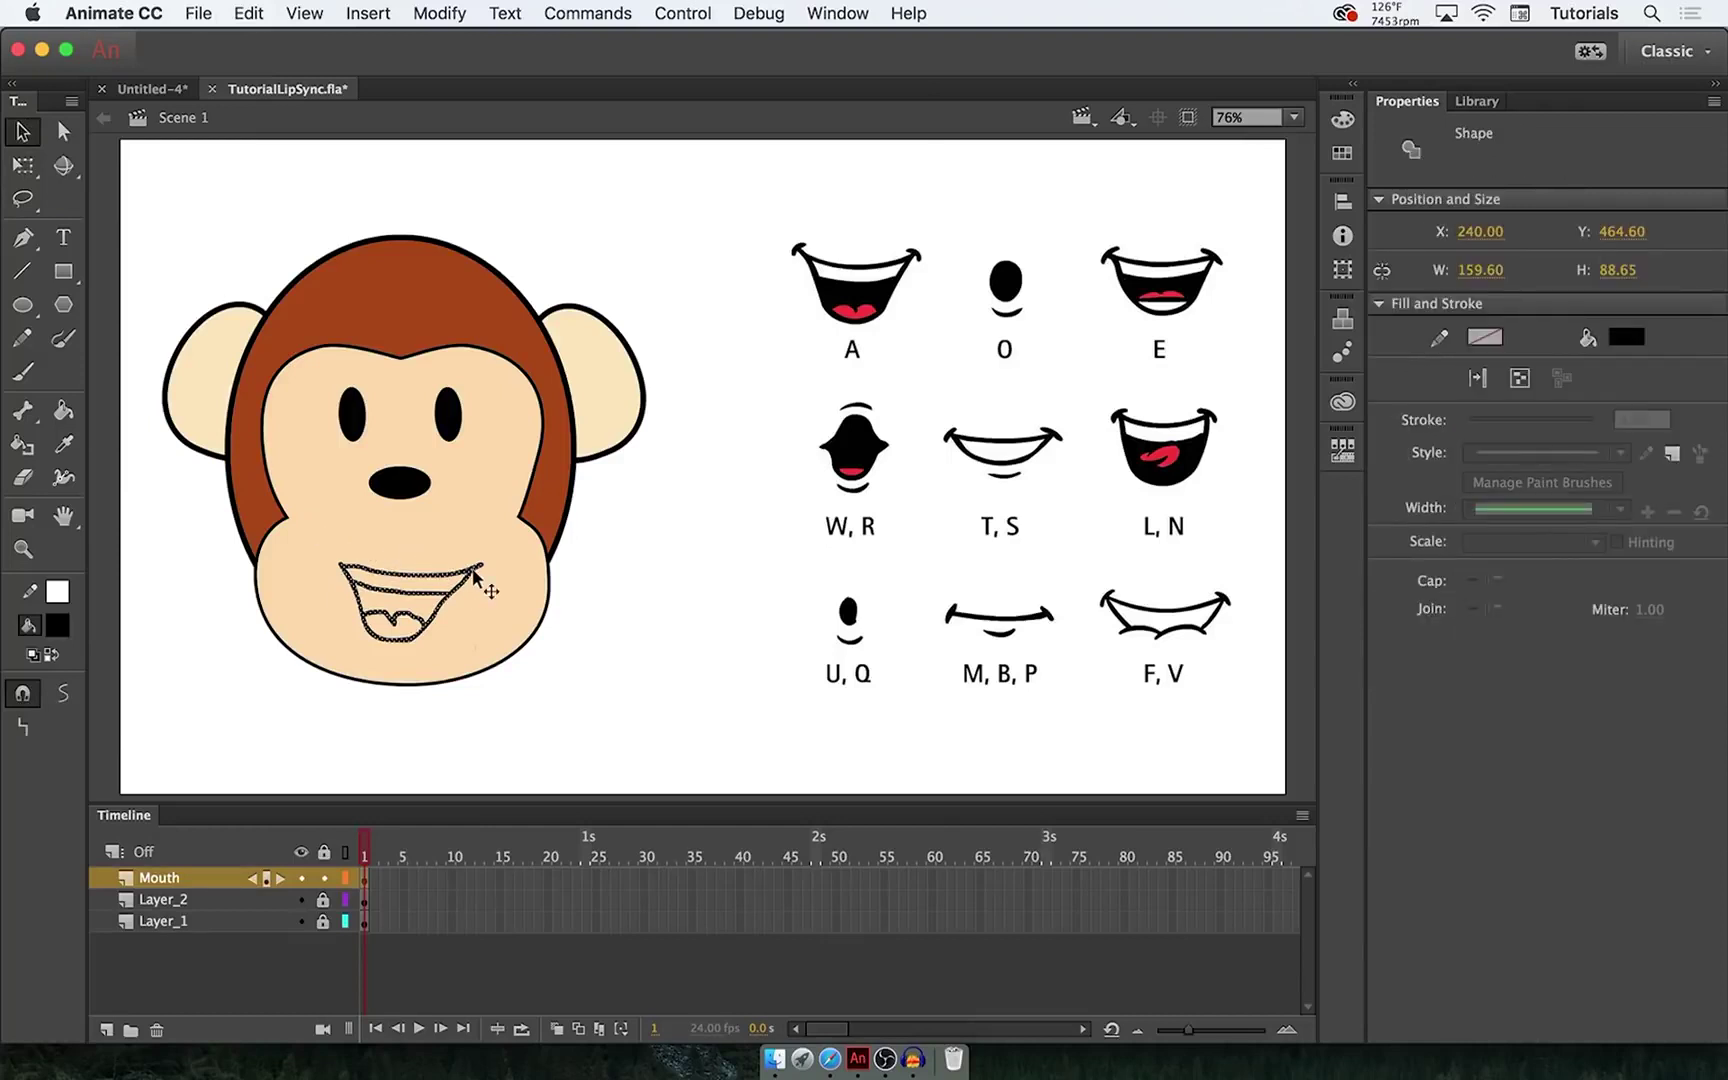
pyautogui.rightClick(476, 576)
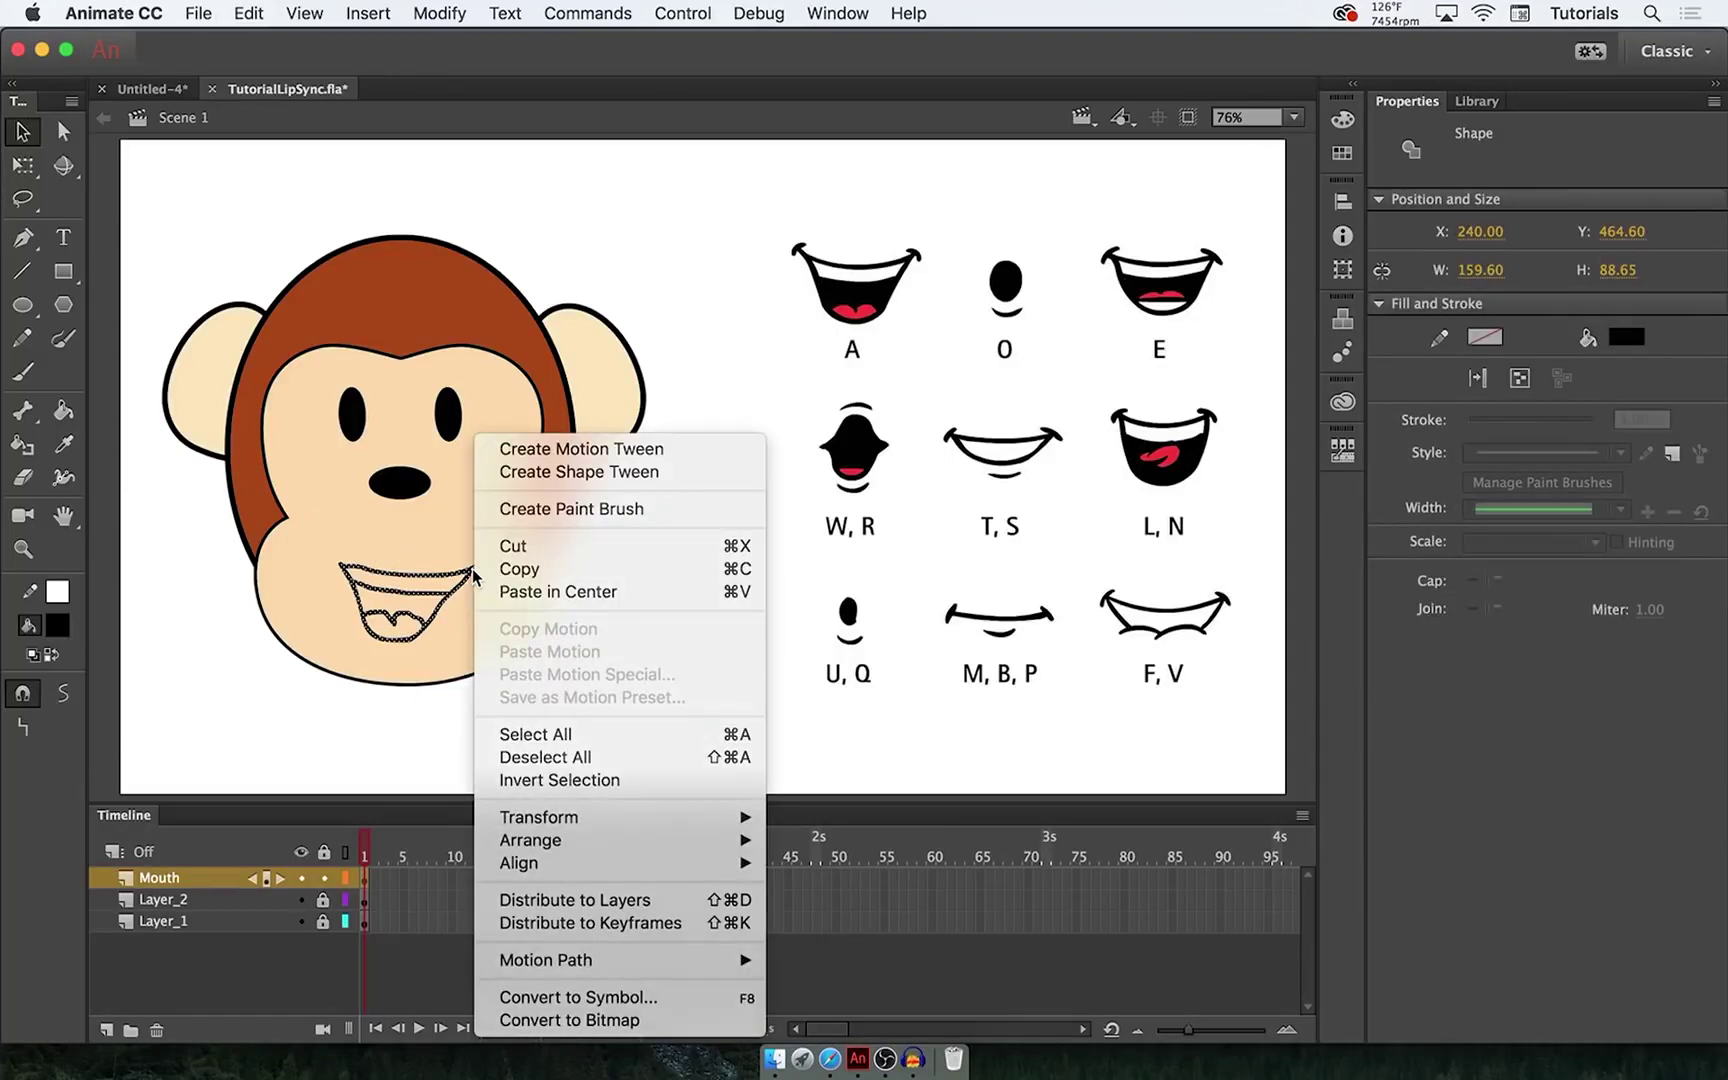
pyautogui.click(681, 1000)
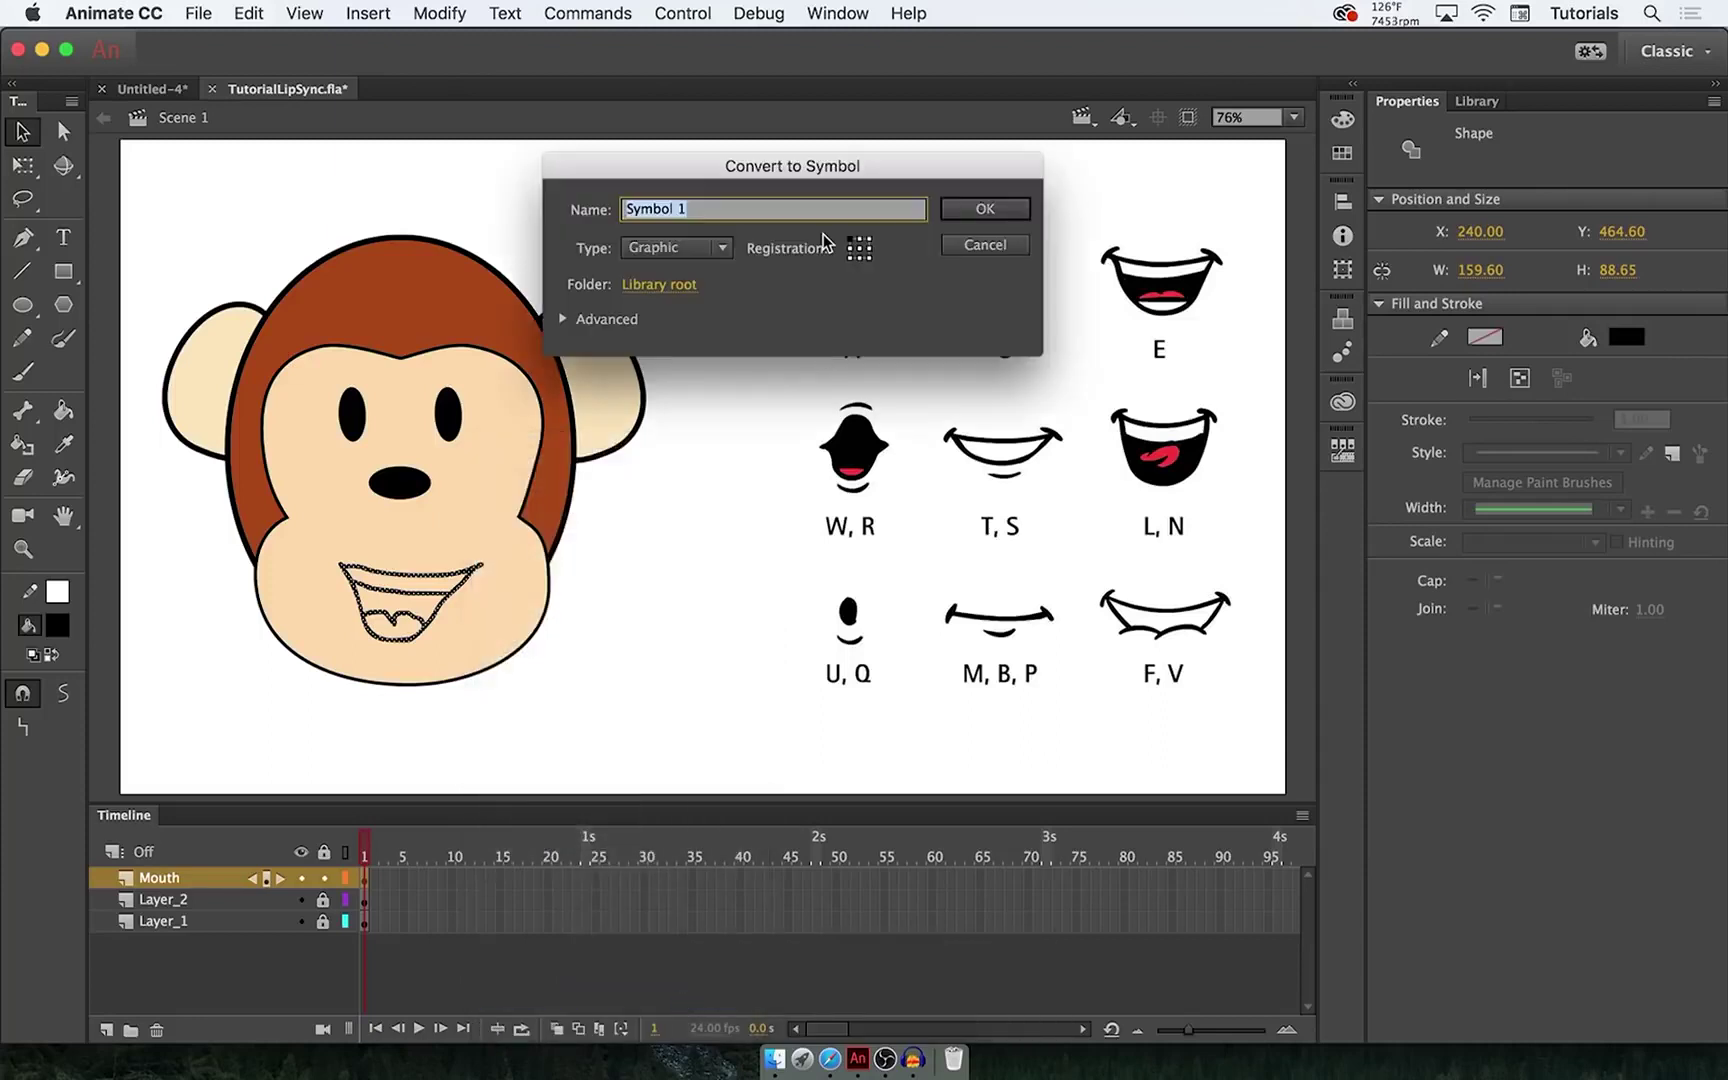
pyautogui.write('Mouth')
pyautogui.click(722, 248)
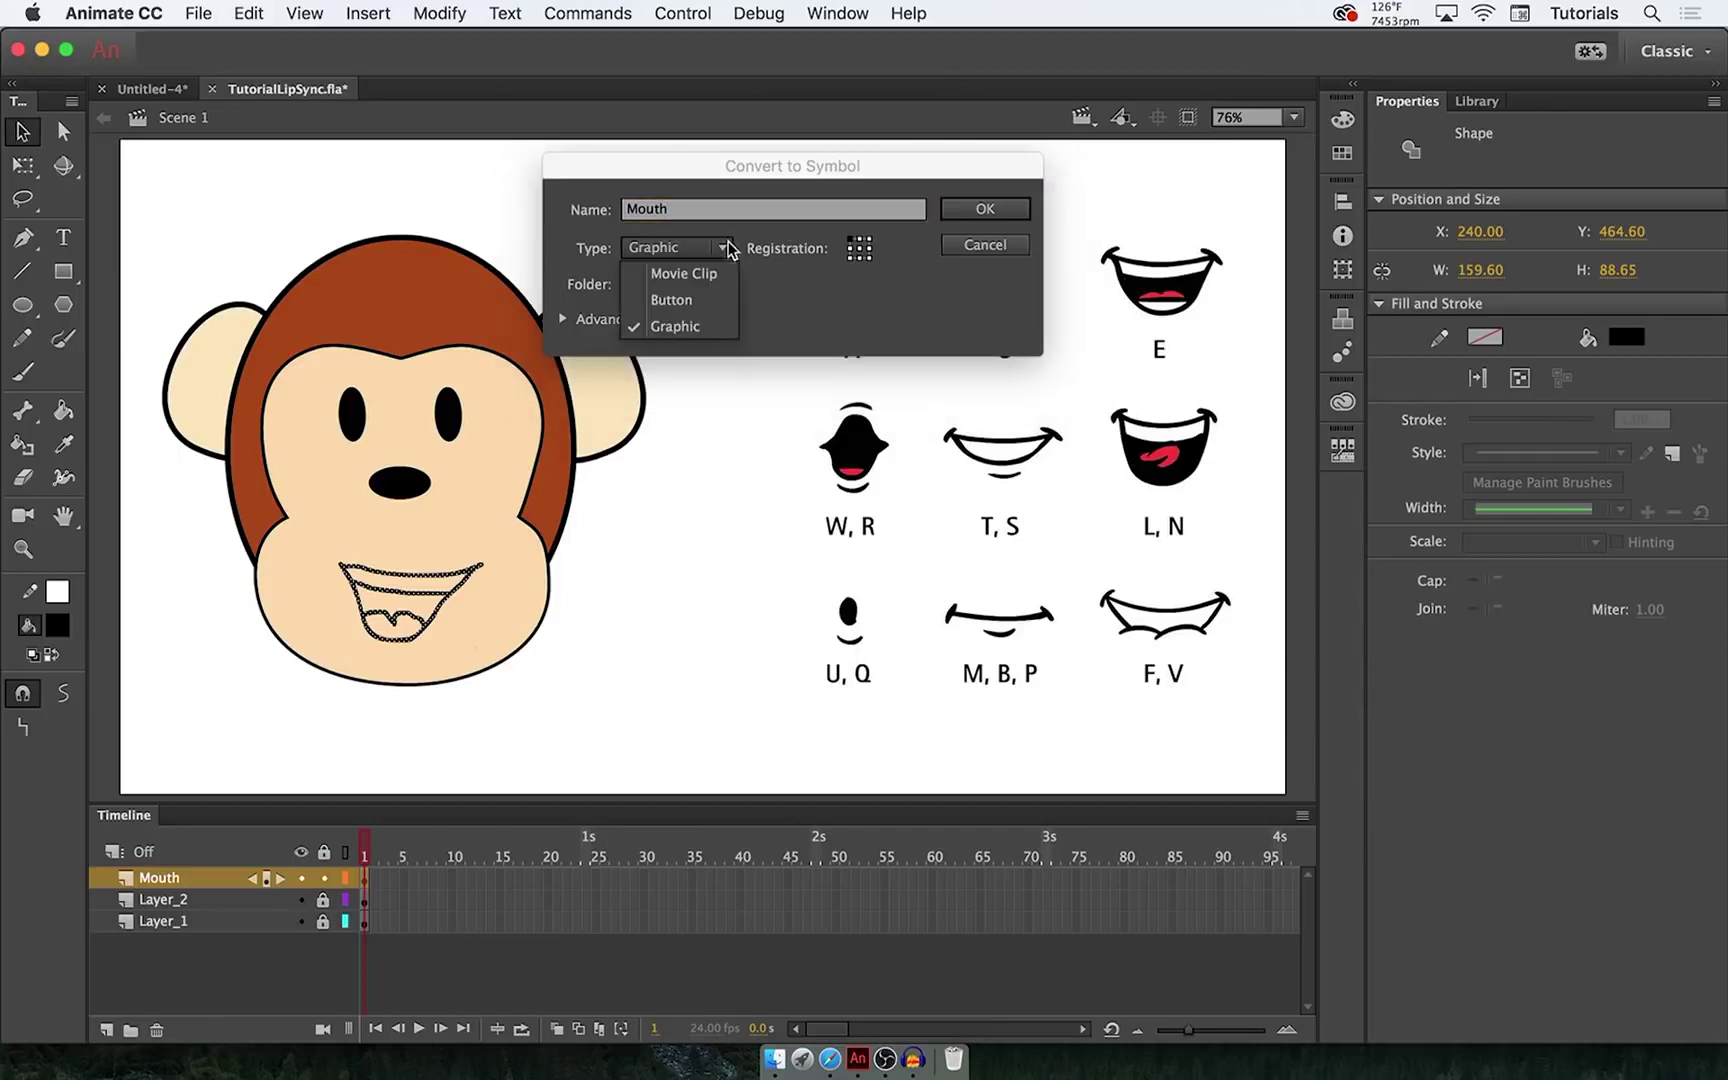
pyautogui.click(687, 328)
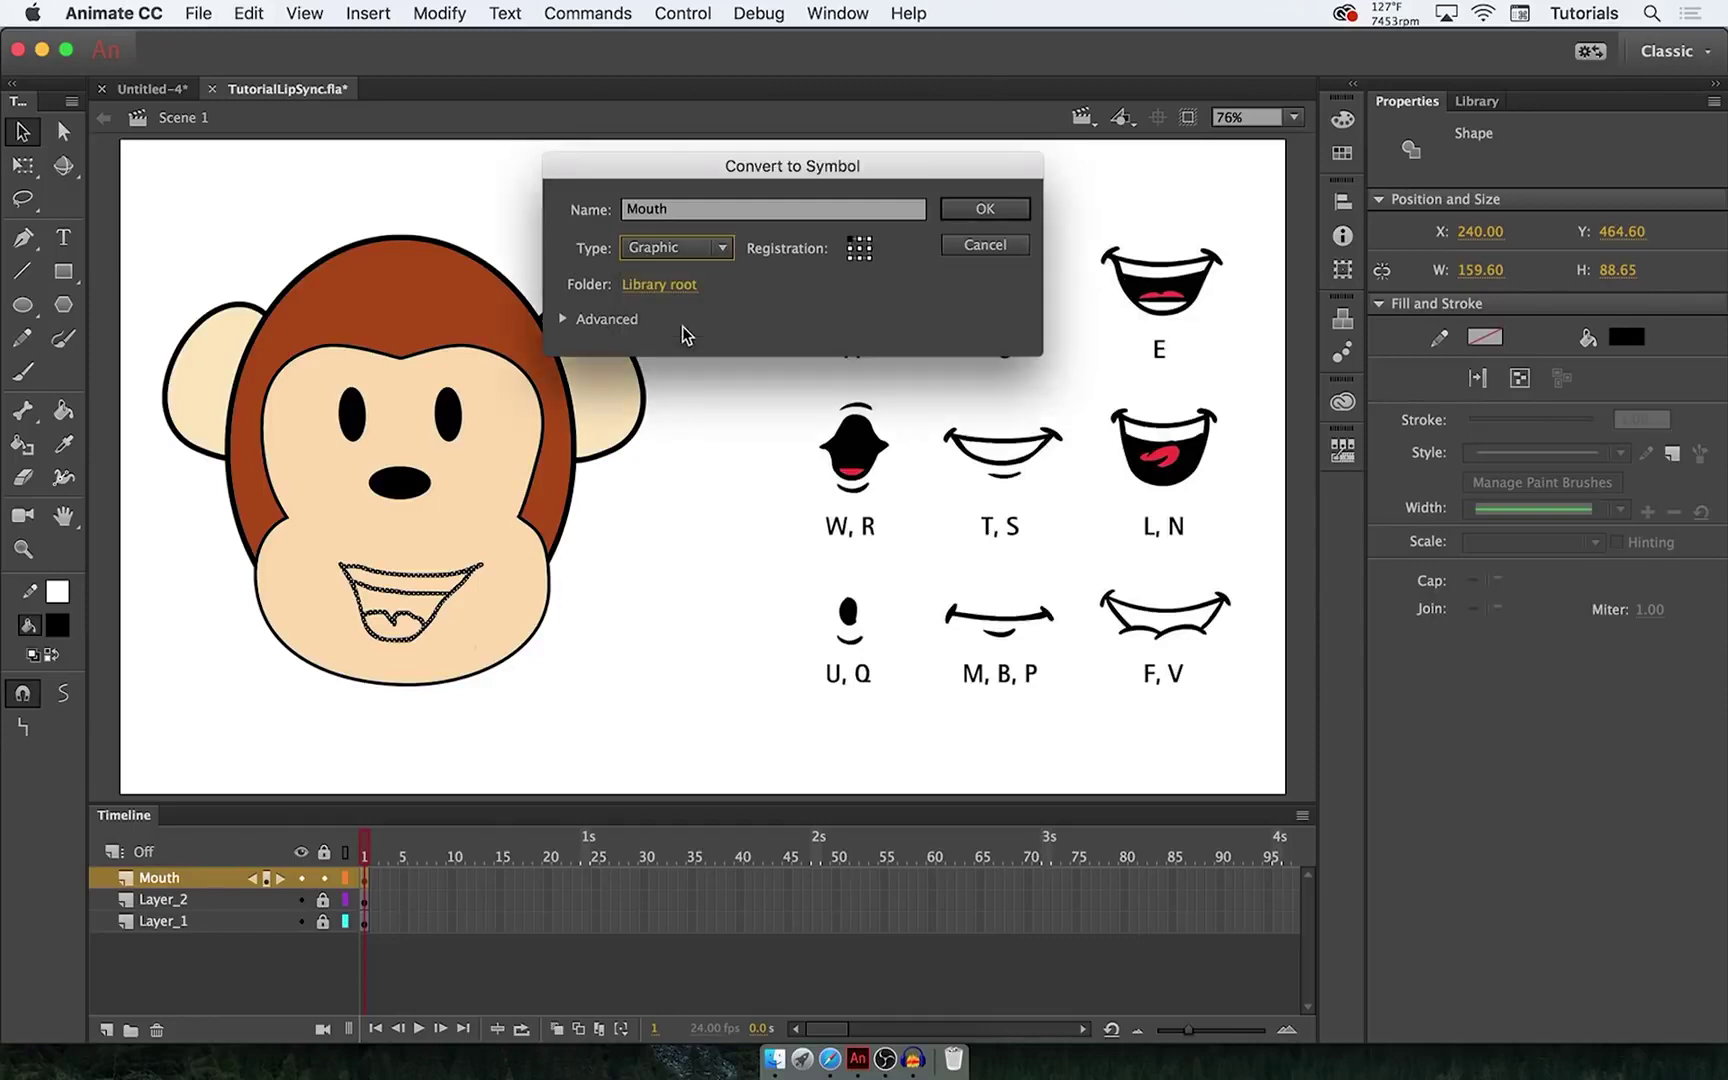
pyautogui.click(965, 208)
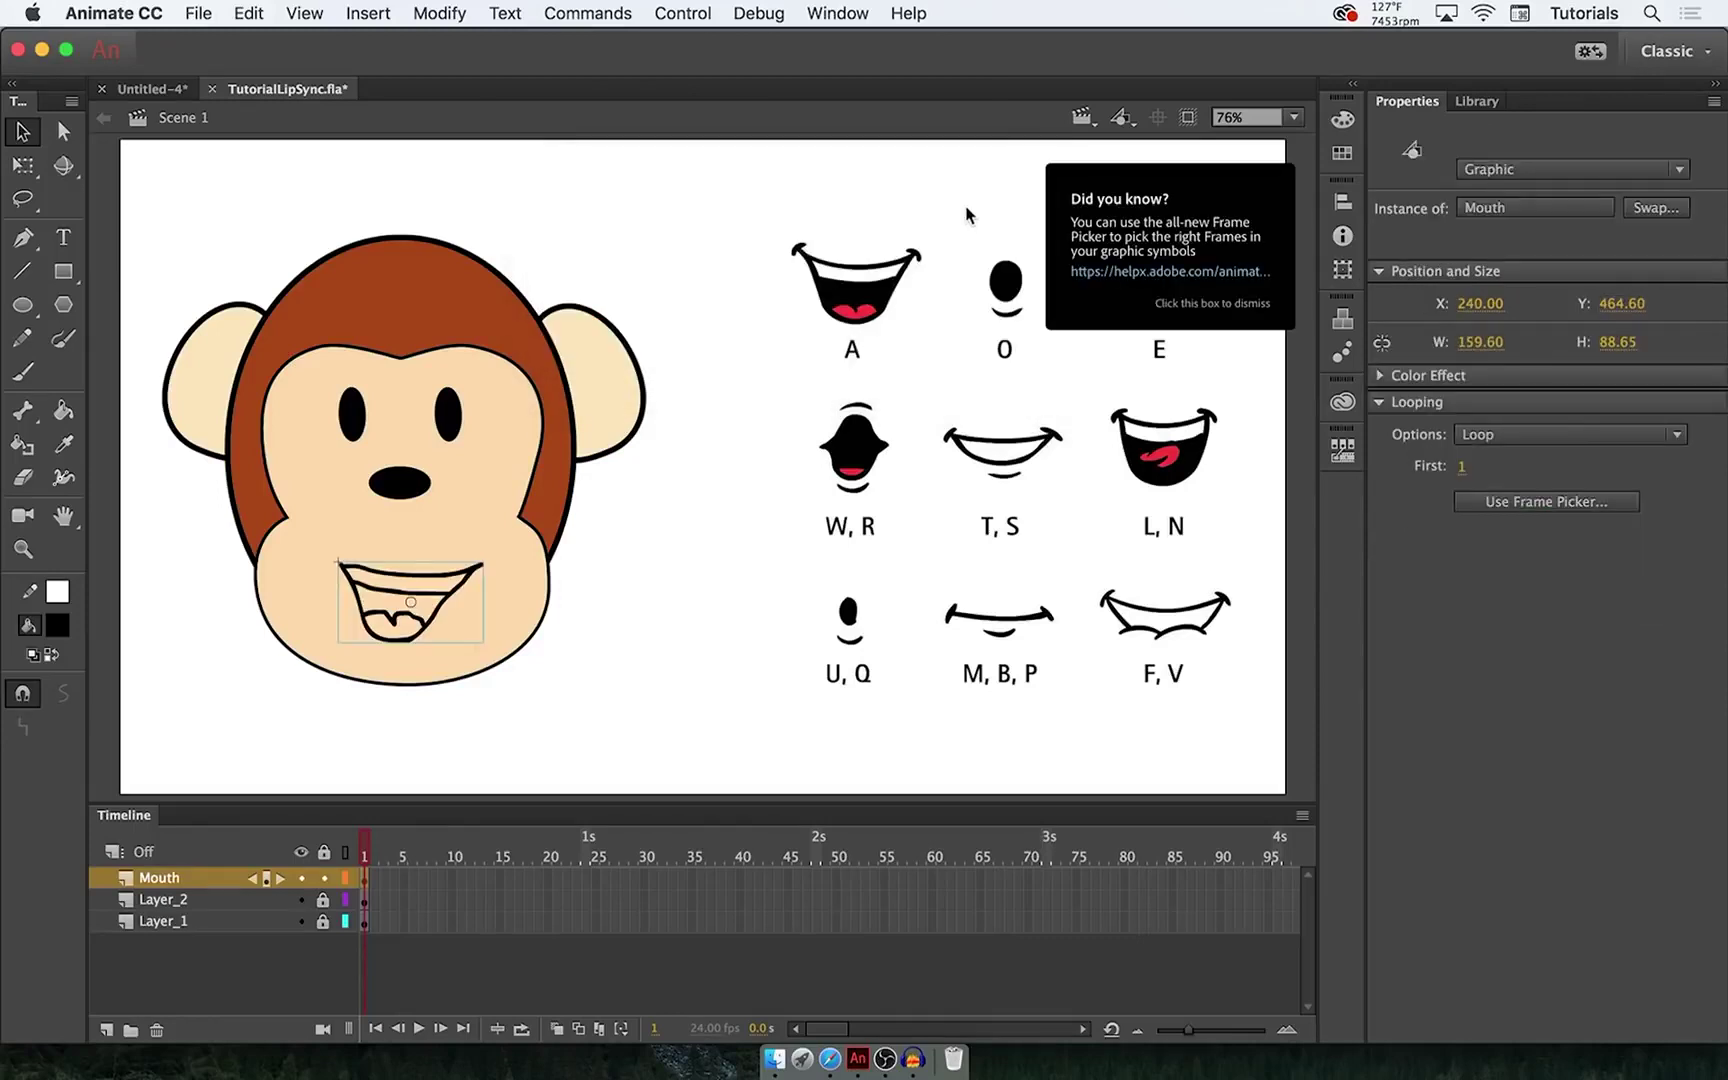
pyautogui.click(1167, 302)
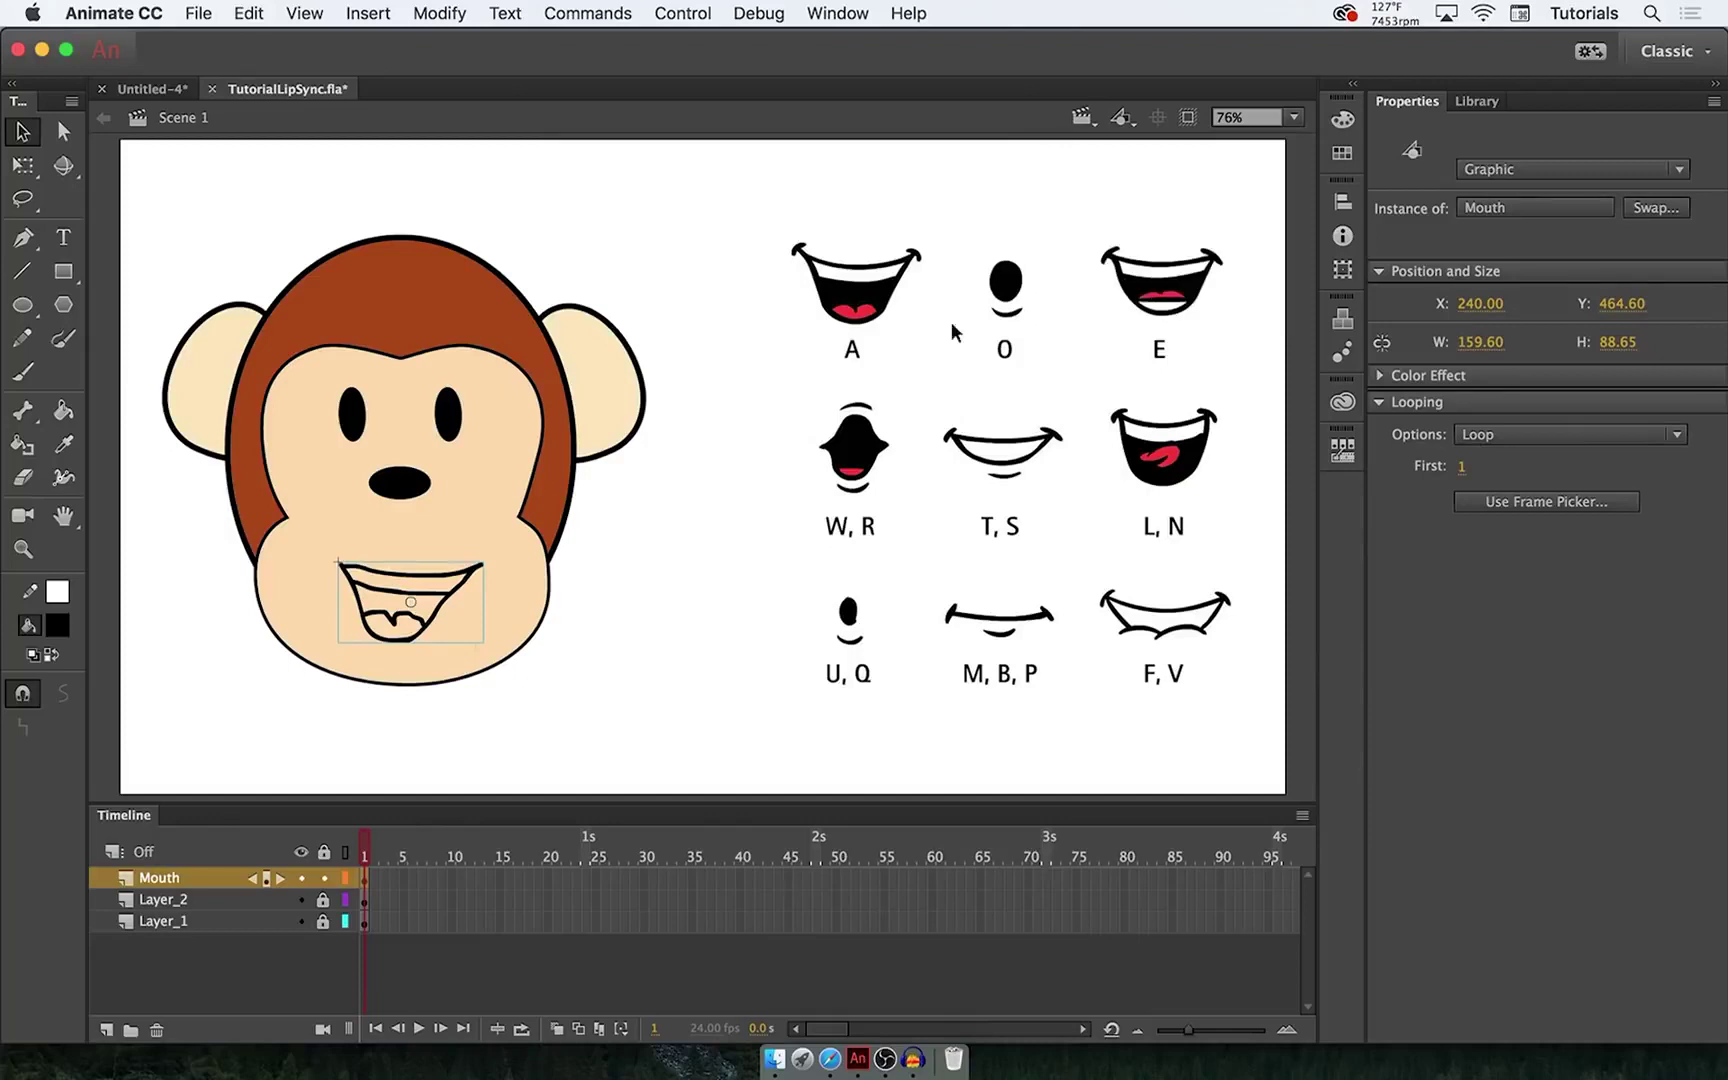
# - Inside the Mouth symbol, insert a keyframe at frame 2 and delete the mouth drawing copied onto it
pyautogui.doubleClick(475, 568)
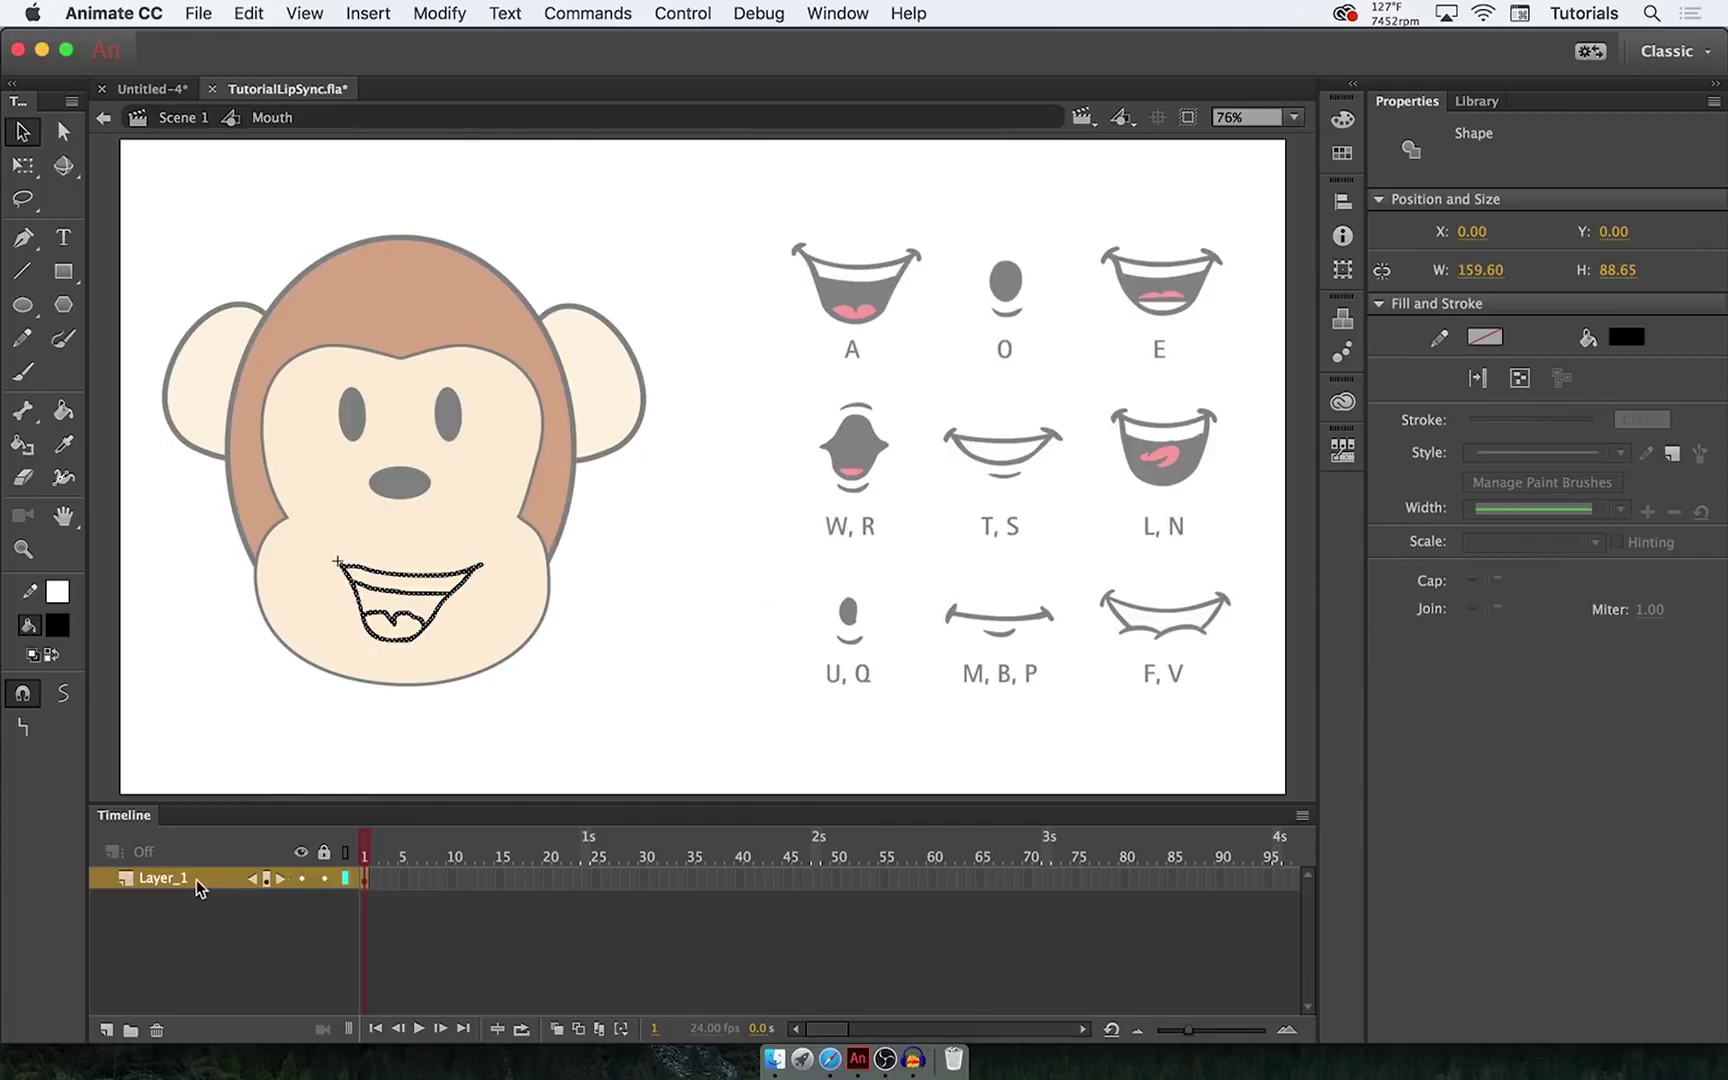
pyautogui.click(375, 882)
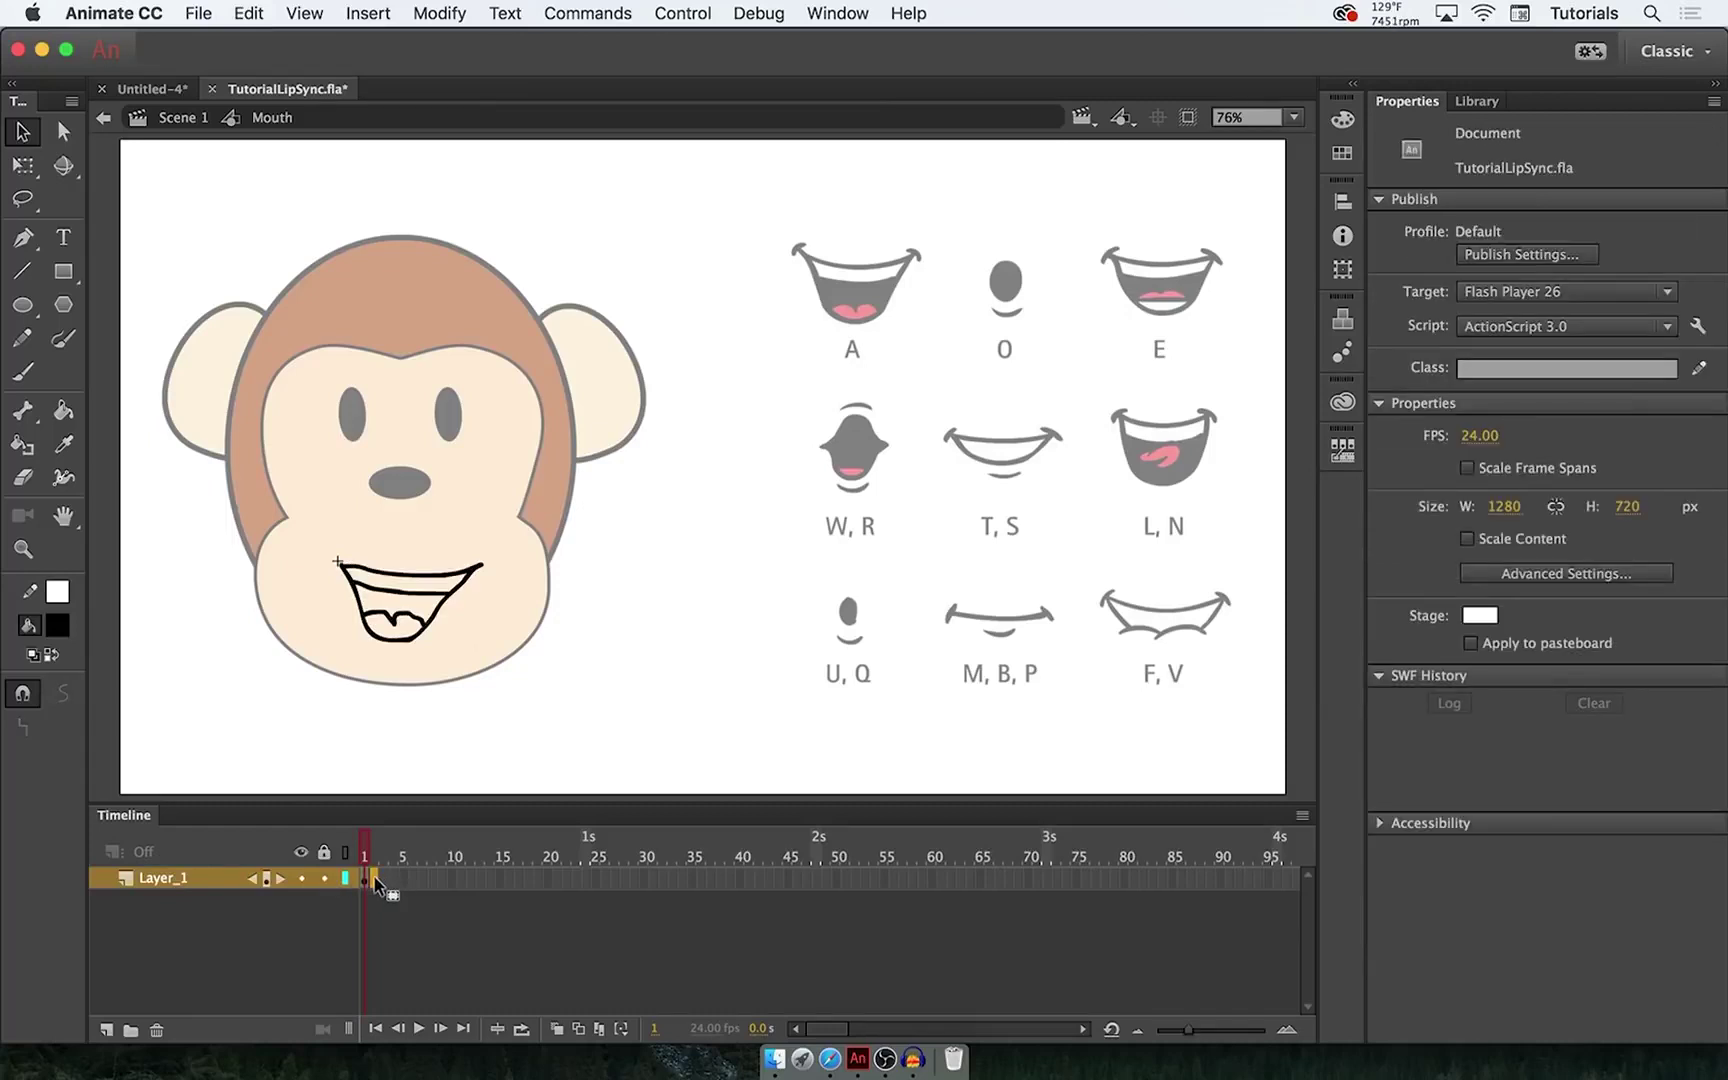
pyautogui.click(366, 881)
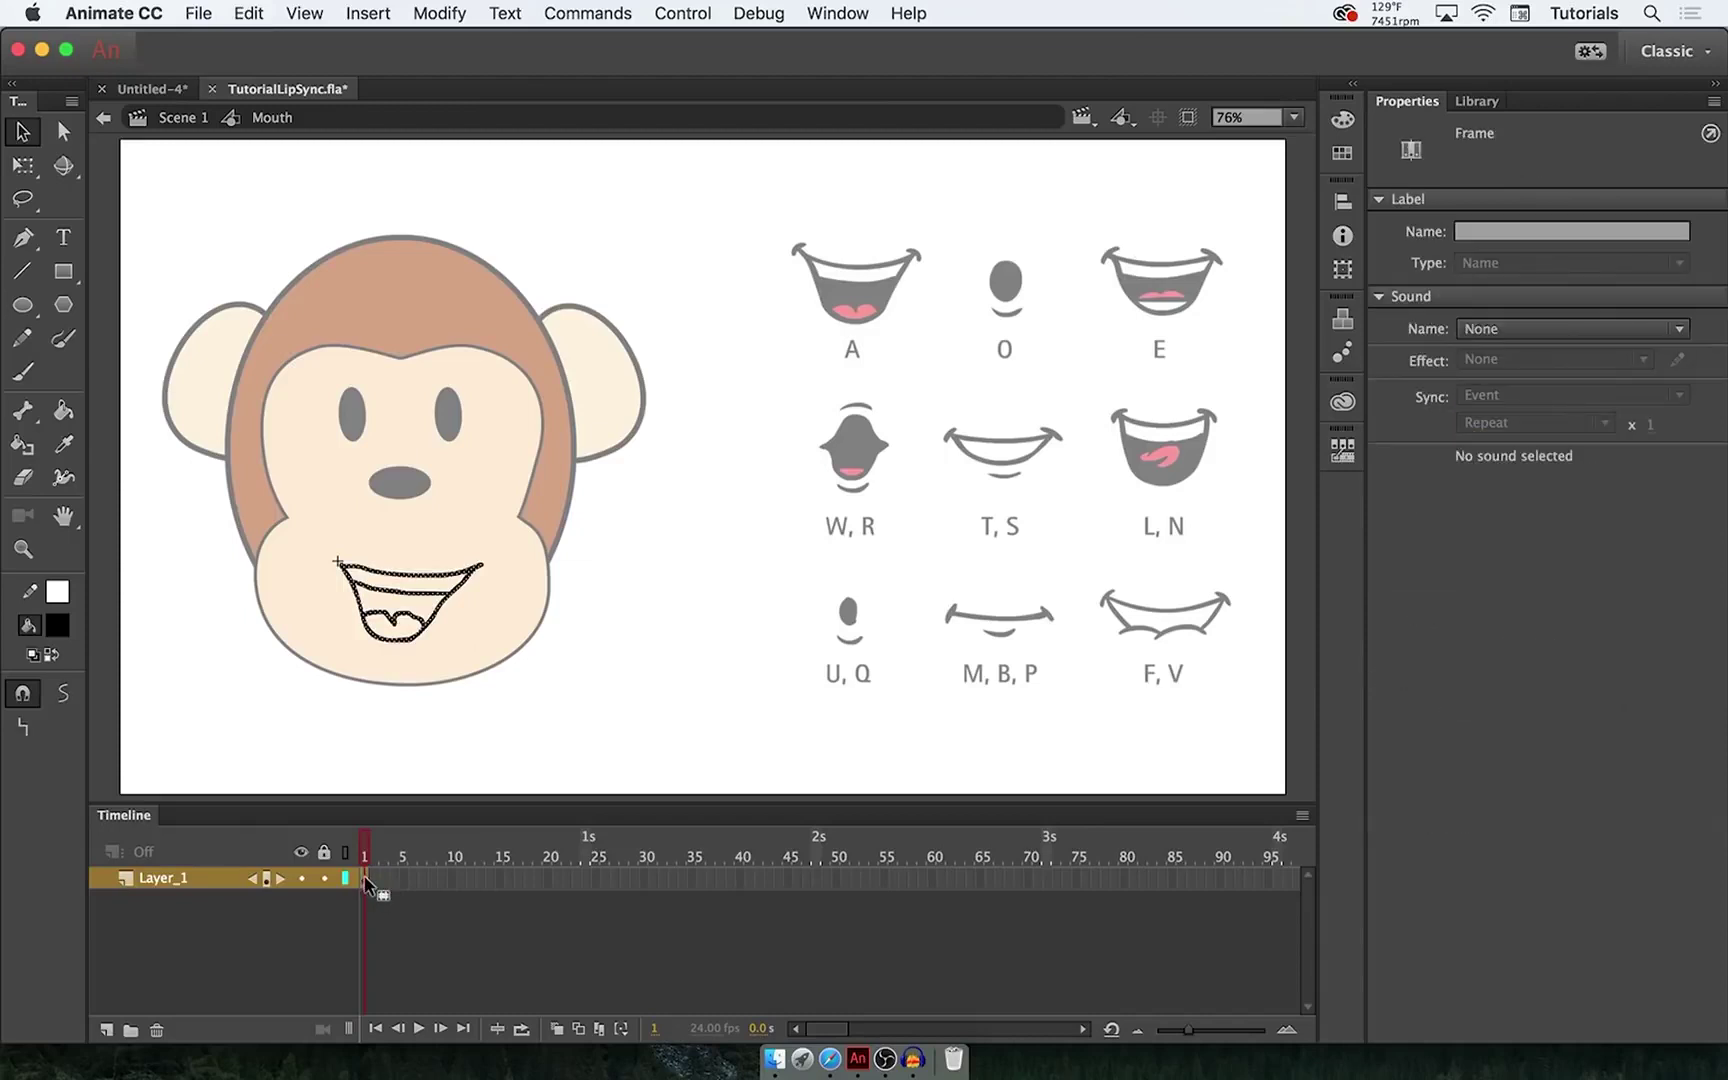
pyautogui.rightClick(368, 881)
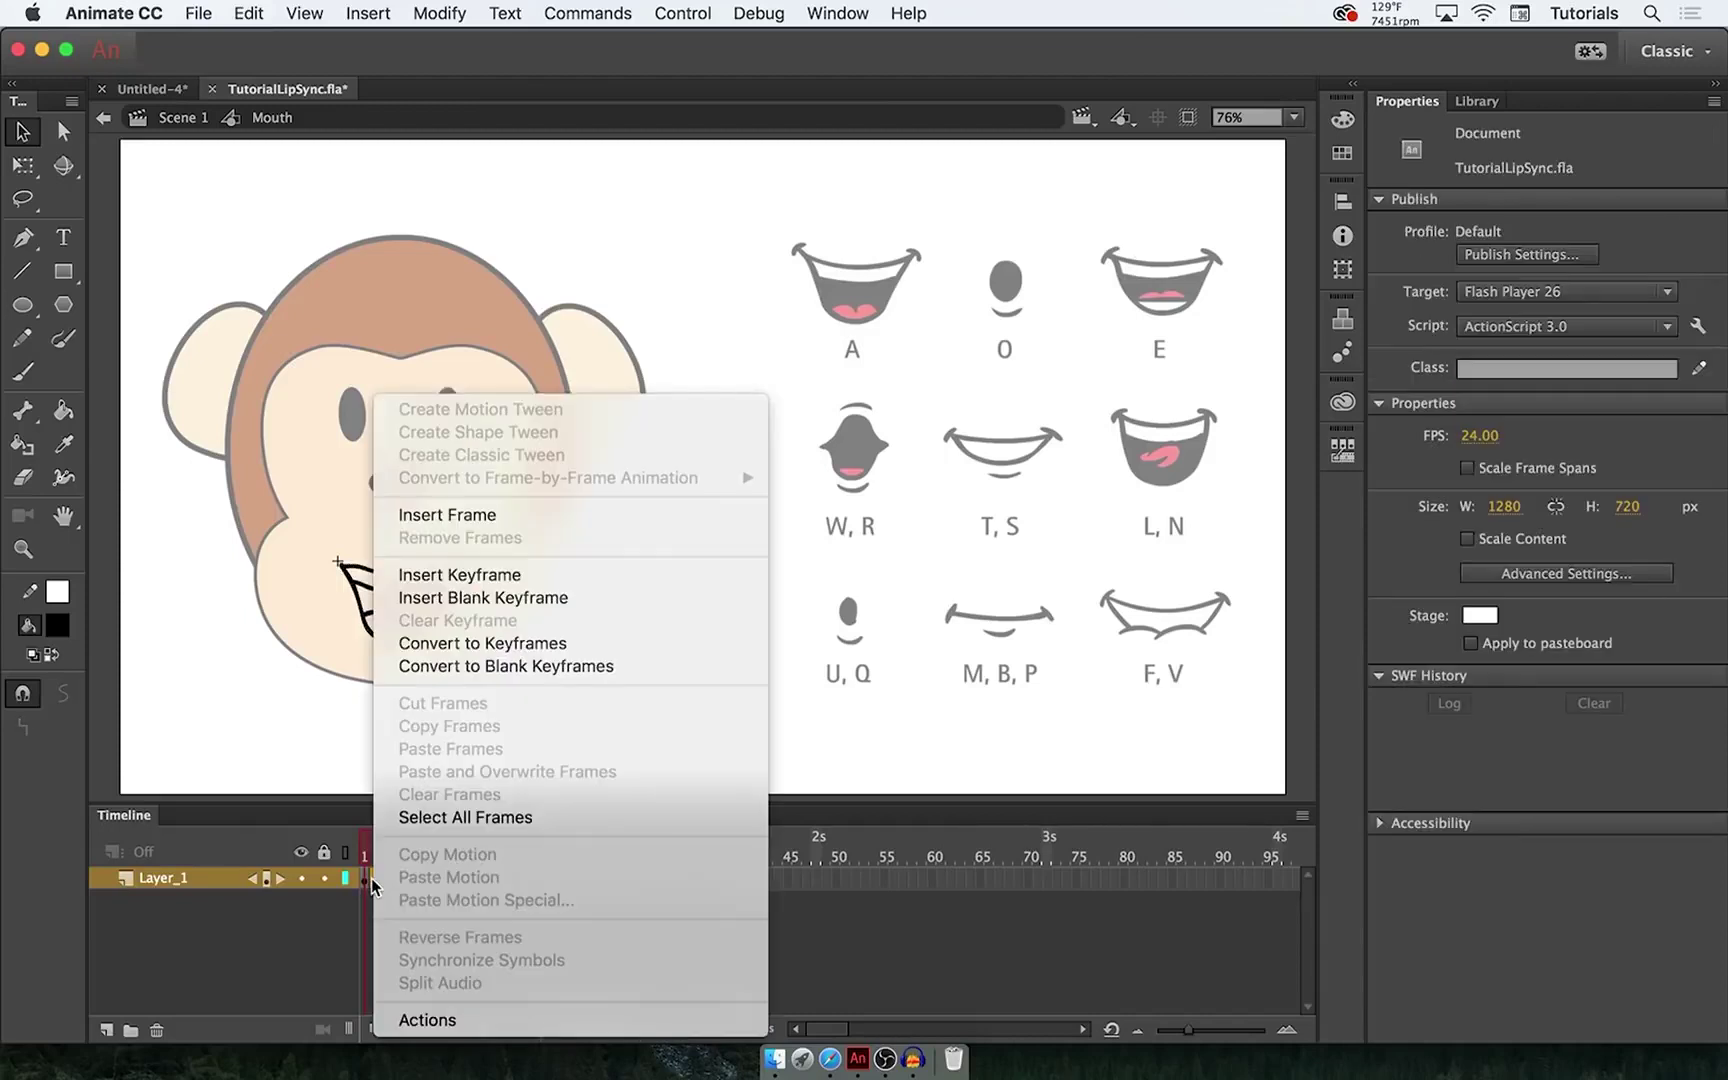
pyautogui.click(430, 574)
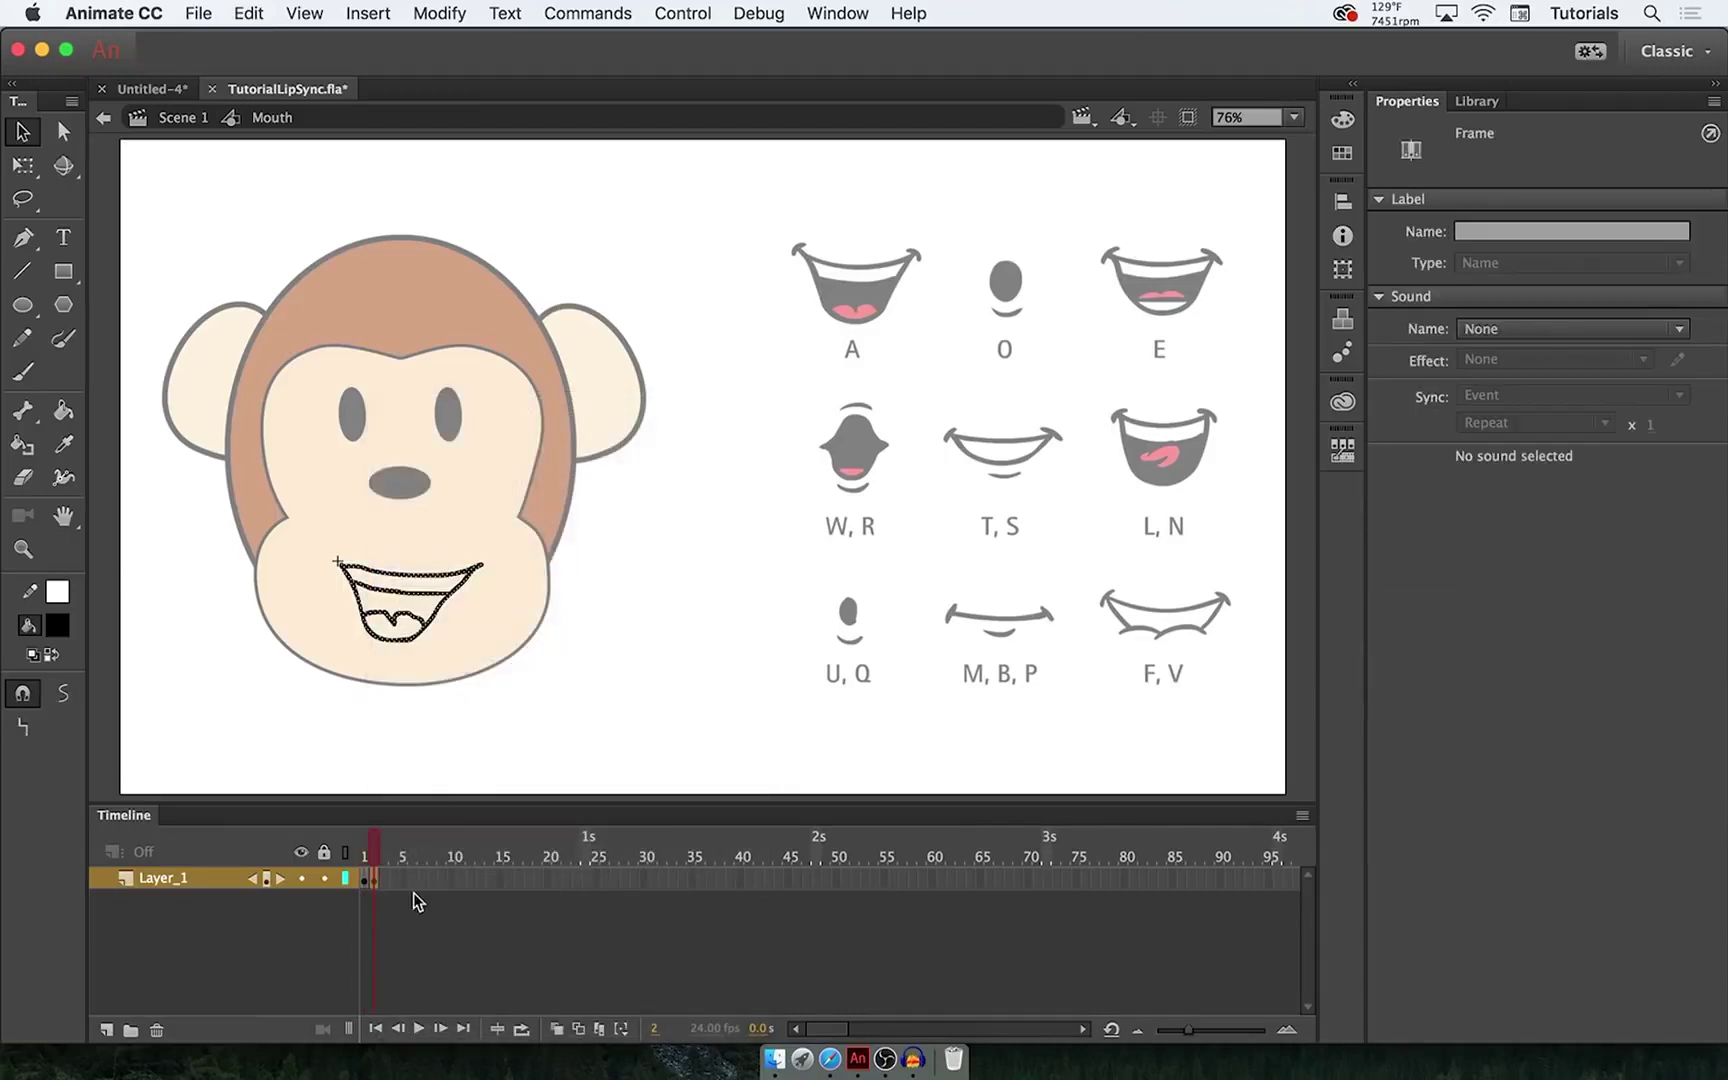
pyautogui.click(372, 857)
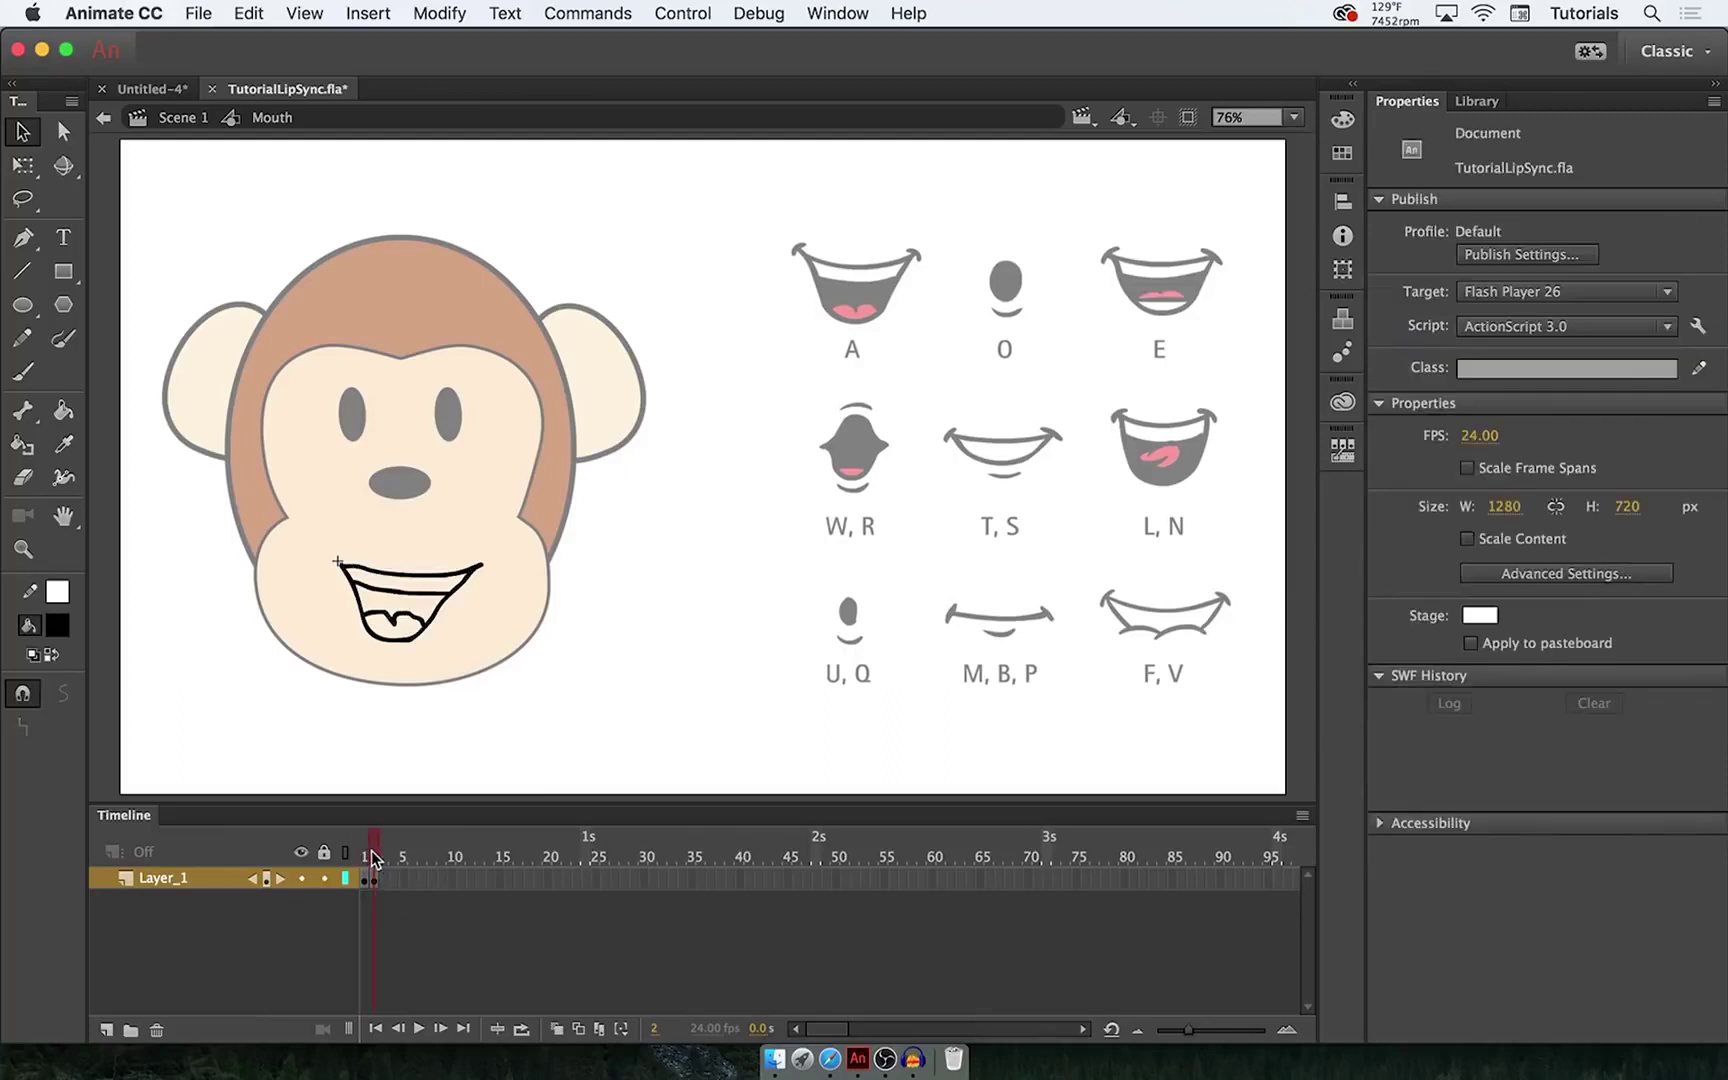
pyautogui.click(376, 880)
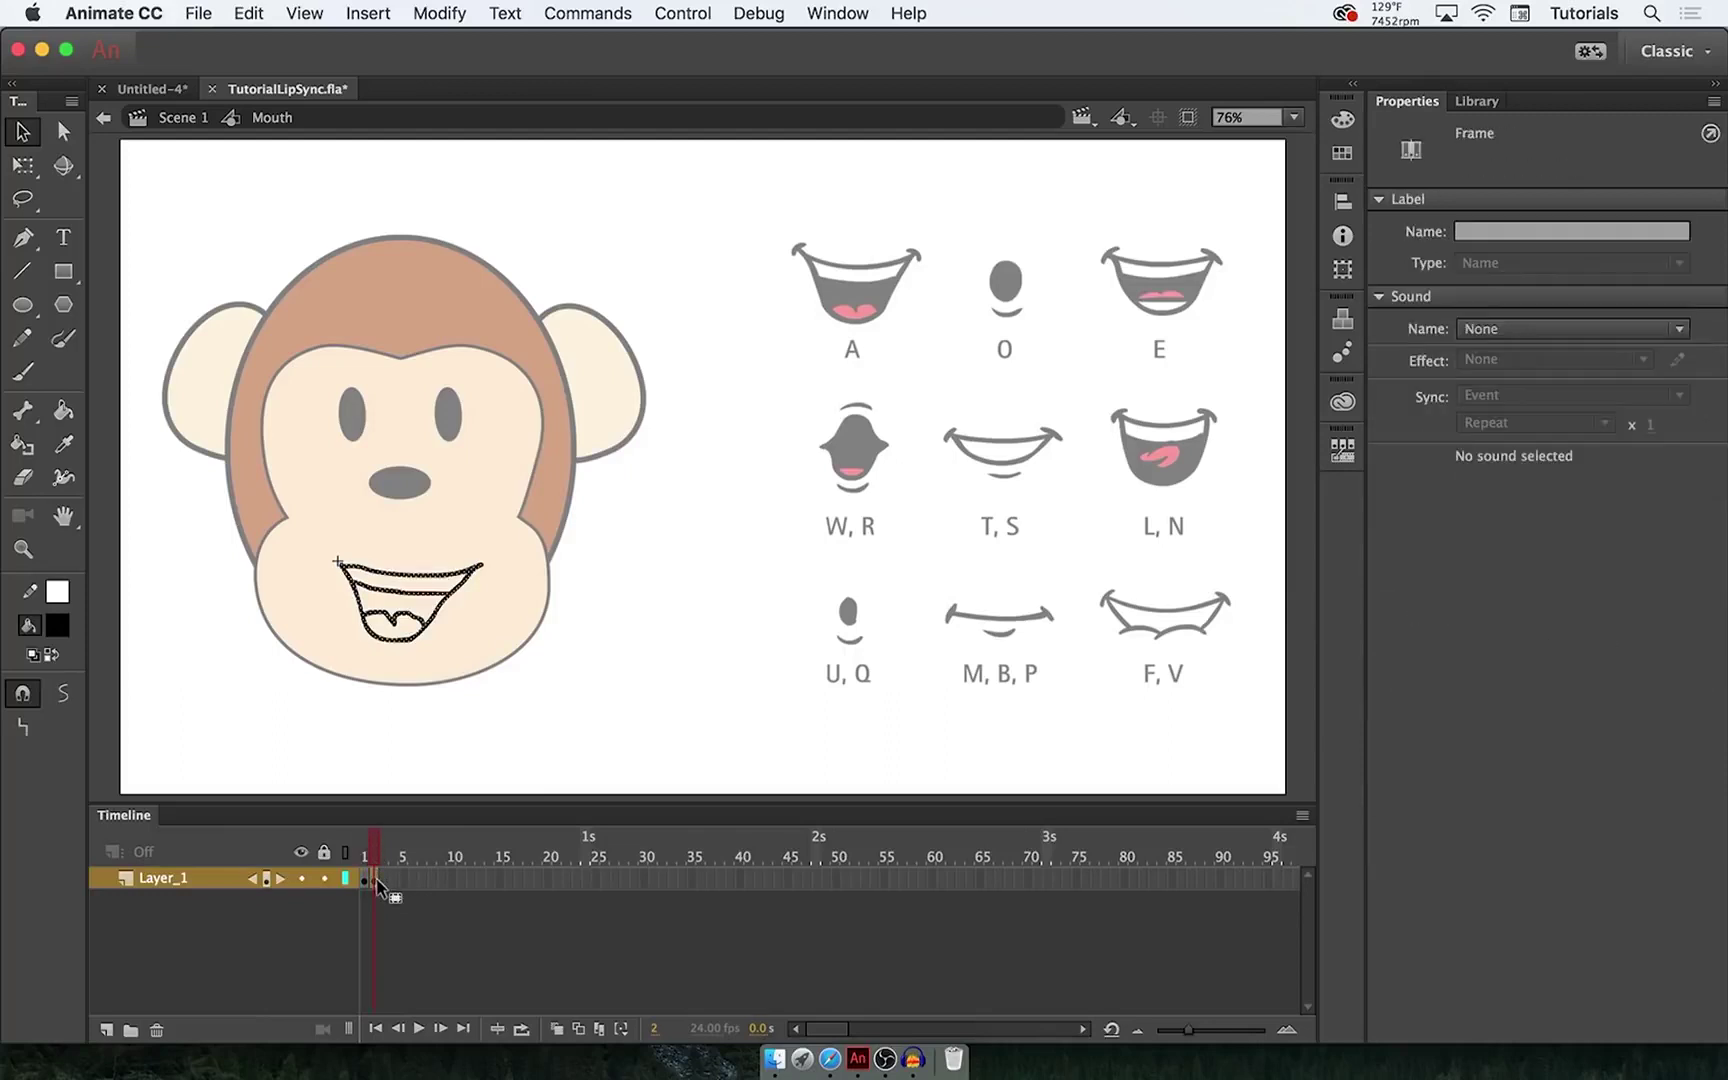
pyautogui.press('Delete')
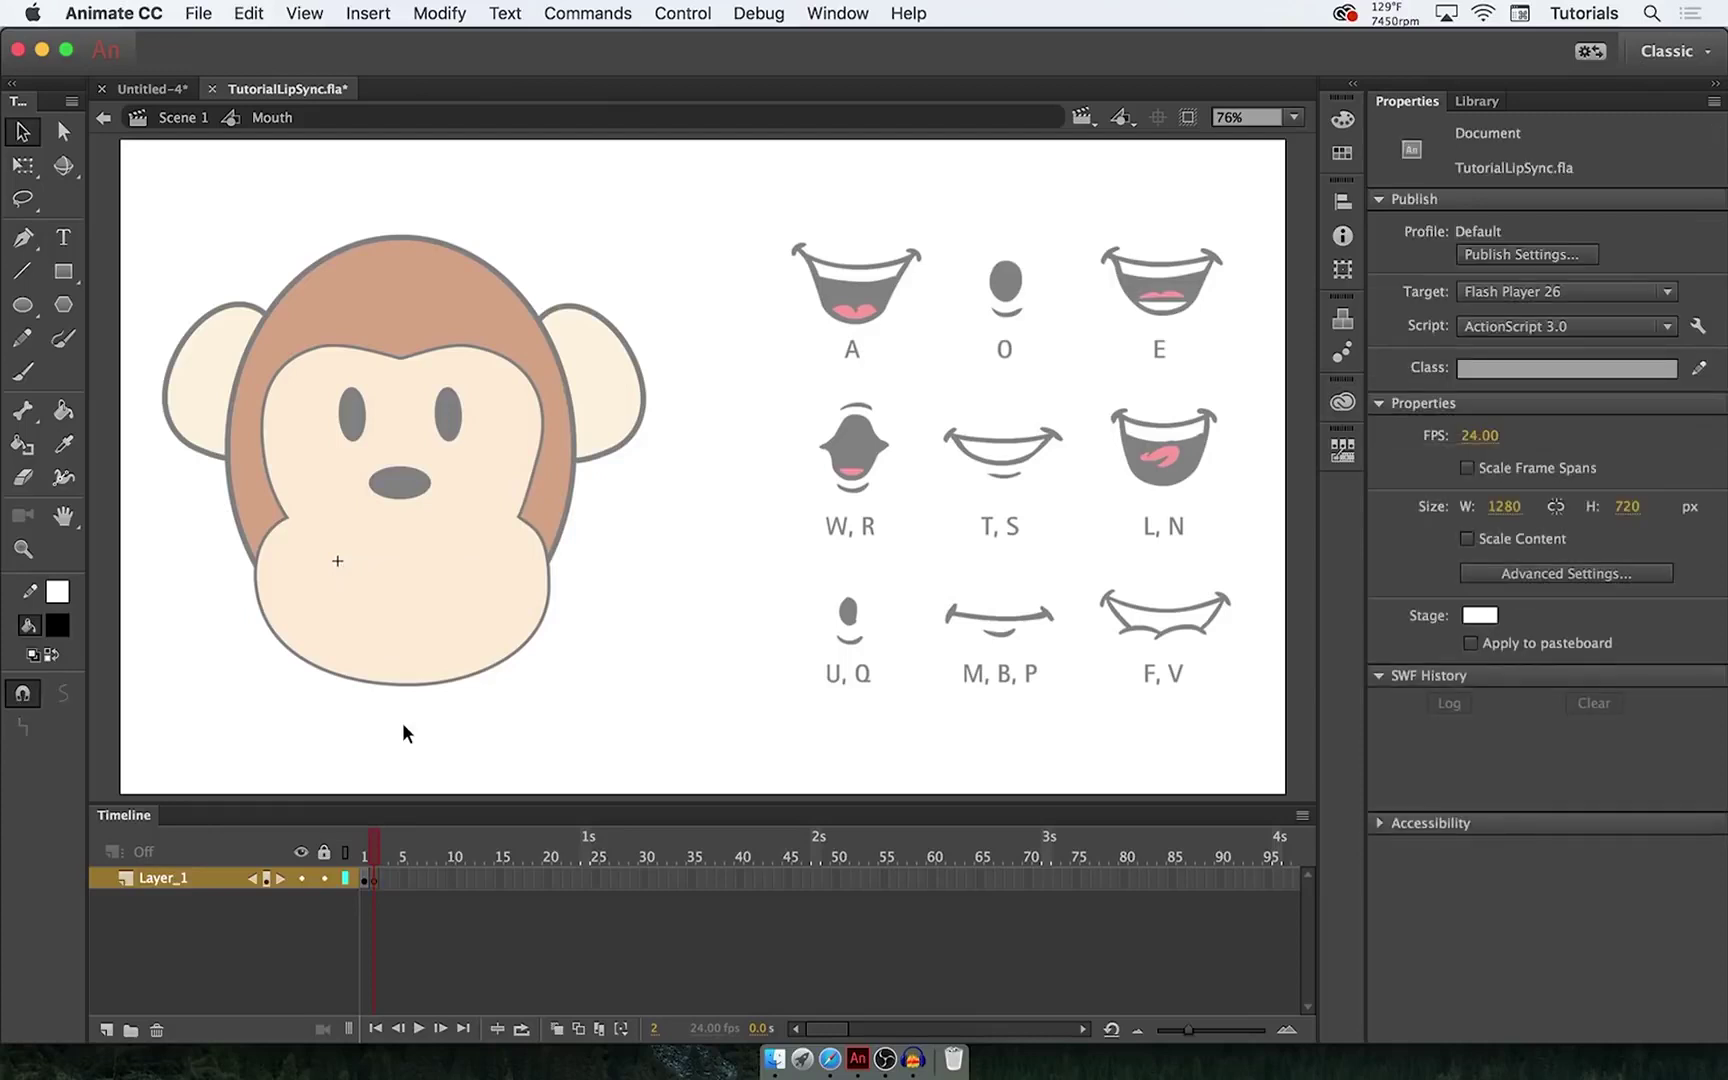
# - With onion skinning on, draw a solid black oval without stroke on frame 2 for the O mouth, centred over the A mouth
pyautogui.click(558, 1030)
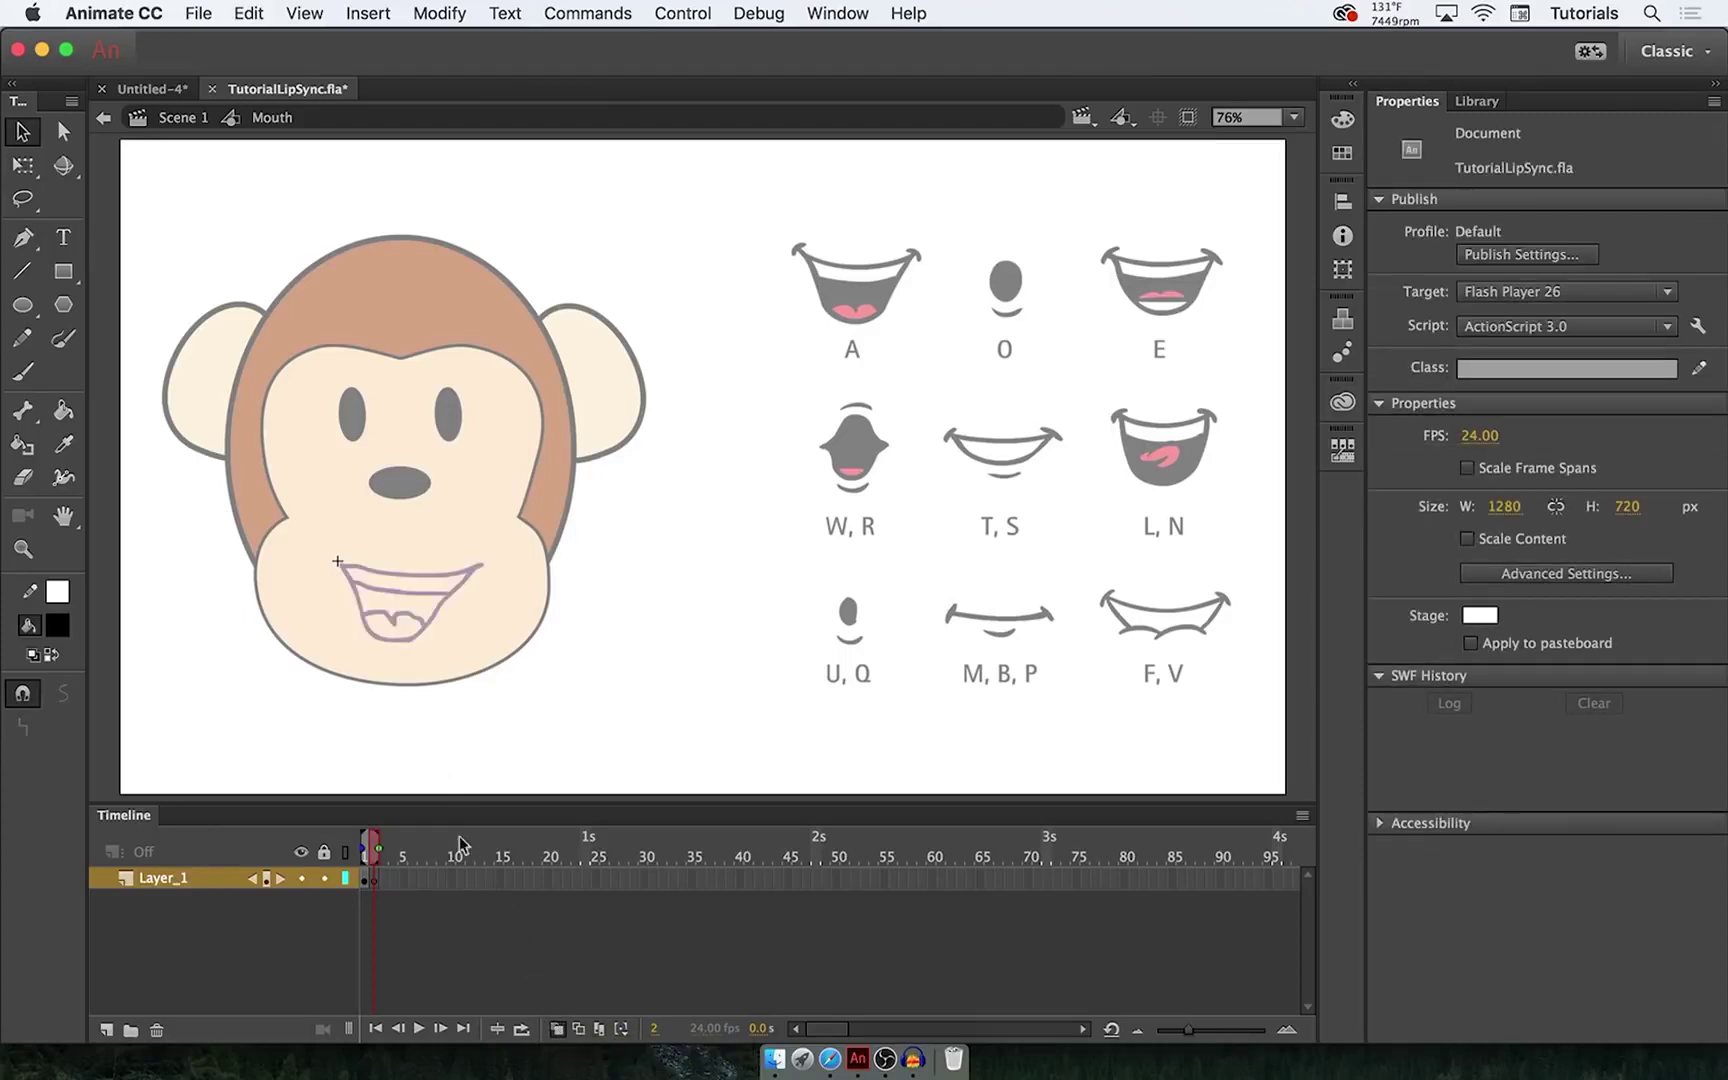
pyautogui.click(377, 880)
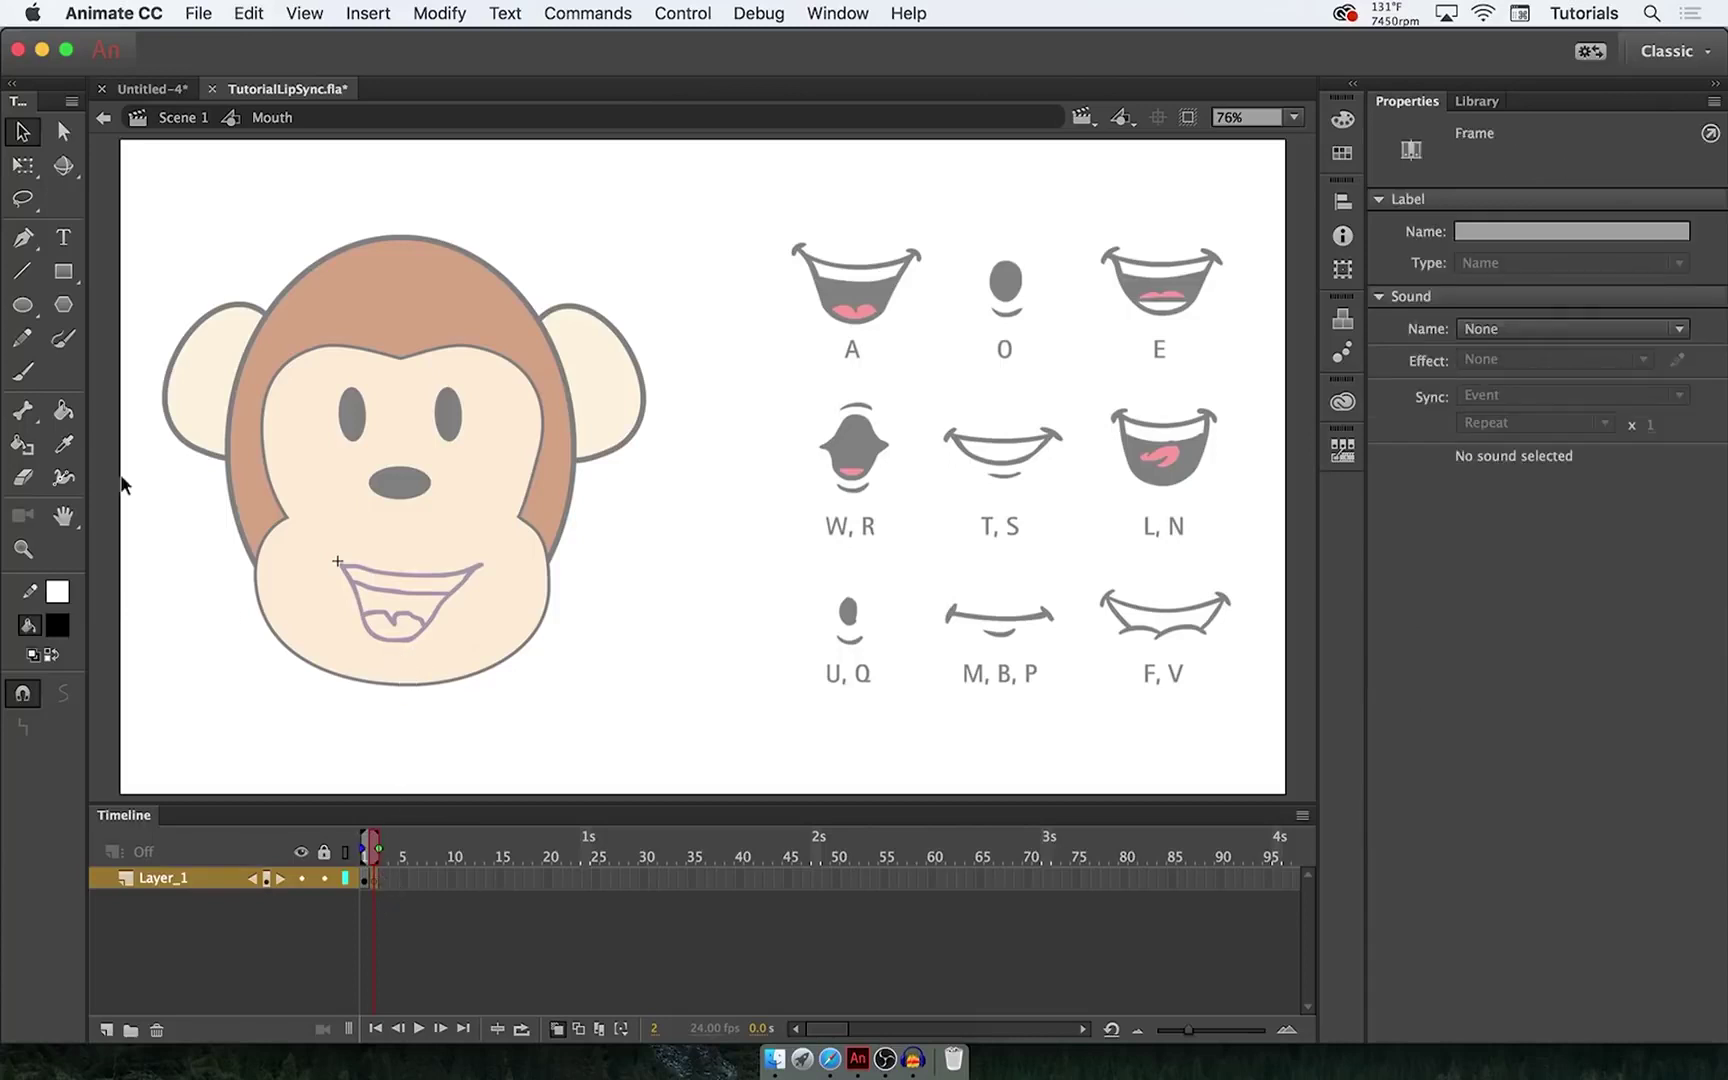
pyautogui.click(36, 368)
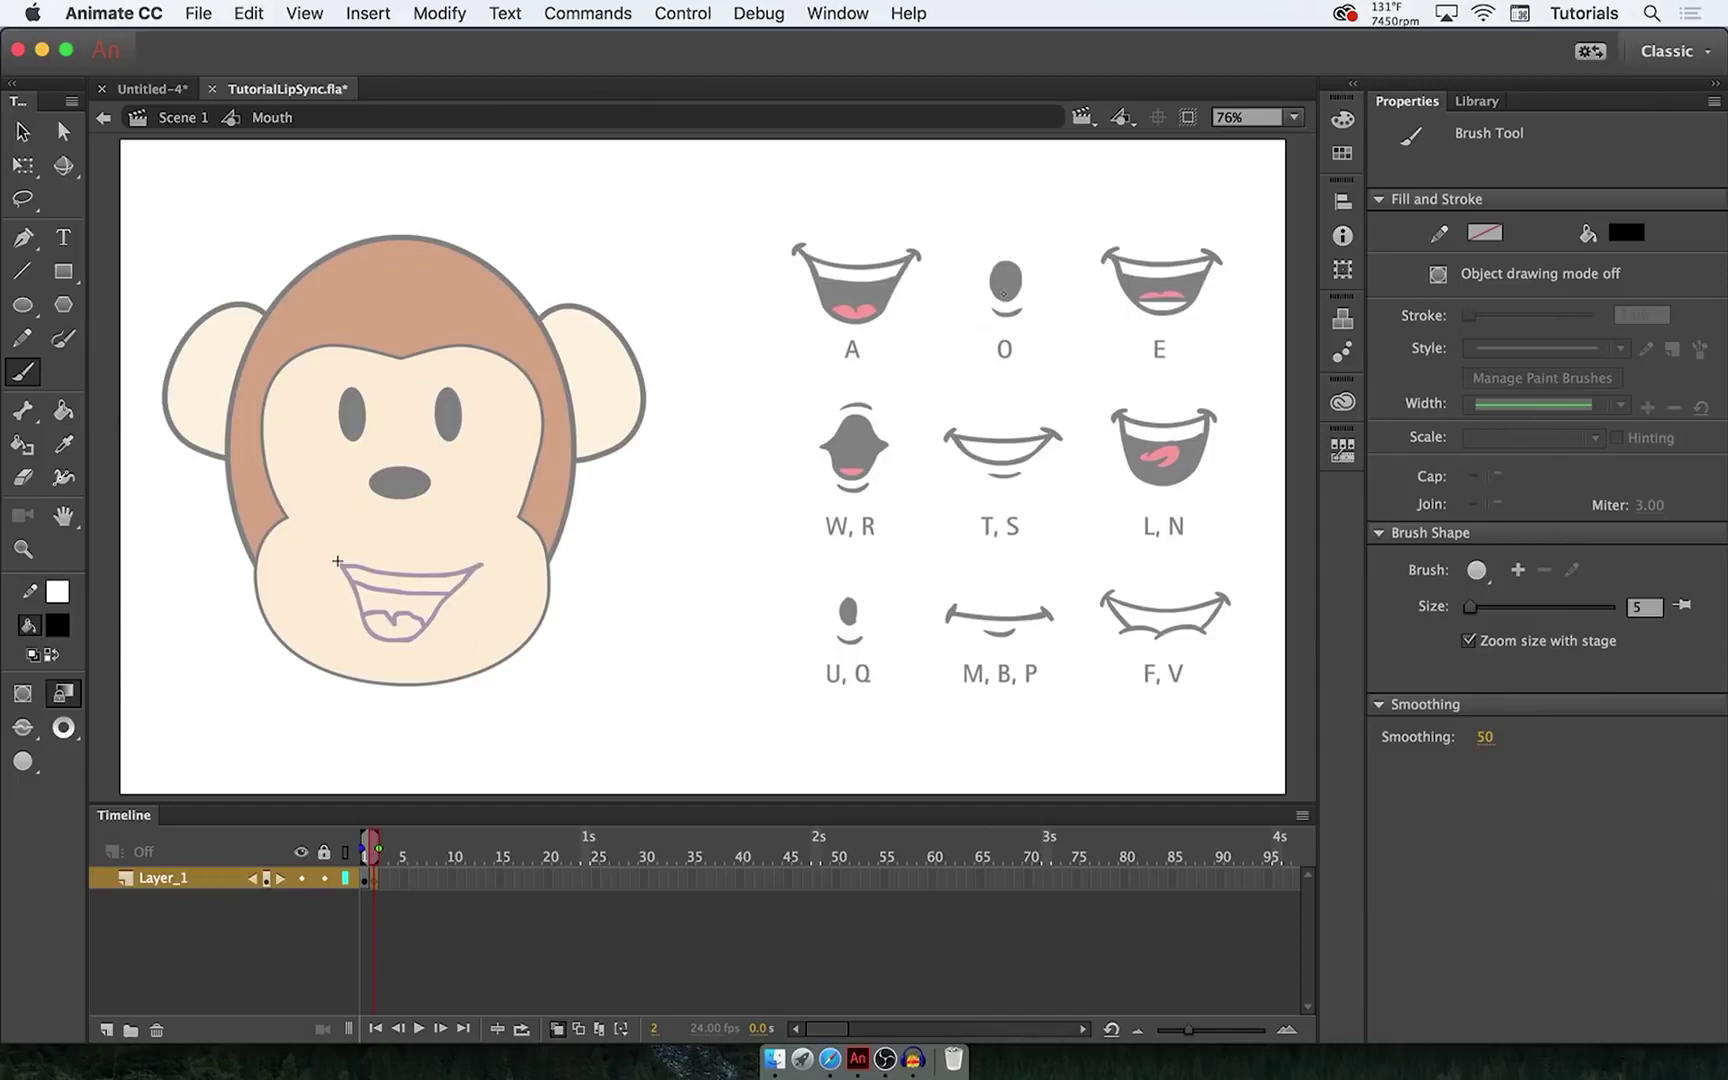
pyautogui.press('o')
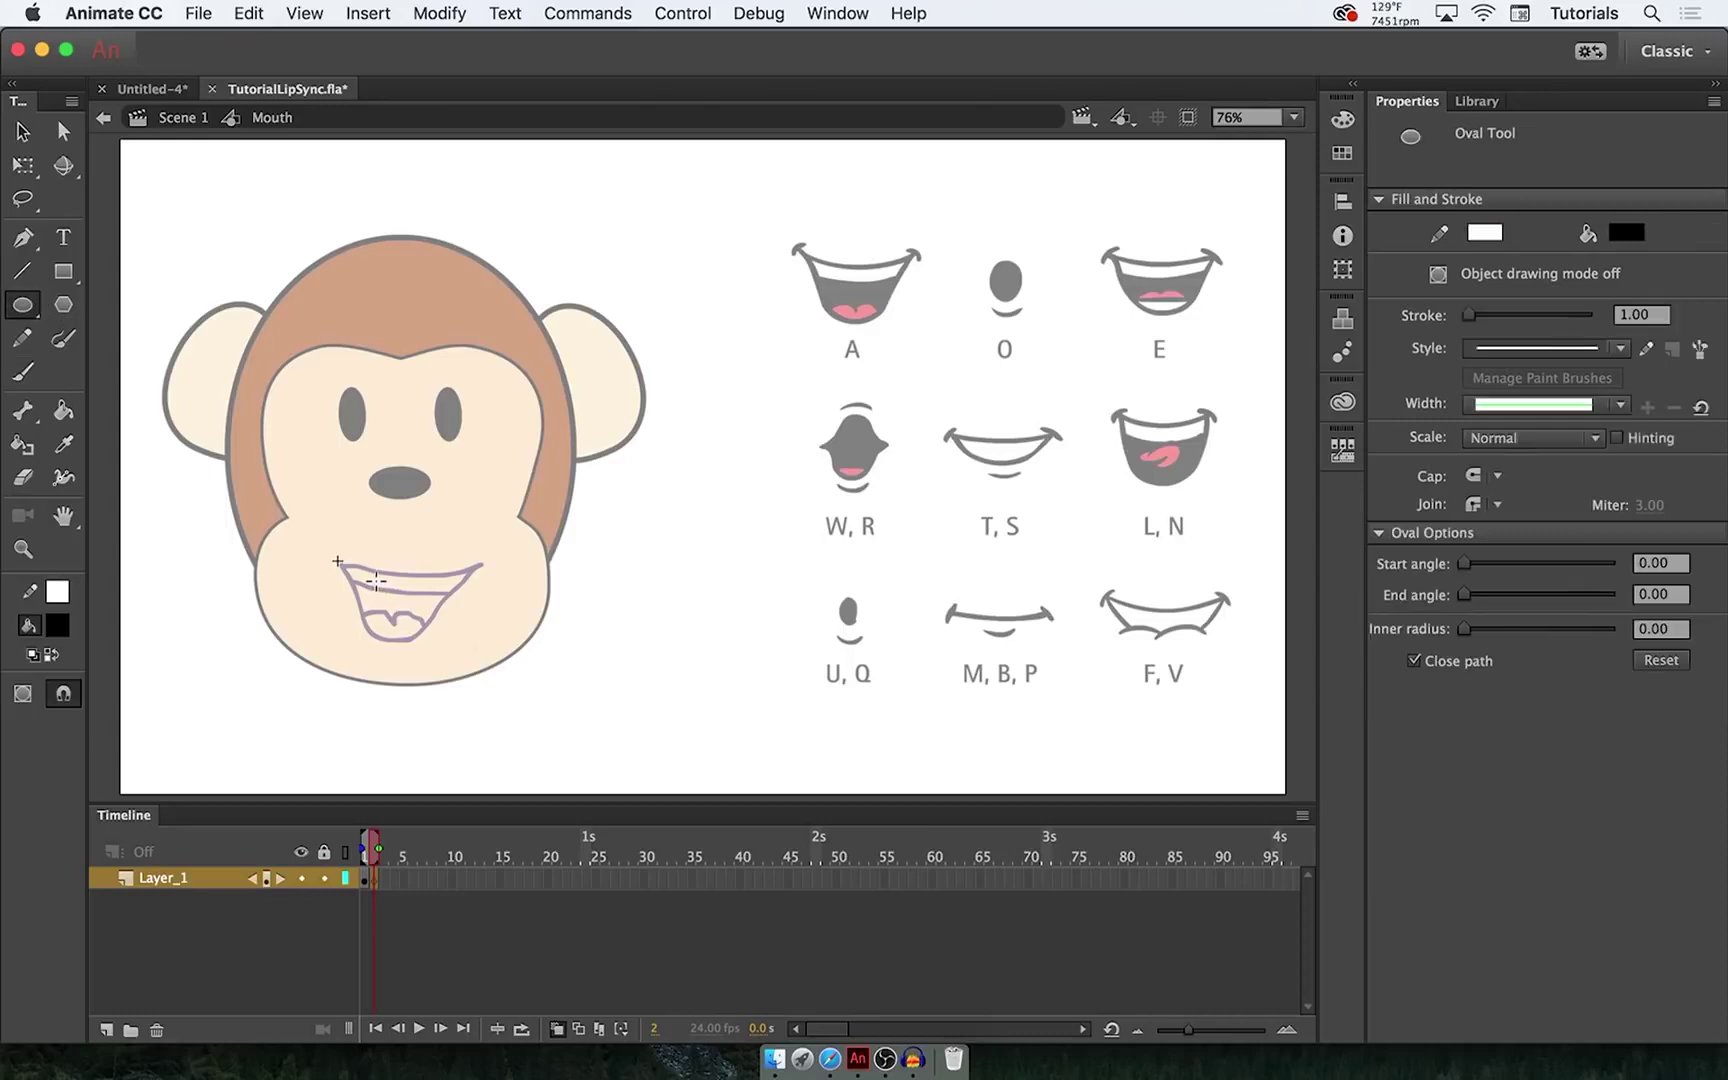
pyautogui.click(57, 592)
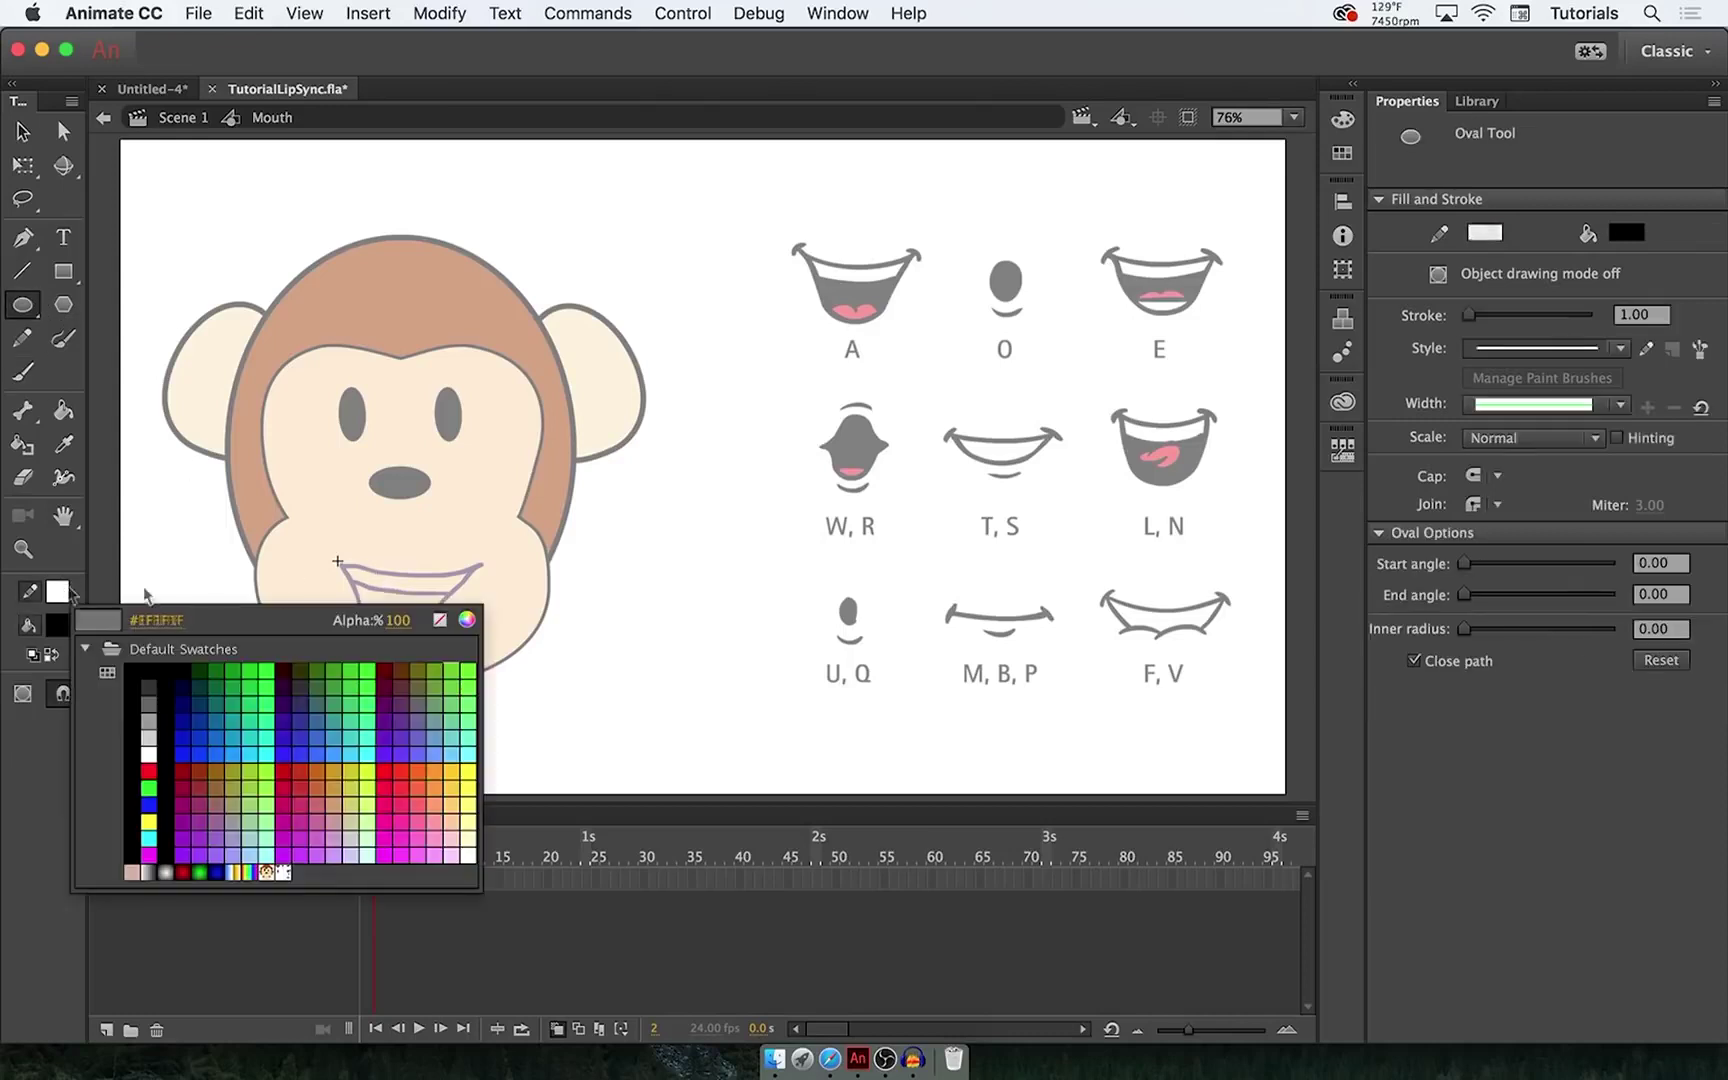
pyautogui.click(441, 619)
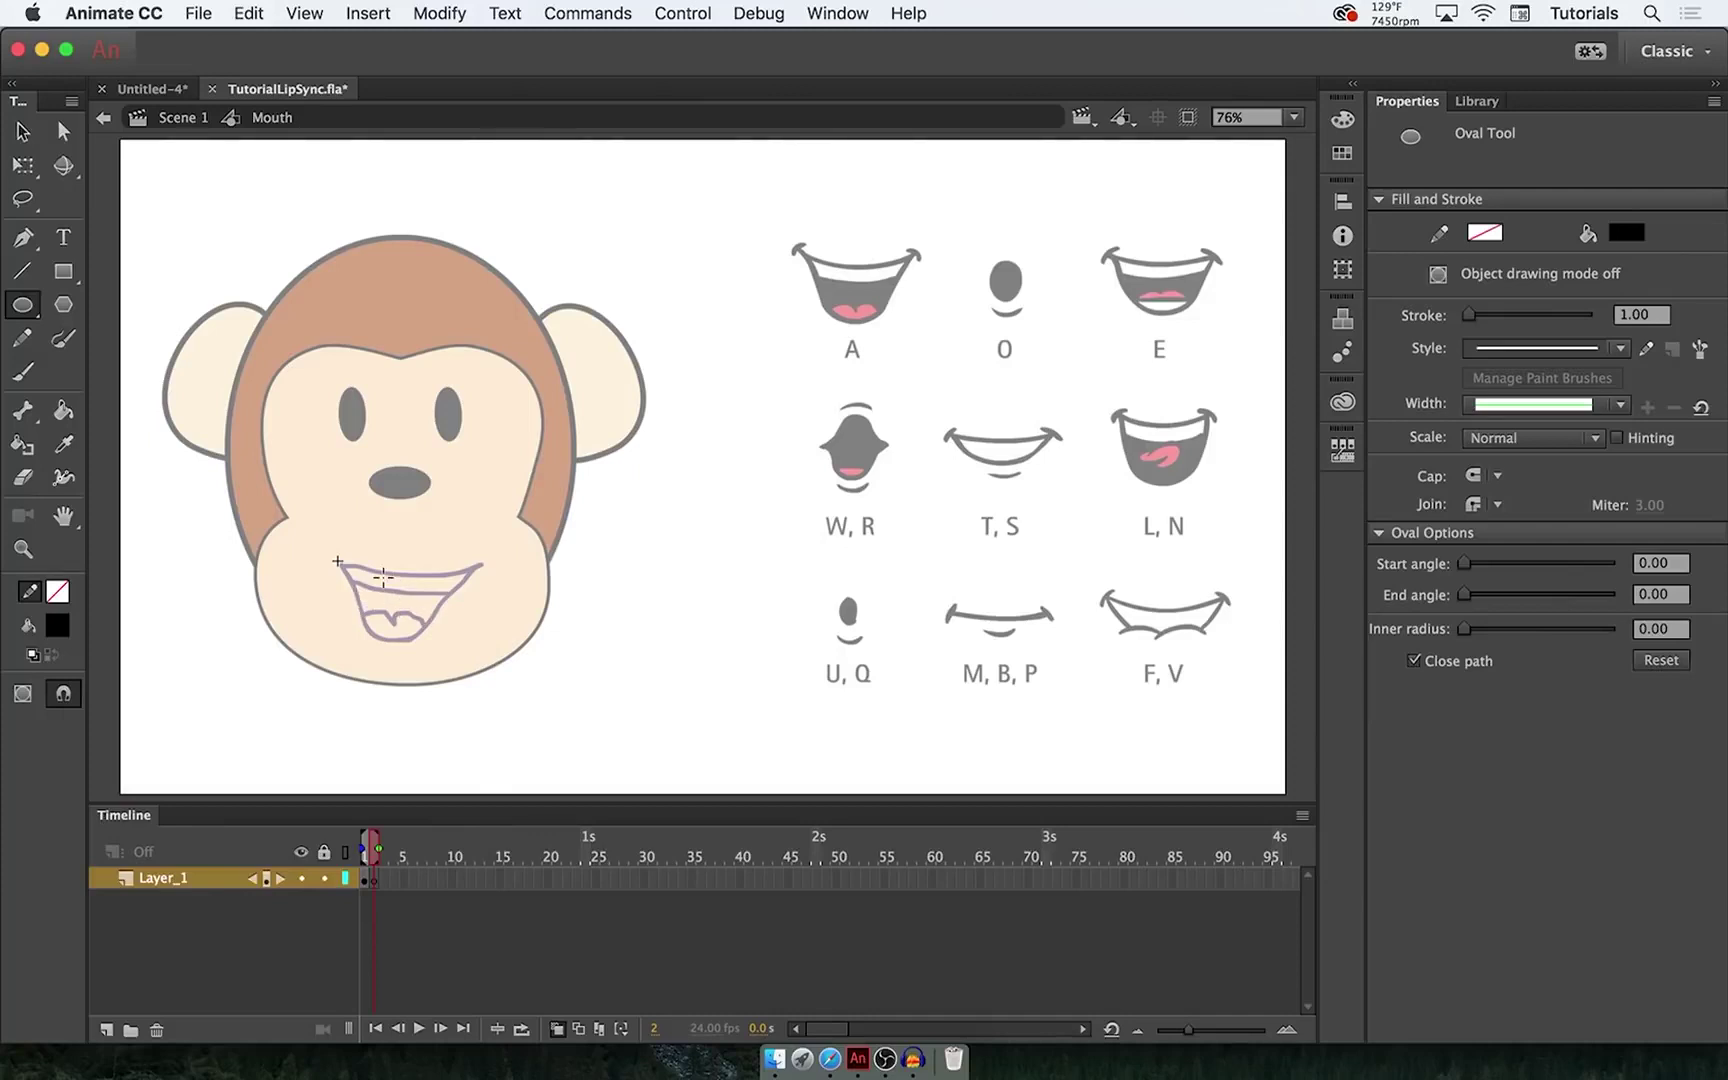
pyautogui.moveTo(376, 574); pyautogui.dragTo(424, 636)
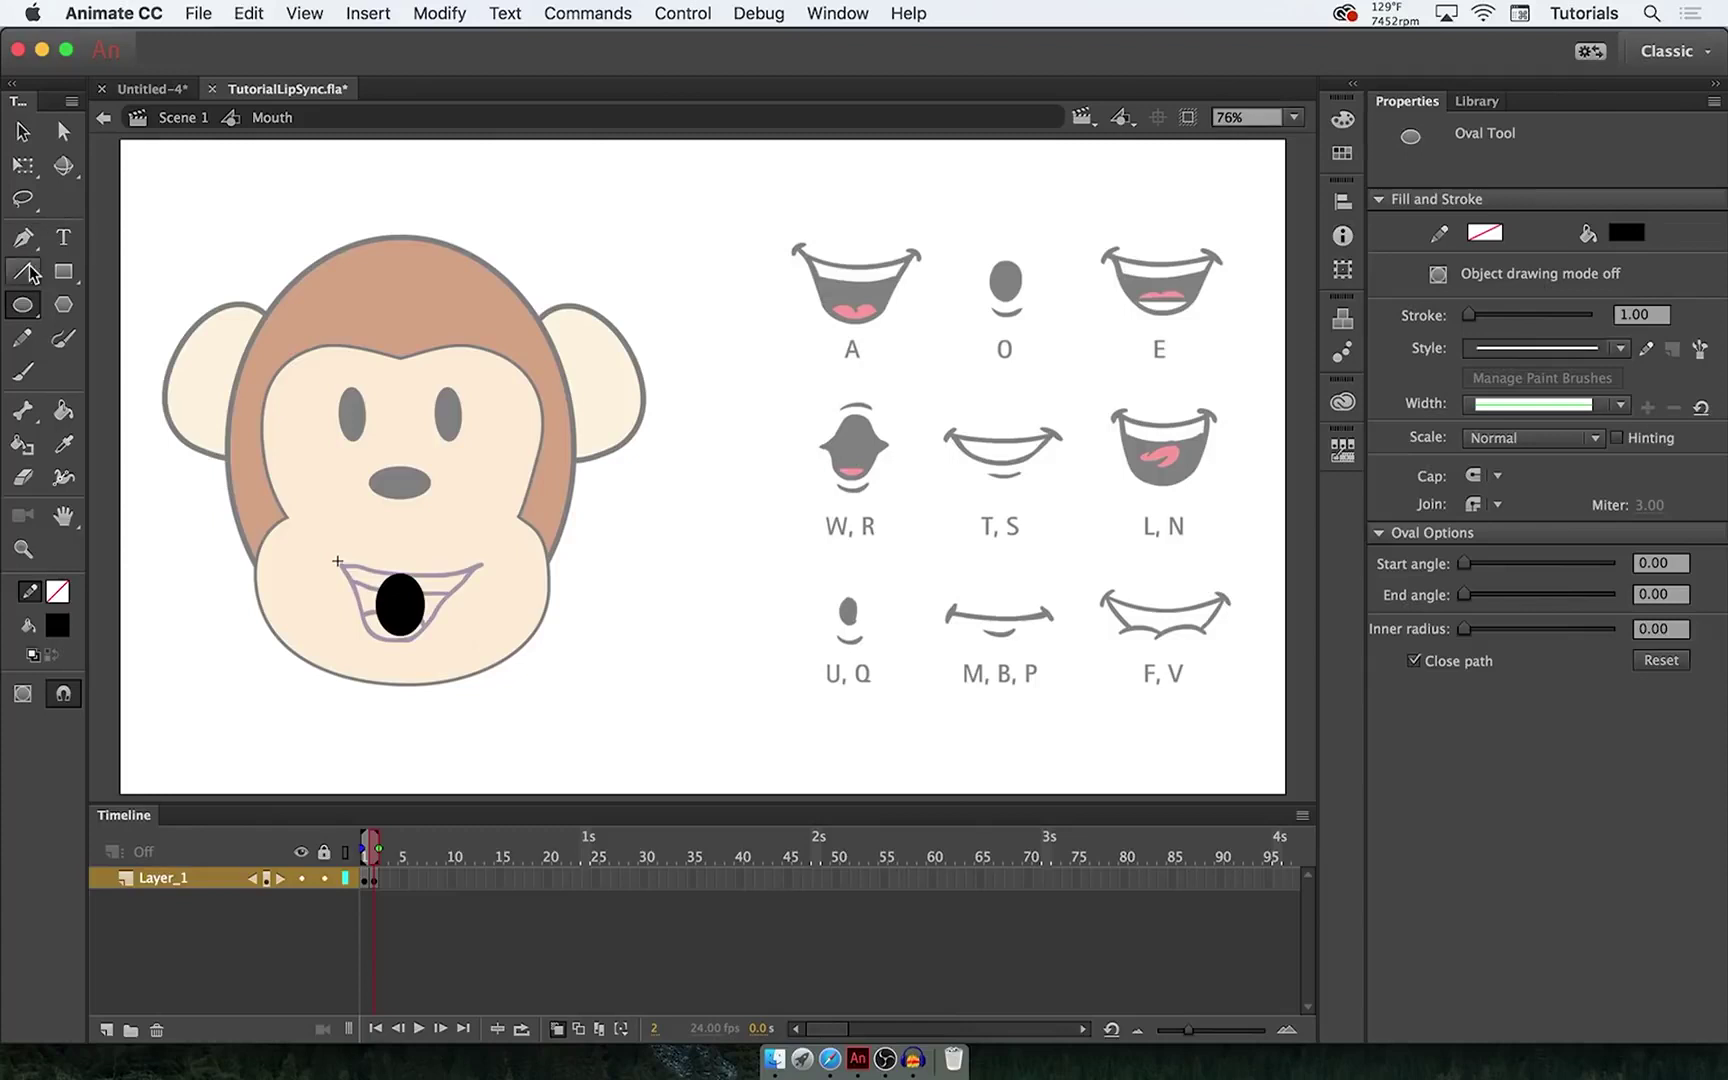
# - Brush a short curved lip line beneath the black oval, checking the O mouth with onion skinning briefly off
pyautogui.click(22, 371)
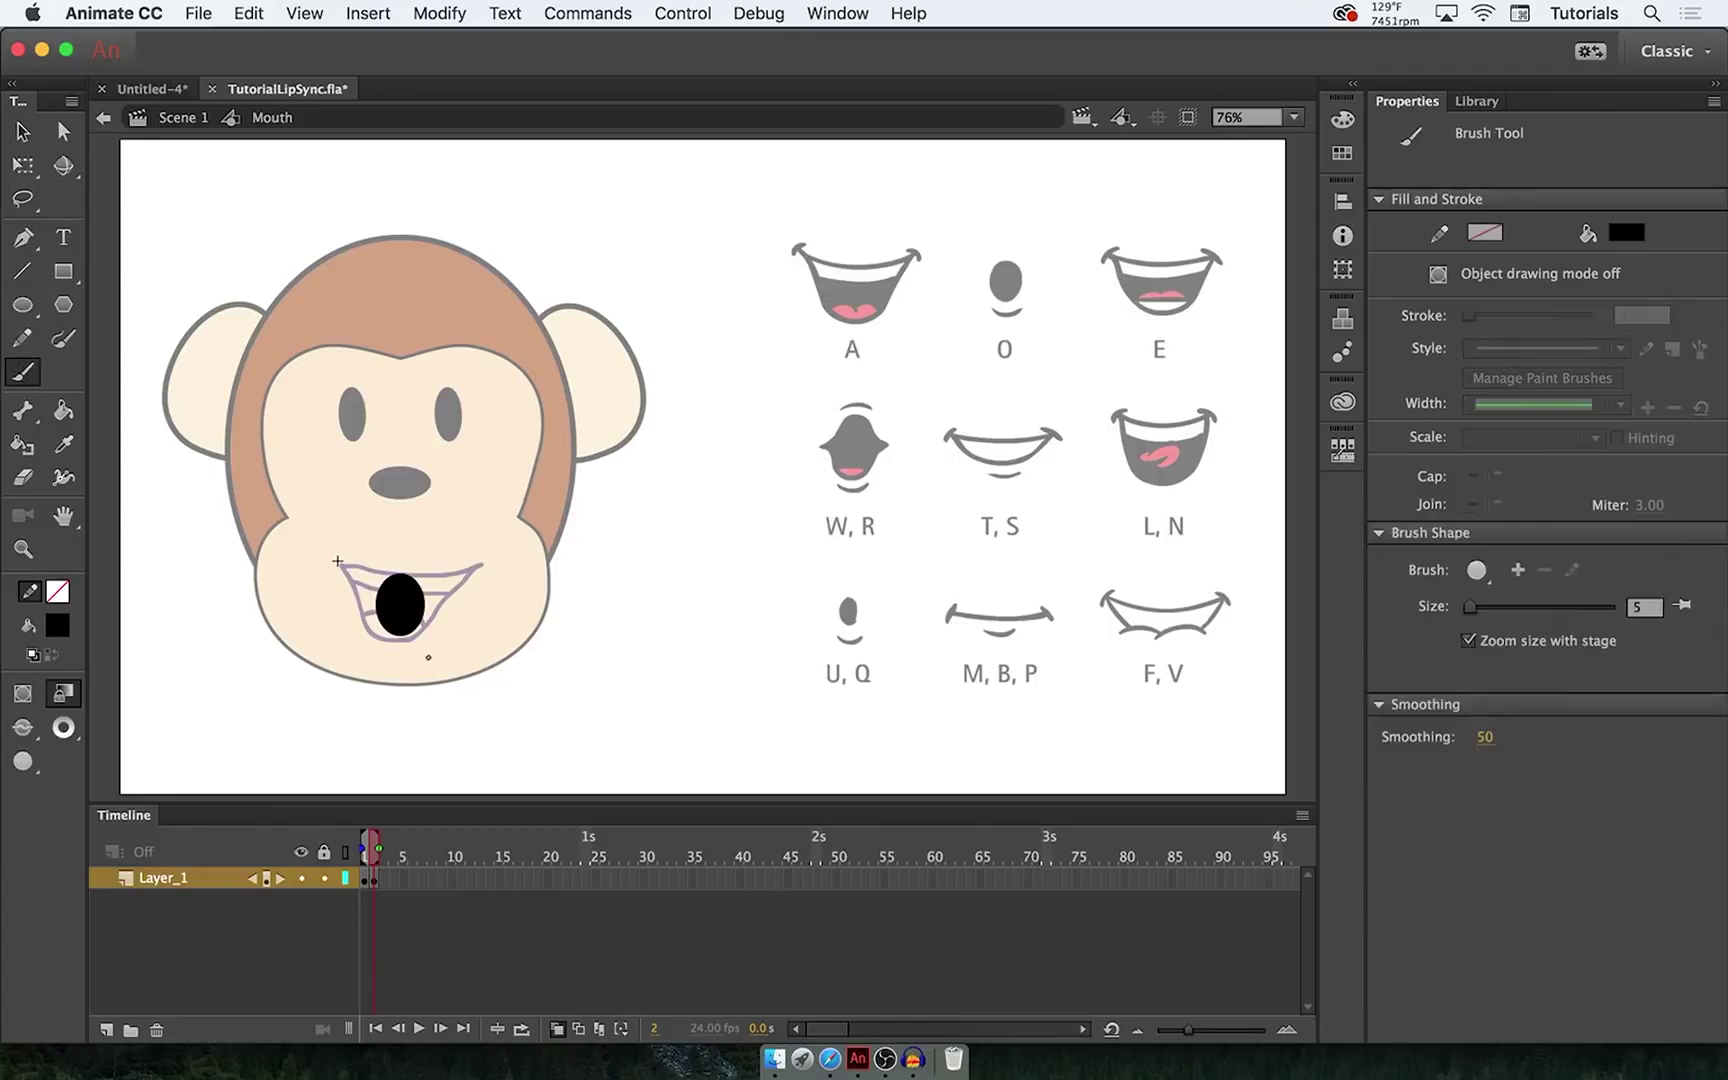
pyautogui.moveTo(424, 650); pyautogui.dragTo(374, 642)
pyautogui.press('super+z')
pyautogui.moveTo(375, 644); pyautogui.dragTo(426, 647)
pyautogui.click(557, 1029)
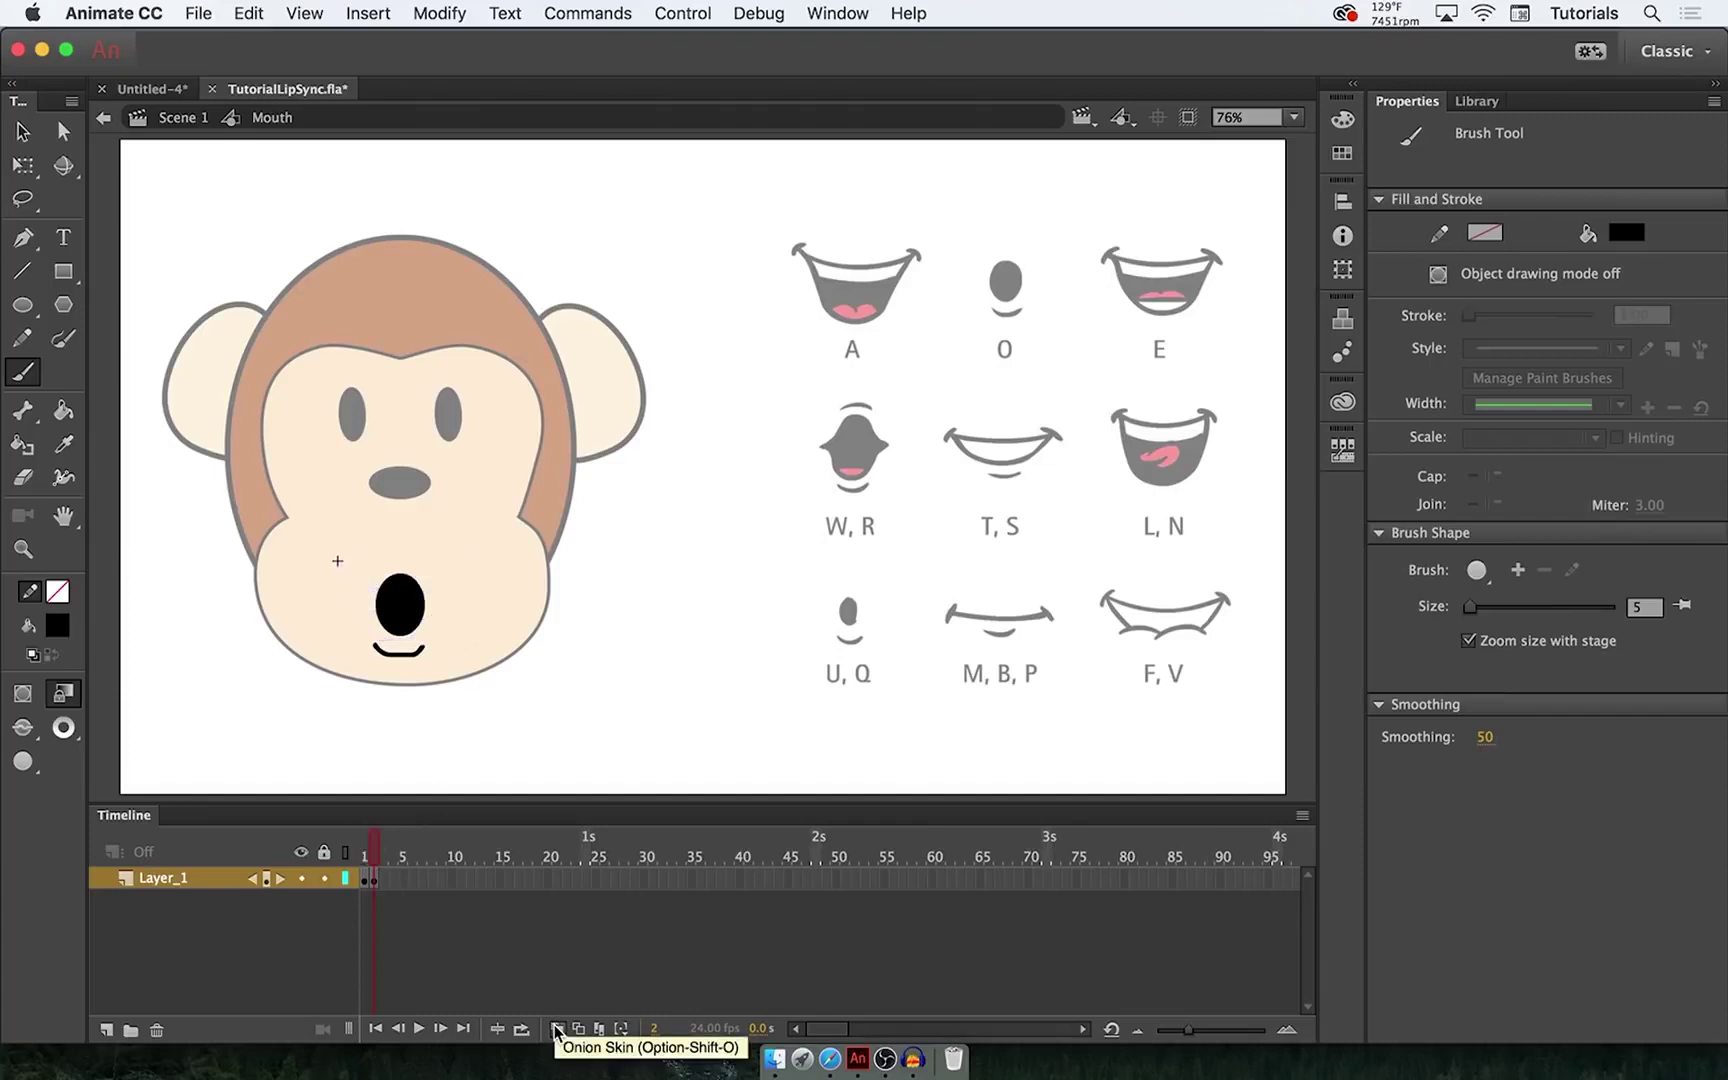
pyautogui.click(557, 1030)
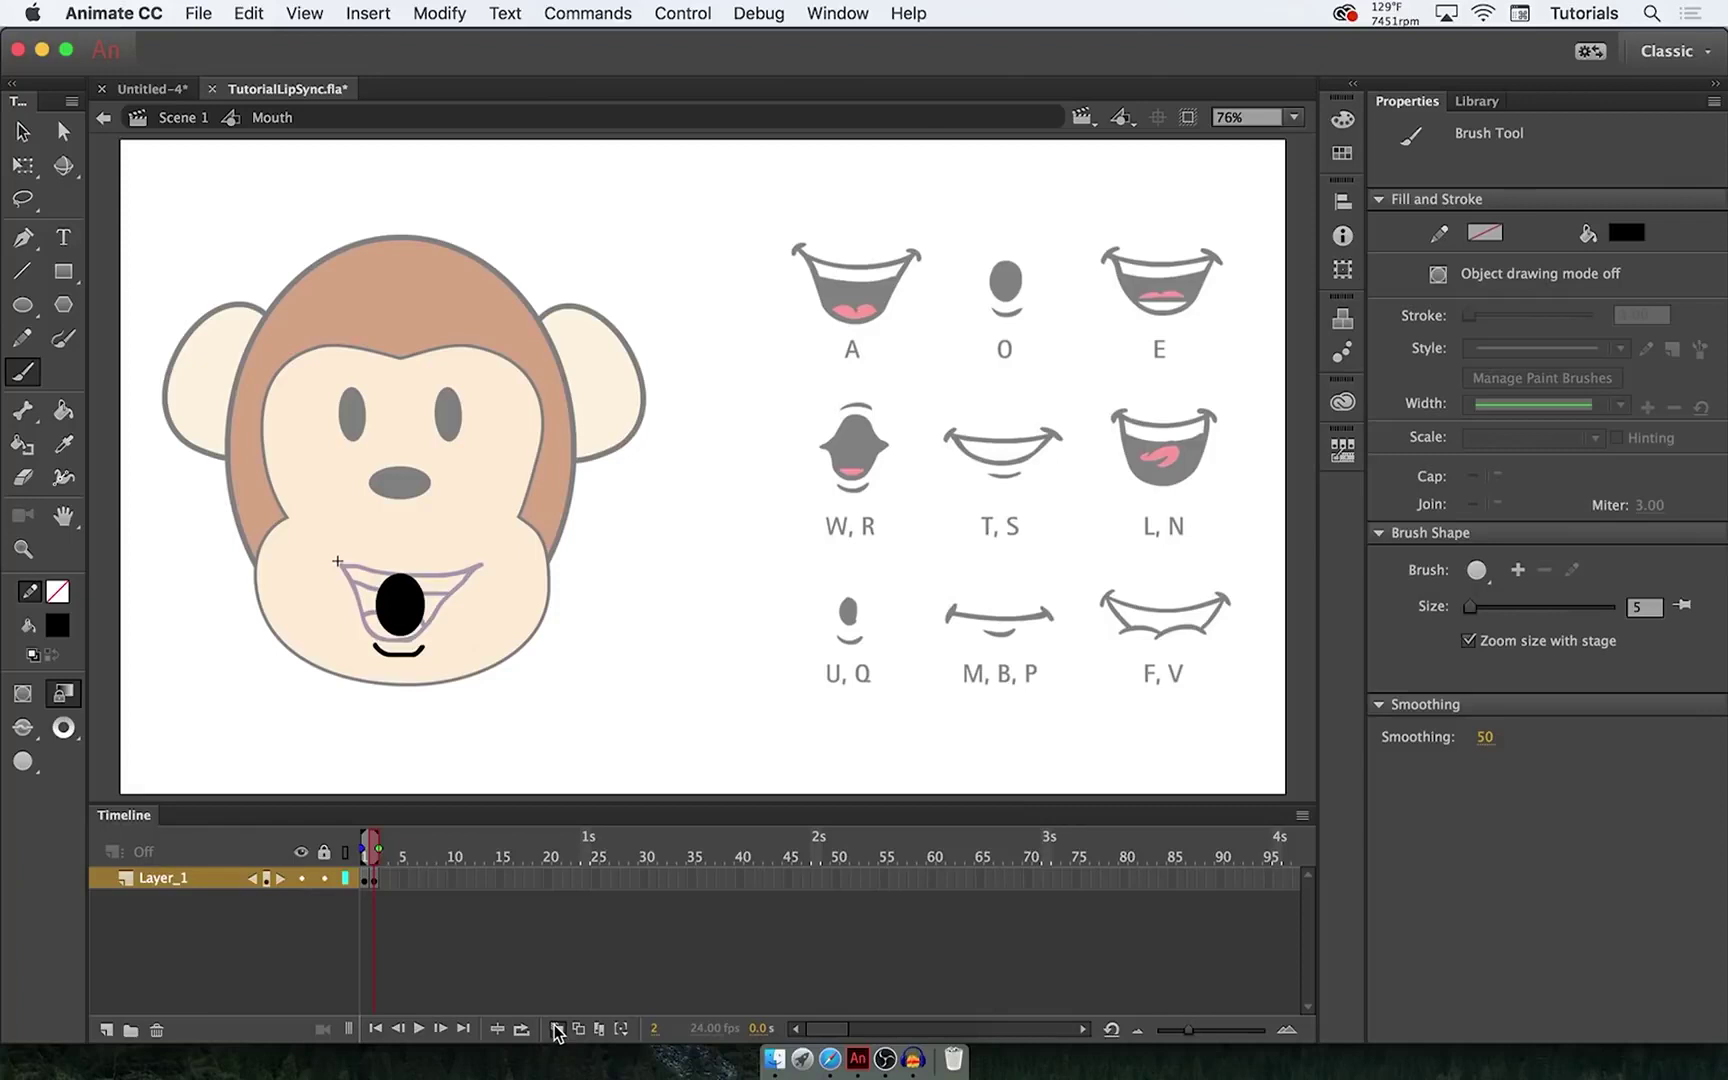
# - Insert a keyframe at frame 3 of the Mouth symbol and delete the O mouth copied onto it
pyautogui.rightClick(387, 882)
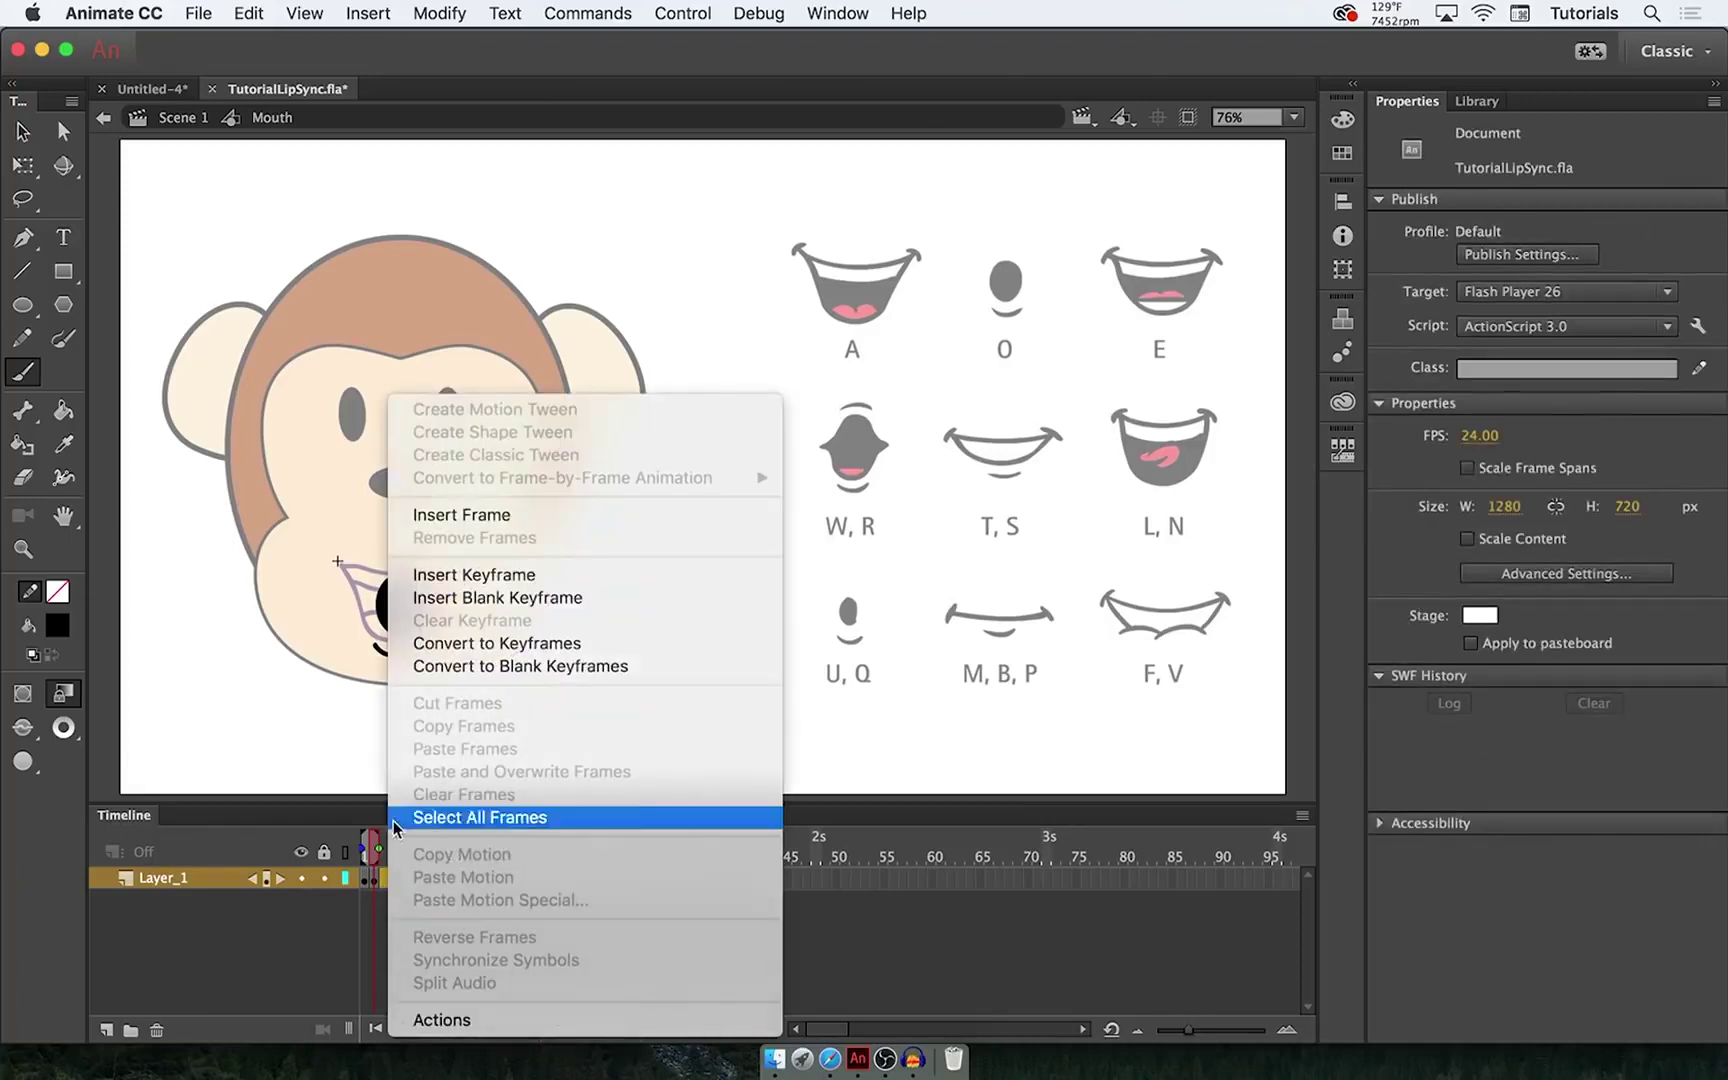
pyautogui.click(530, 576)
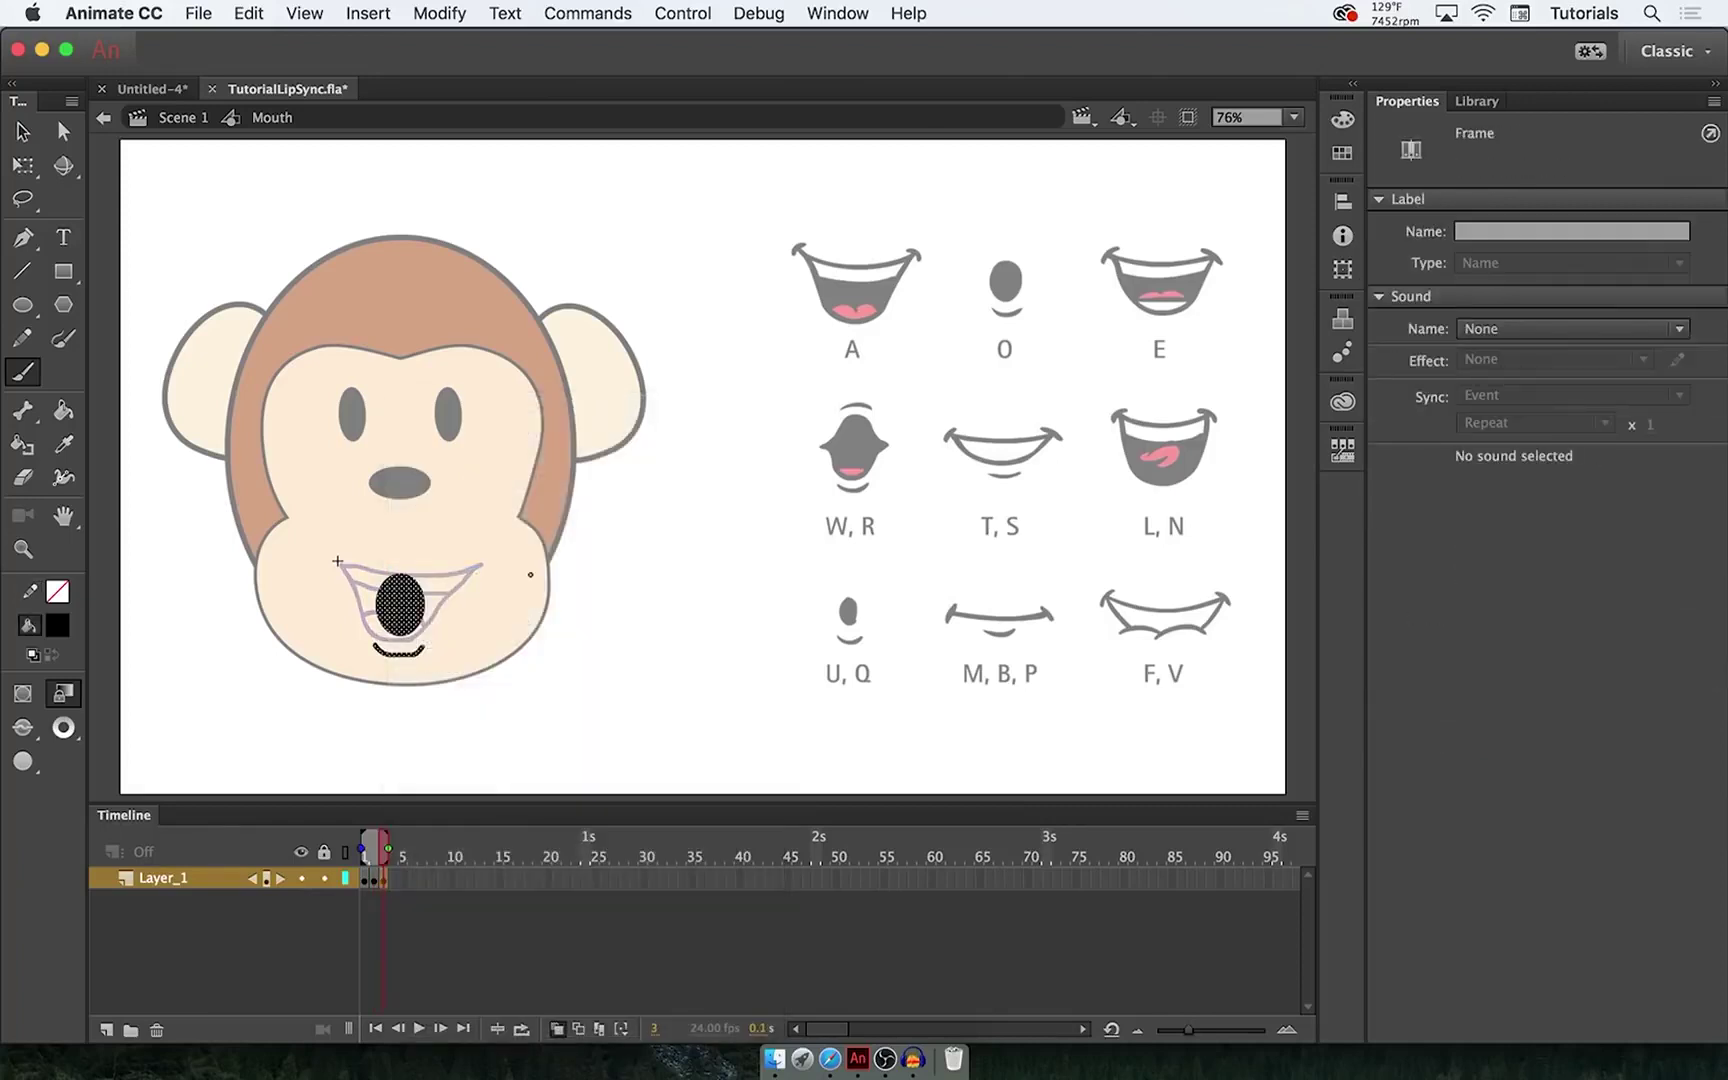
pyautogui.press('Delete')
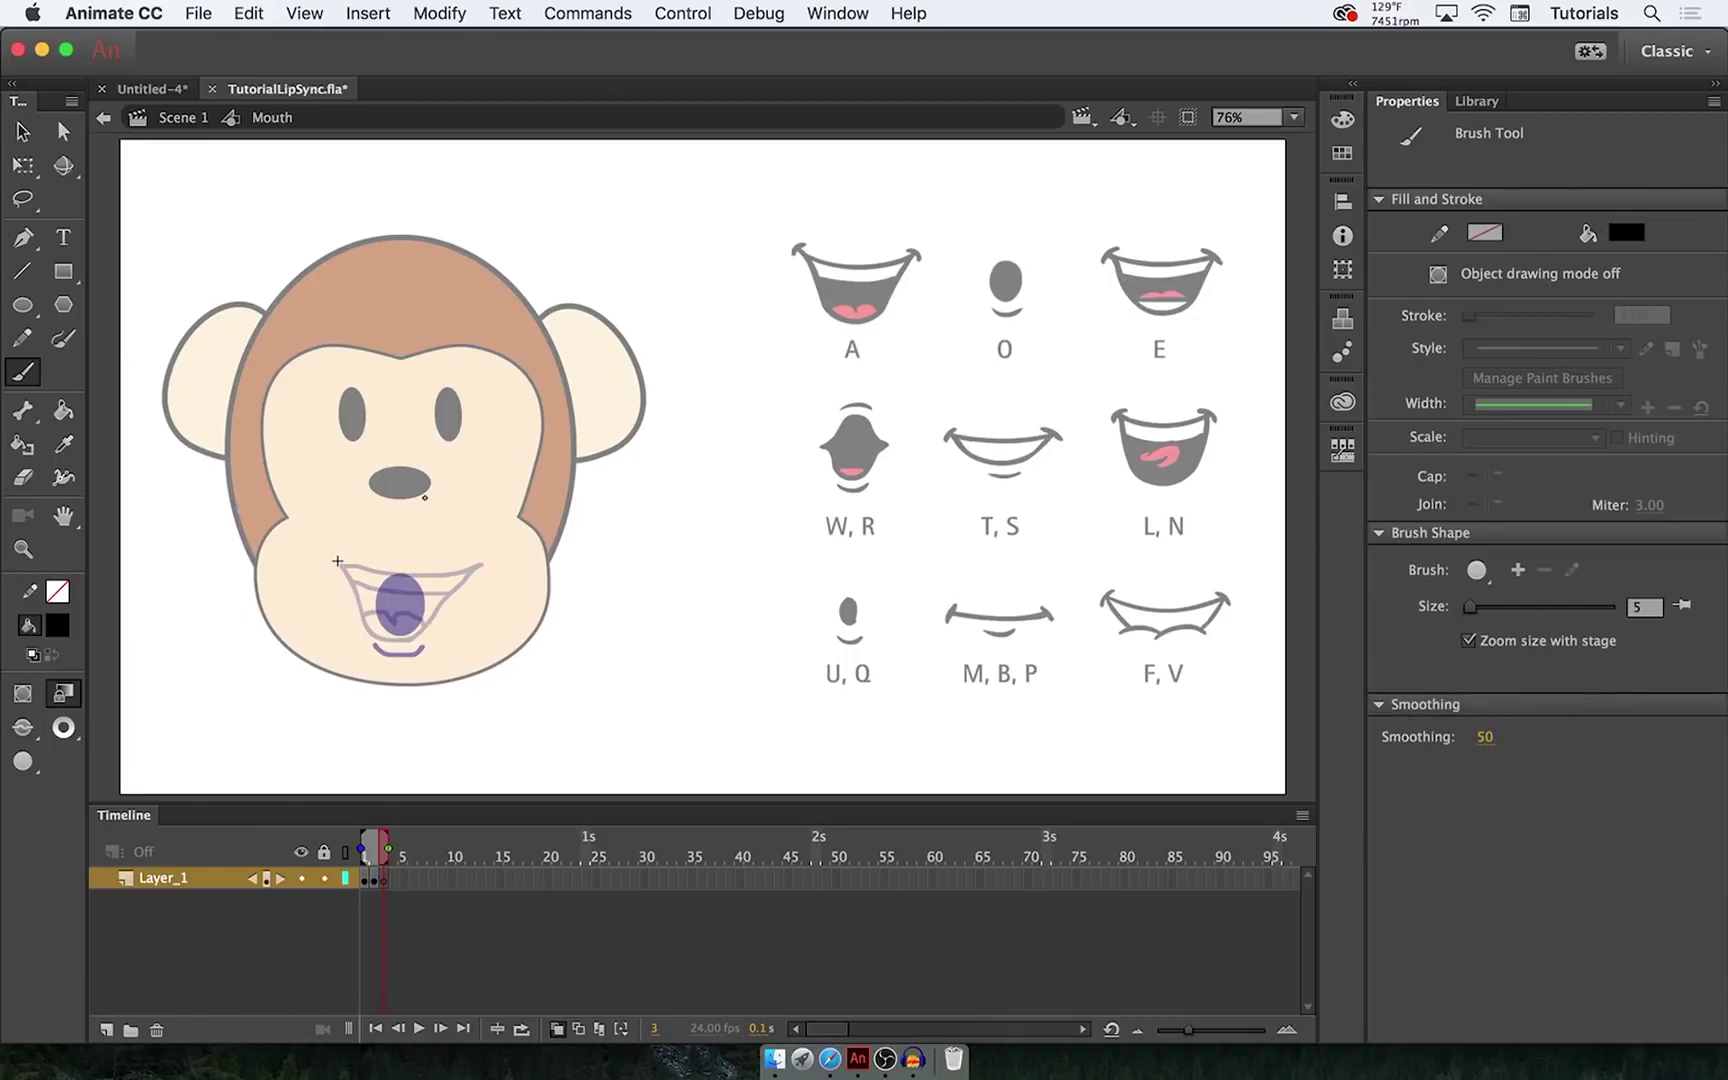
# - Brush the E mouth outline with teeth and tongue on frame 3, filling the teeth white and the mouth interior black
pyautogui.moveTo(340, 564)
pyautogui.mouseDown()
pyautogui.moveTo(477, 576)
pyautogui.moveTo(423, 635)
pyautogui.moveTo(377, 634)
pyautogui.moveTo(347, 574)
pyautogui.moveTo(466, 593)
pyautogui.mouseUp()
pyautogui.moveTo(367, 624); pyautogui.dragTo(440, 617)
pyautogui.click(67, 417)
pyautogui.click(57, 591)
pyautogui.click(80, 743)
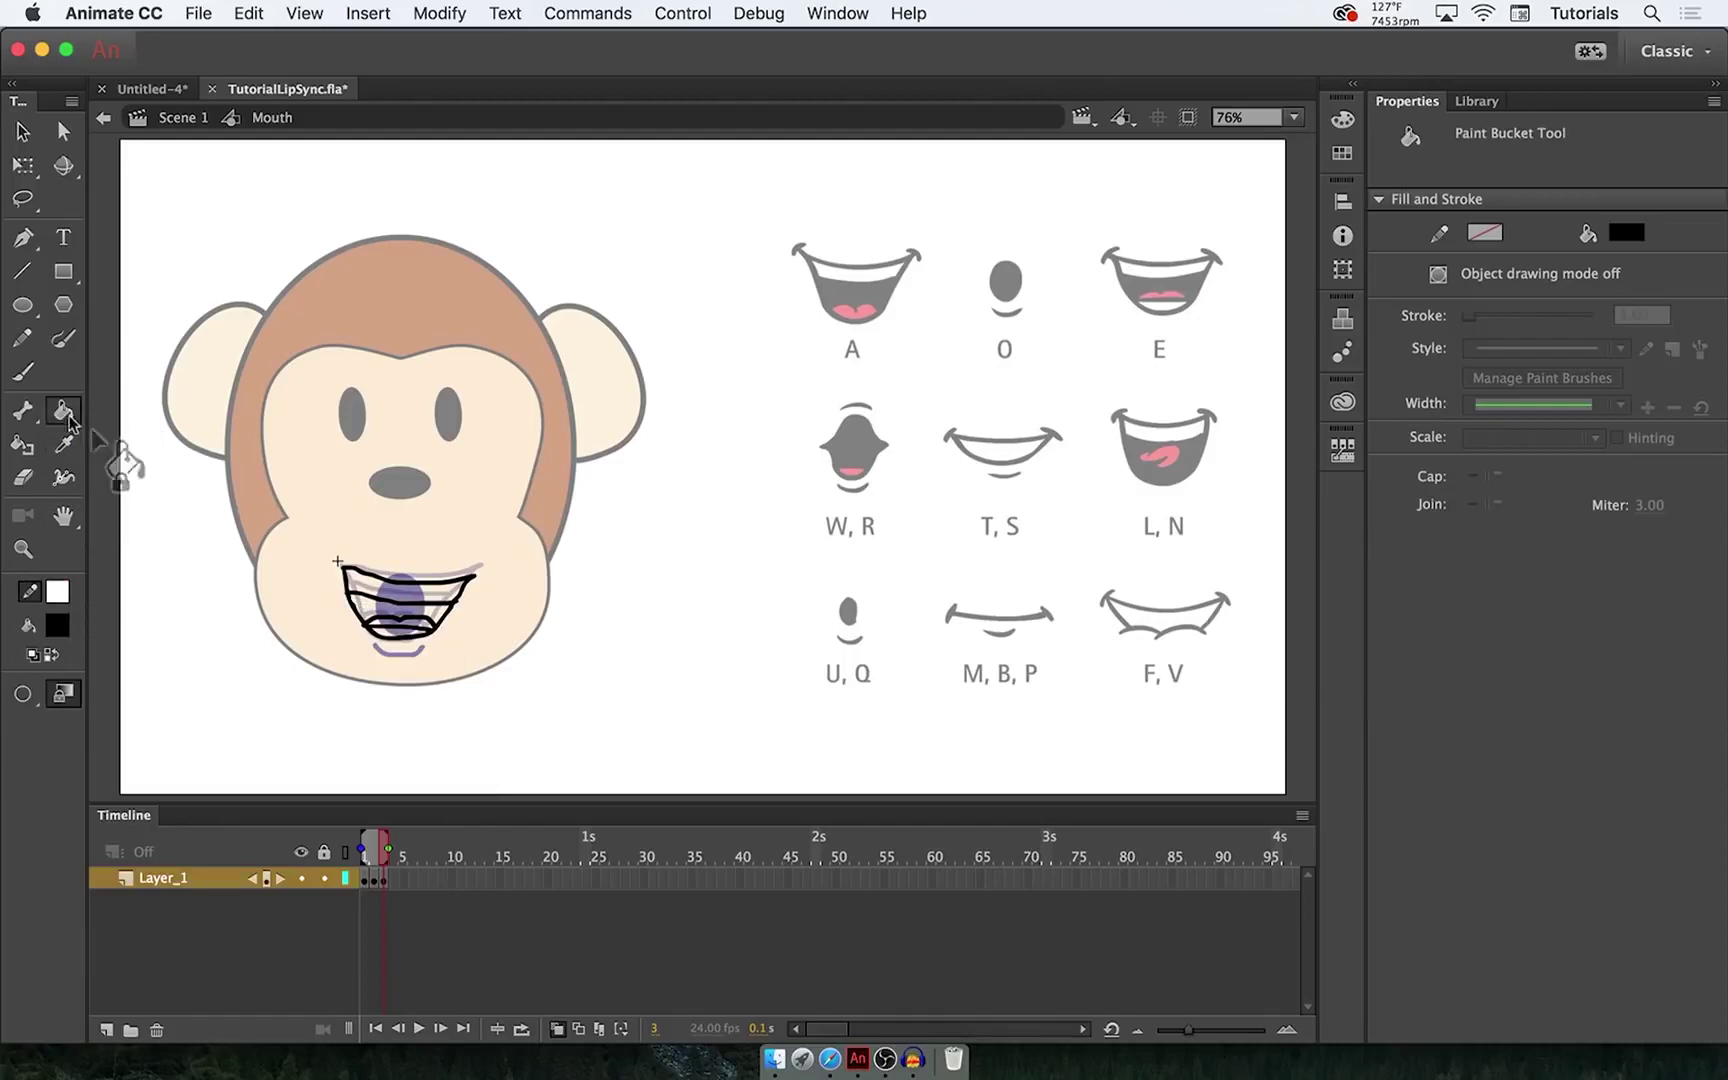
pyautogui.click(390, 607)
pyautogui.click(51, 655)
pyautogui.click(408, 590)
pyautogui.click(401, 637)
pyautogui.press('super+z')
# - Fill the A mouth on frame 1 with white teeth and a black interior
pyautogui.click(366, 881)
pyautogui.click(65, 412)
pyautogui.click(400, 588)
pyautogui.click(51, 655)
pyautogui.click(390, 607)
pyautogui.click(370, 850)
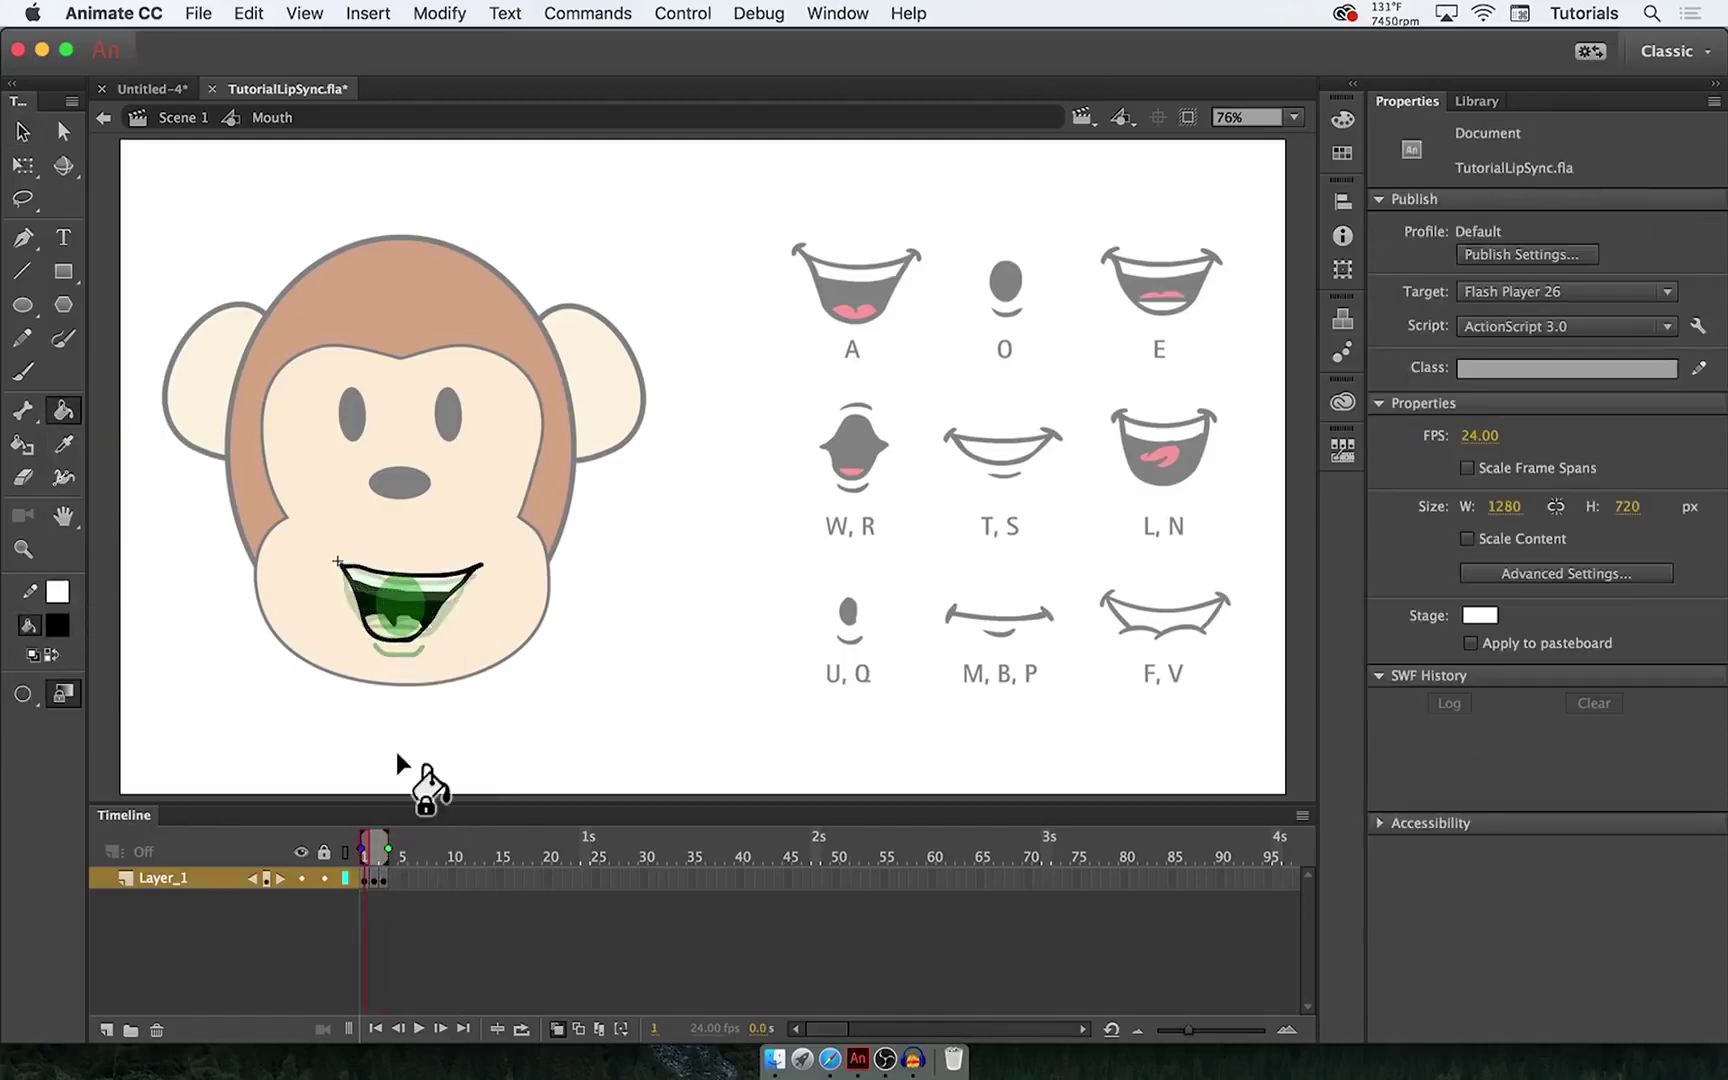
# - On a new blank keyframe at frame 4, brush the W, R mouth with lip lines above and below and fill it black
pyautogui.click(385, 880)
pyautogui.press('F7')
pyautogui.click(23, 372)
pyautogui.moveTo(389, 849); pyautogui.dragTo(380, 849)
pyautogui.moveTo(383, 598)
pyautogui.mouseDown()
pyautogui.moveTo(432, 603)
pyautogui.moveTo(388, 640)
pyautogui.moveTo(410, 634)
pyautogui.mouseUp()
pyautogui.moveTo(382, 557); pyautogui.dragTo(427, 561)
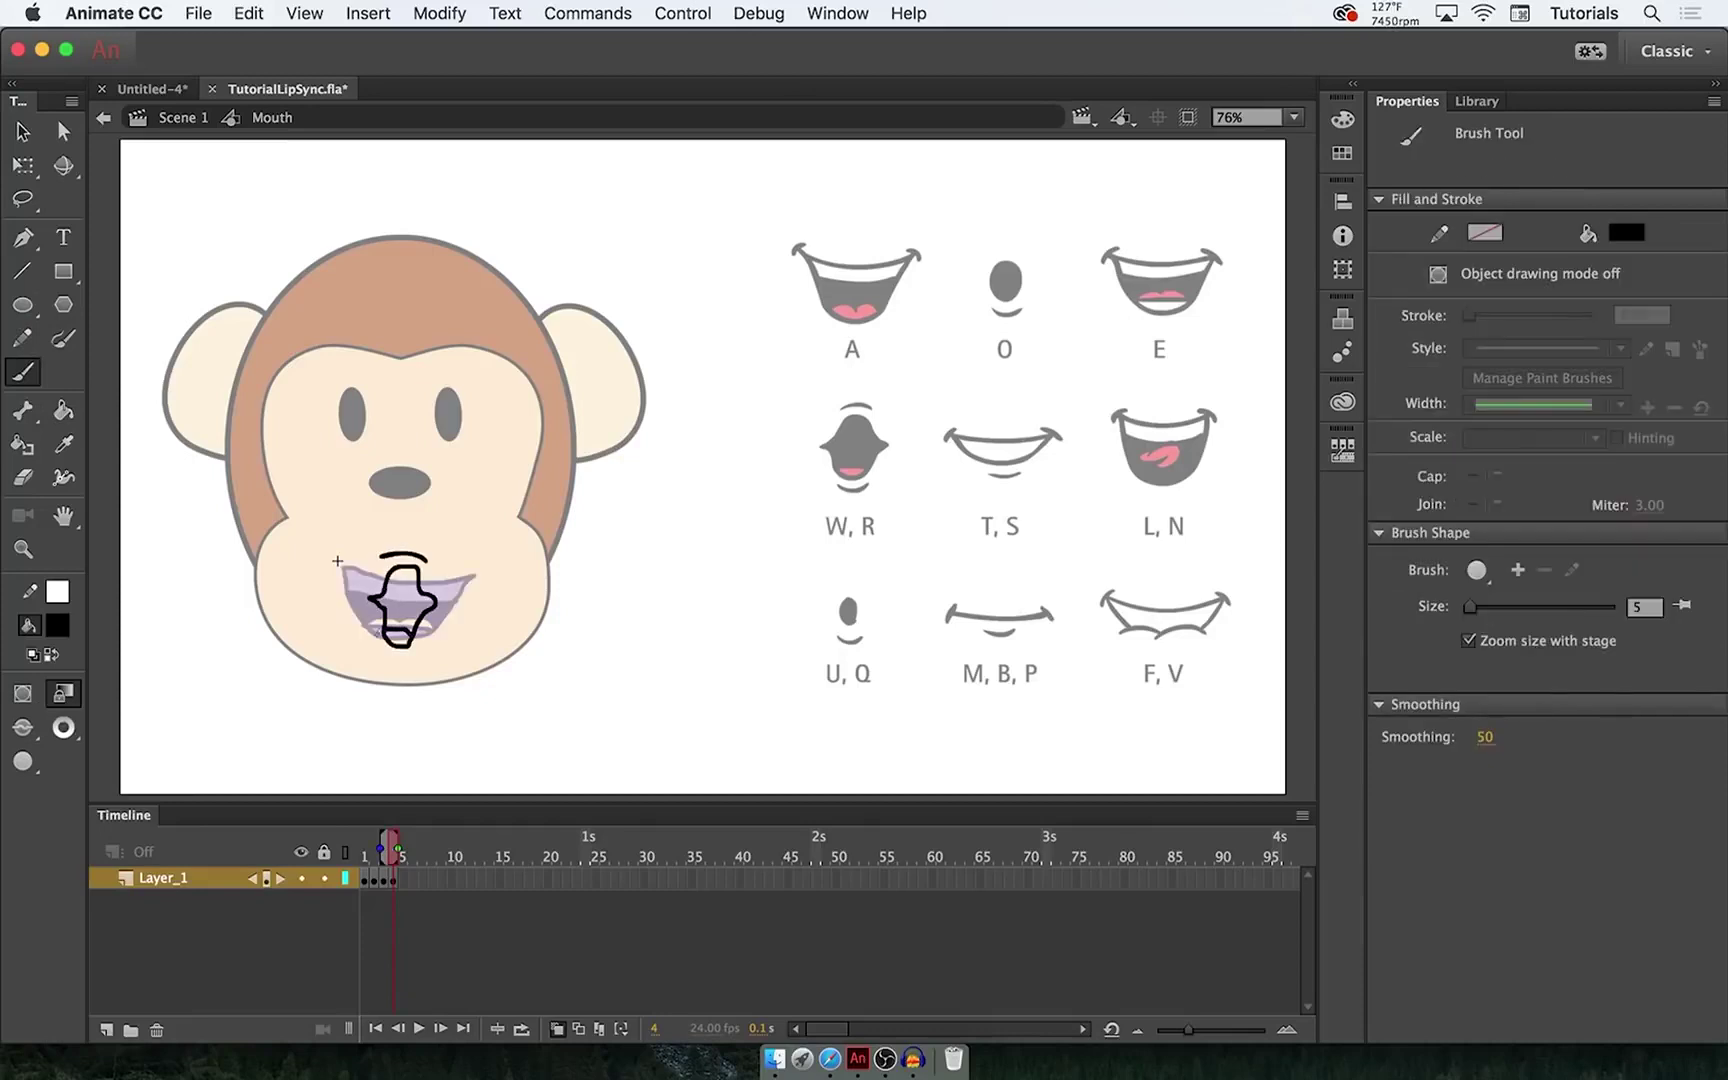
pyautogui.moveTo(373, 652); pyautogui.dragTo(424, 658)
pyautogui.click(65, 412)
pyautogui.click(402, 600)
# - On a new blank keyframe at frame 5, brush the T, S mouth with a lower lip line and fill it white
pyautogui.click(23, 132)
pyautogui.rightClick(403, 881)
pyautogui.click(512, 598)
pyautogui.click(27, 371)
pyautogui.moveTo(340, 590)
pyautogui.mouseDown()
pyautogui.moveTo(458, 590)
pyautogui.moveTo(348, 623)
pyautogui.moveTo(457, 592)
pyautogui.moveTo(337, 594)
pyautogui.moveTo(427, 645)
pyautogui.mouseUp()
pyautogui.press('super+z')
pyautogui.press('k')
pyautogui.click(405, 612)
# - On a new keyframe at frame 6, brush the L, N mouth with teeth and raised tongue, and fill the interior black
pyautogui.press('b')
pyautogui.rightClick(412, 881)
pyautogui.click(512, 578)
pyautogui.moveTo(337, 561)
pyautogui.mouseDown()
pyautogui.moveTo(442, 615)
pyautogui.moveTo(361, 623)
pyautogui.moveTo(338, 560)
pyautogui.mouseUp()
pyautogui.hotkey('ctrl', 'z')
pyautogui.moveTo(362, 611); pyautogui.dragTo(400, 597)
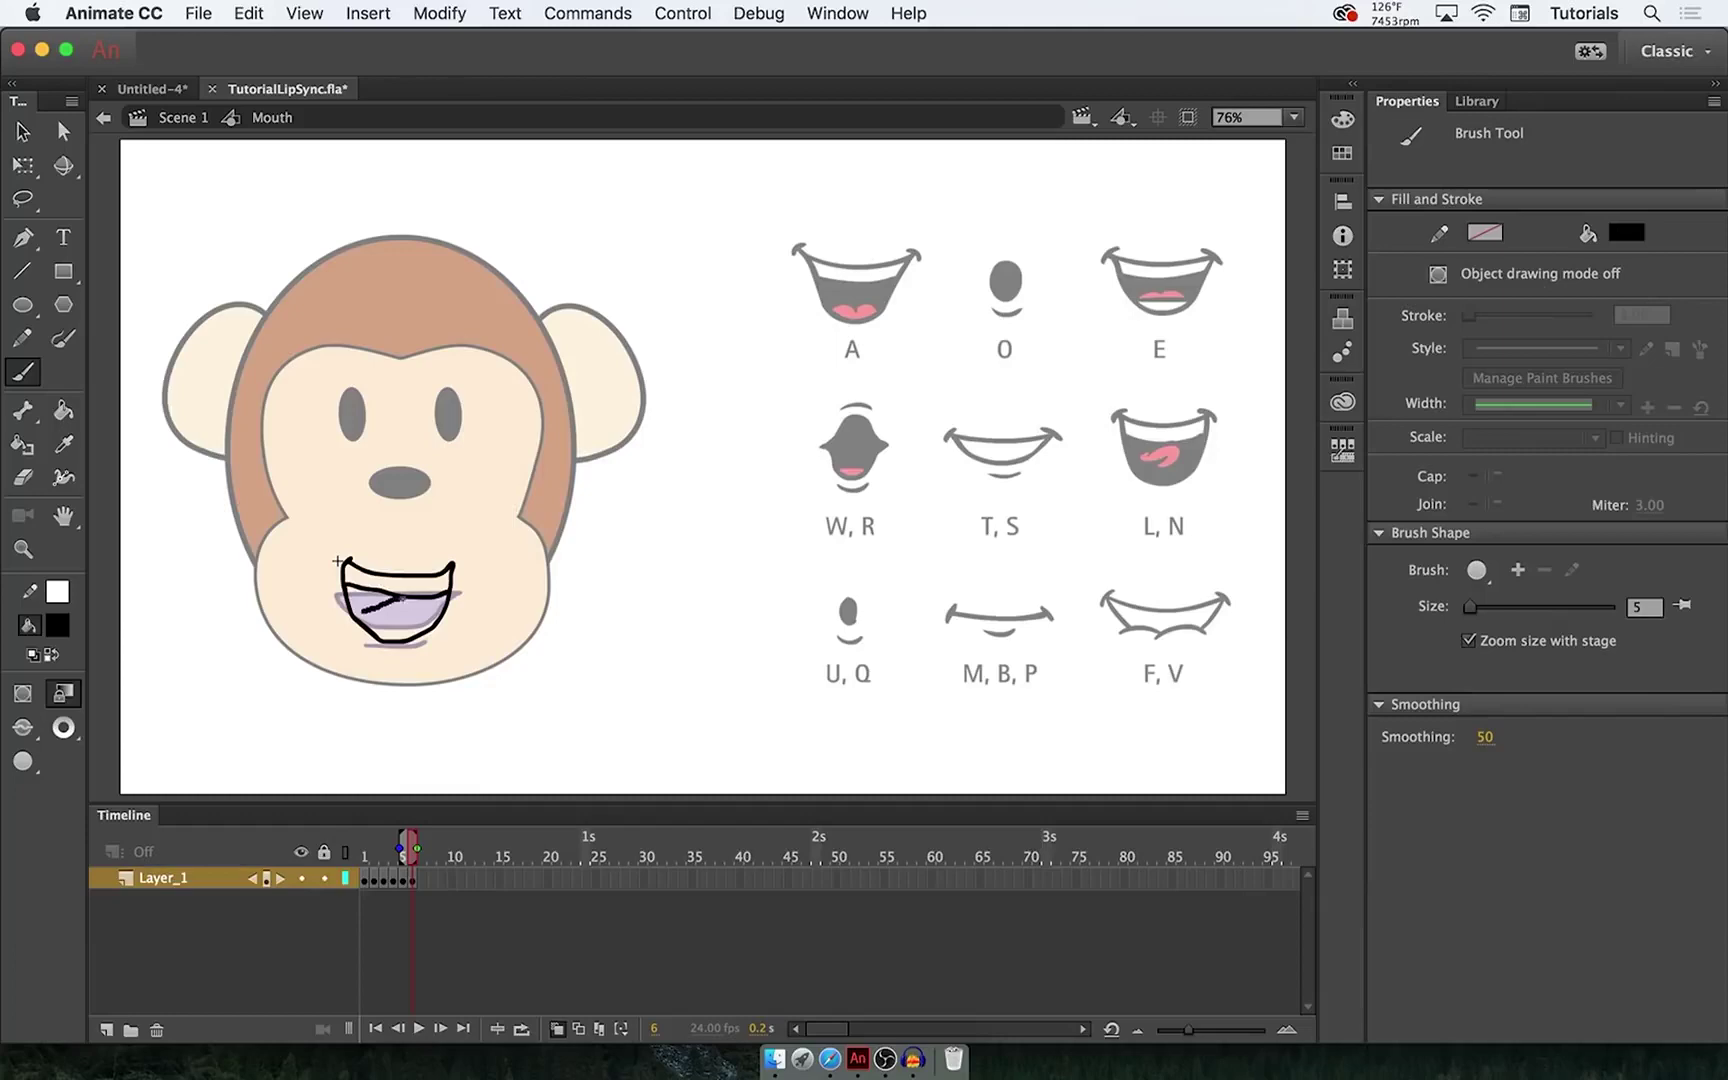
pyautogui.press('k')
pyautogui.click(430, 610)
# - Paste the O mouth onto a new keyframe at frame 7 and scale it down to about 25 by 40 px for U, Q
pyautogui.rightClick(418, 878)
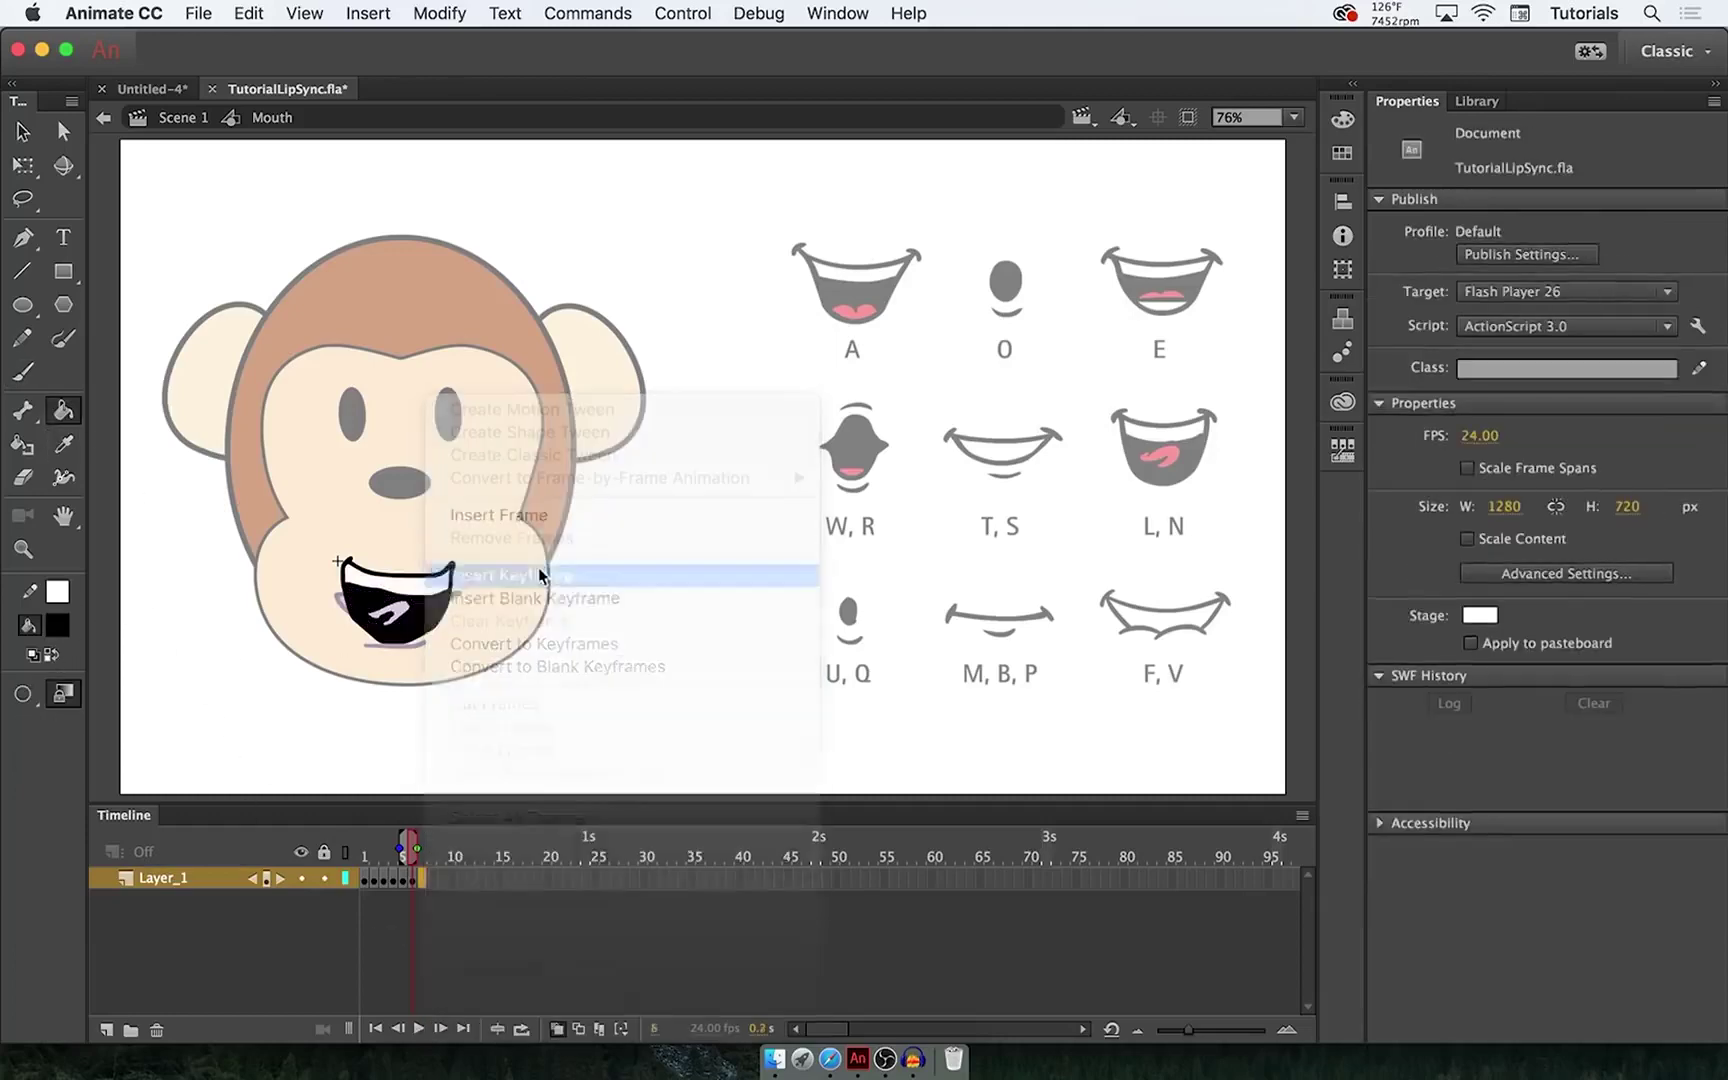
pyautogui.click(560, 598)
pyautogui.press('b')
pyautogui.click(420, 878)
pyautogui.rightClick(422, 878)
pyautogui.click(521, 748)
pyautogui.press('q')
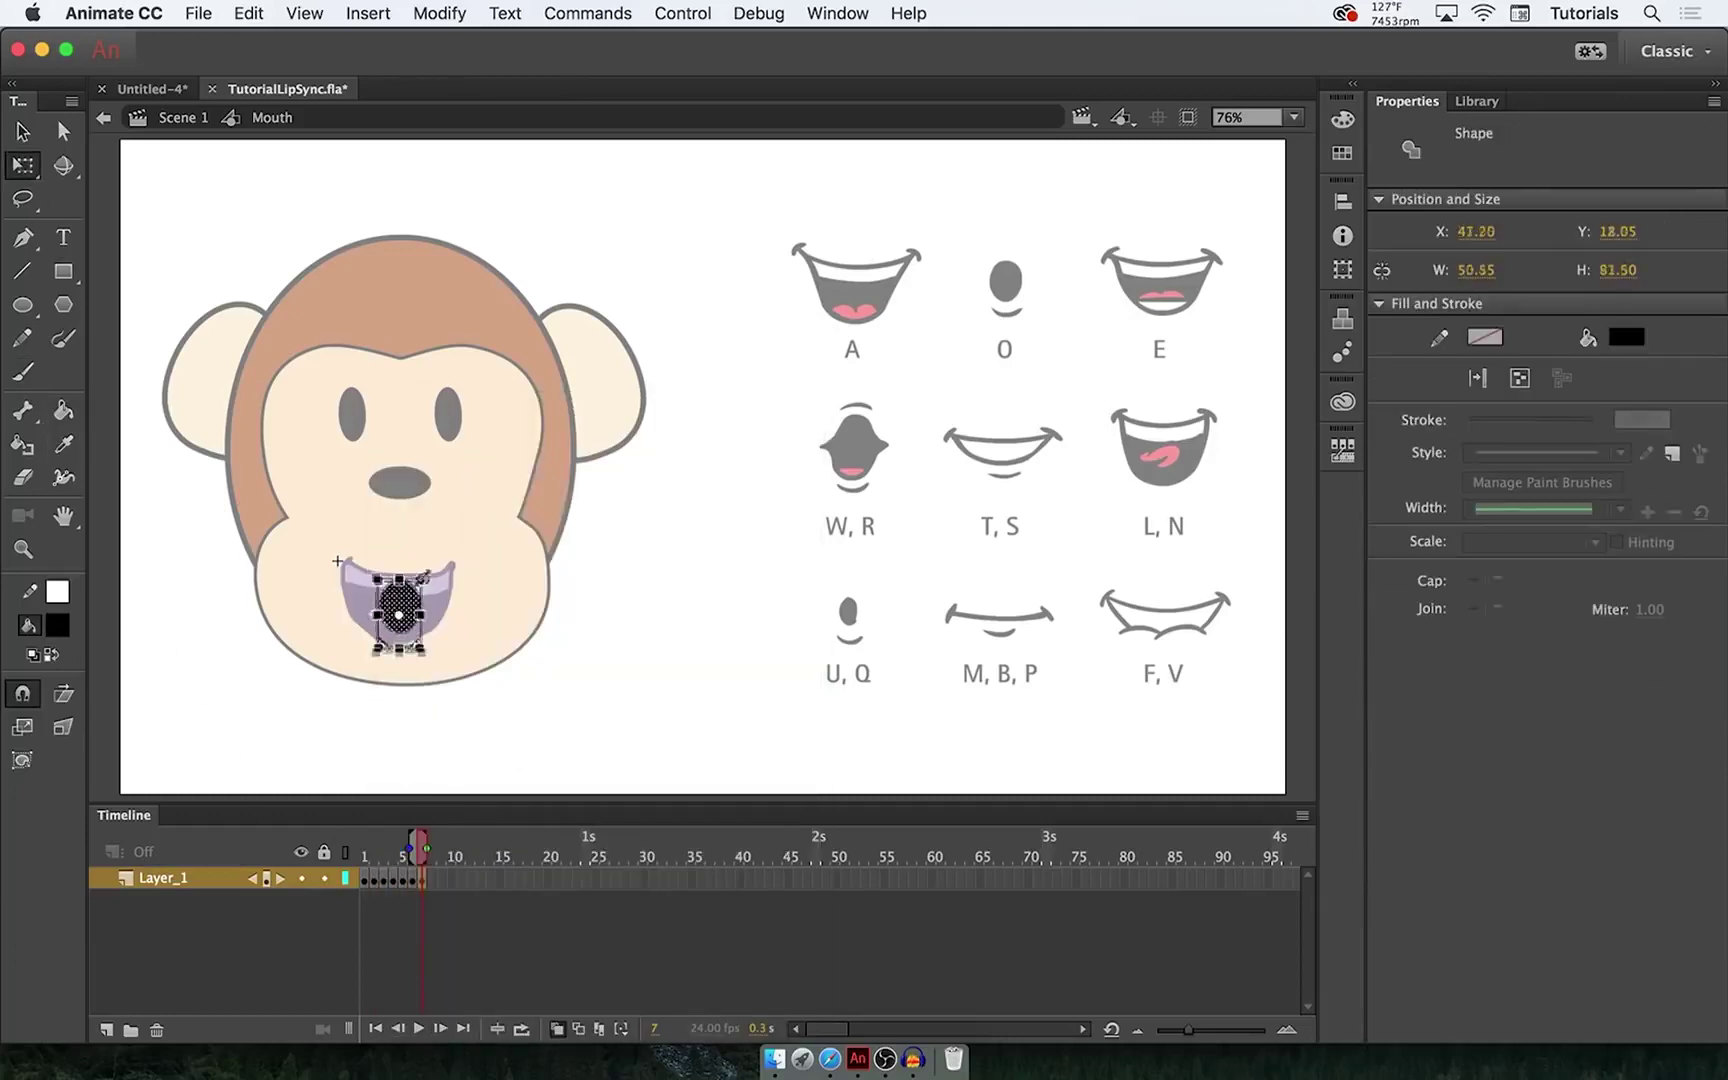
pyautogui.click(732, 771)
# - On a blank keyframe at frame 8, brush the closed M, B, P mouth with a short lip line below it
pyautogui.press('.')
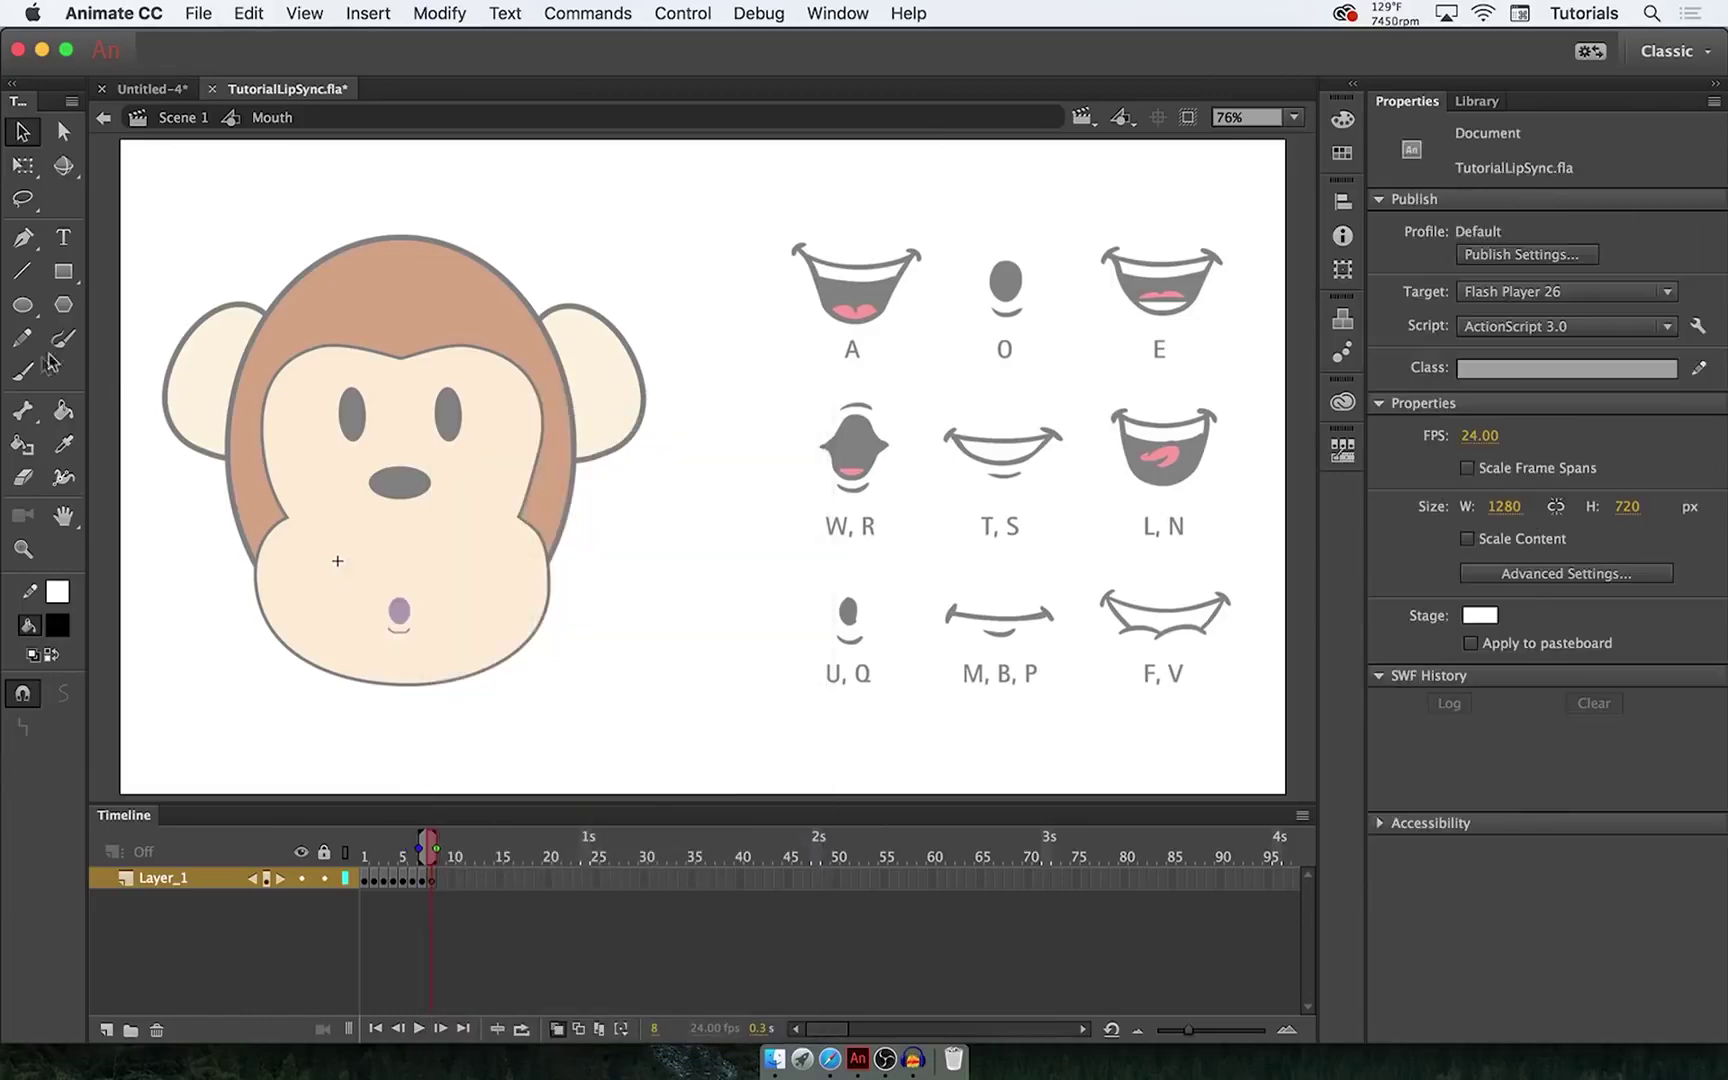
pyautogui.press('b')
pyautogui.moveTo(338, 604); pyautogui.dragTo(464, 602)
pyautogui.moveTo(381, 630); pyautogui.dragTo(410, 620)
# - Insert a blank keyframe at frame 9 and brush the F, V mouth with curved tooth lines under the upper lip
pyautogui.rightClick(442, 880)
pyautogui.click(515, 598)
pyautogui.moveTo(389, 638); pyautogui.dragTo(462, 612)
pyautogui.moveTo(340, 606); pyautogui.dragTo(480, 606)
pyautogui.moveTo(345, 613); pyautogui.dragTo(470, 630)
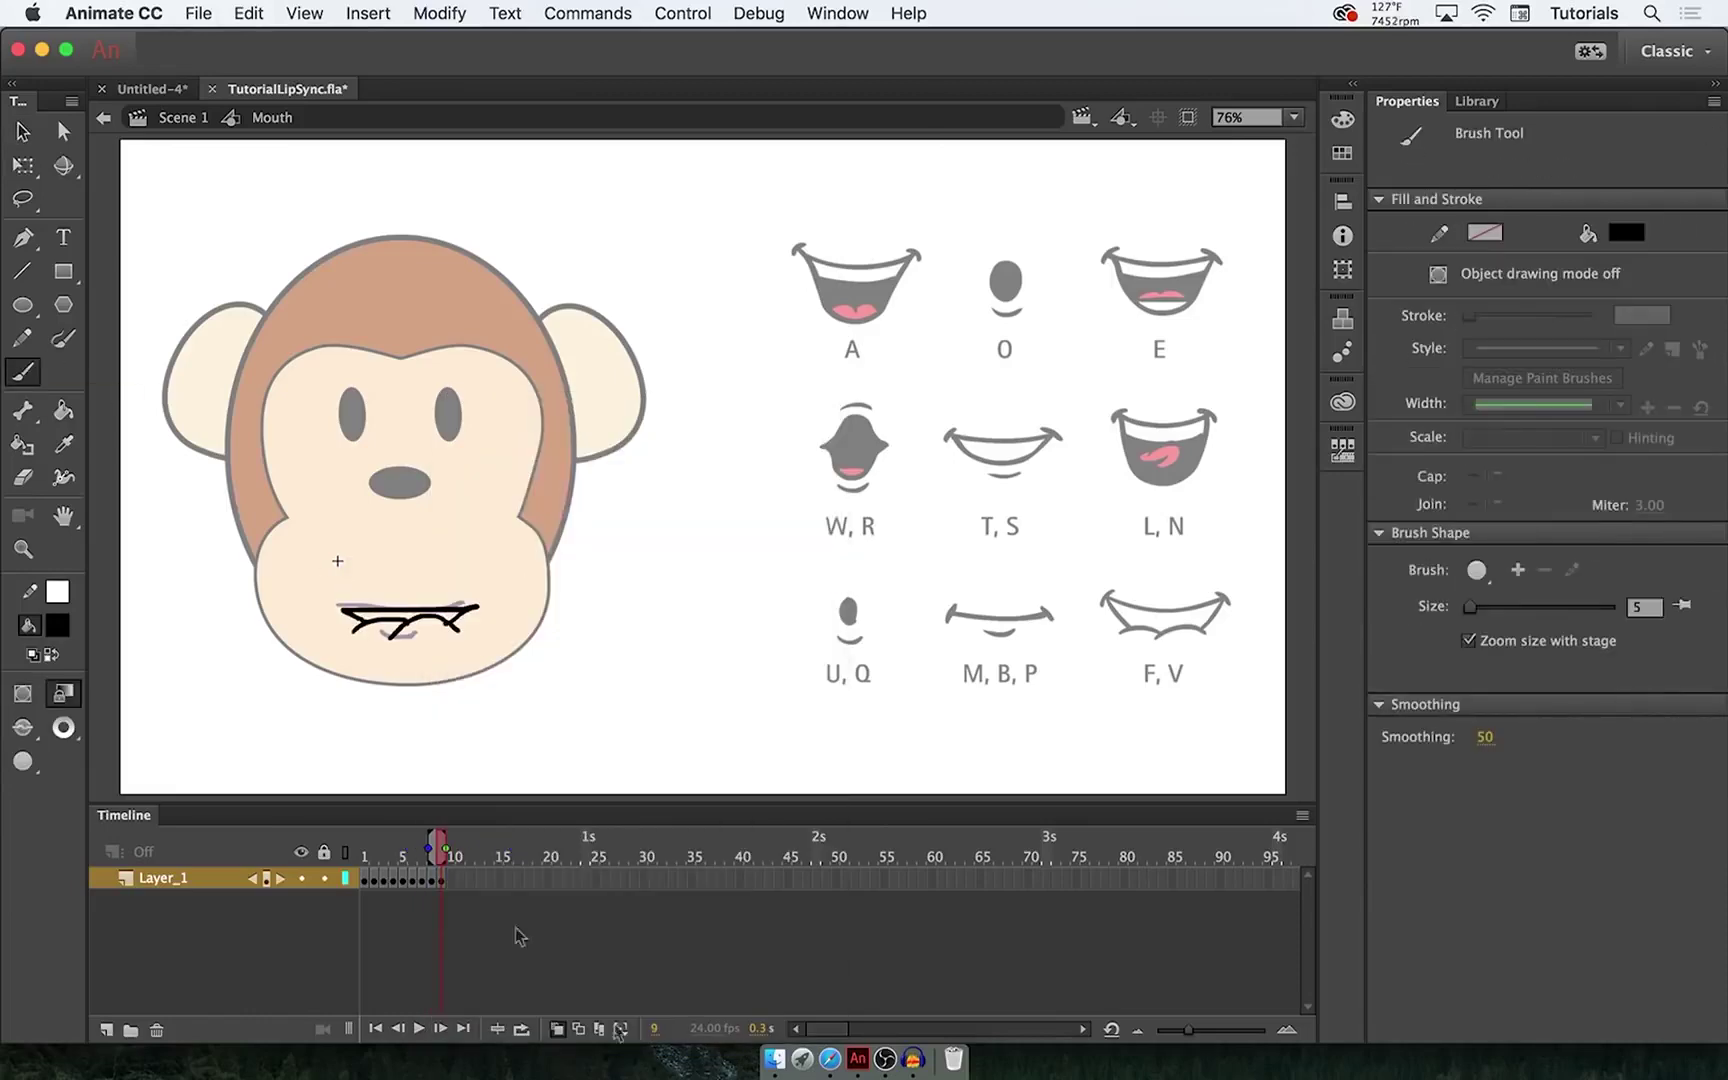
pyautogui.press('Return')
# - Fill the tongues of the L, N, W, R, E and A mouths dark red and return to Scene 1
pyautogui.press('k')
pyautogui.click(57, 625)
pyautogui.click(190, 800)
pyautogui.press(',')
pyautogui.press(',')
pyautogui.press(',')
pyautogui.press(',')
pyautogui.press(',')
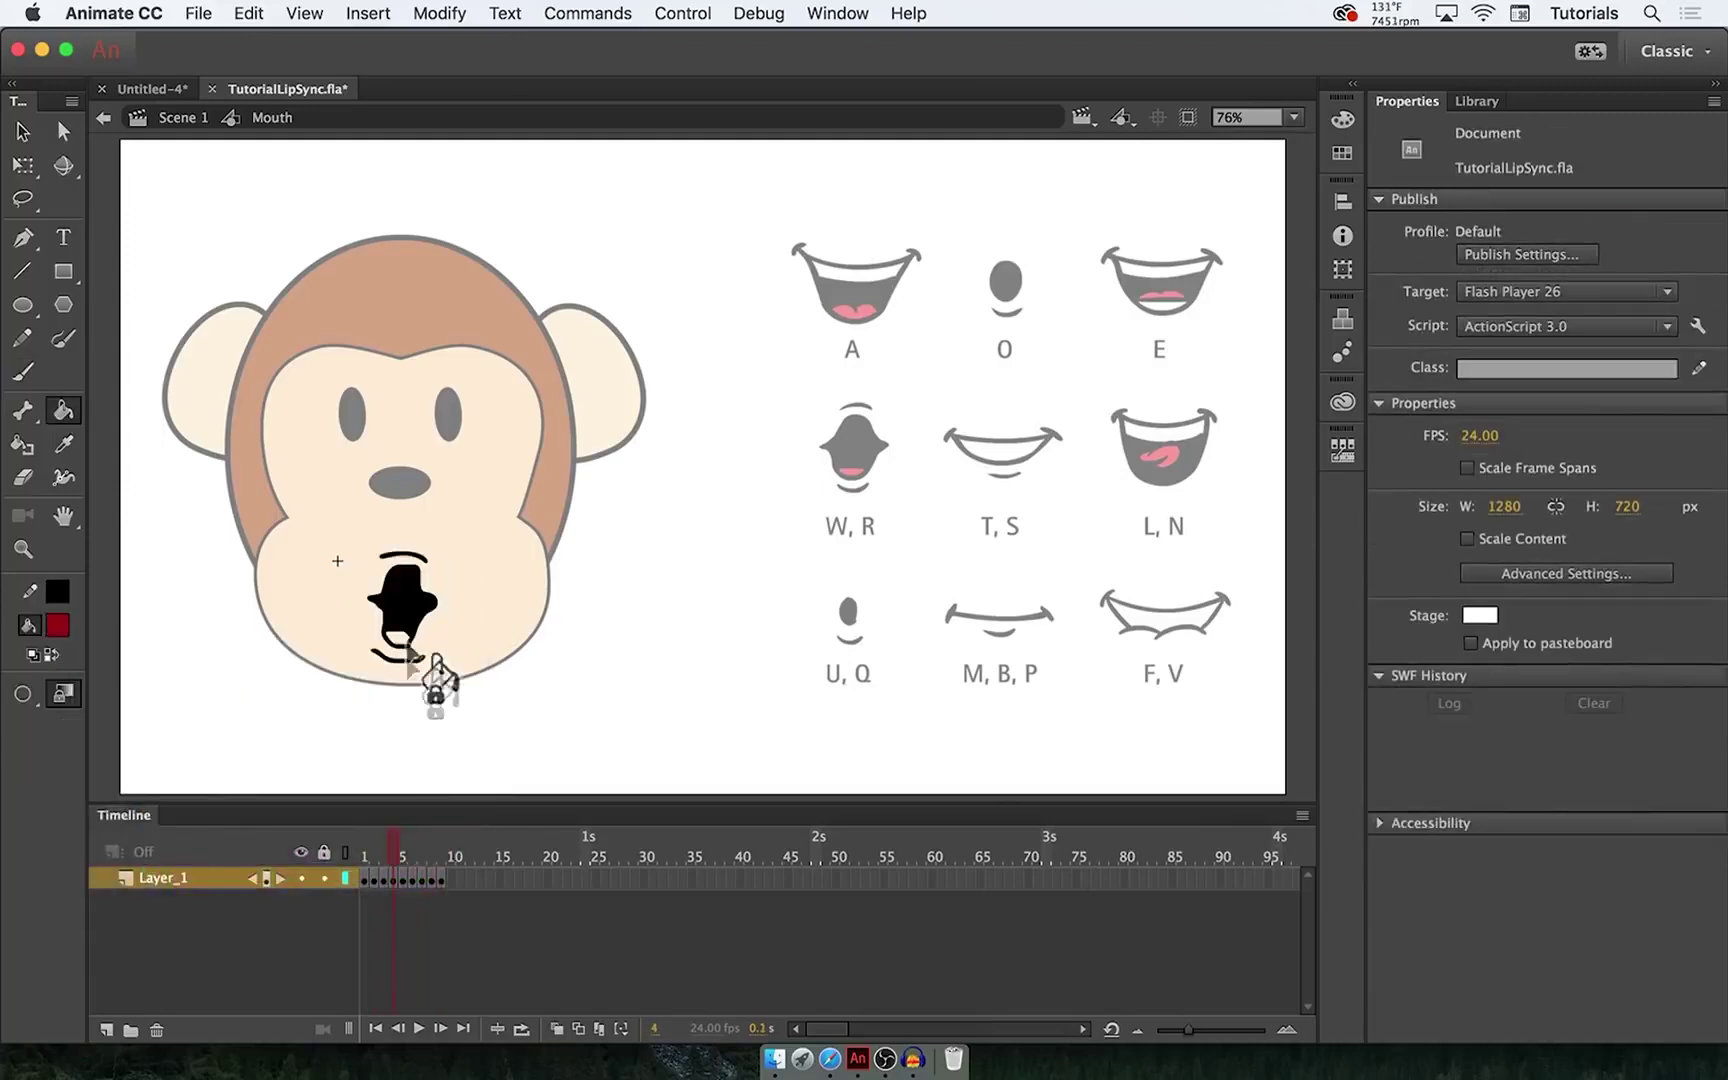
pyautogui.click(398, 638)
pyautogui.press(',')
pyautogui.click(420, 631)
pyautogui.press(',')
pyautogui.press(',')
pyautogui.click(397, 628)
pyautogui.press('v')
pyautogui.doubleClick(228, 262)
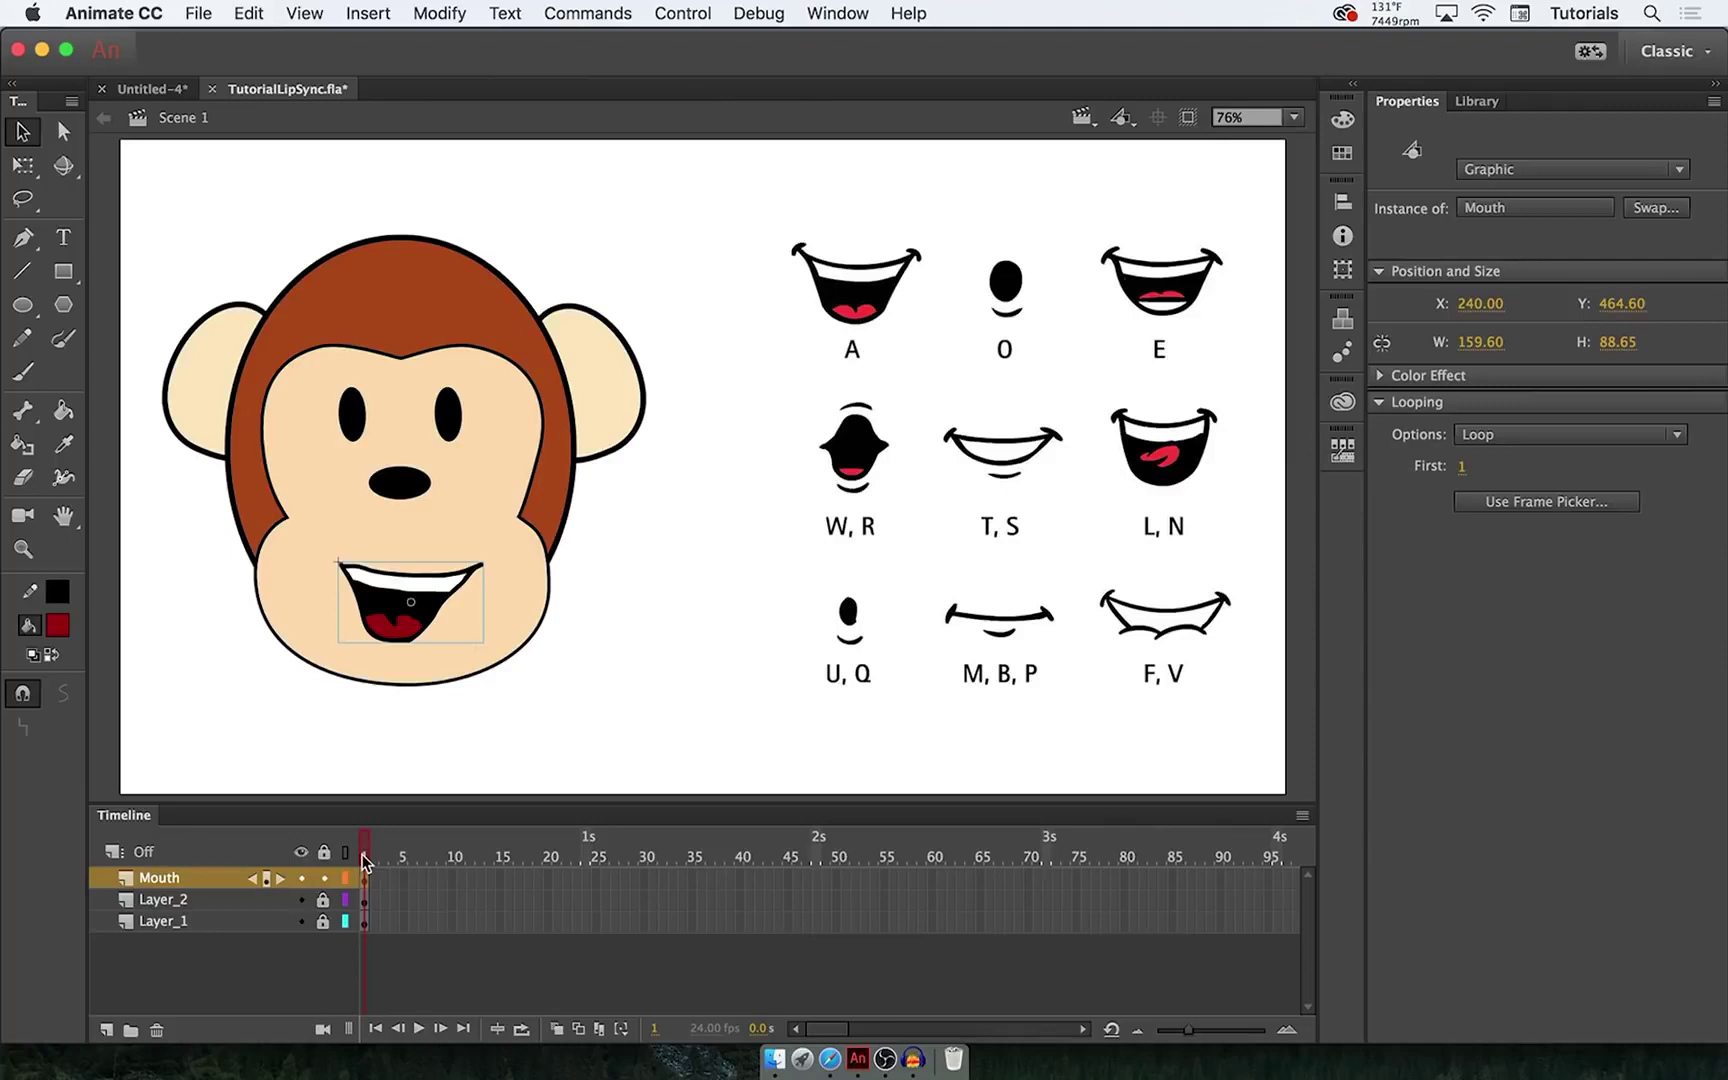
# - Insert a keyframe at frame 30 on the Mouth, Layer_2 and Layer_1 layers, and return to frame 1
pyautogui.moveTo(645, 880); pyautogui.dragTo(648, 930)
pyautogui.rightClick(641, 876)
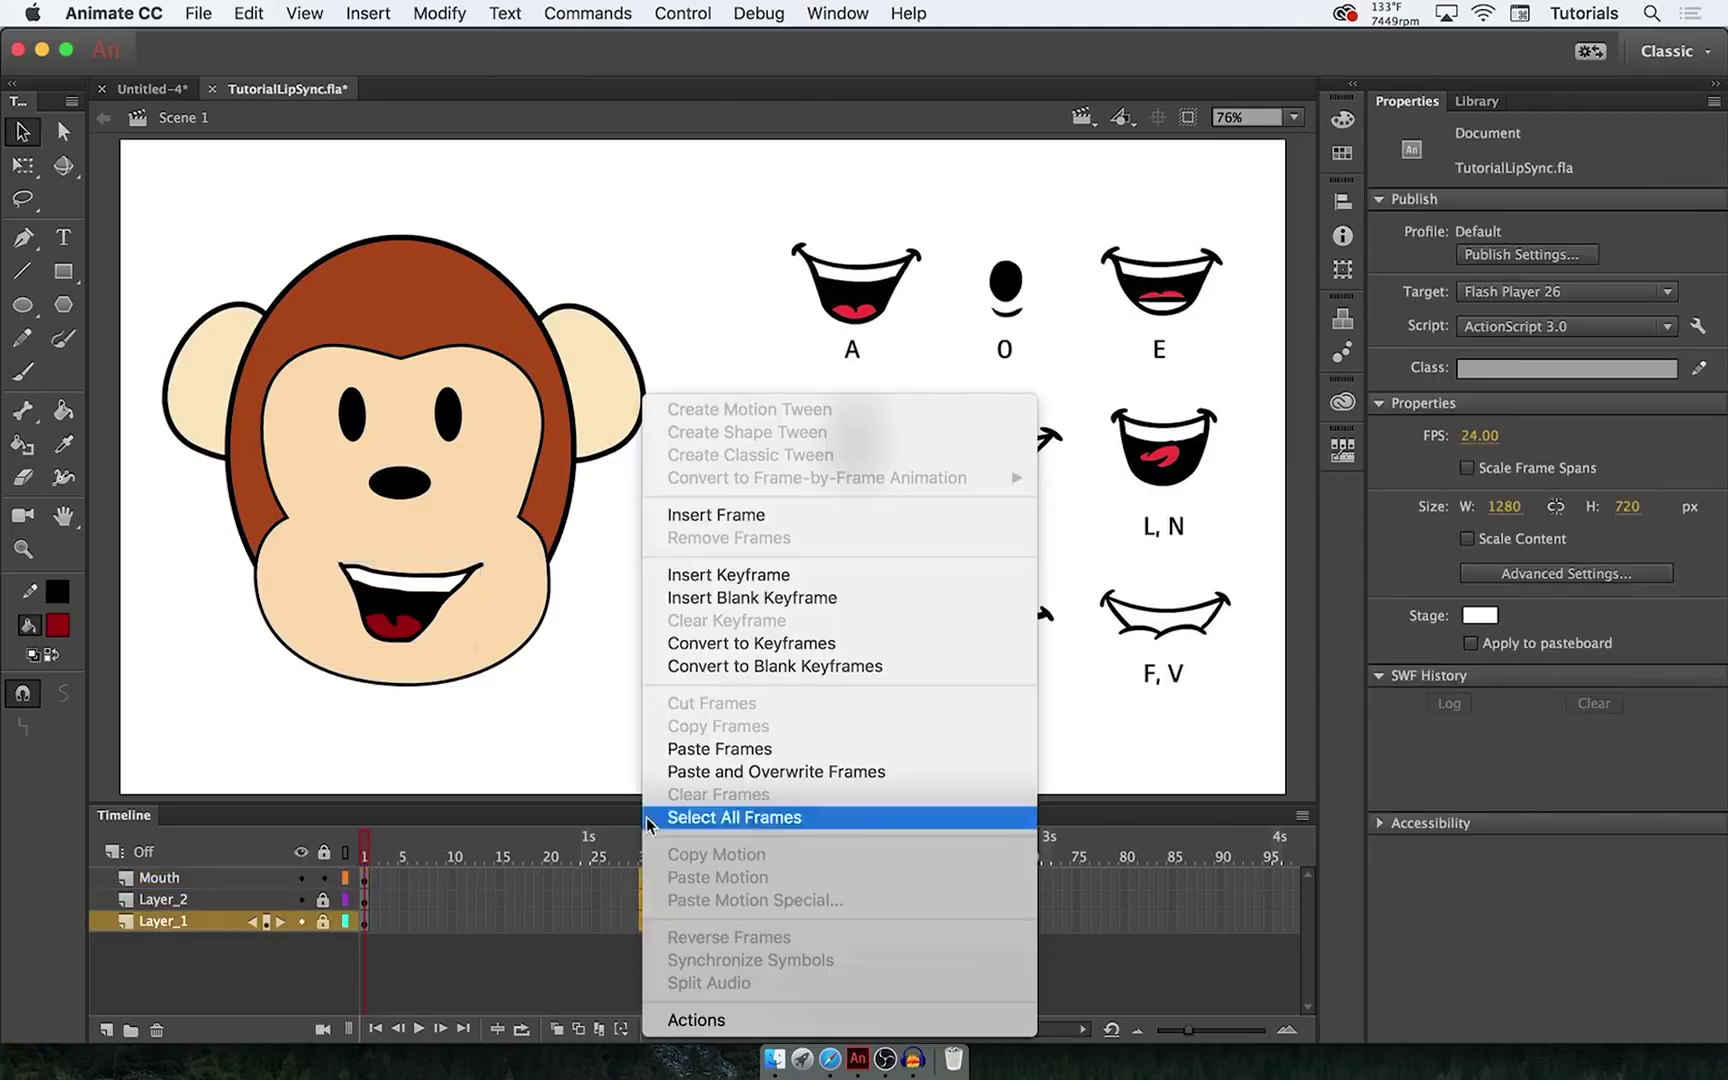
pyautogui.click(718, 575)
pyautogui.moveTo(634, 848); pyautogui.dragTo(344, 852)
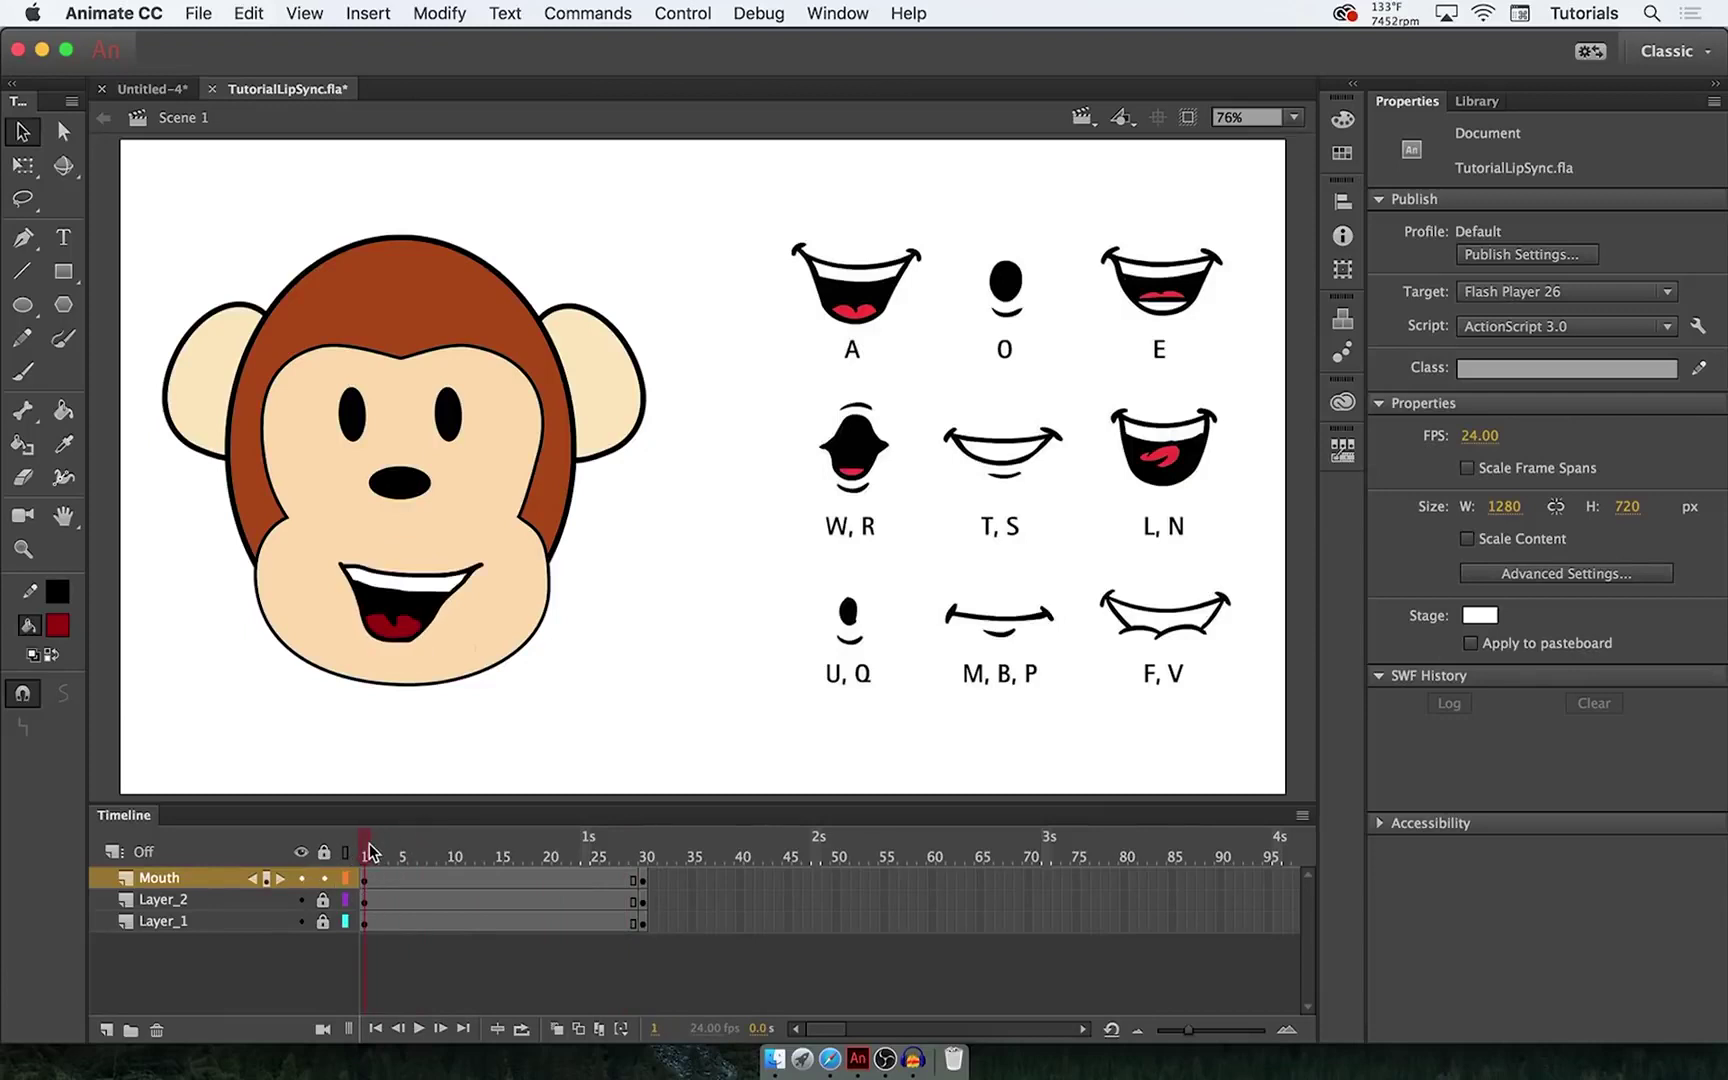
# - Select the monkey's mouth at frame 1 and open the Frame Picker, keeping it docked with the collapsed panels
pyautogui.click(414, 592)
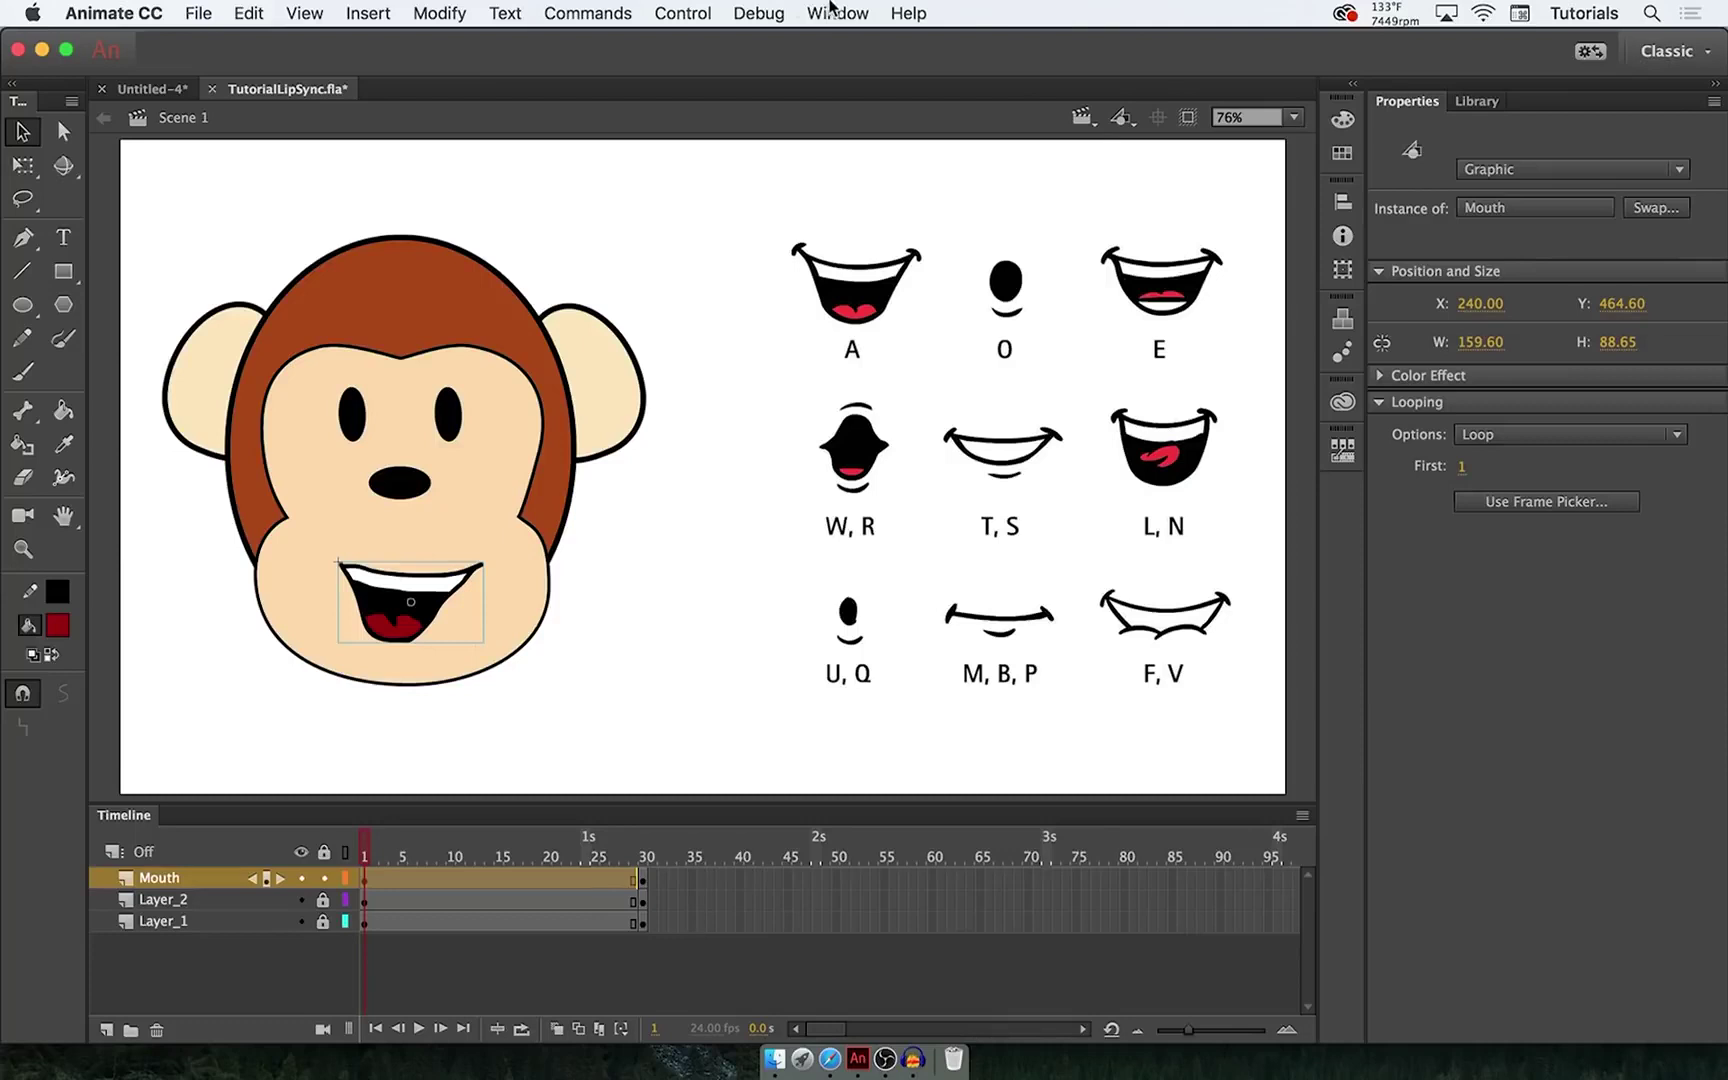
pyautogui.click(830, 12)
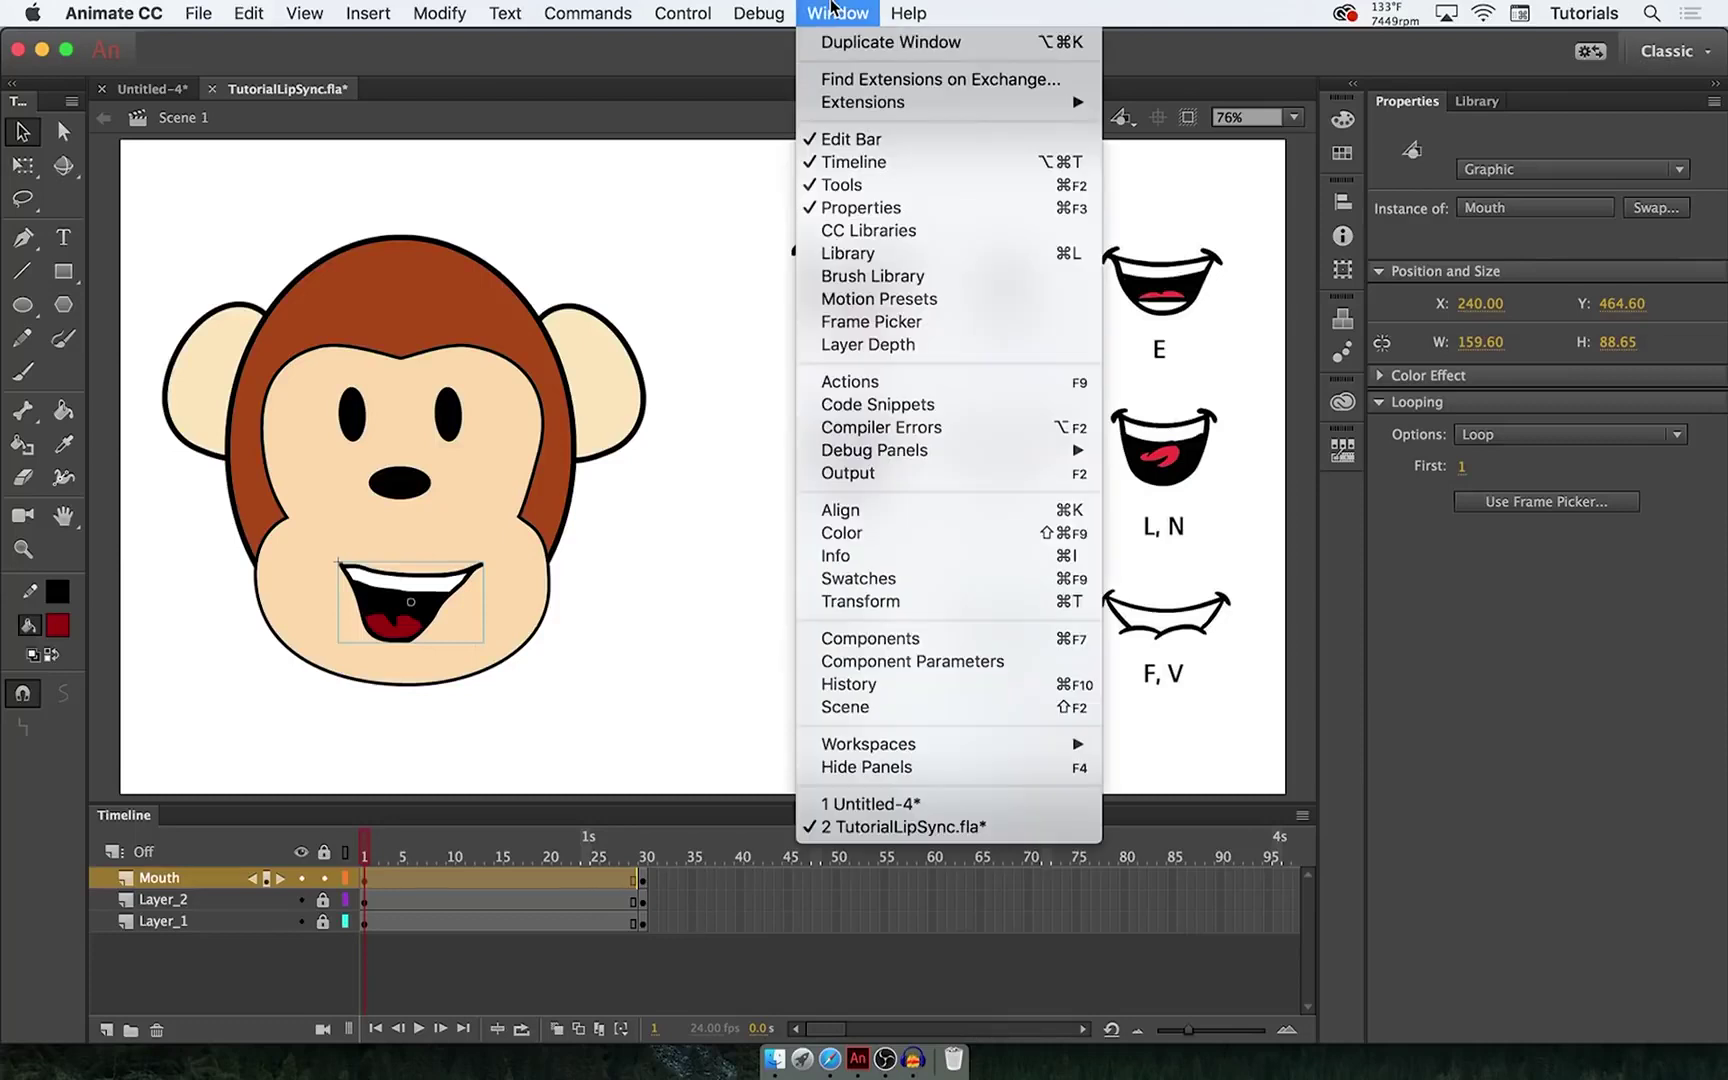
pyautogui.click(944, 323)
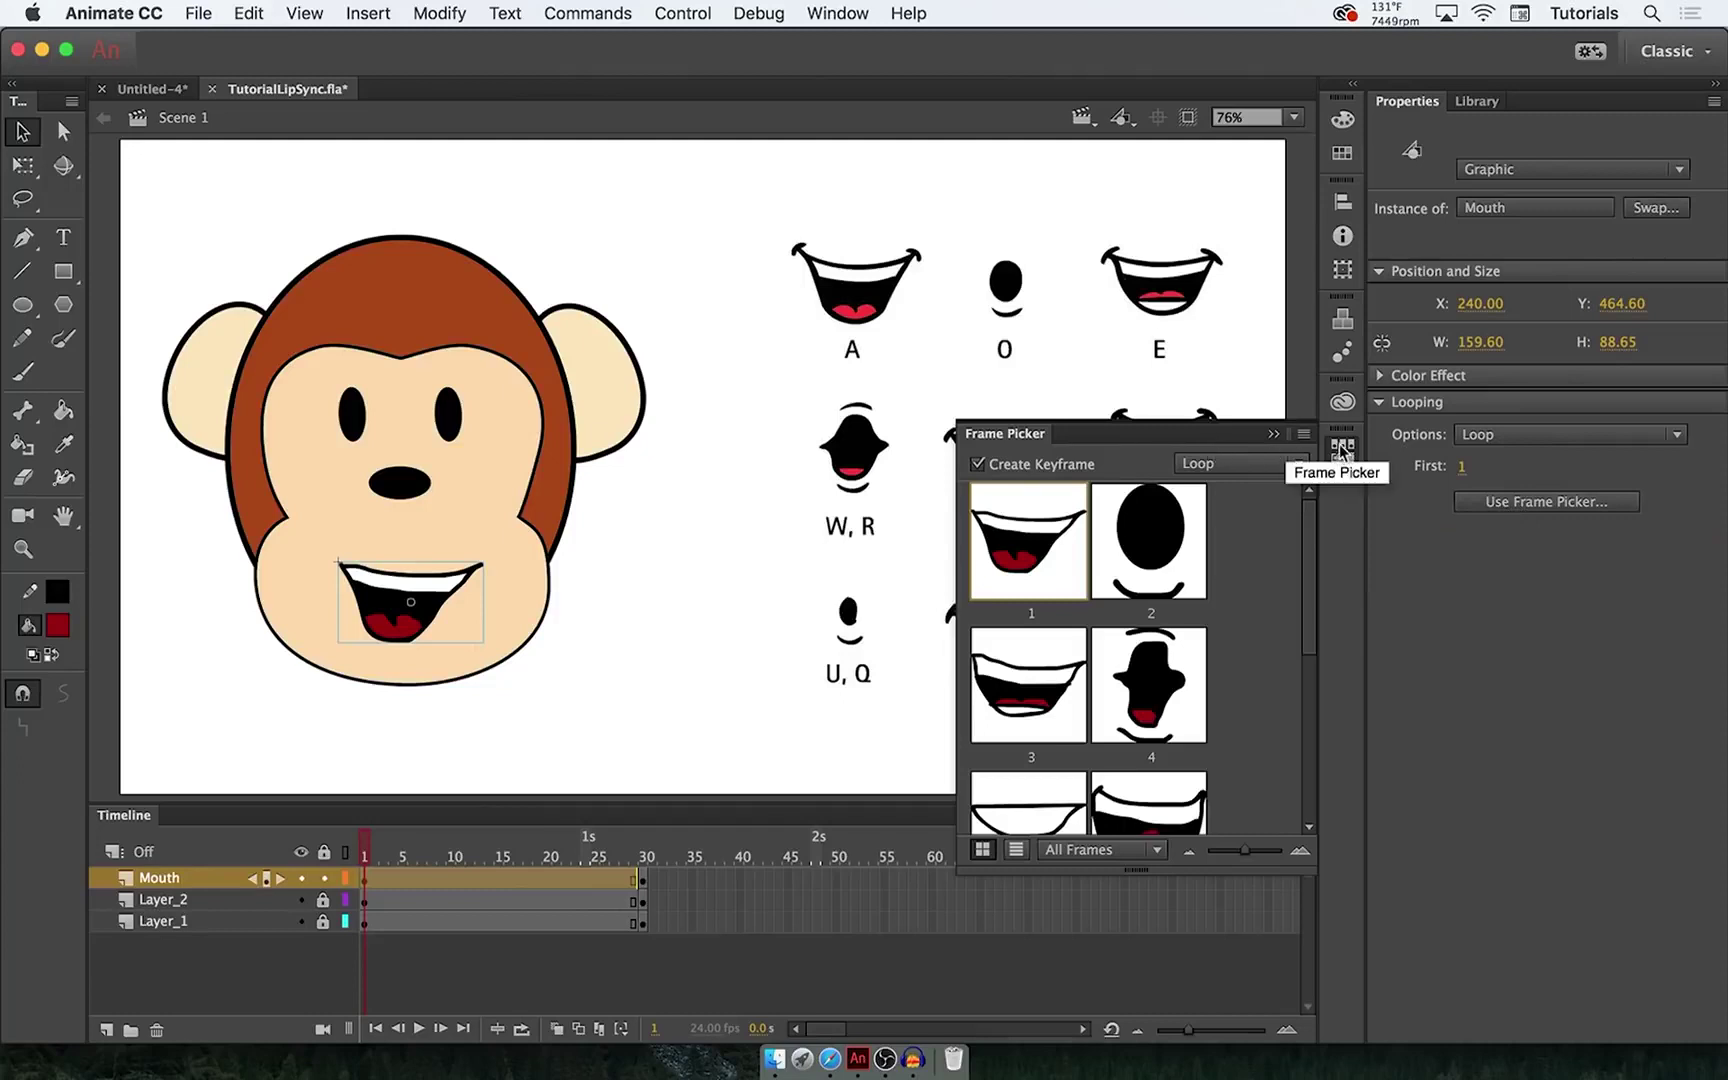
pyautogui.moveTo(1015, 432); pyautogui.dragTo(703, 240)
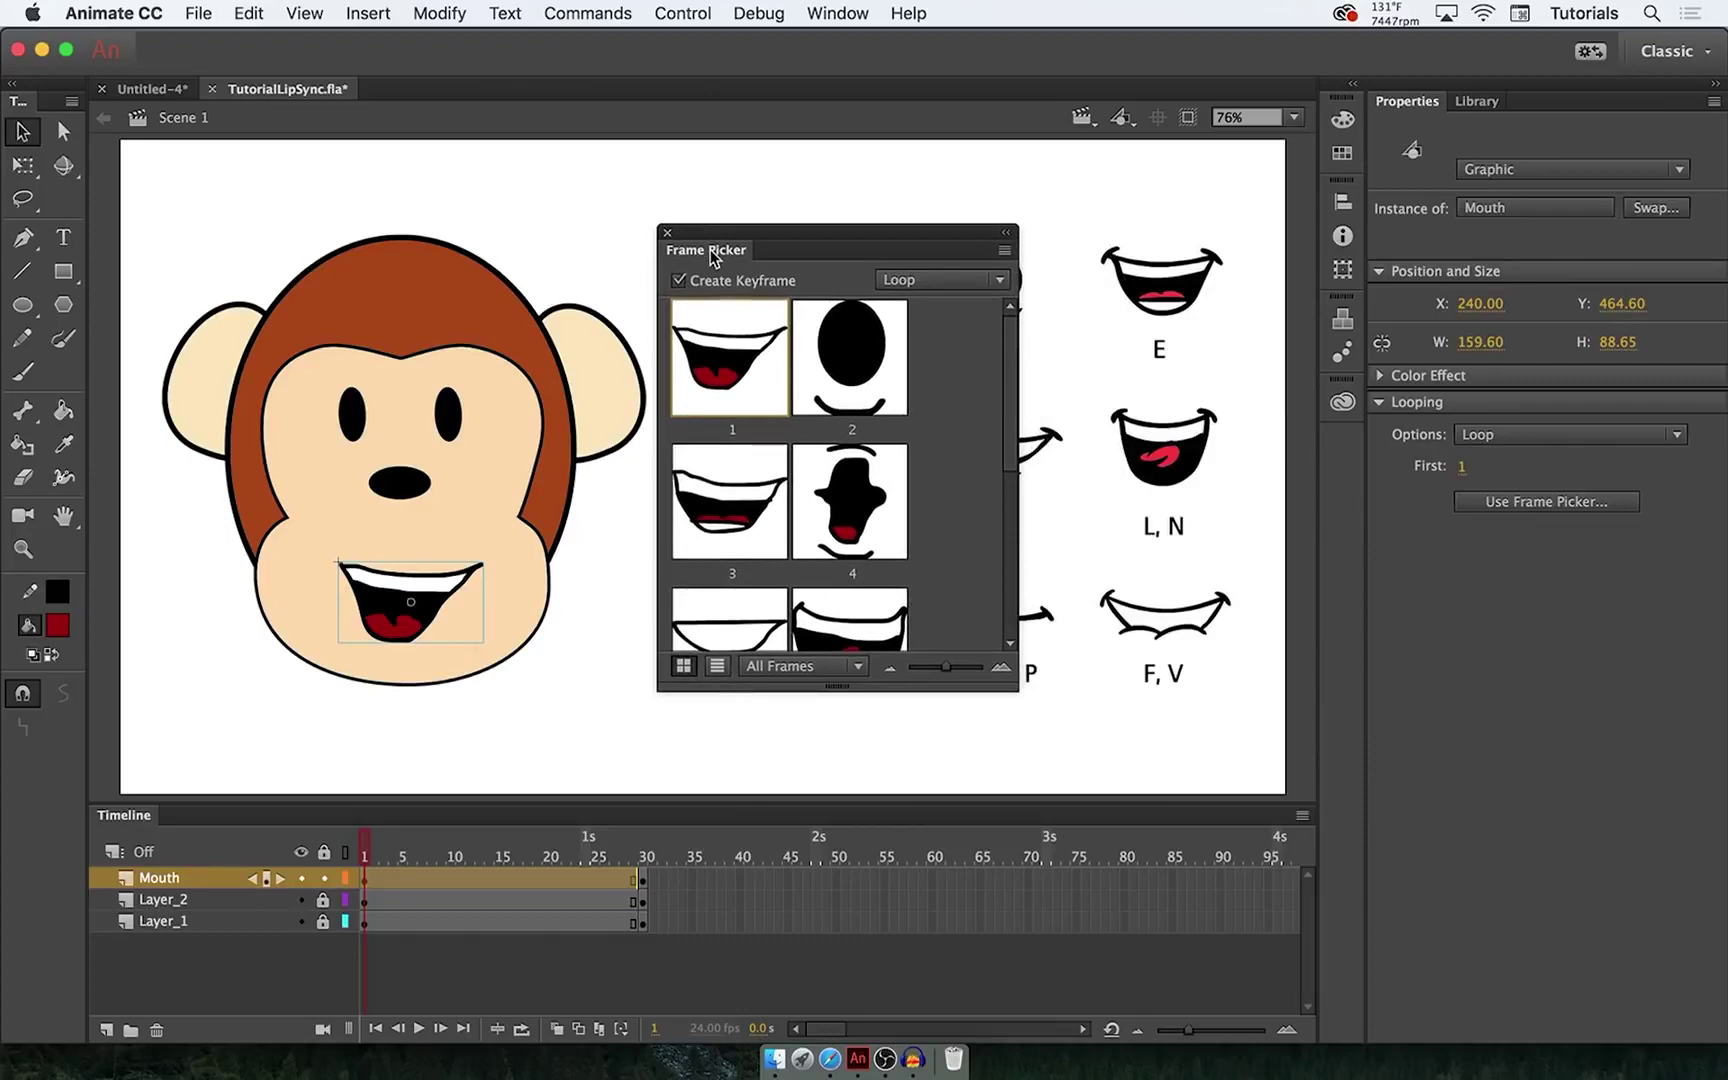
pyautogui.moveTo(712, 258); pyautogui.dragTo(1345, 449)
pyautogui.click(1345, 451)
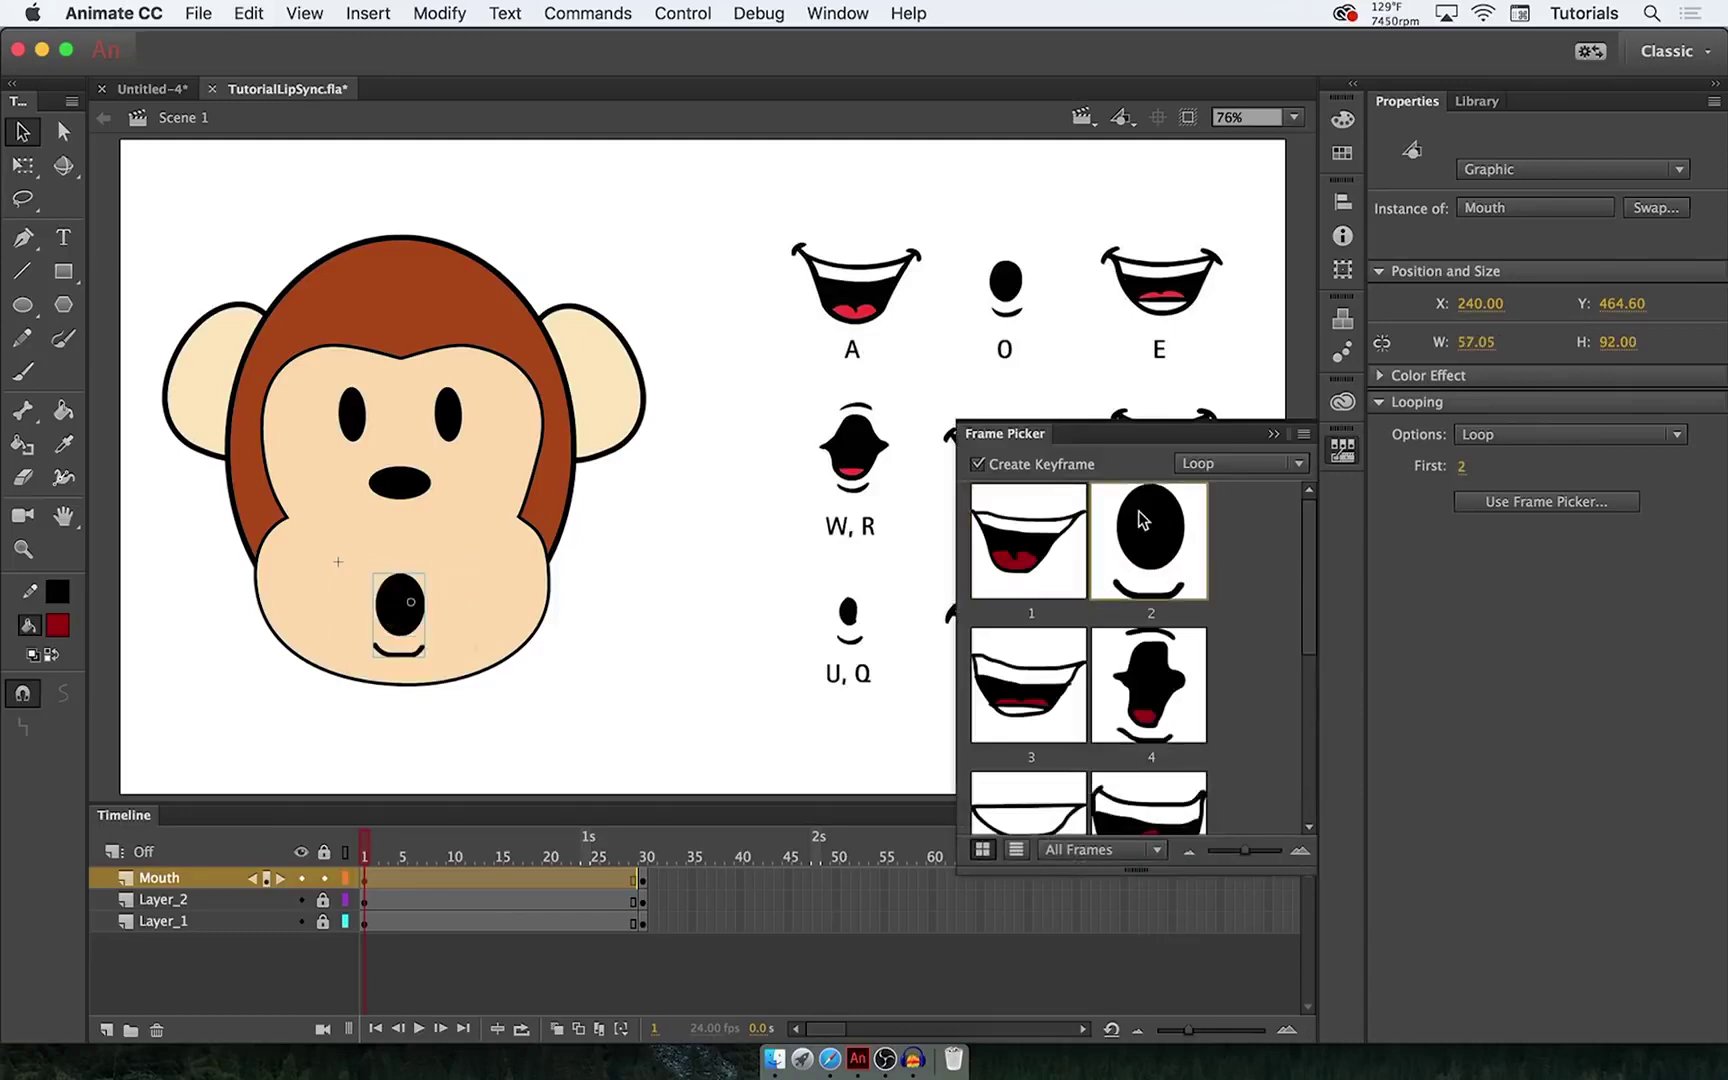
# - Try several mouth shapes on the monkey with the Frame Picker, finishing on mouth frame 1
pyautogui.click(1127, 689)
pyautogui.scroll(-4, 1127, 689)
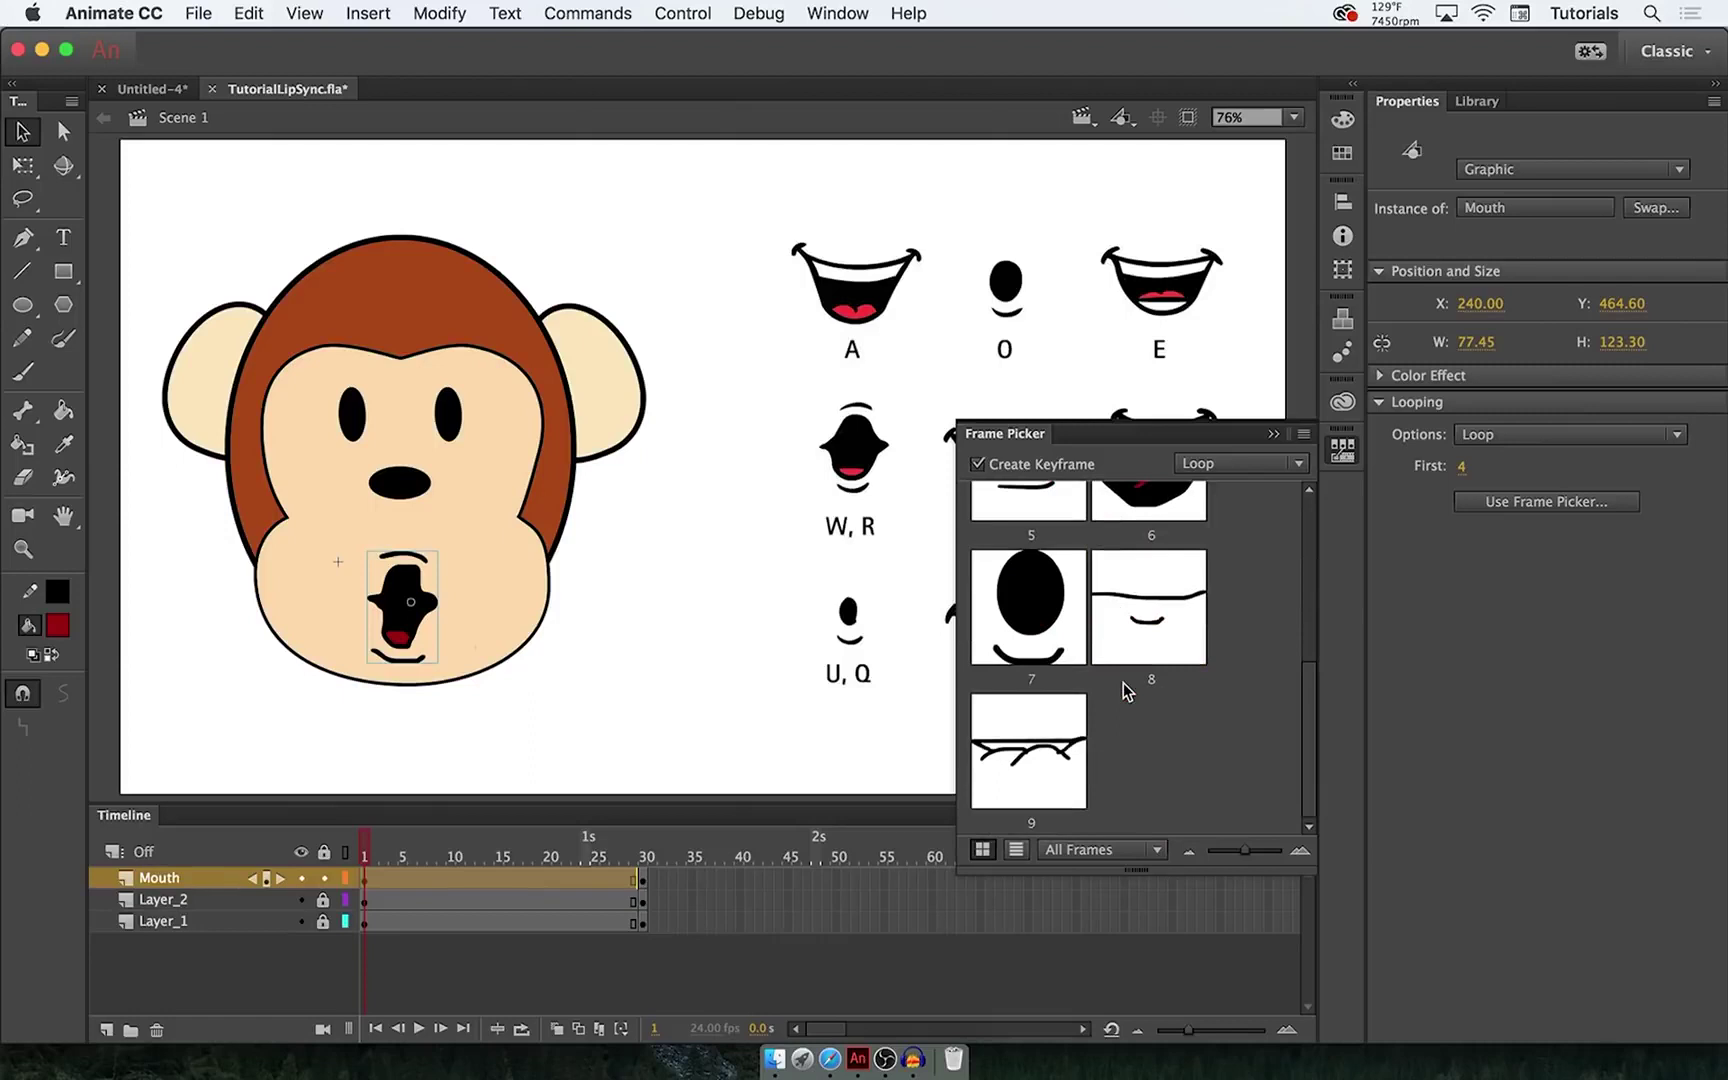
pyautogui.click(1130, 620)
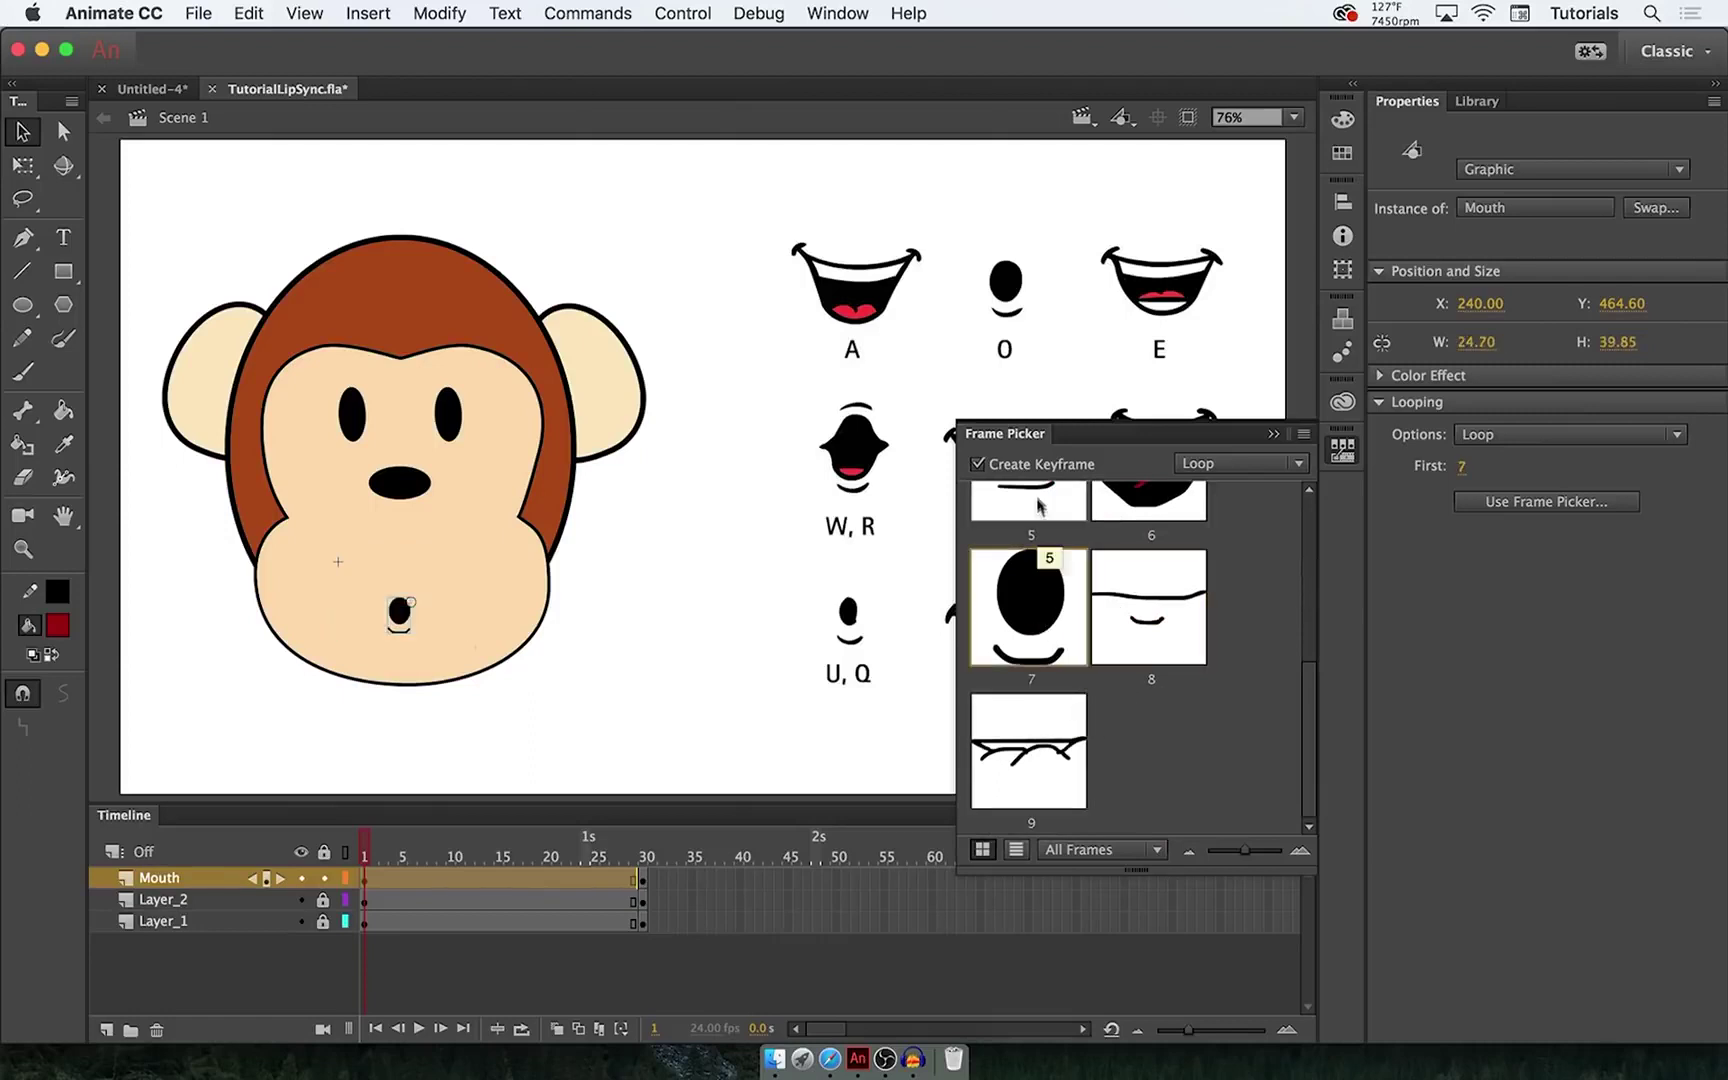
pyautogui.click(1125, 505)
pyautogui.scroll(4, 1125, 510)
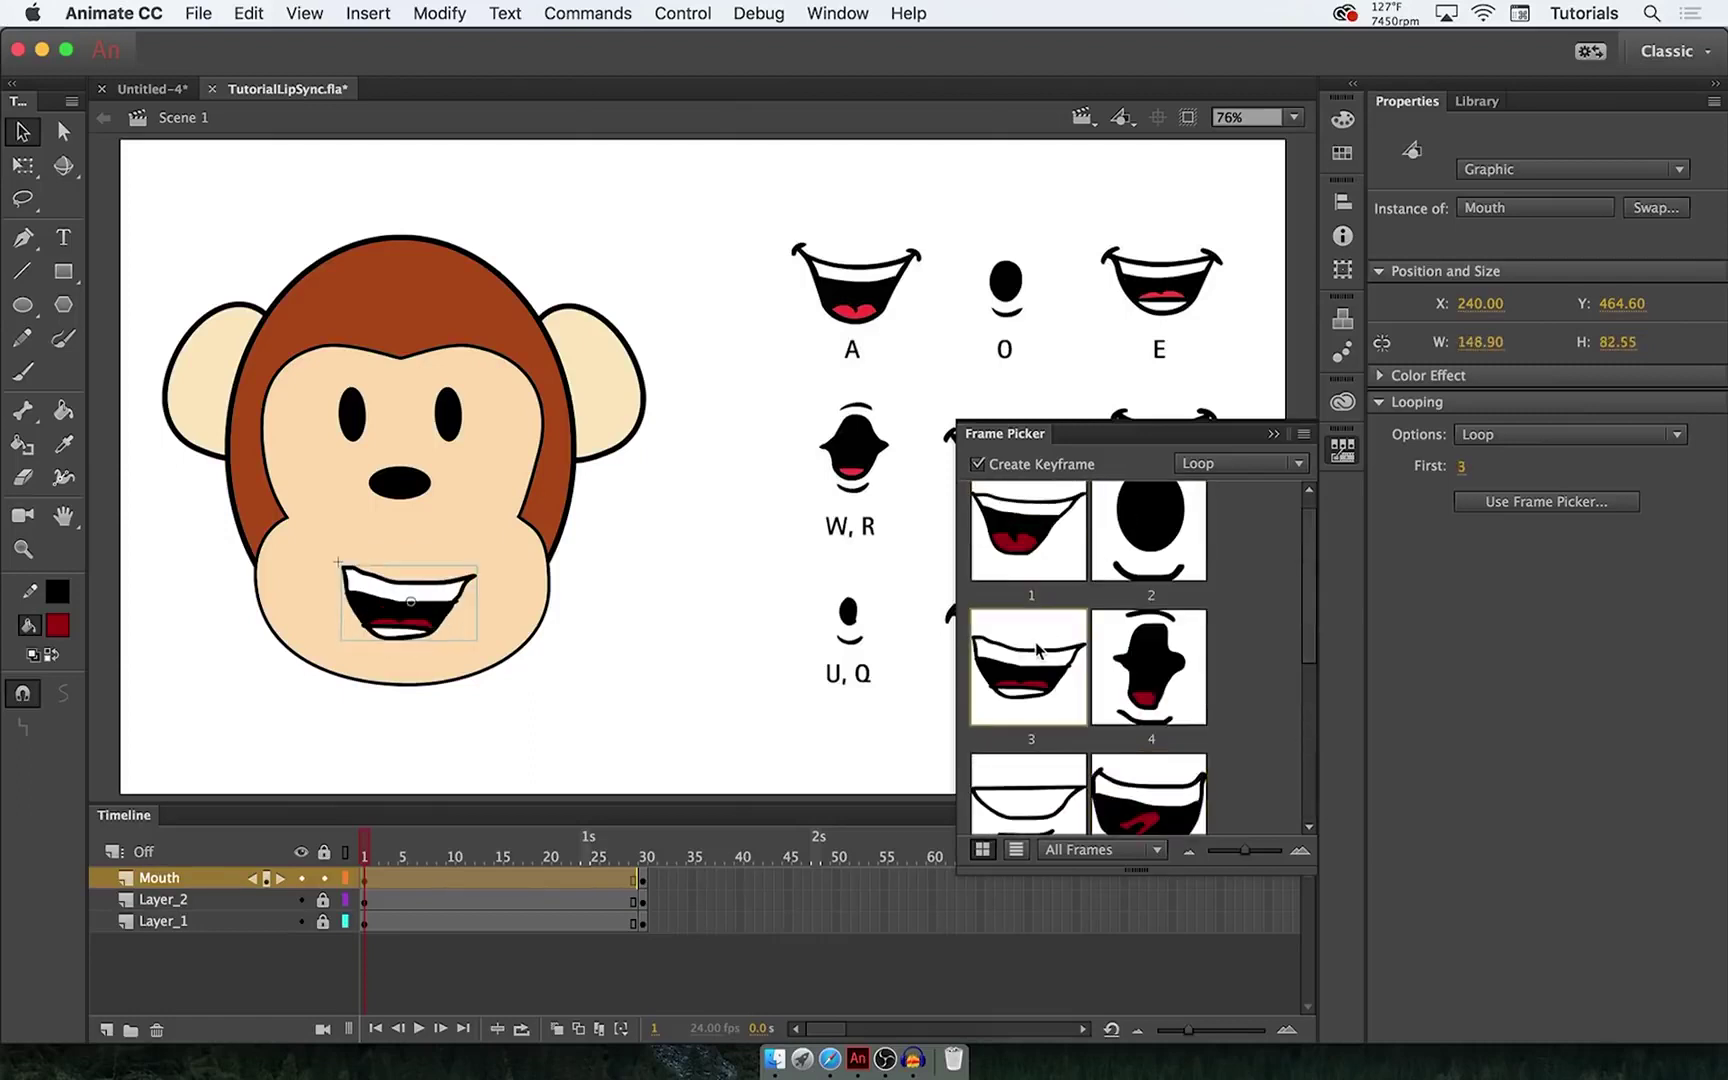
pyautogui.click(1150, 540)
pyautogui.click(1013, 540)
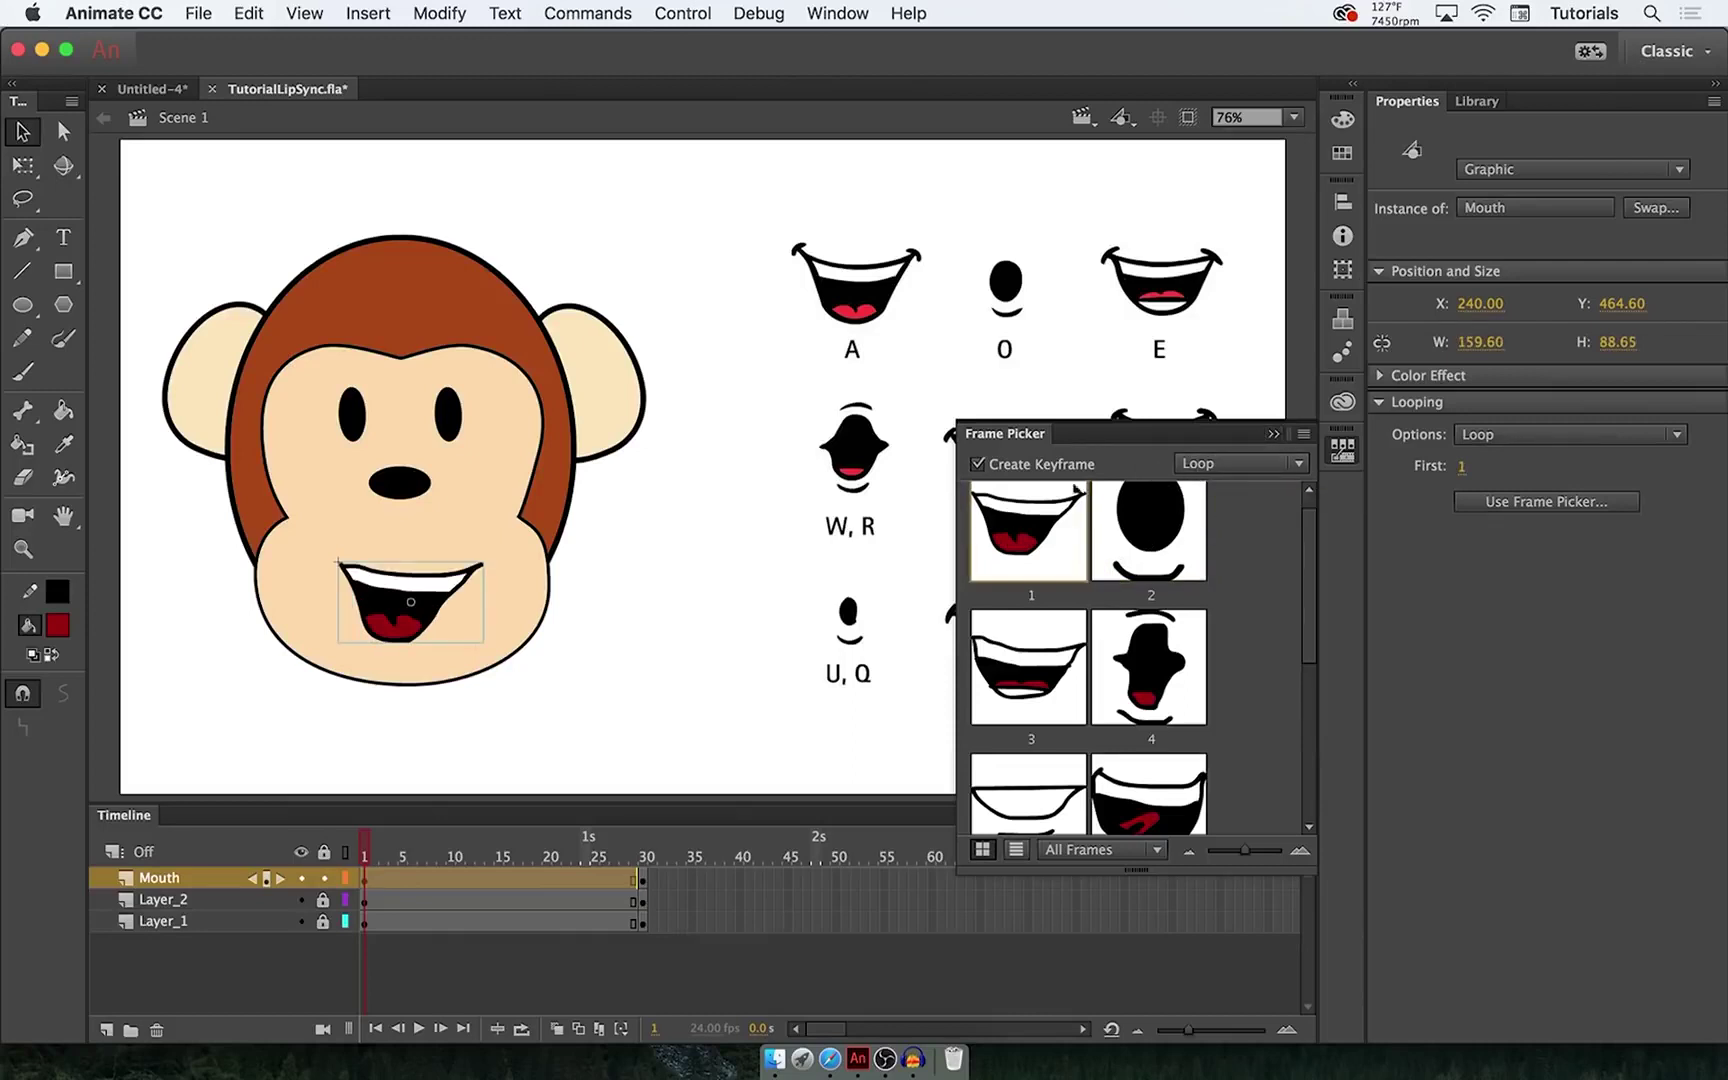
# - Set the looping option of the mouth at frame 1 to Single Frame in the Frame Picker
pyautogui.click(383, 857)
pyautogui.moveTo(383, 857)
pyautogui.mouseDown()
pyautogui.moveTo(497, 853)
pyautogui.moveTo(364, 850)
pyautogui.mouseUp()
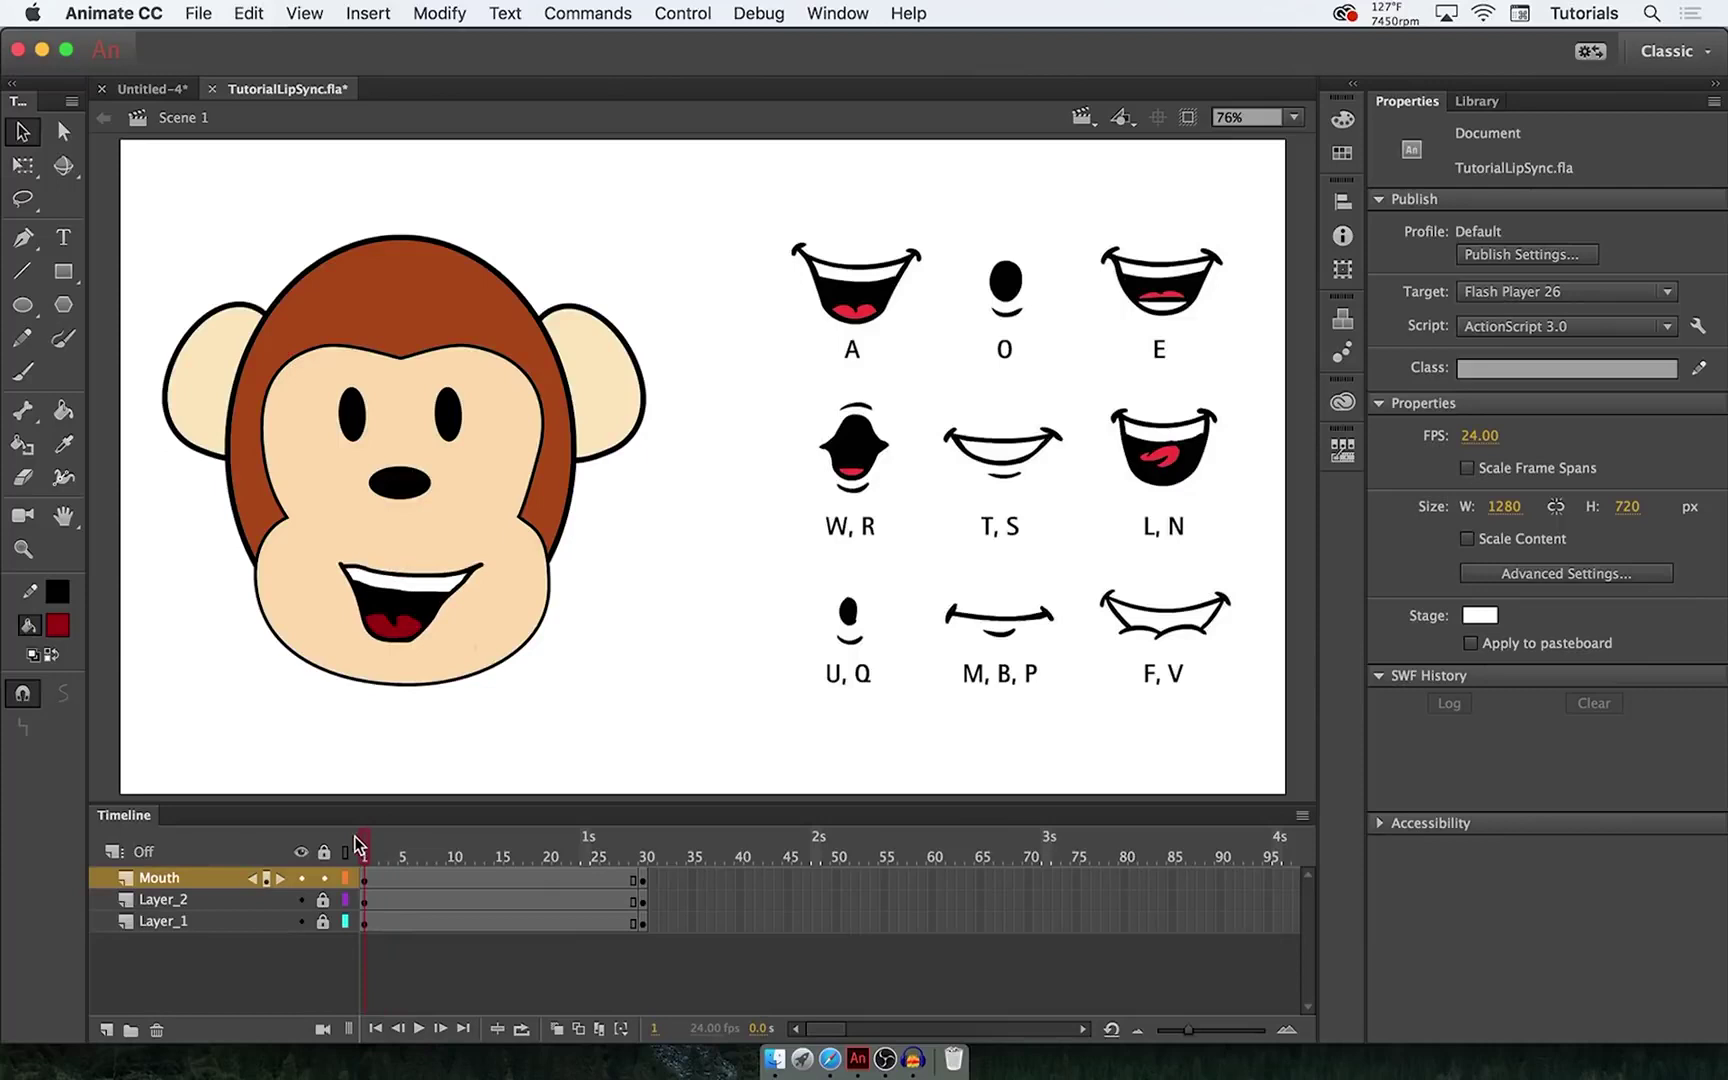
pyautogui.click(402, 615)
pyautogui.click(1340, 452)
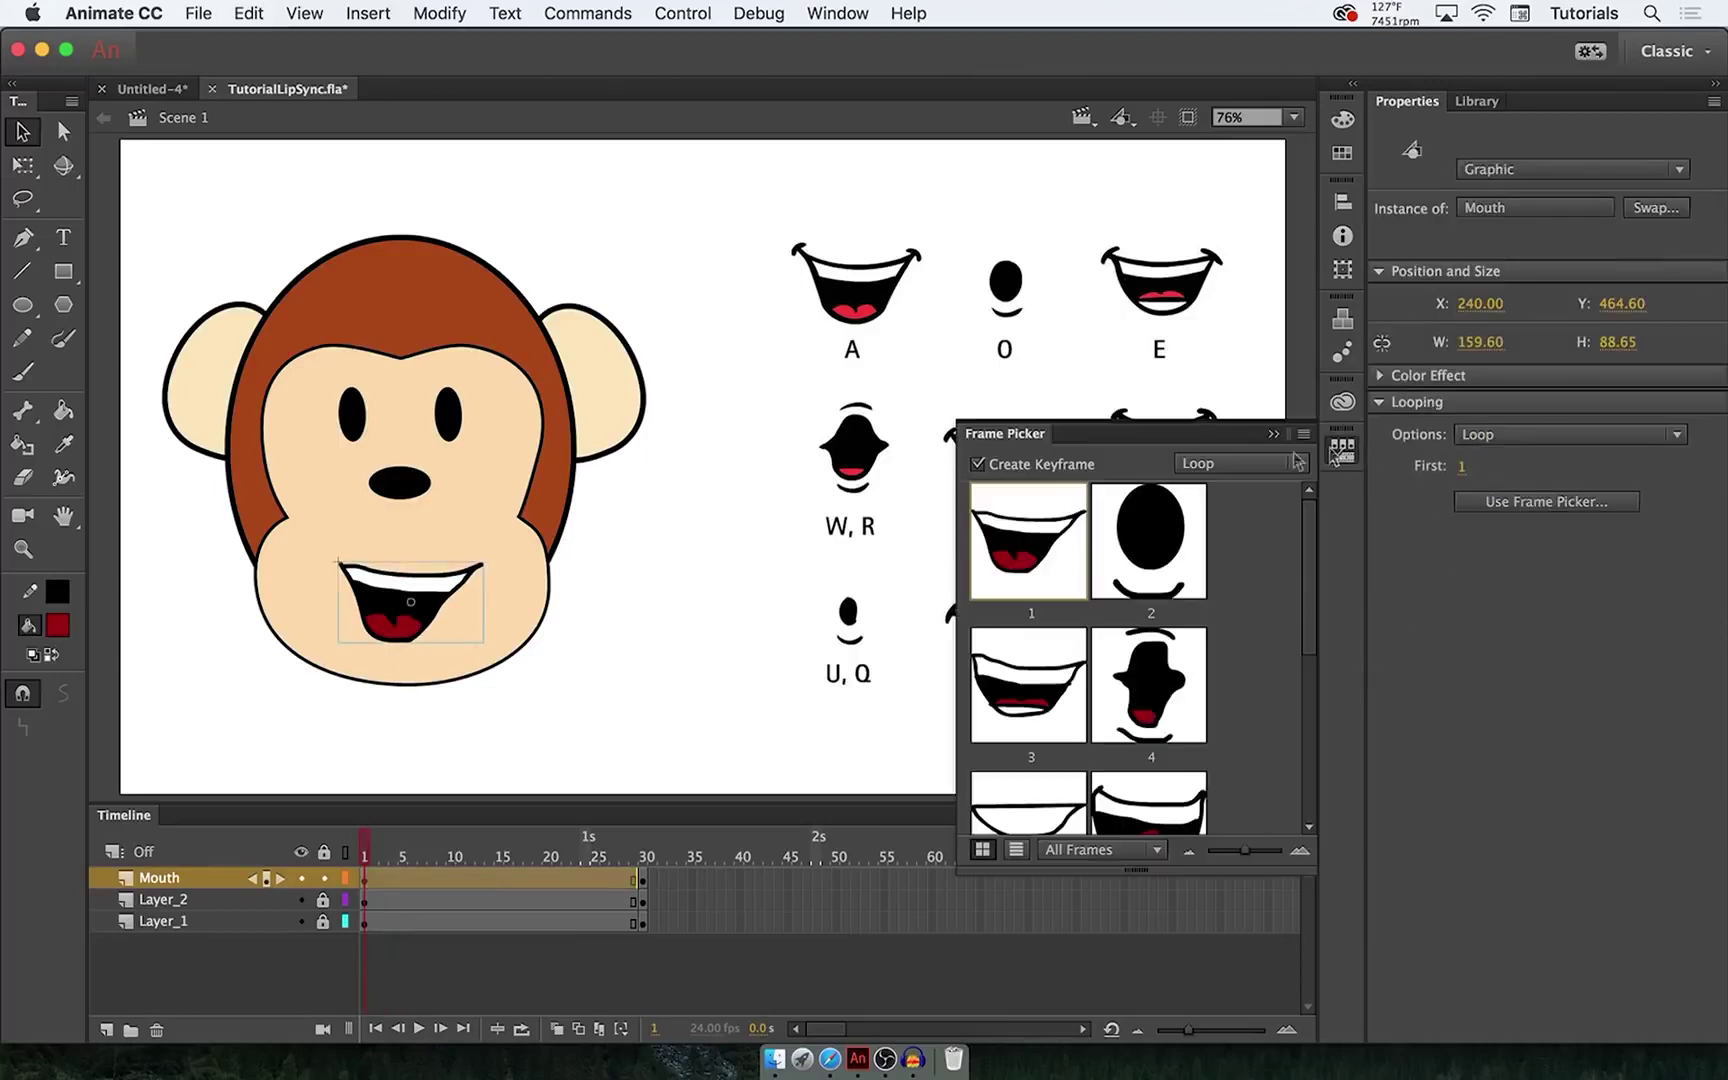
pyautogui.click(1226, 463)
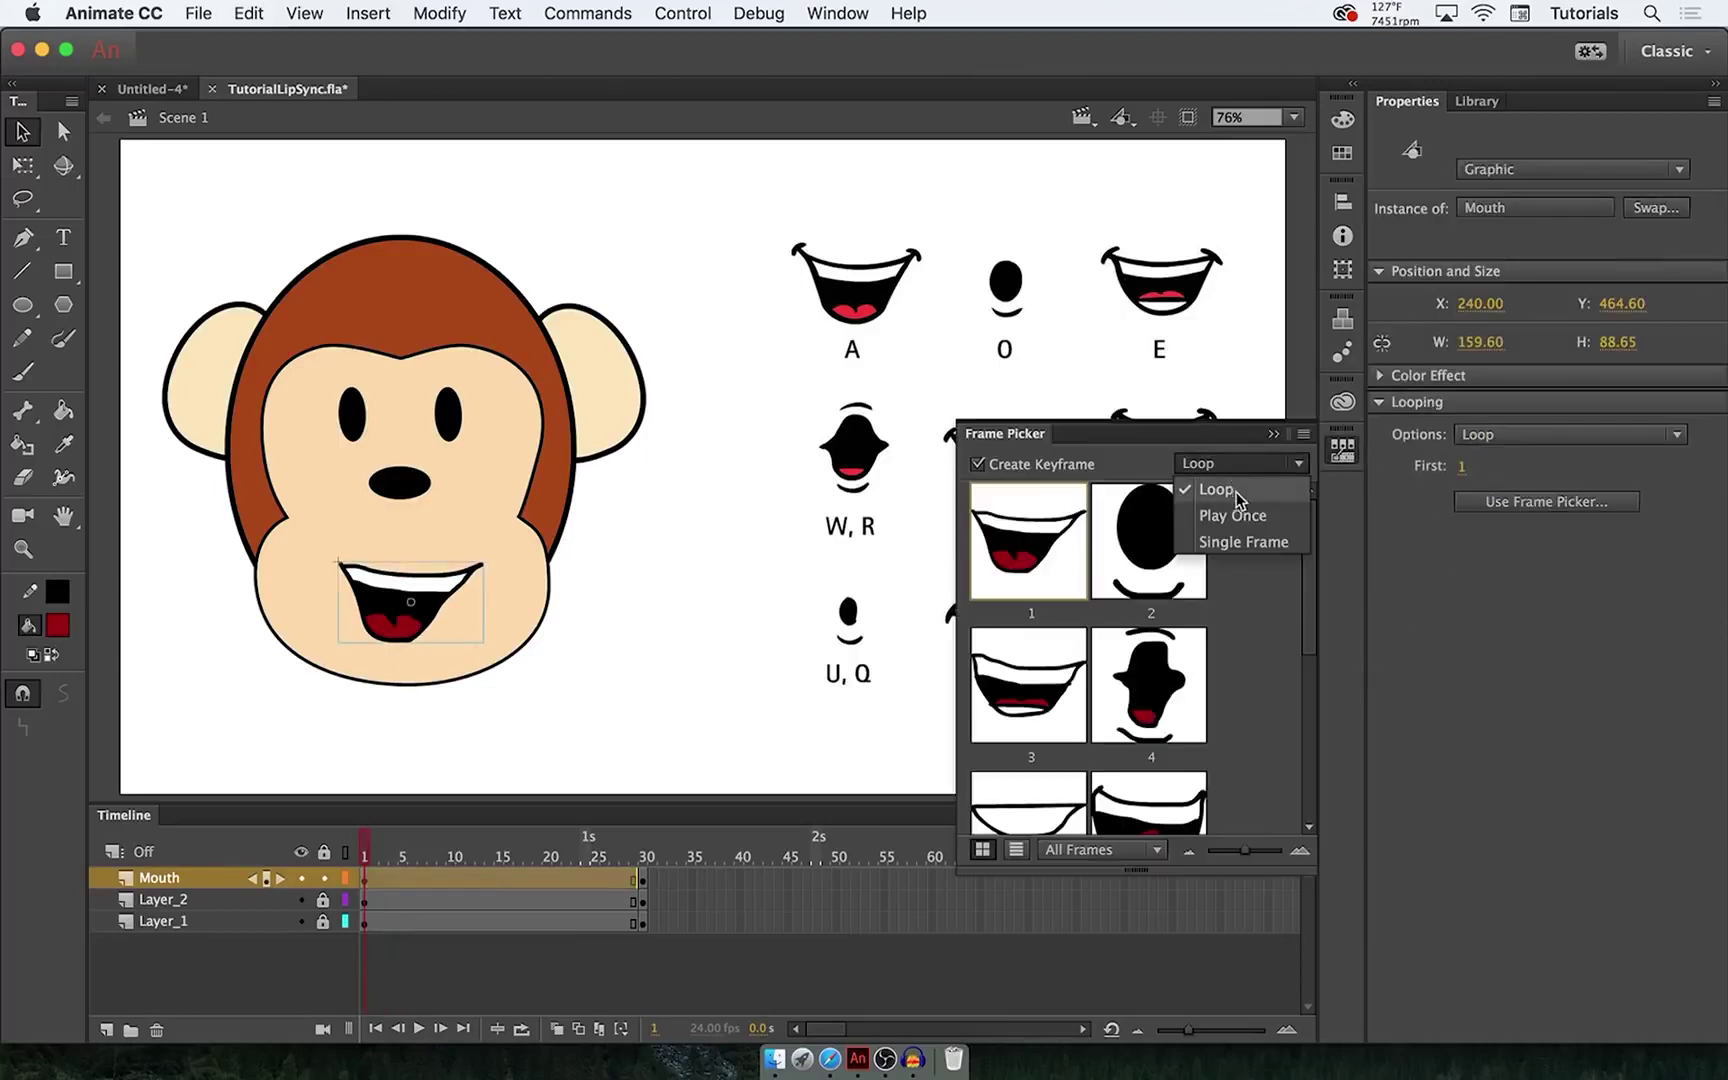
pyautogui.click(1239, 541)
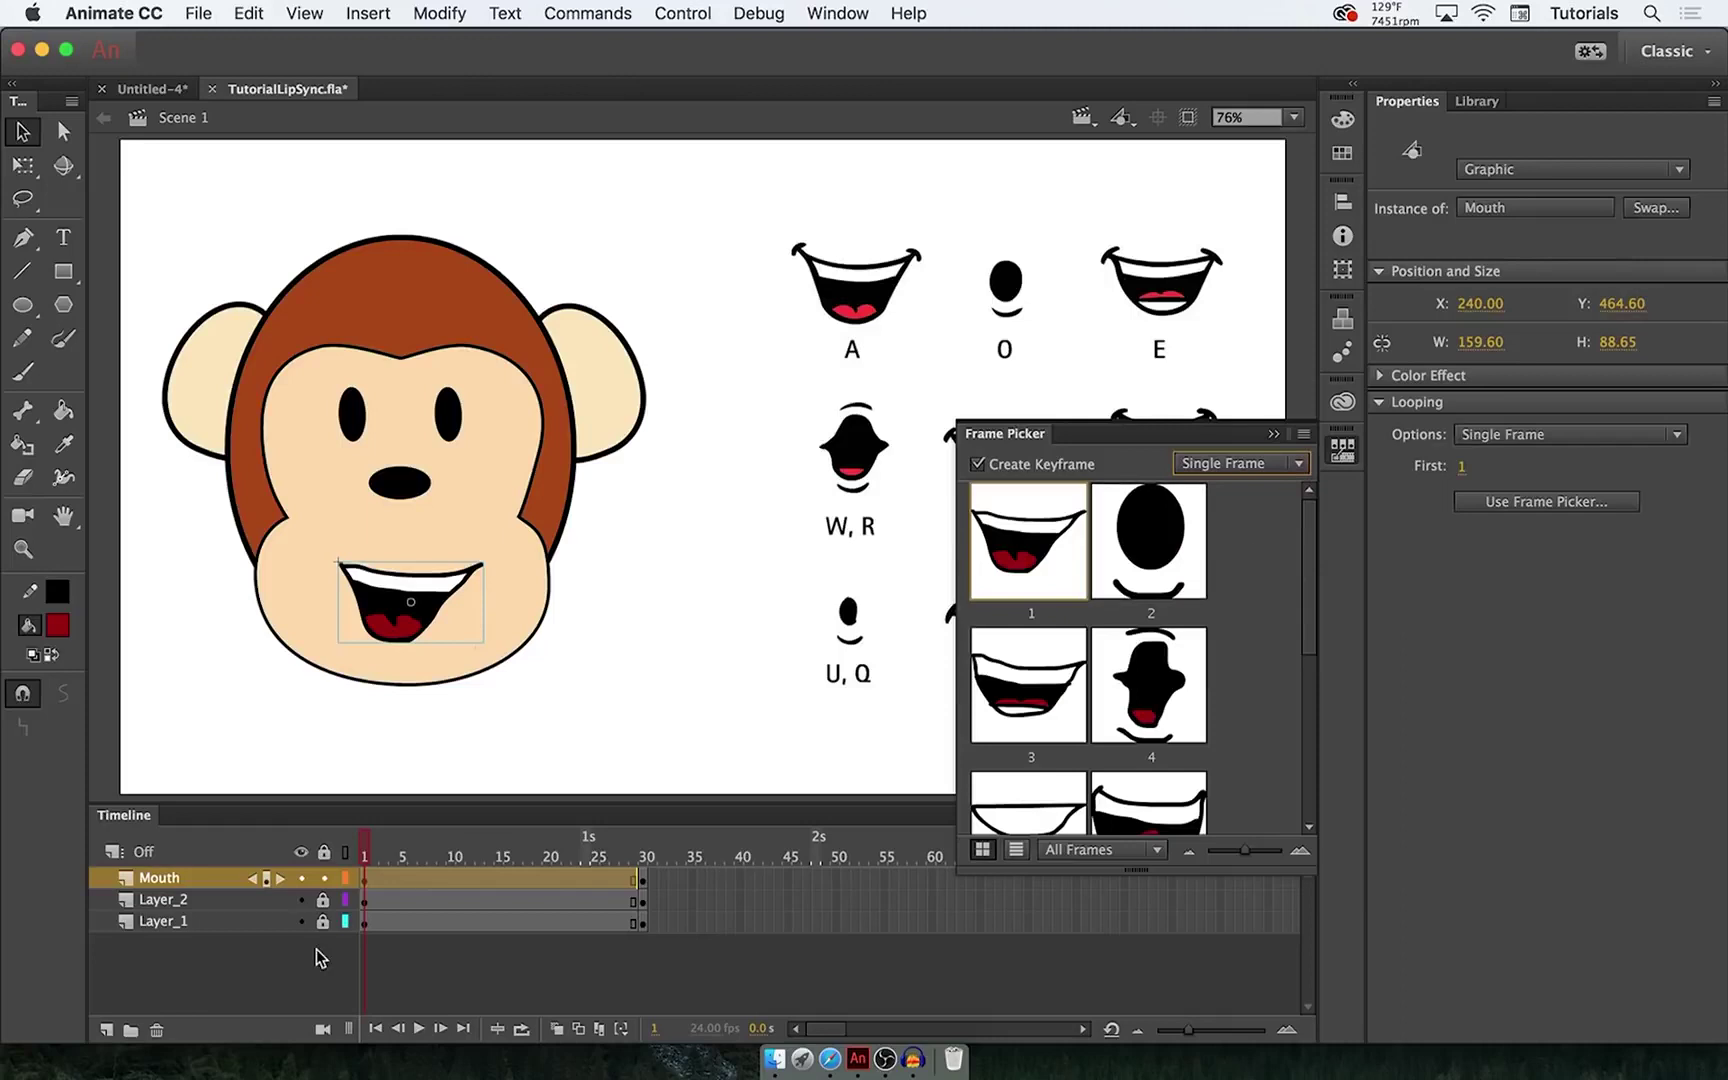
# - Insert a keyframe at frame 8 of the Mouth layer and pick mouth frame 4, the W, R shape, for it
pyautogui.moveTo(366, 851)
pyautogui.mouseDown()
pyautogui.moveTo(555, 855)
pyautogui.moveTo(362, 852)
pyautogui.mouseUp()
pyautogui.click(433, 876)
pyautogui.rightClick(433, 876)
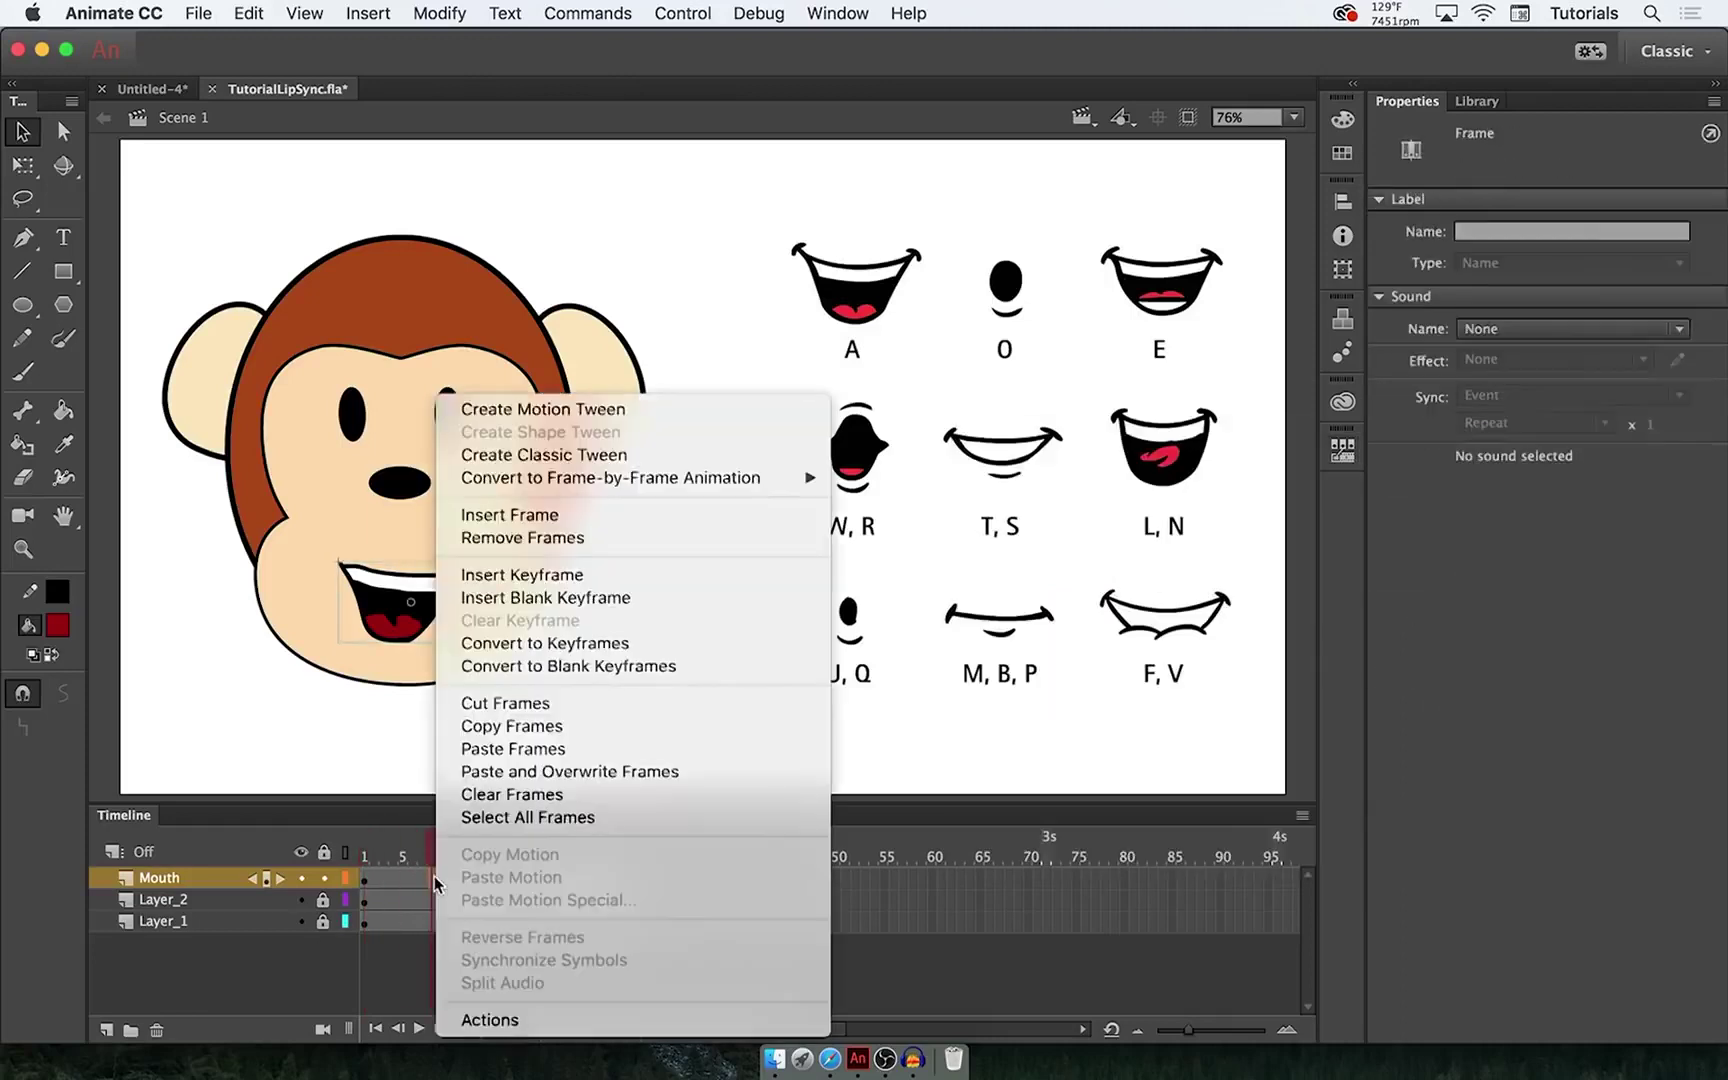
pyautogui.click(524, 577)
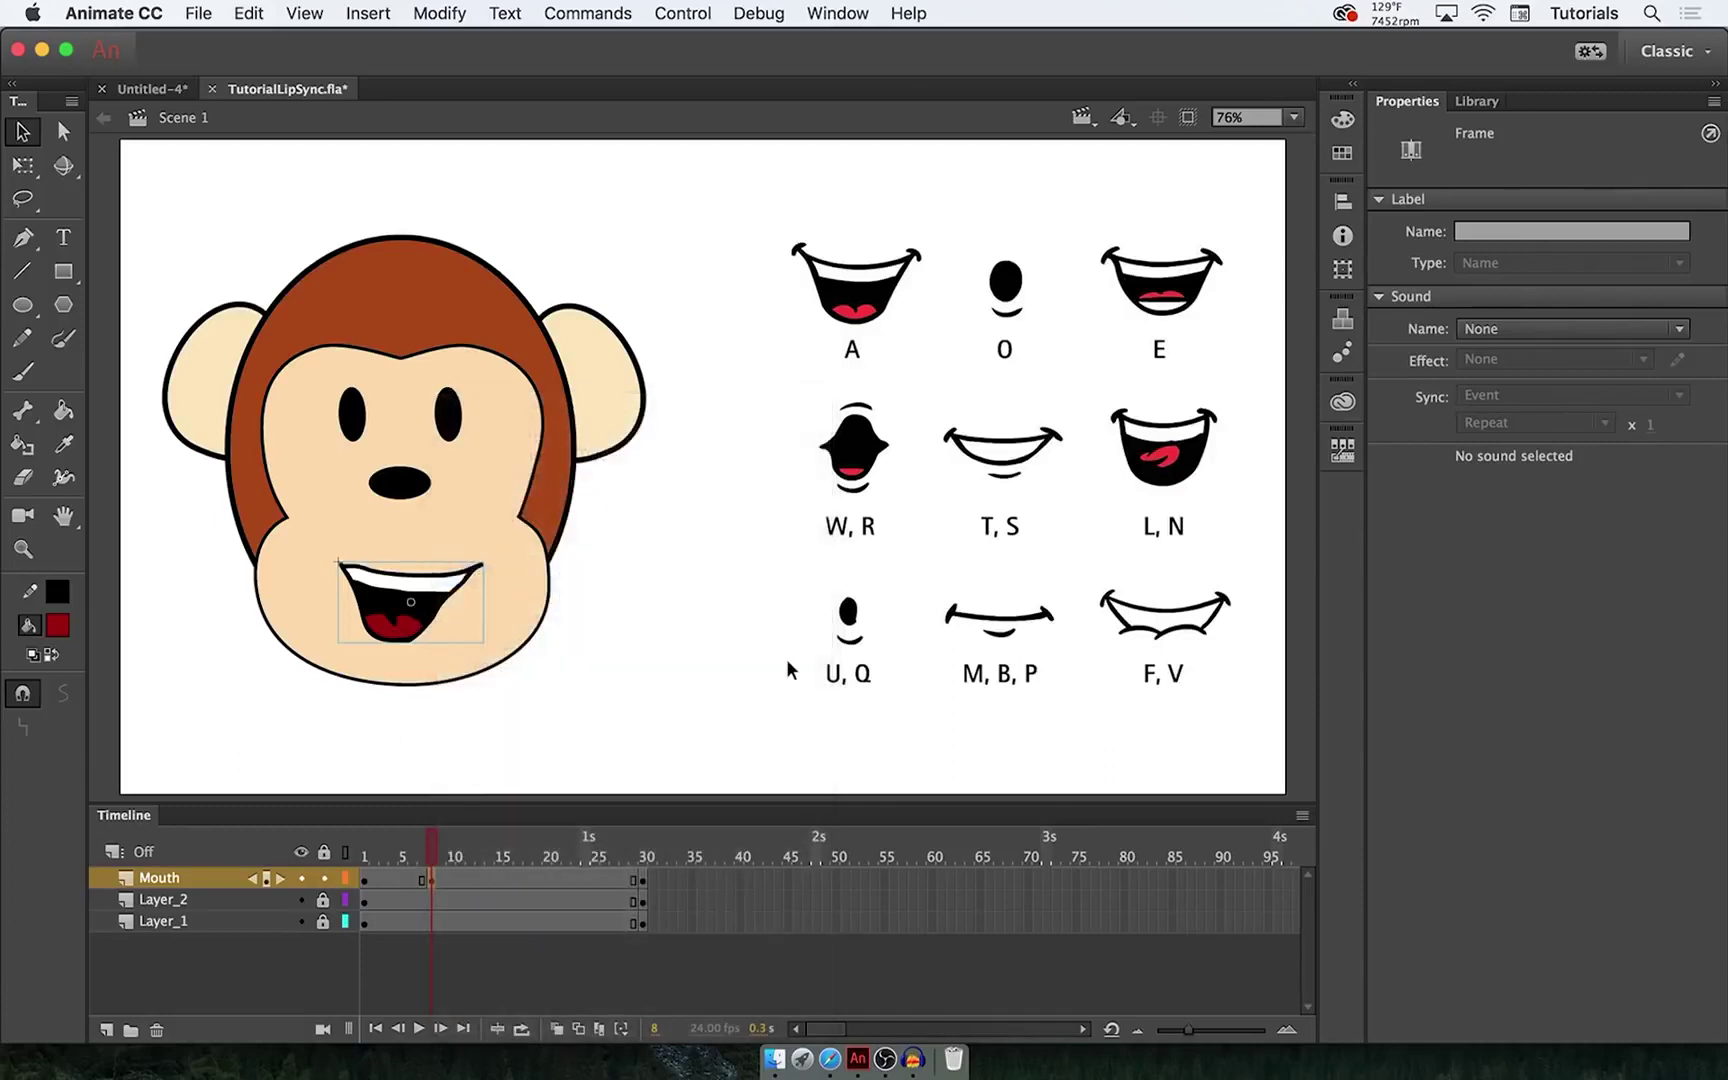
pyautogui.click(1355, 446)
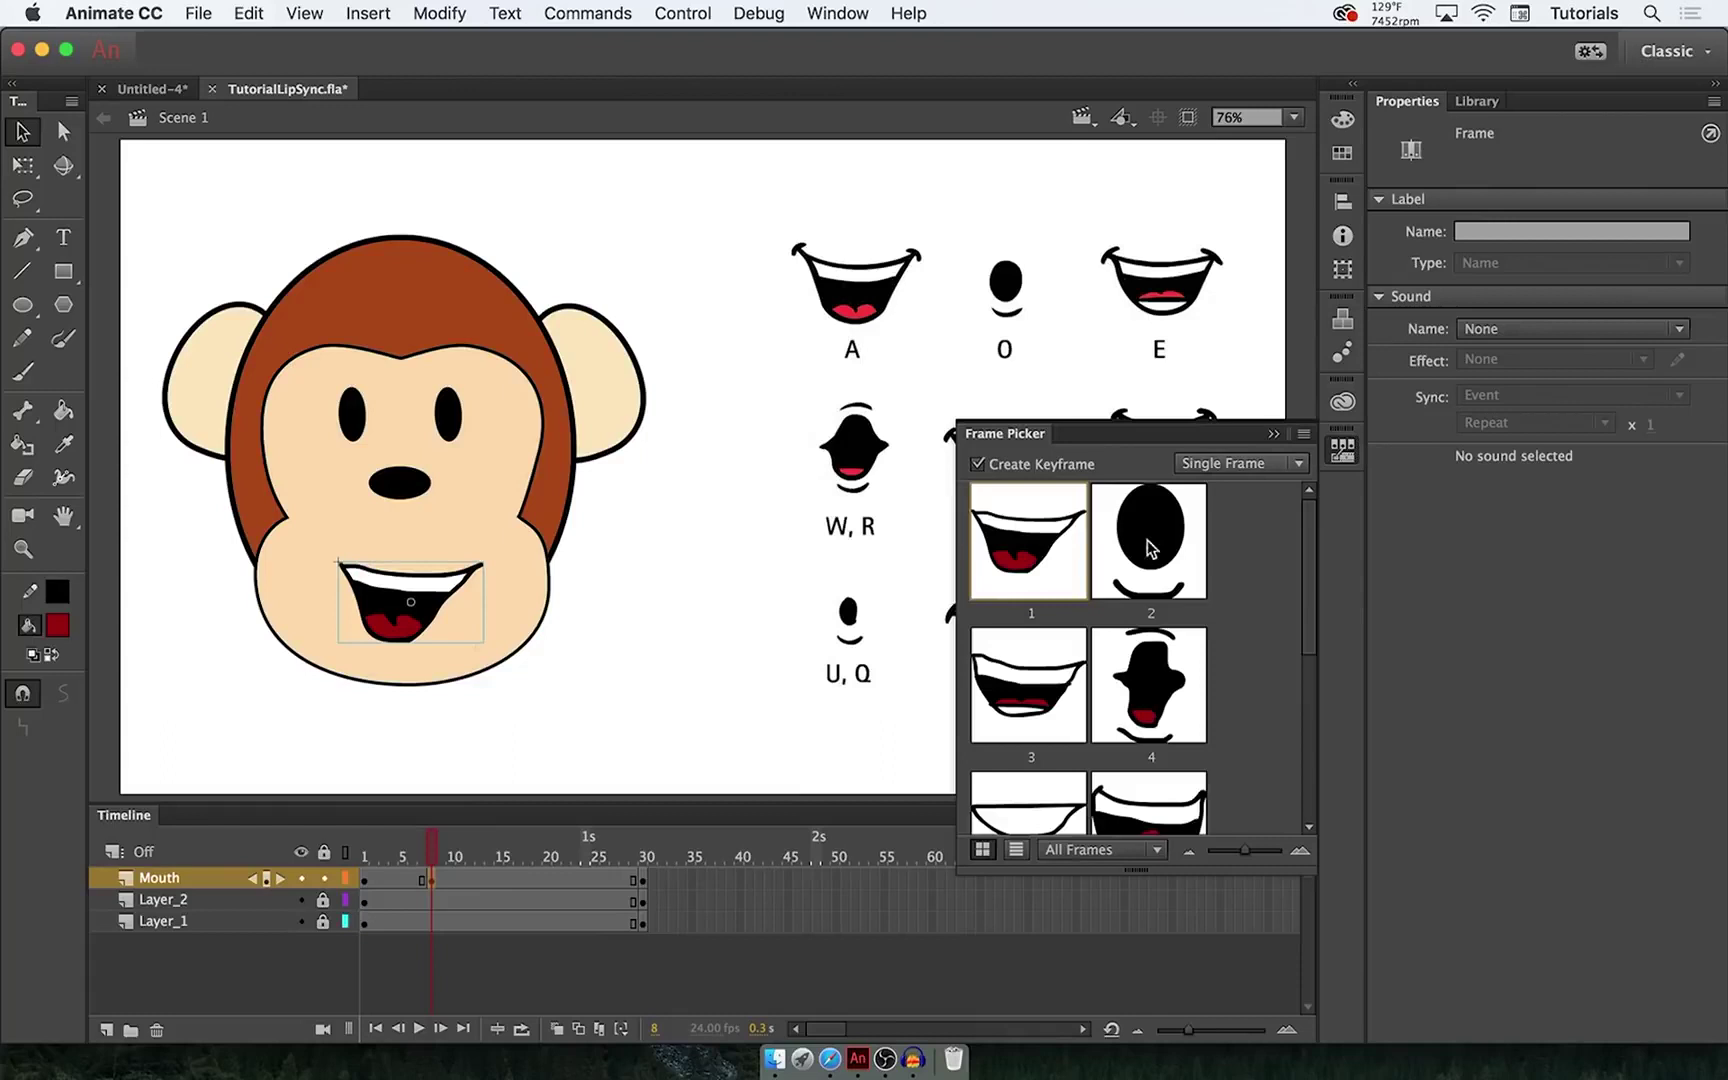
pyautogui.click(1126, 671)
# - Scrub through the mouth change, undo the test keyframe at frame 8, and return to frame 1
pyautogui.moveTo(364, 852); pyautogui.dragTo(518, 853)
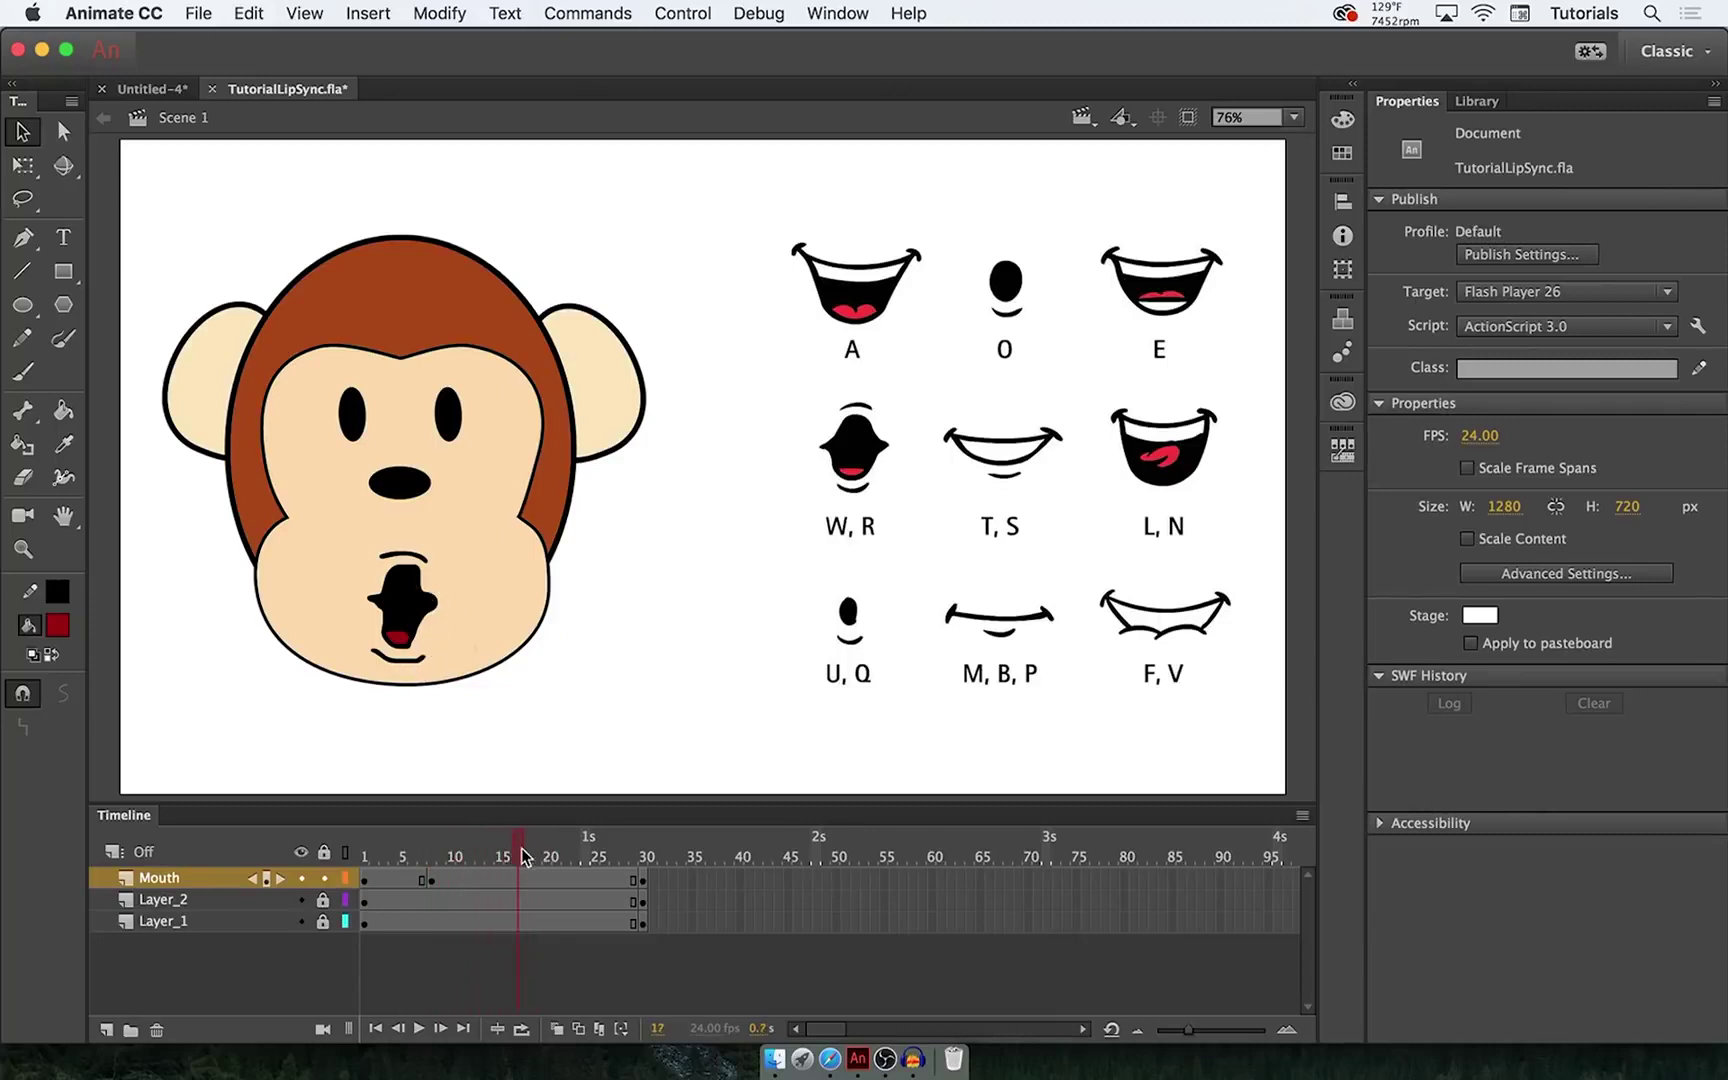
pyautogui.moveTo(520, 853); pyautogui.dragTo(486, 851)
pyautogui.click(436, 850)
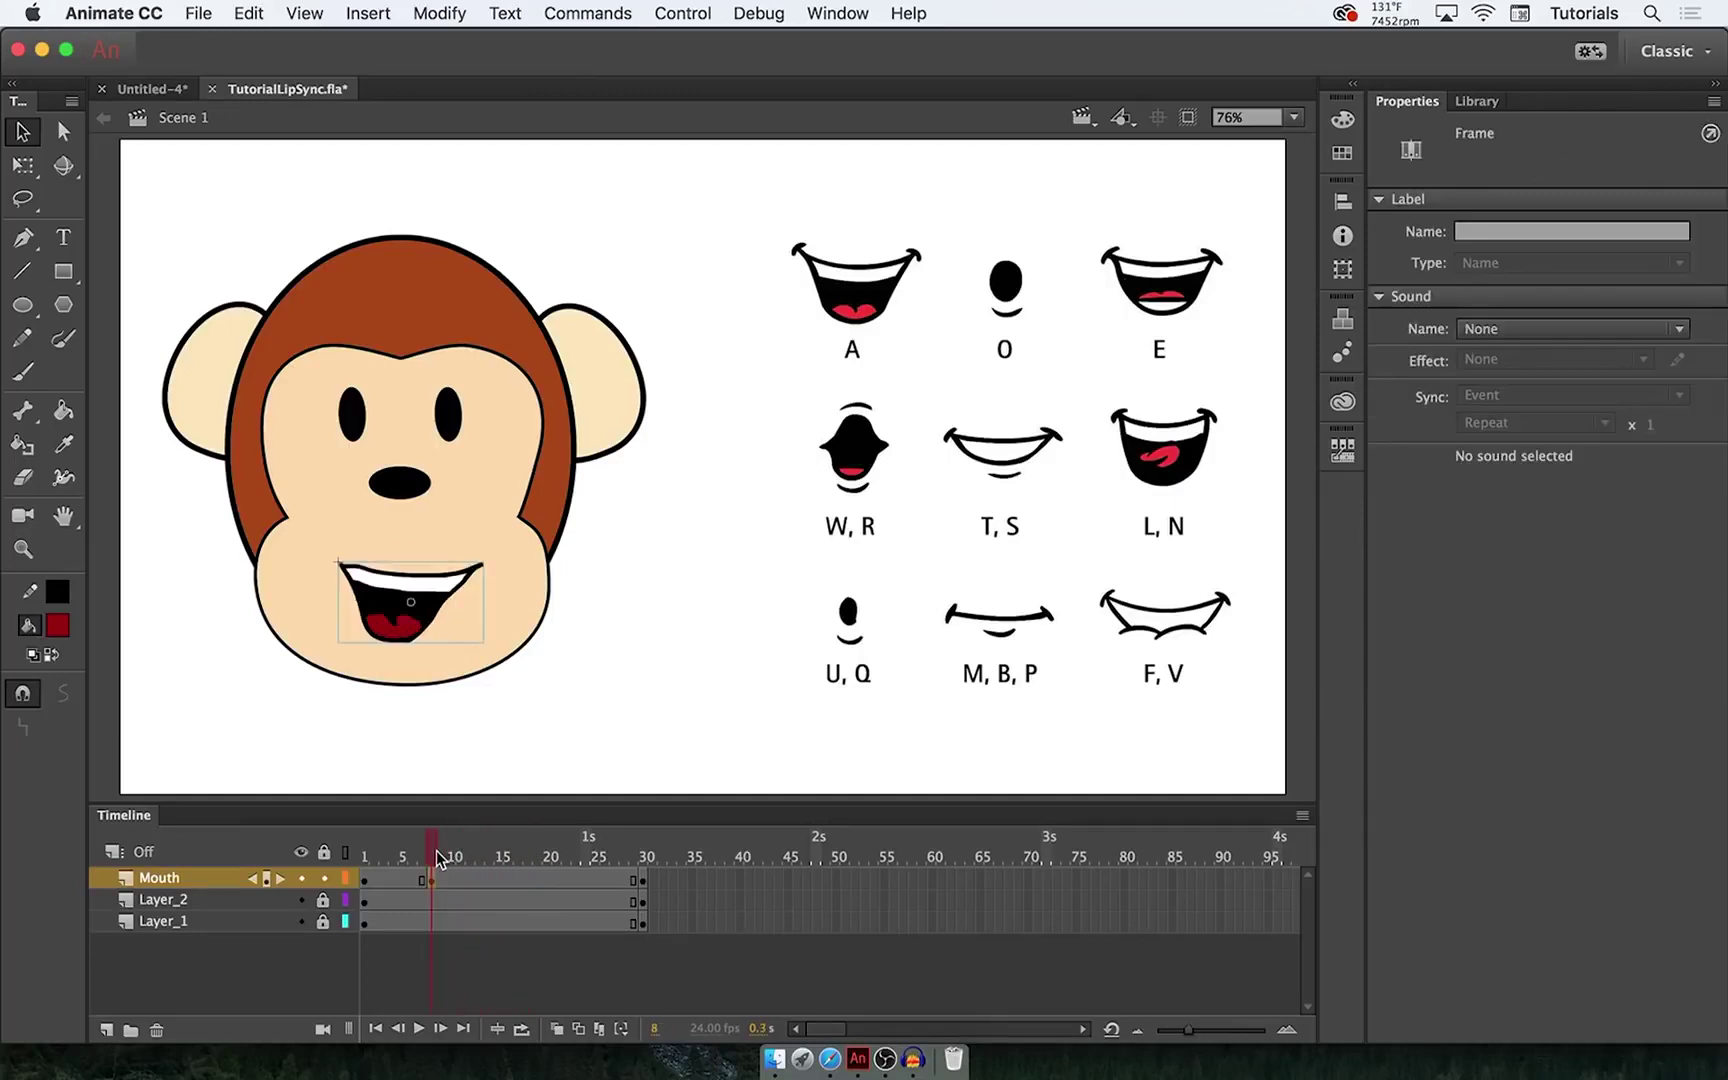
pyautogui.moveTo(436, 850); pyautogui.dragTo(366, 848)
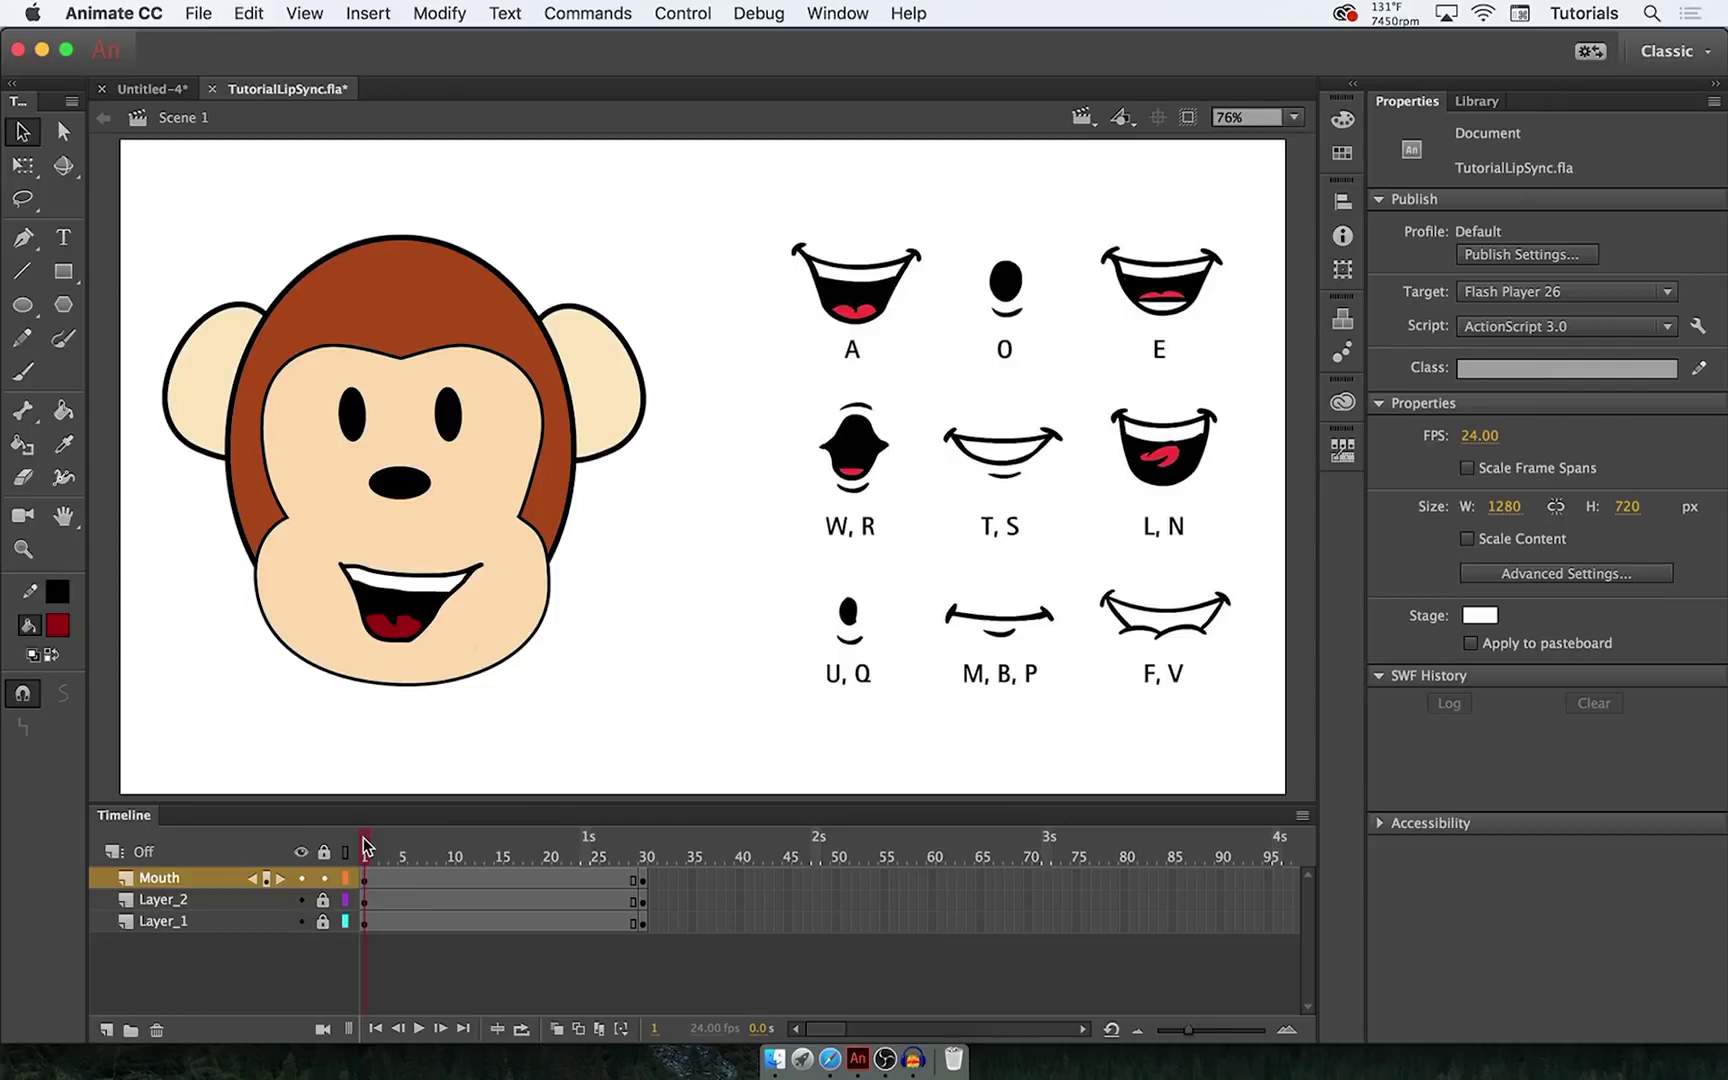
# - Hide the mouth chart on Layer_2, unlock Layer_1, and enlarge the monkey head with its mouth and centre it on the stage
pyautogui.click(301, 899)
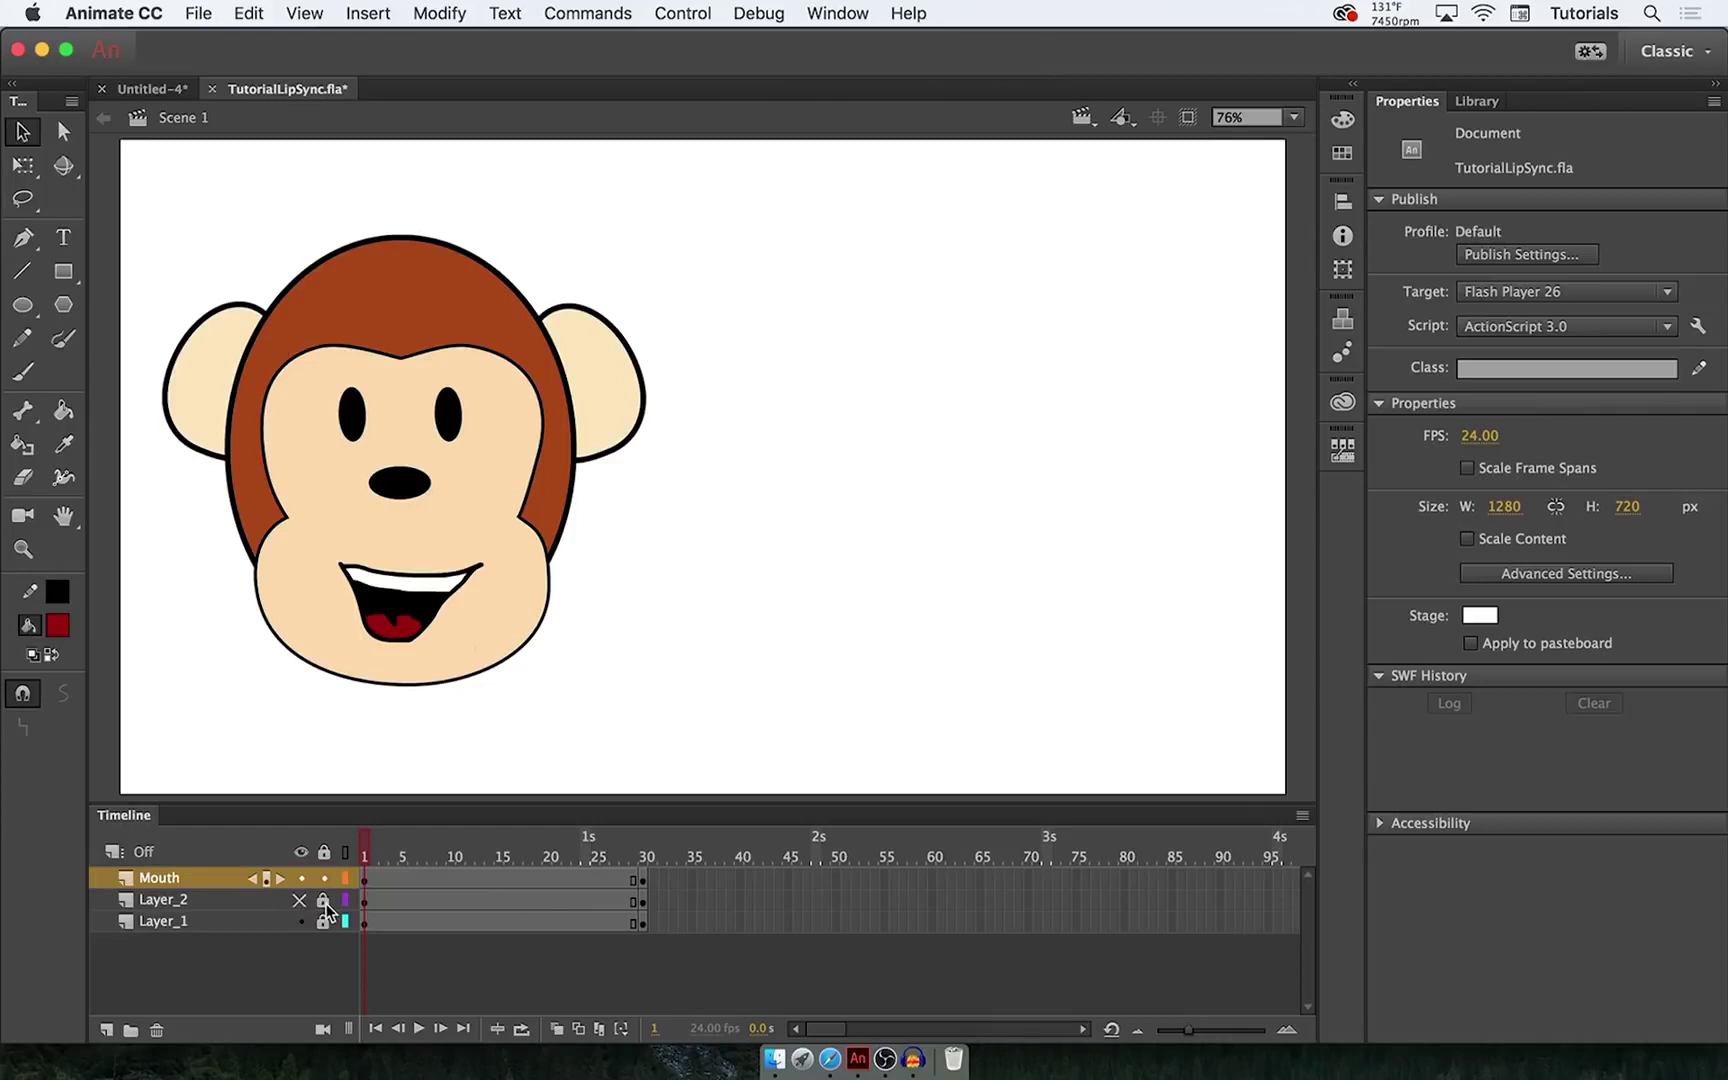
pyautogui.moveTo(183, 214); pyautogui.dragTo(665, 697)
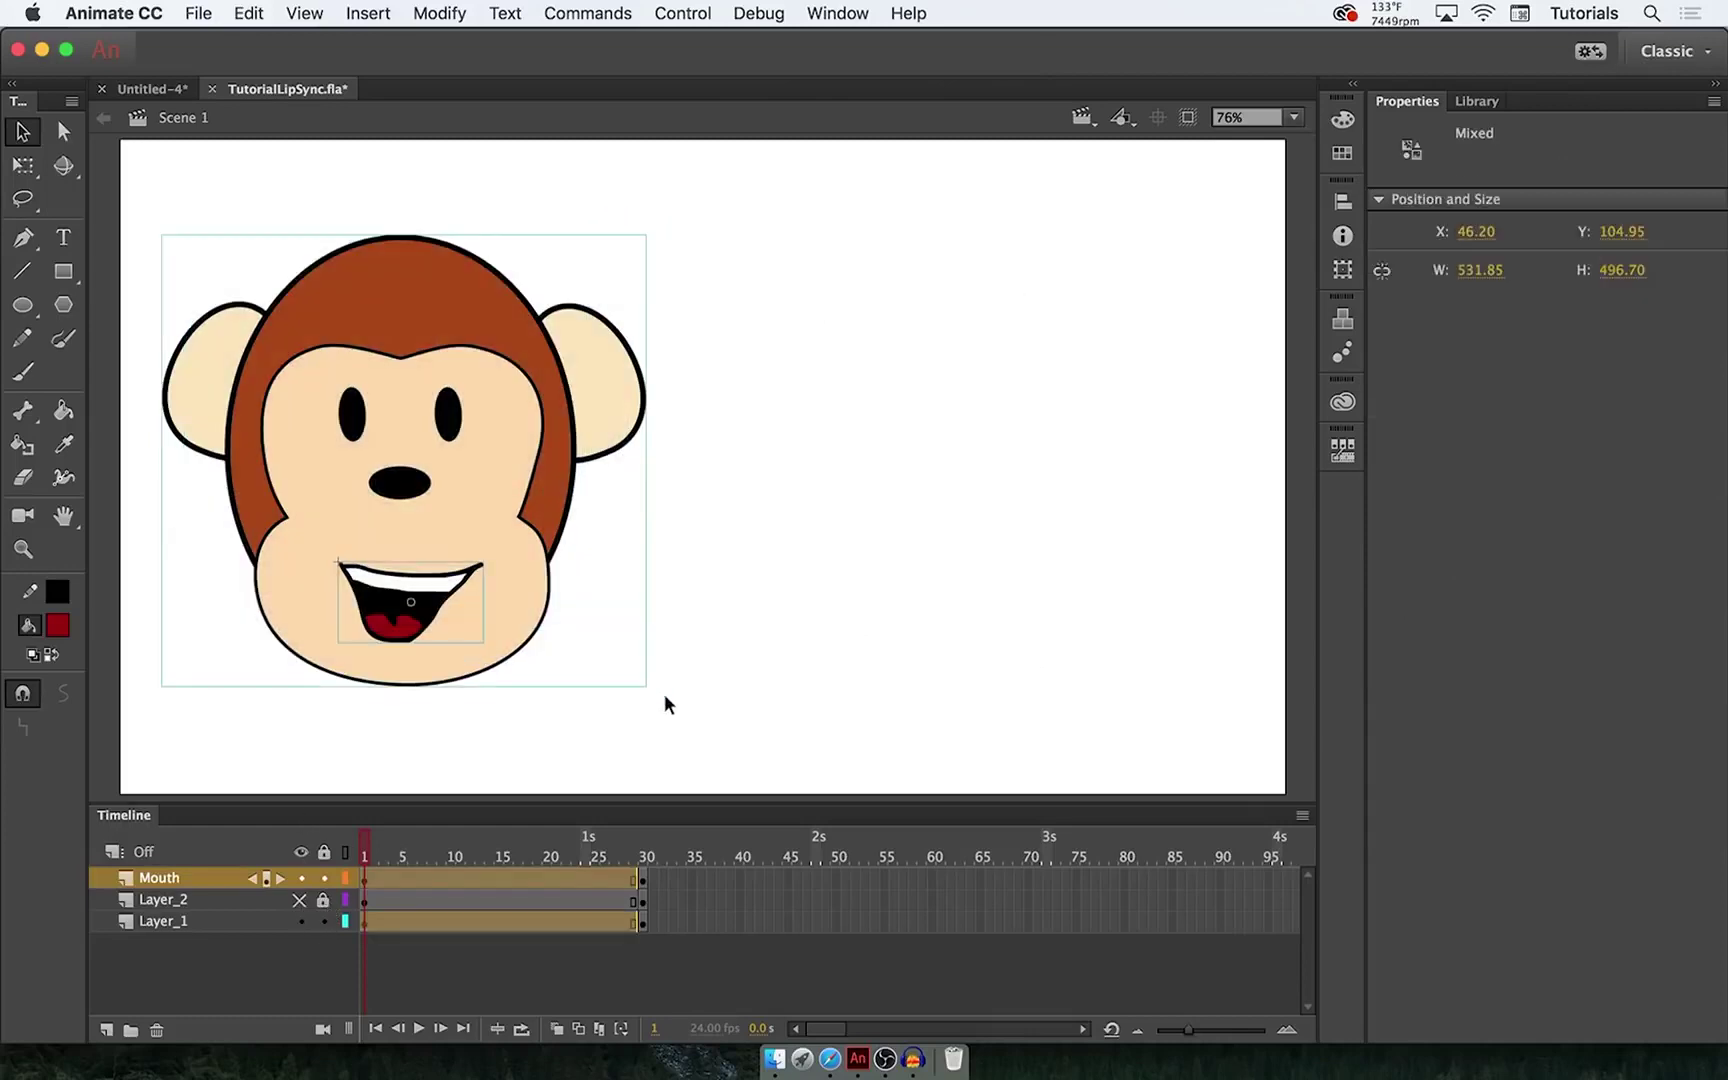
pyautogui.click(23, 165)
pyautogui.moveTo(650, 232); pyautogui.dragTo(779, 180)
pyautogui.moveTo(570, 278); pyautogui.dragTo(826, 278)
pyautogui.click(1047, 364)
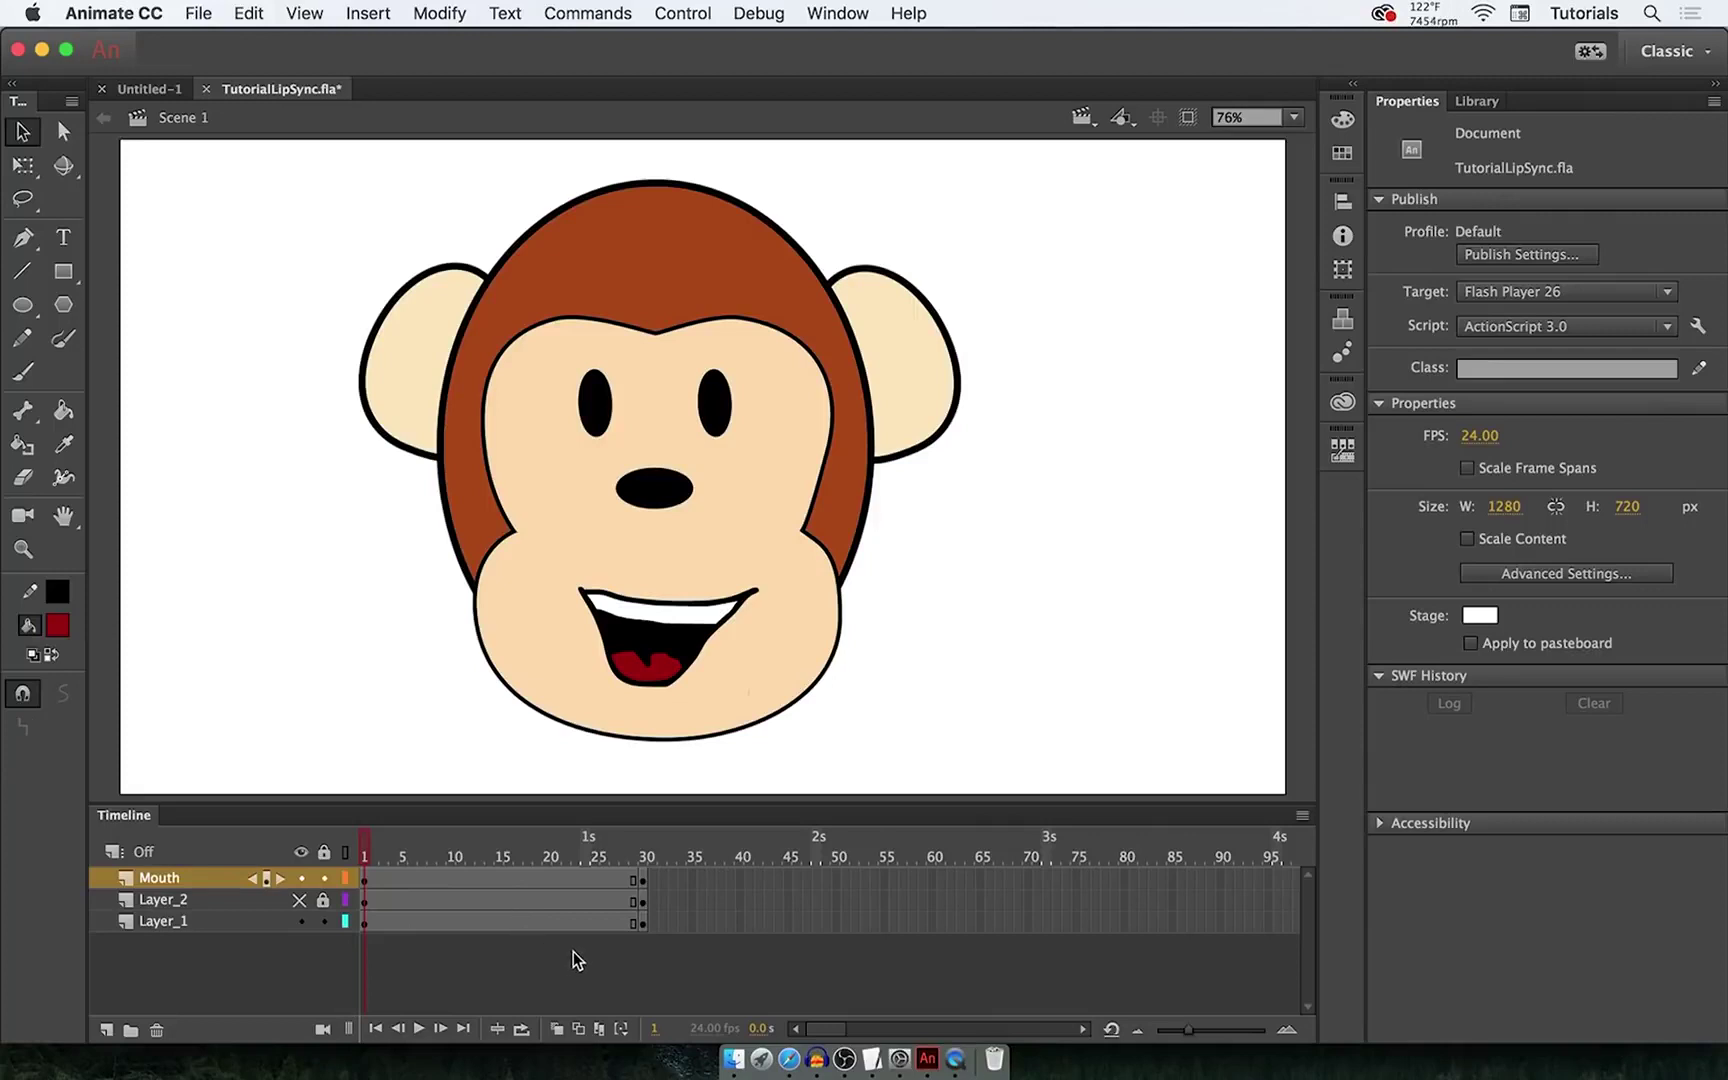
# - Add a new layer above the Mouth layer
pyautogui.click(105, 1029)
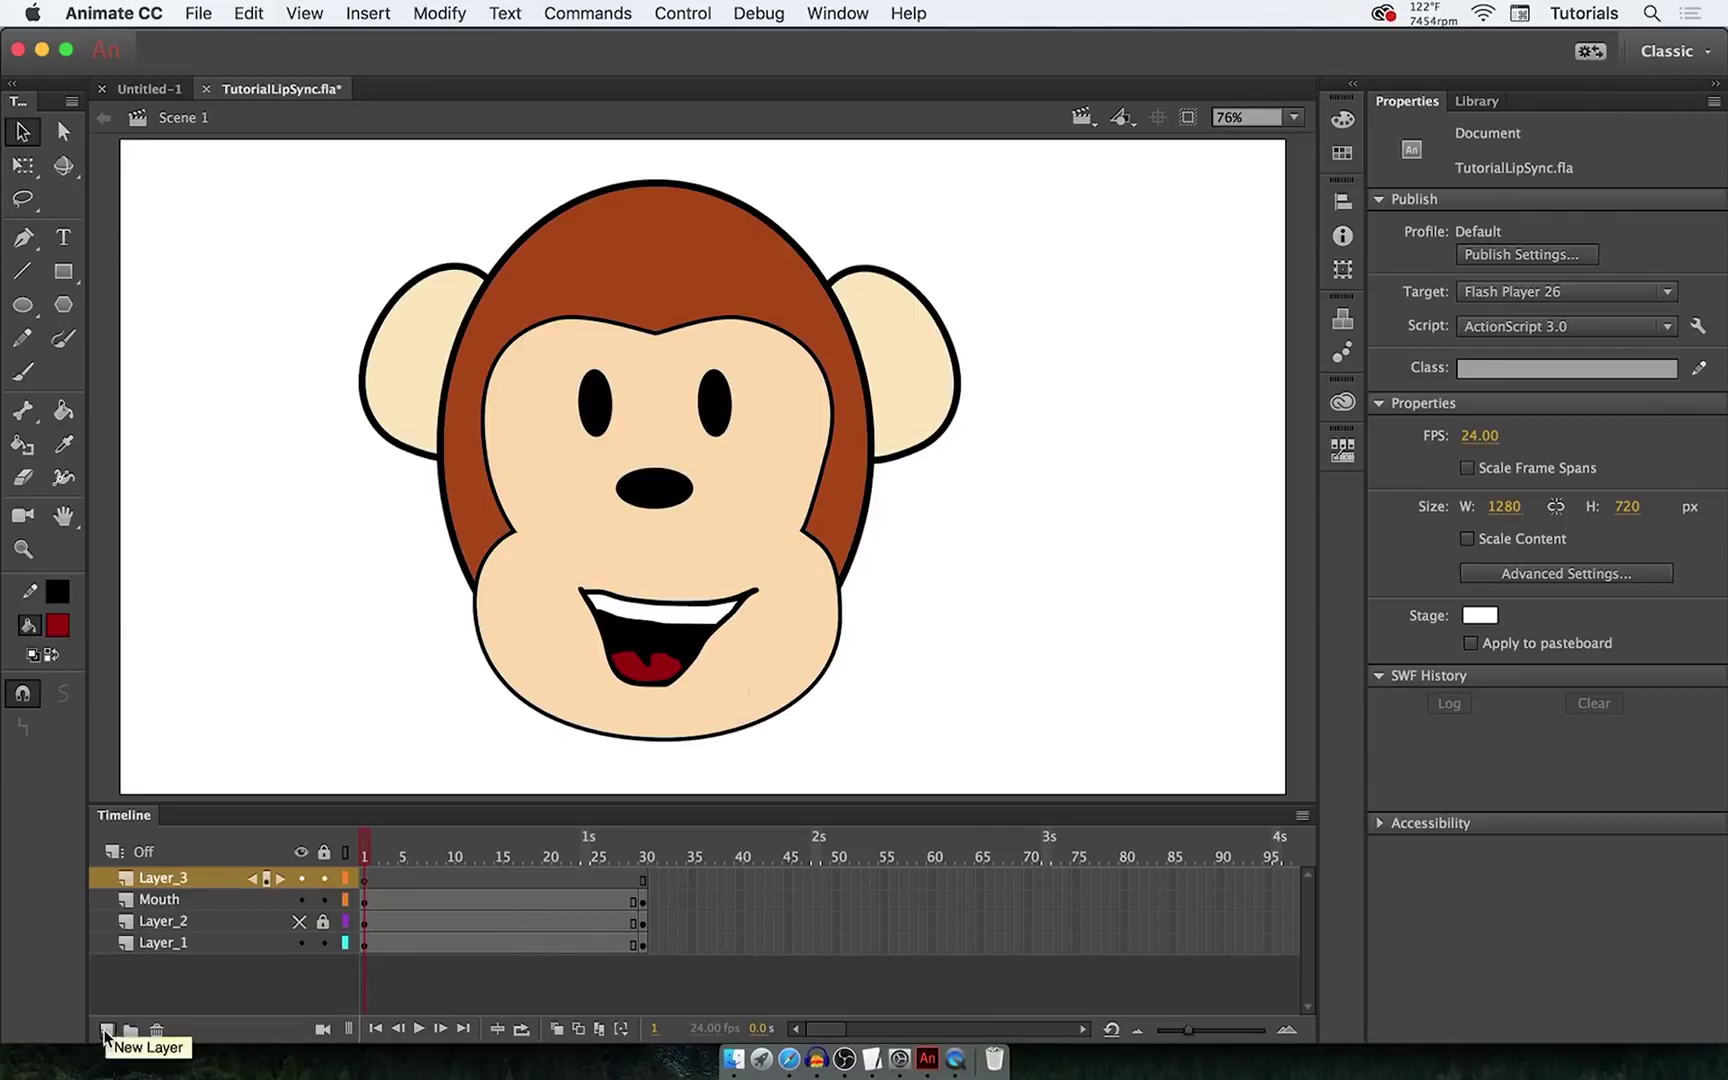
# - Rename the new layer above the Mouth layer as Audio
pyautogui.doubleClick(181, 879)
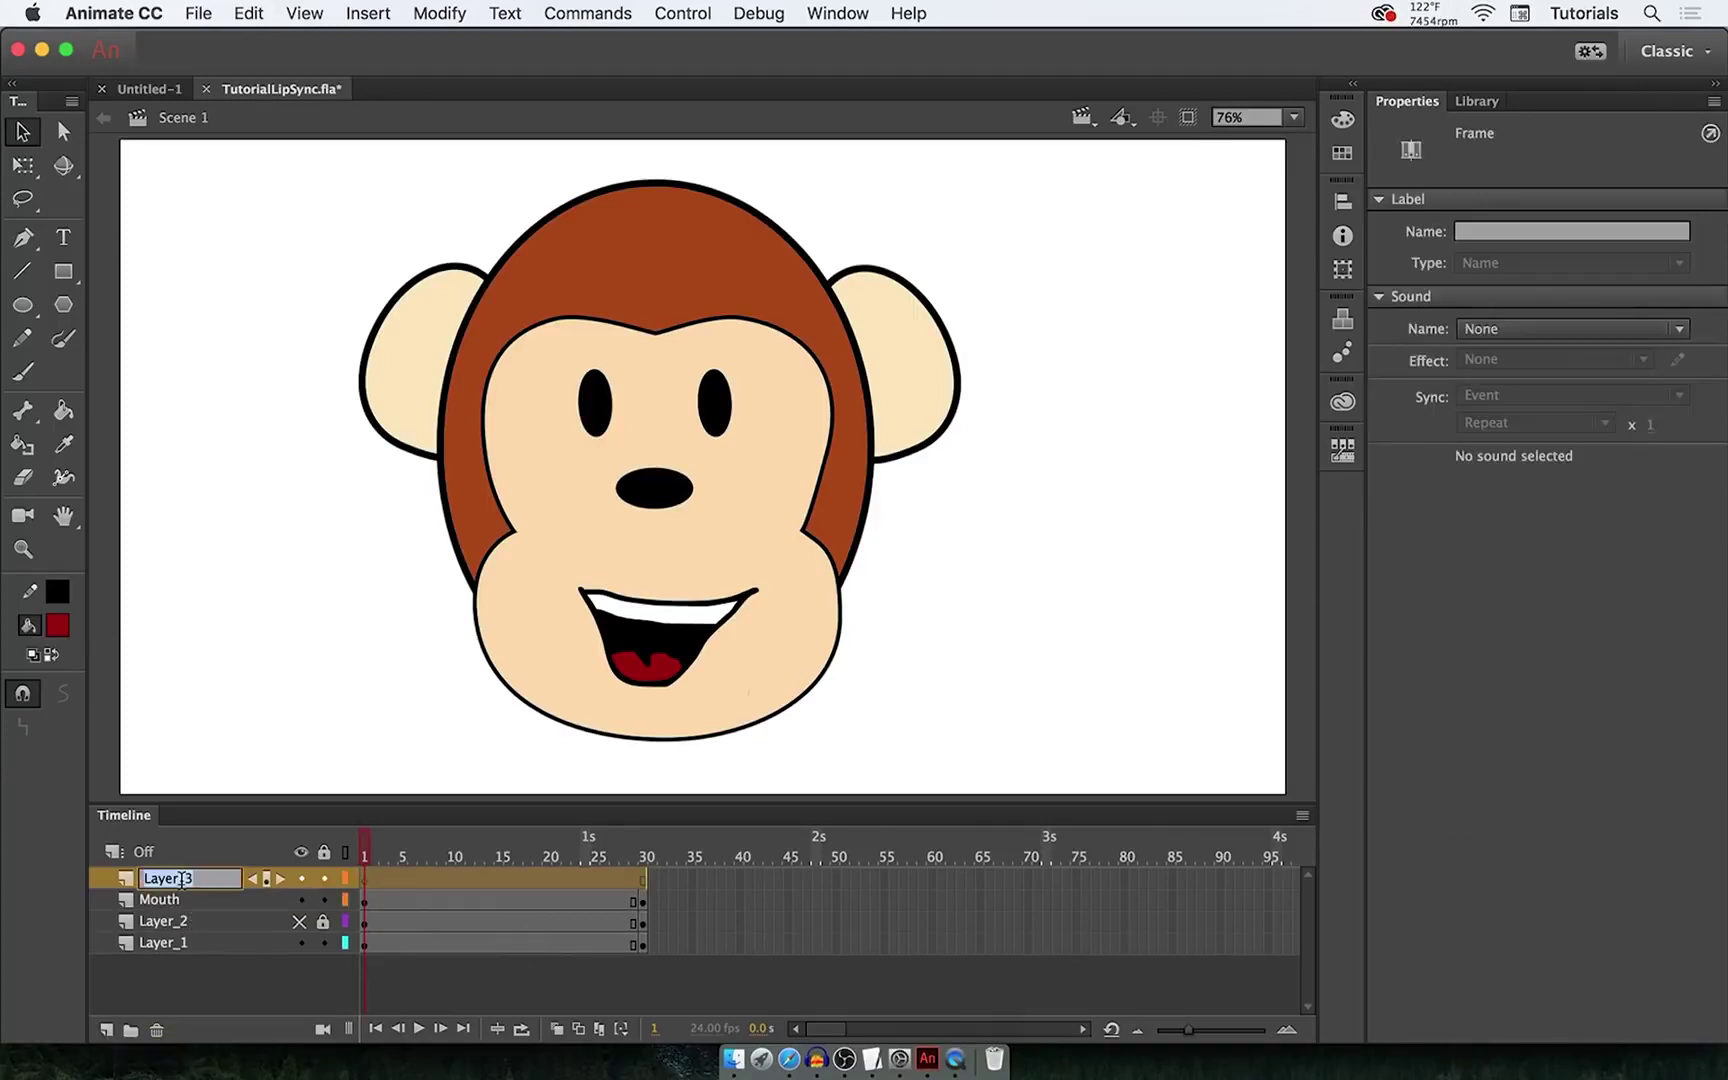
pyautogui.write('Audio')
pyautogui.press('Return')
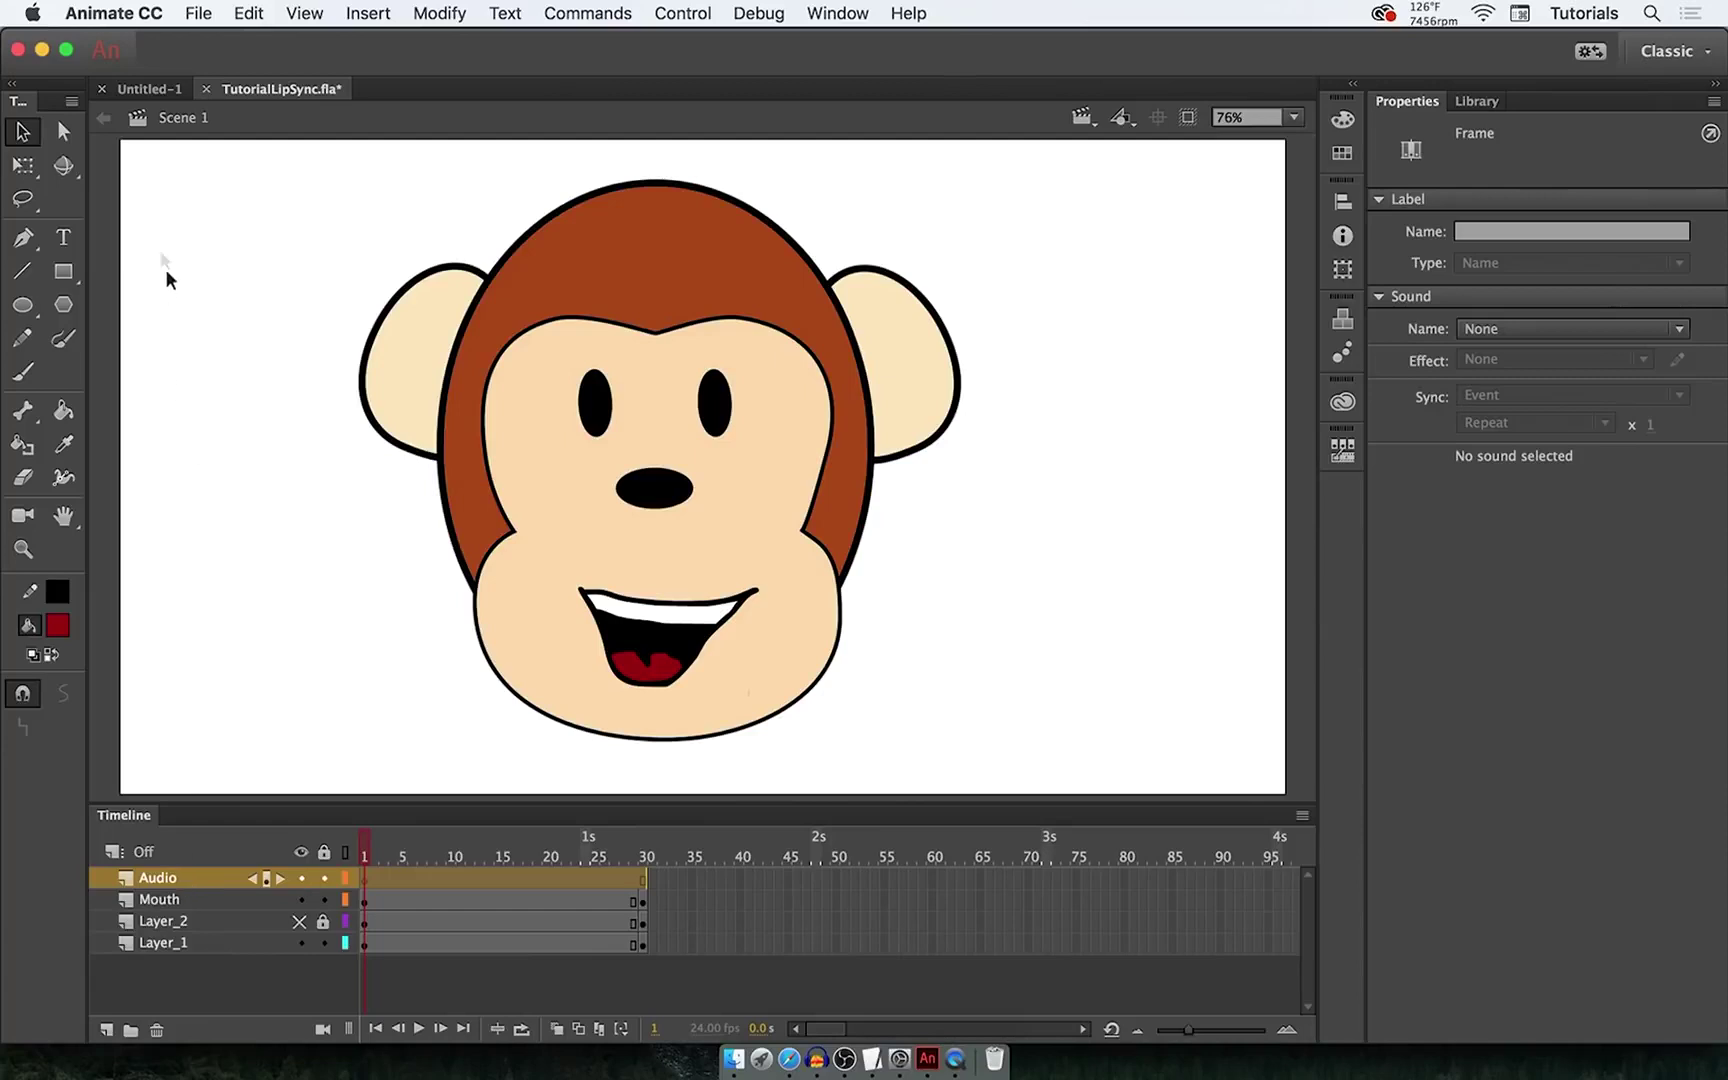
# - Import AudioClip.mp3 from the Audio folder into the library, leaving the file type filter on All Files
pyautogui.click(197, 12)
pyautogui.moveTo(366, 322)
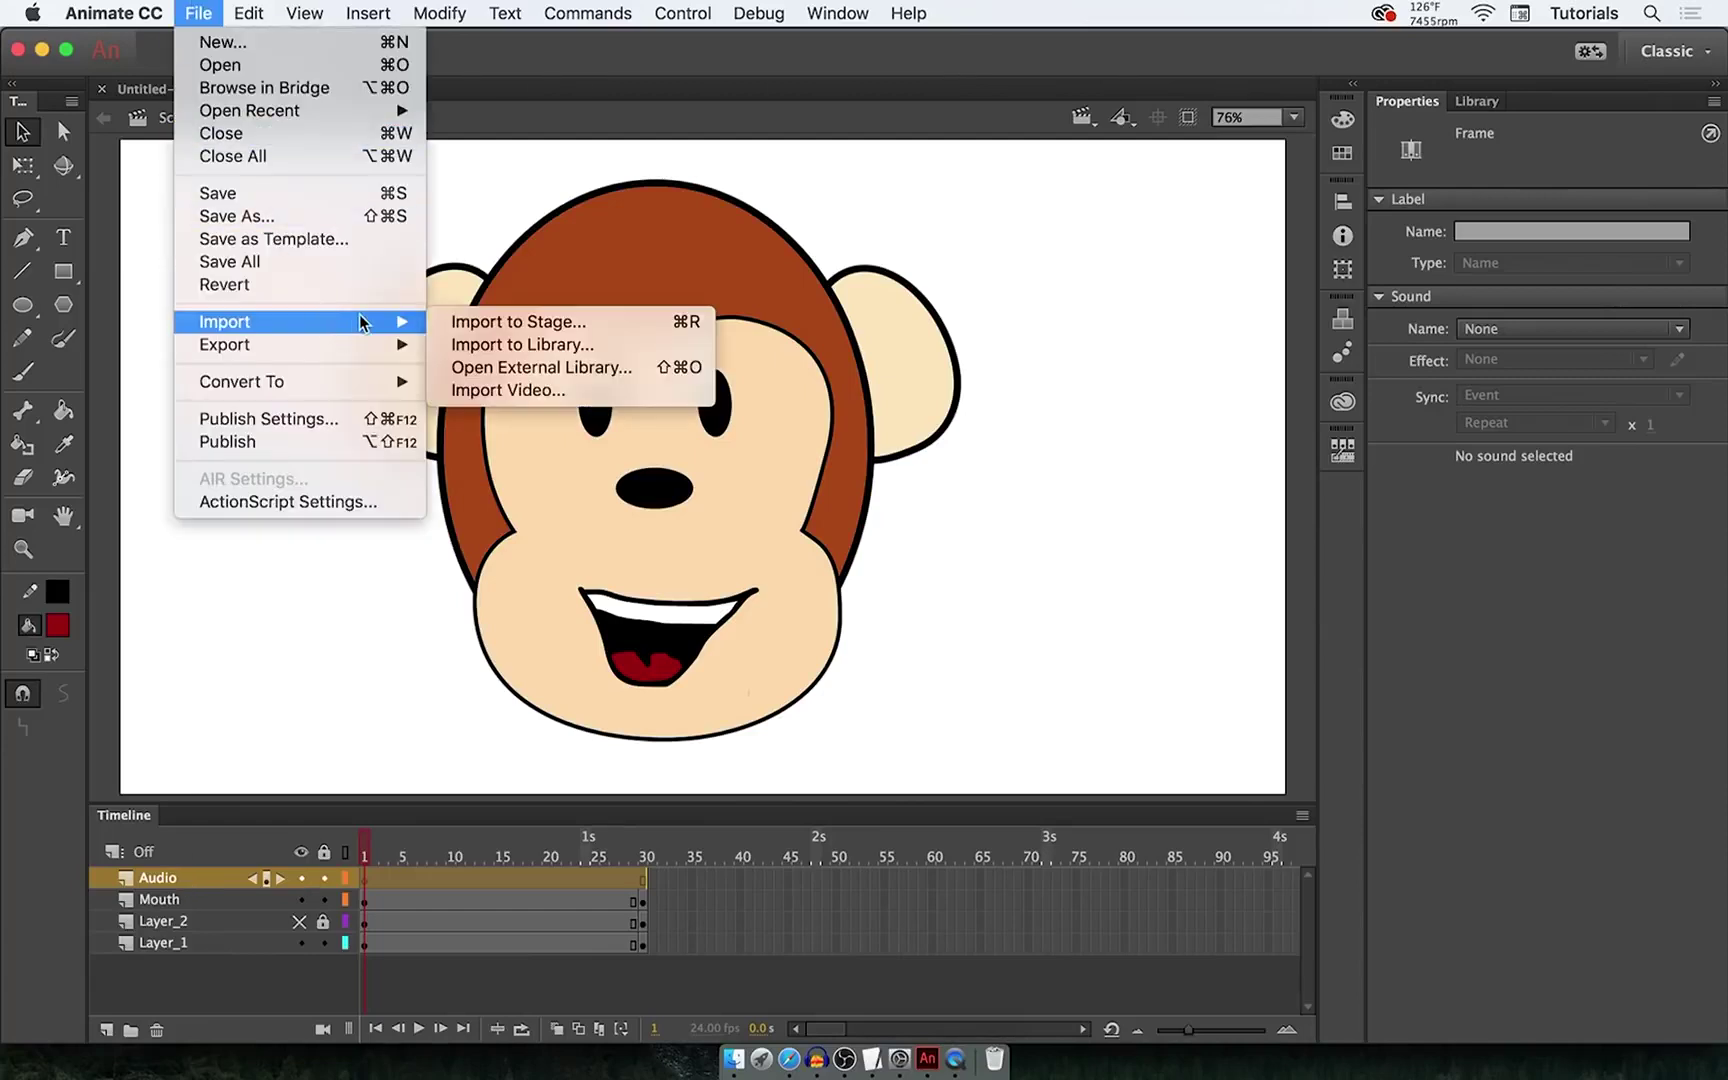
pyautogui.click(508, 344)
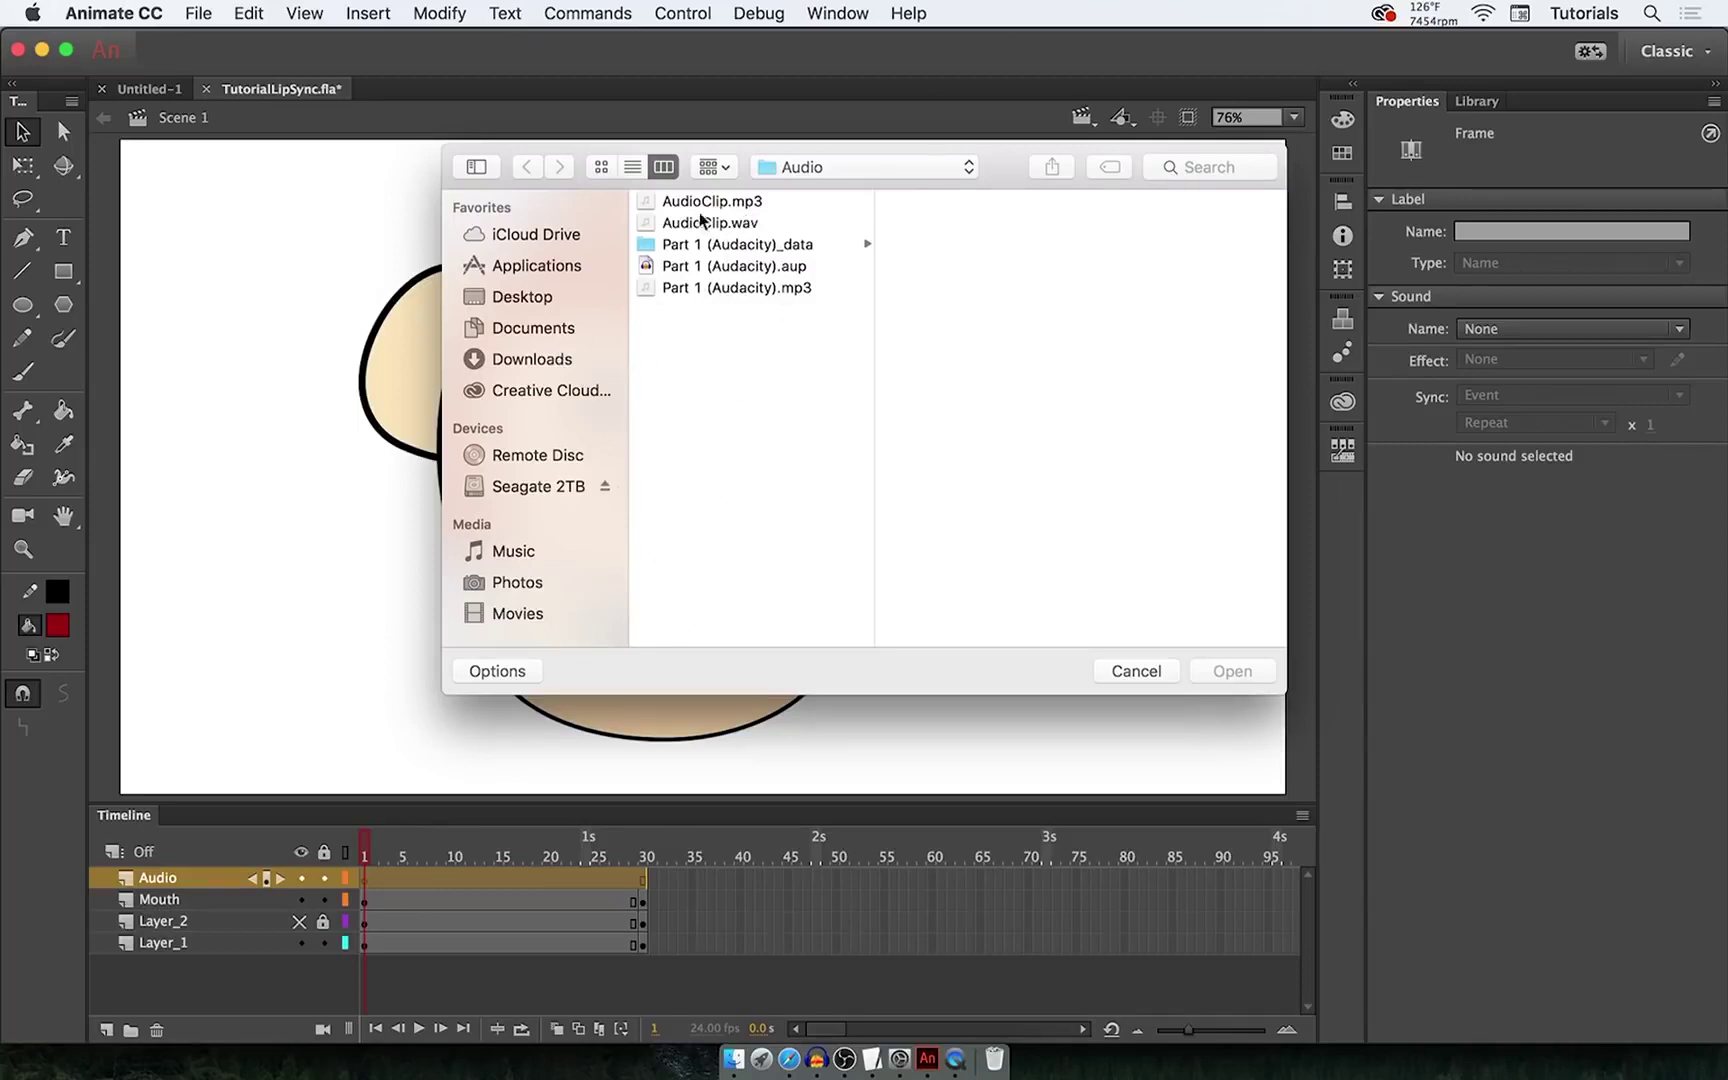
pyautogui.click(520, 676)
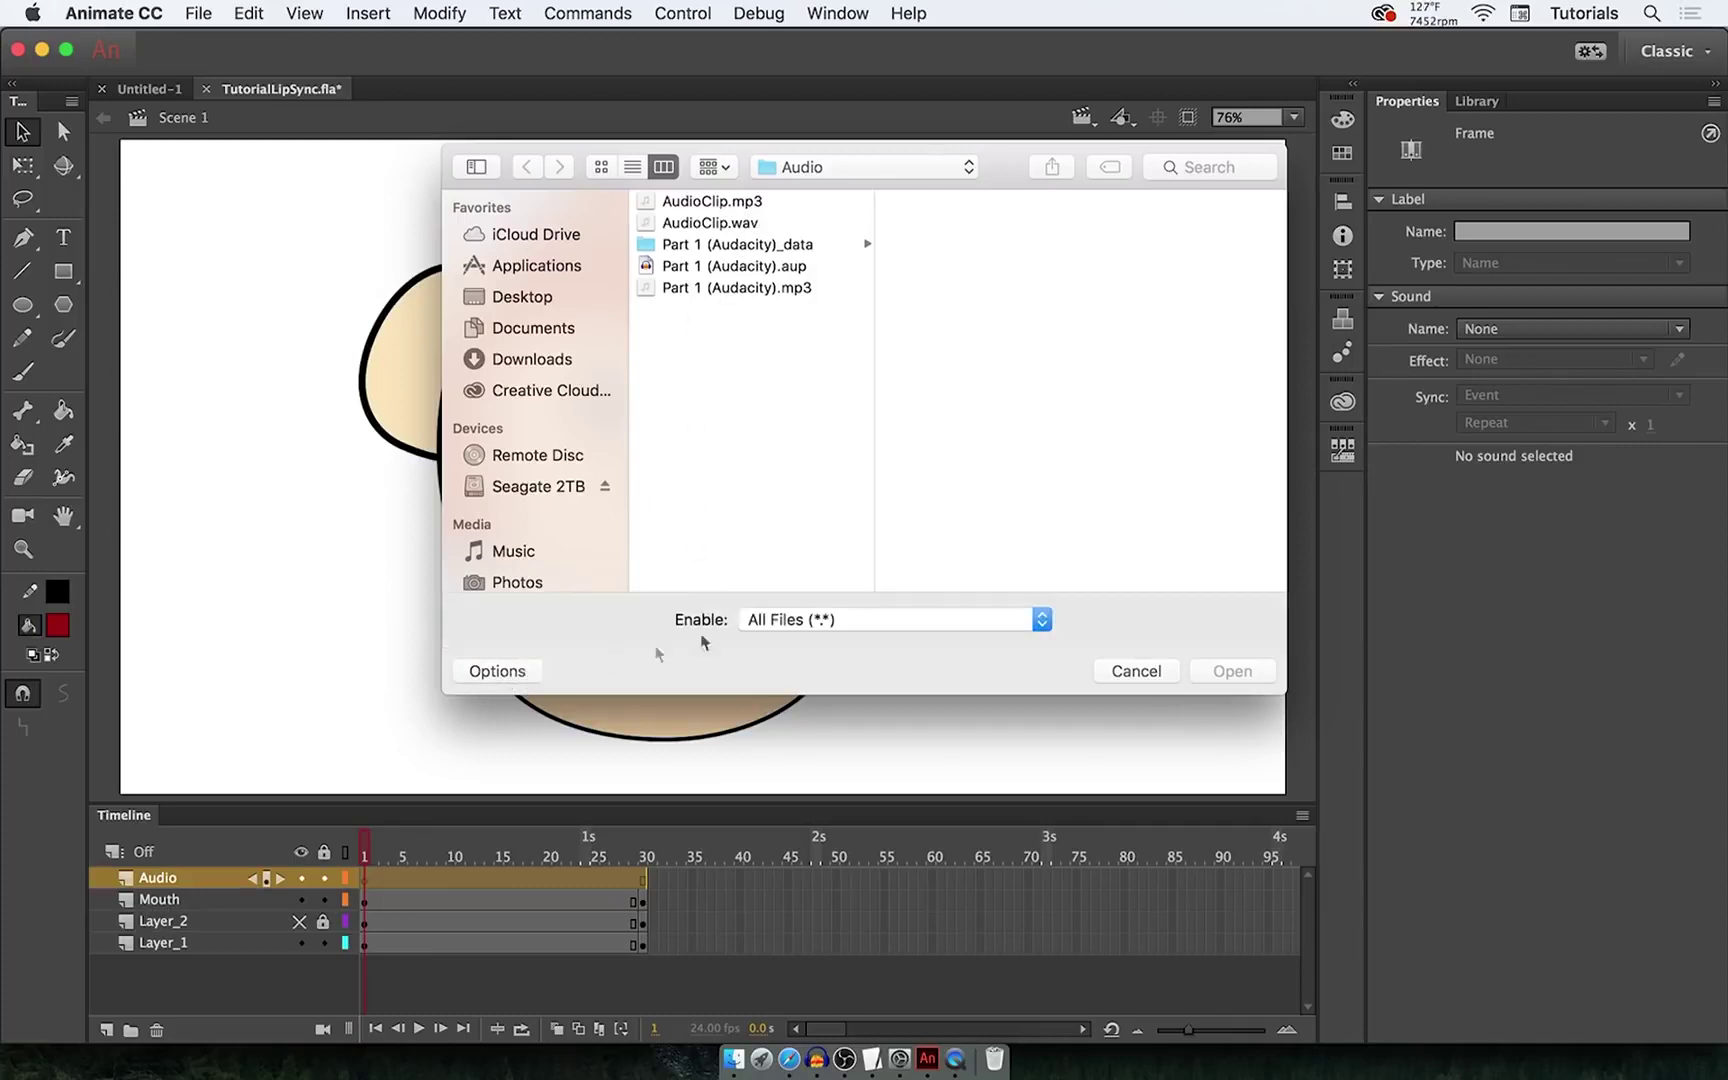
pyautogui.click(826, 620)
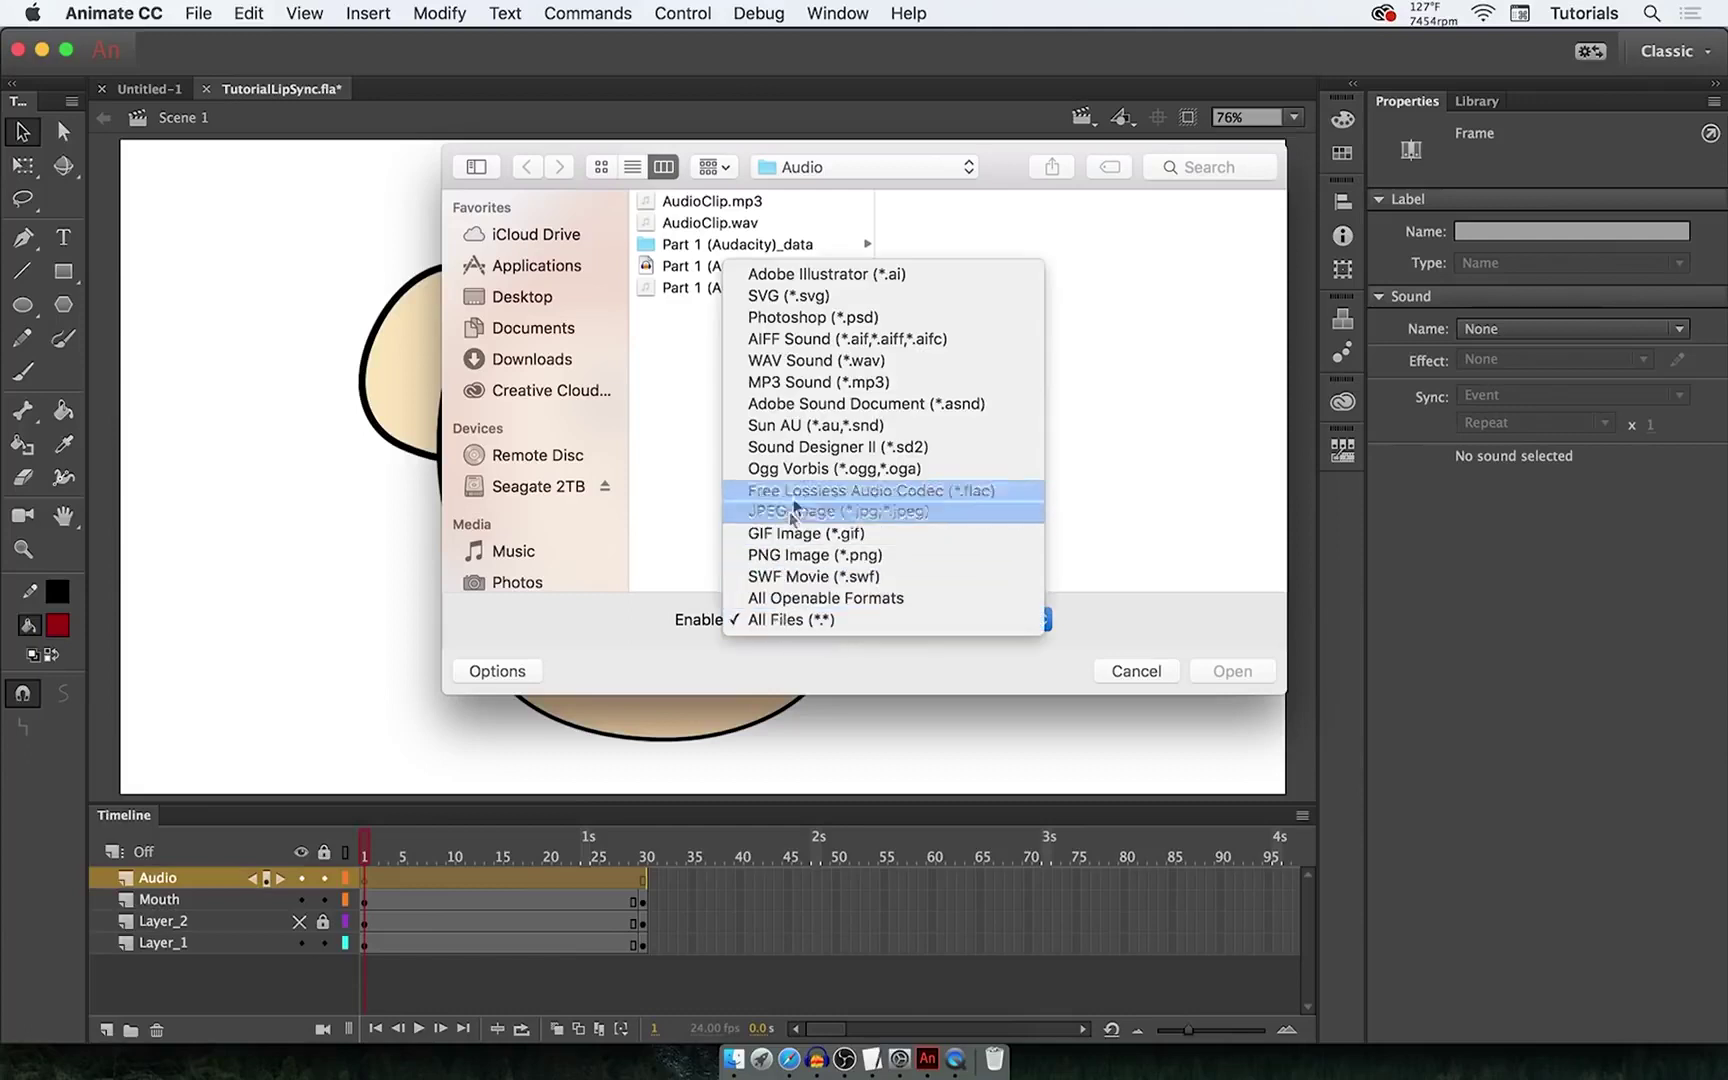
pyautogui.click(800, 468)
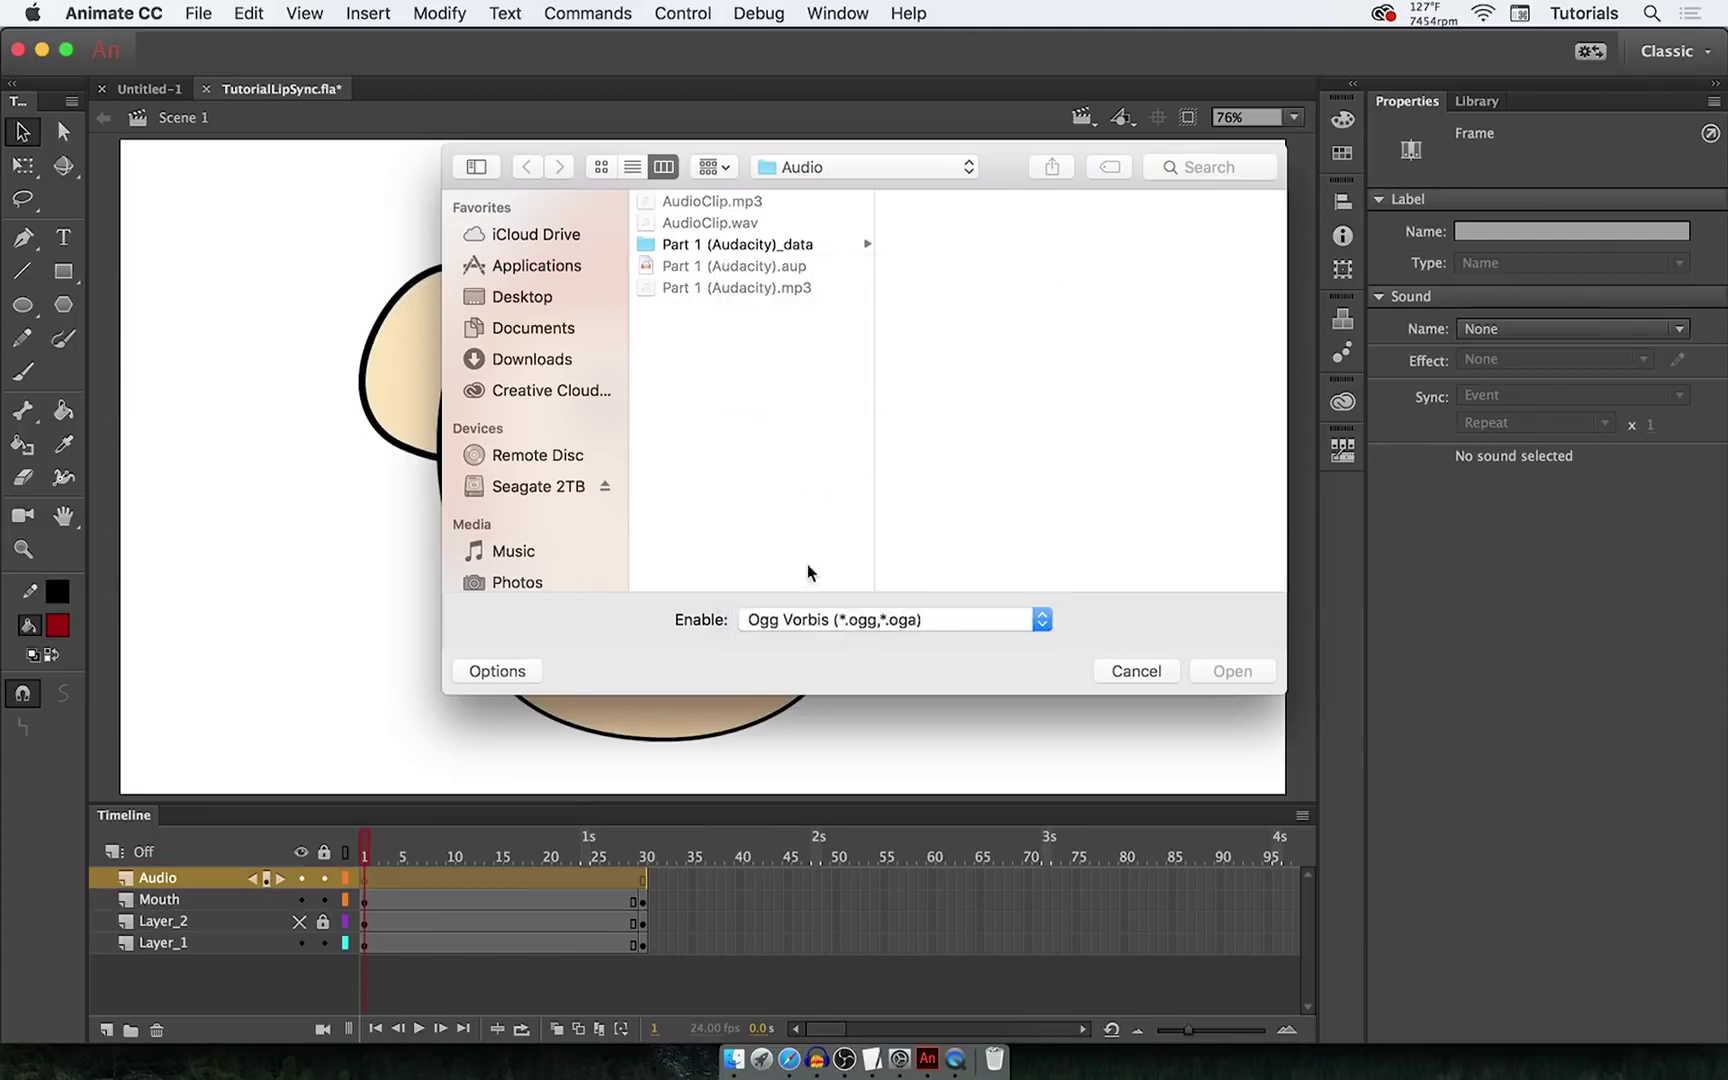
pyautogui.click(847, 621)
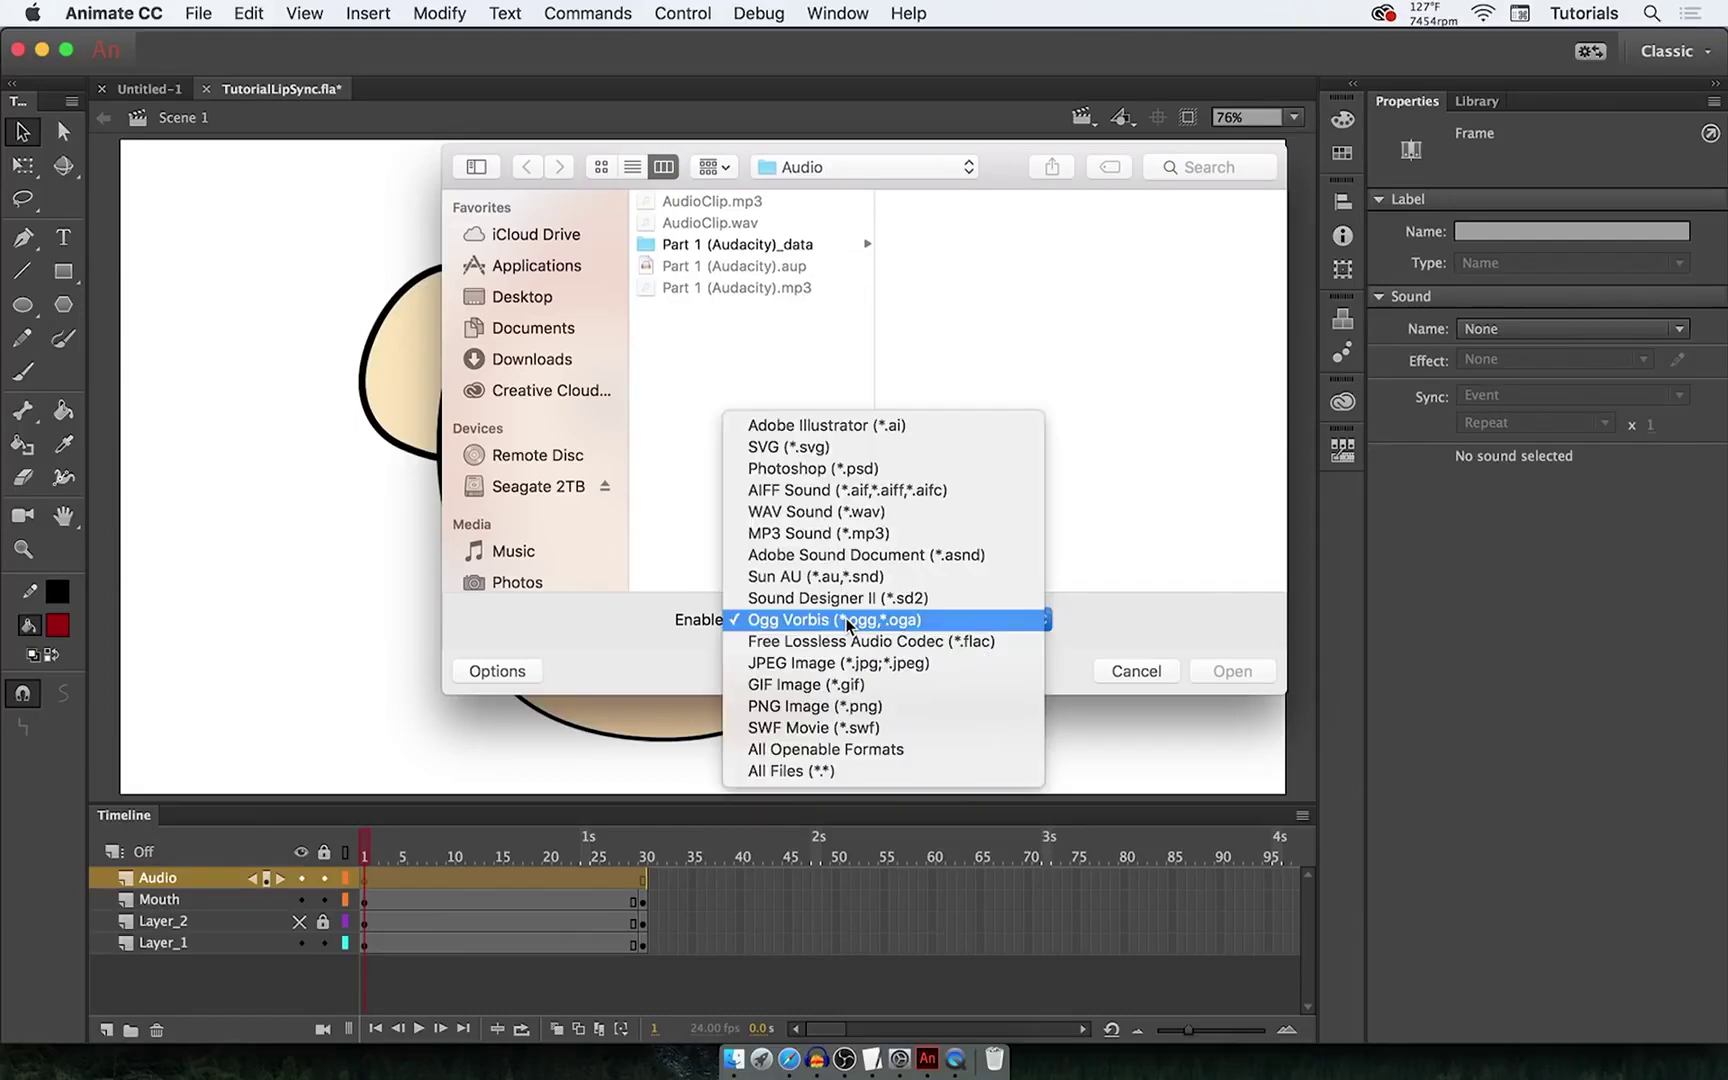
pyautogui.click(796, 772)
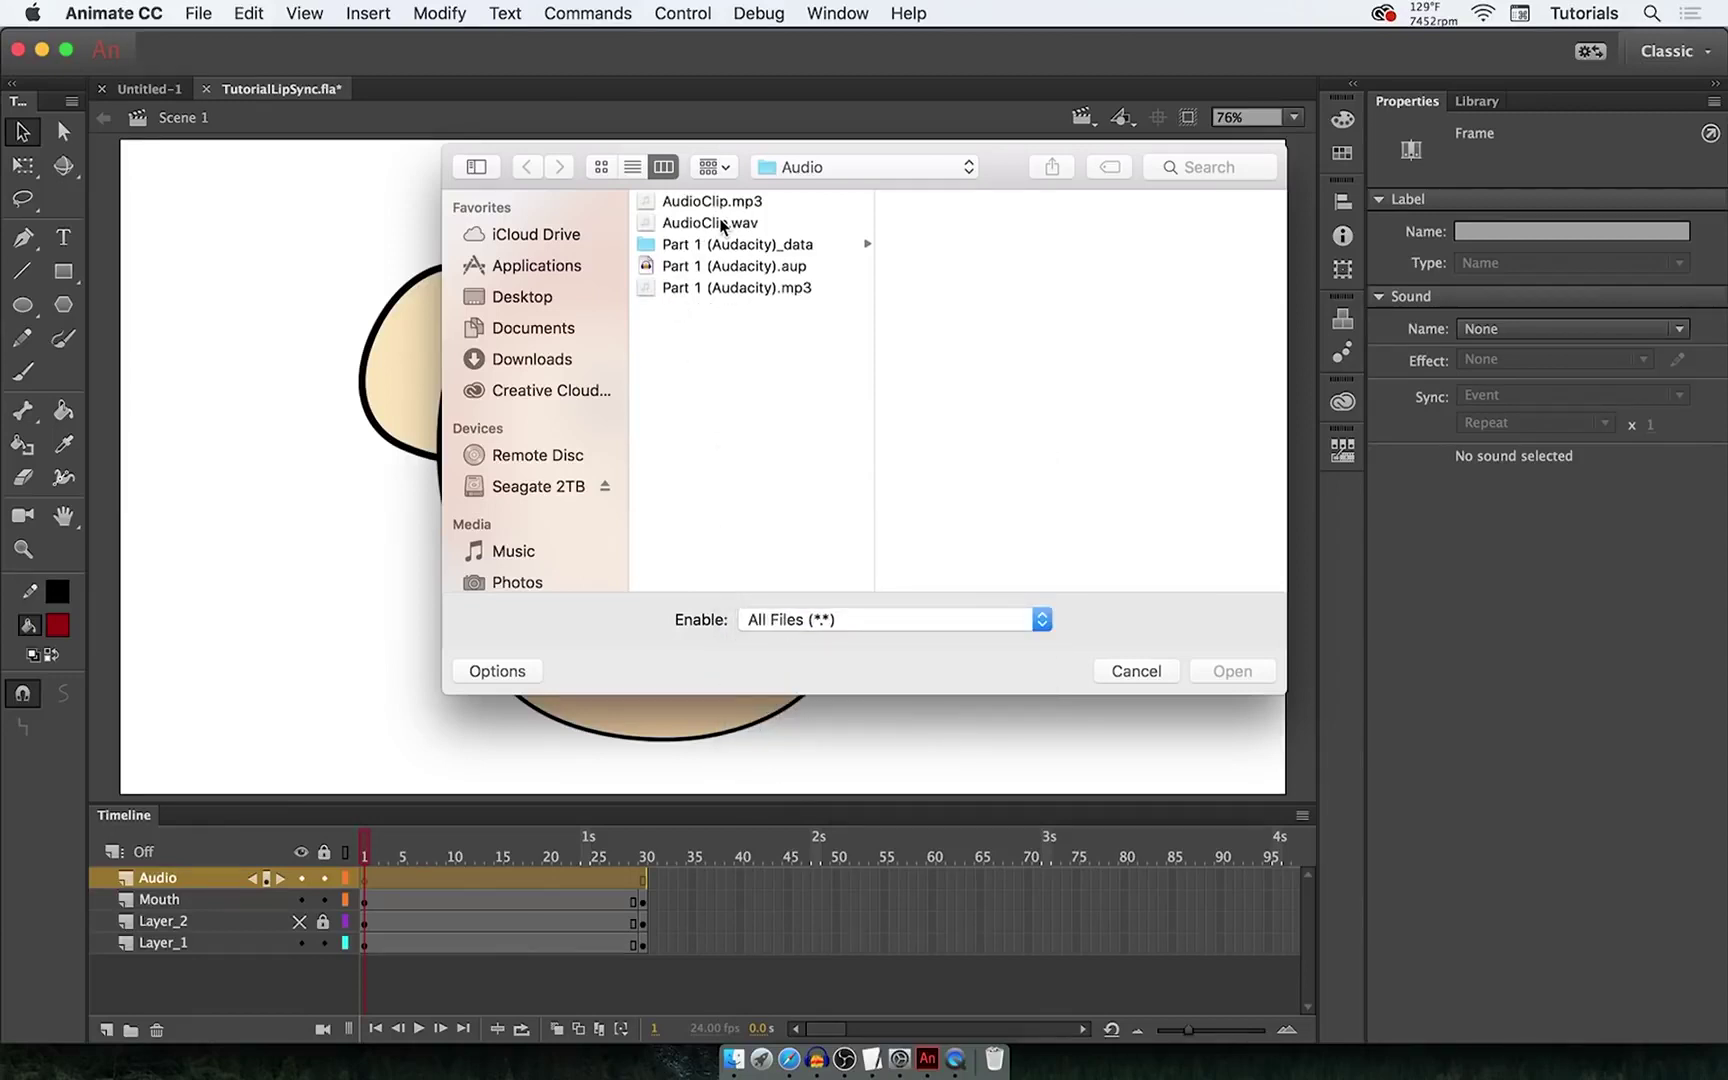
pyautogui.click(730, 205)
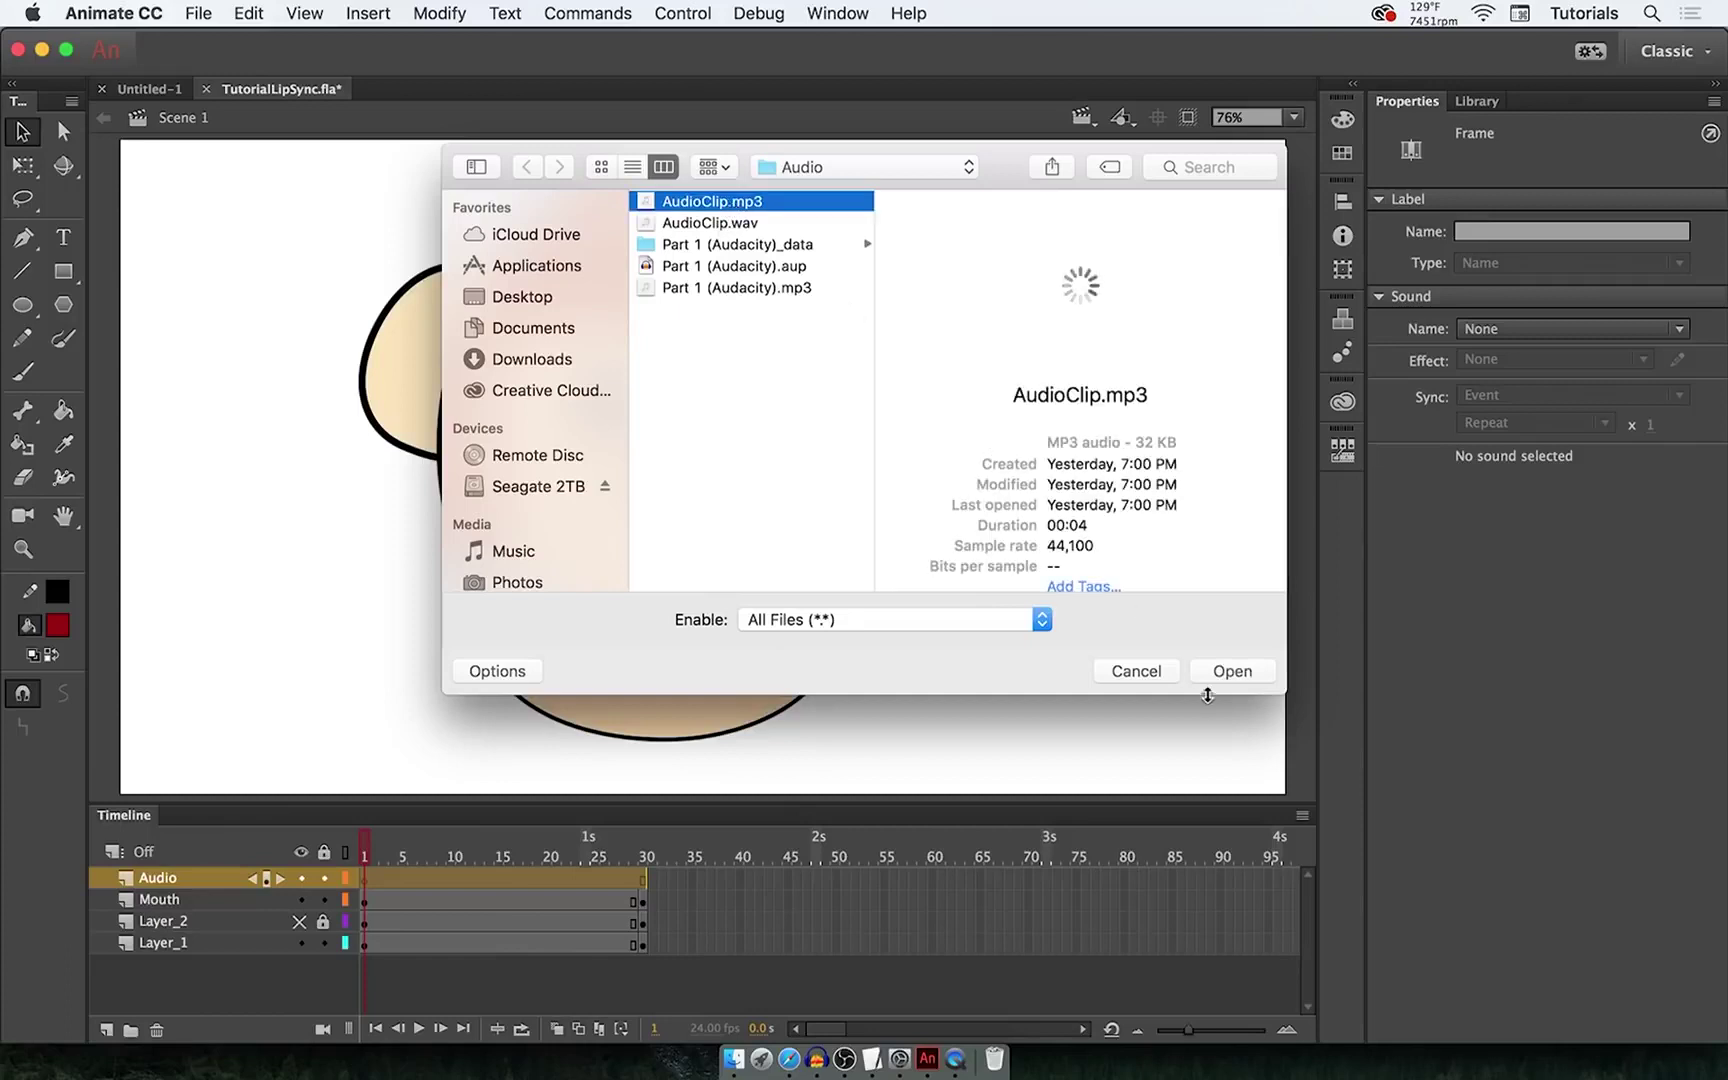
pyautogui.click(1232, 671)
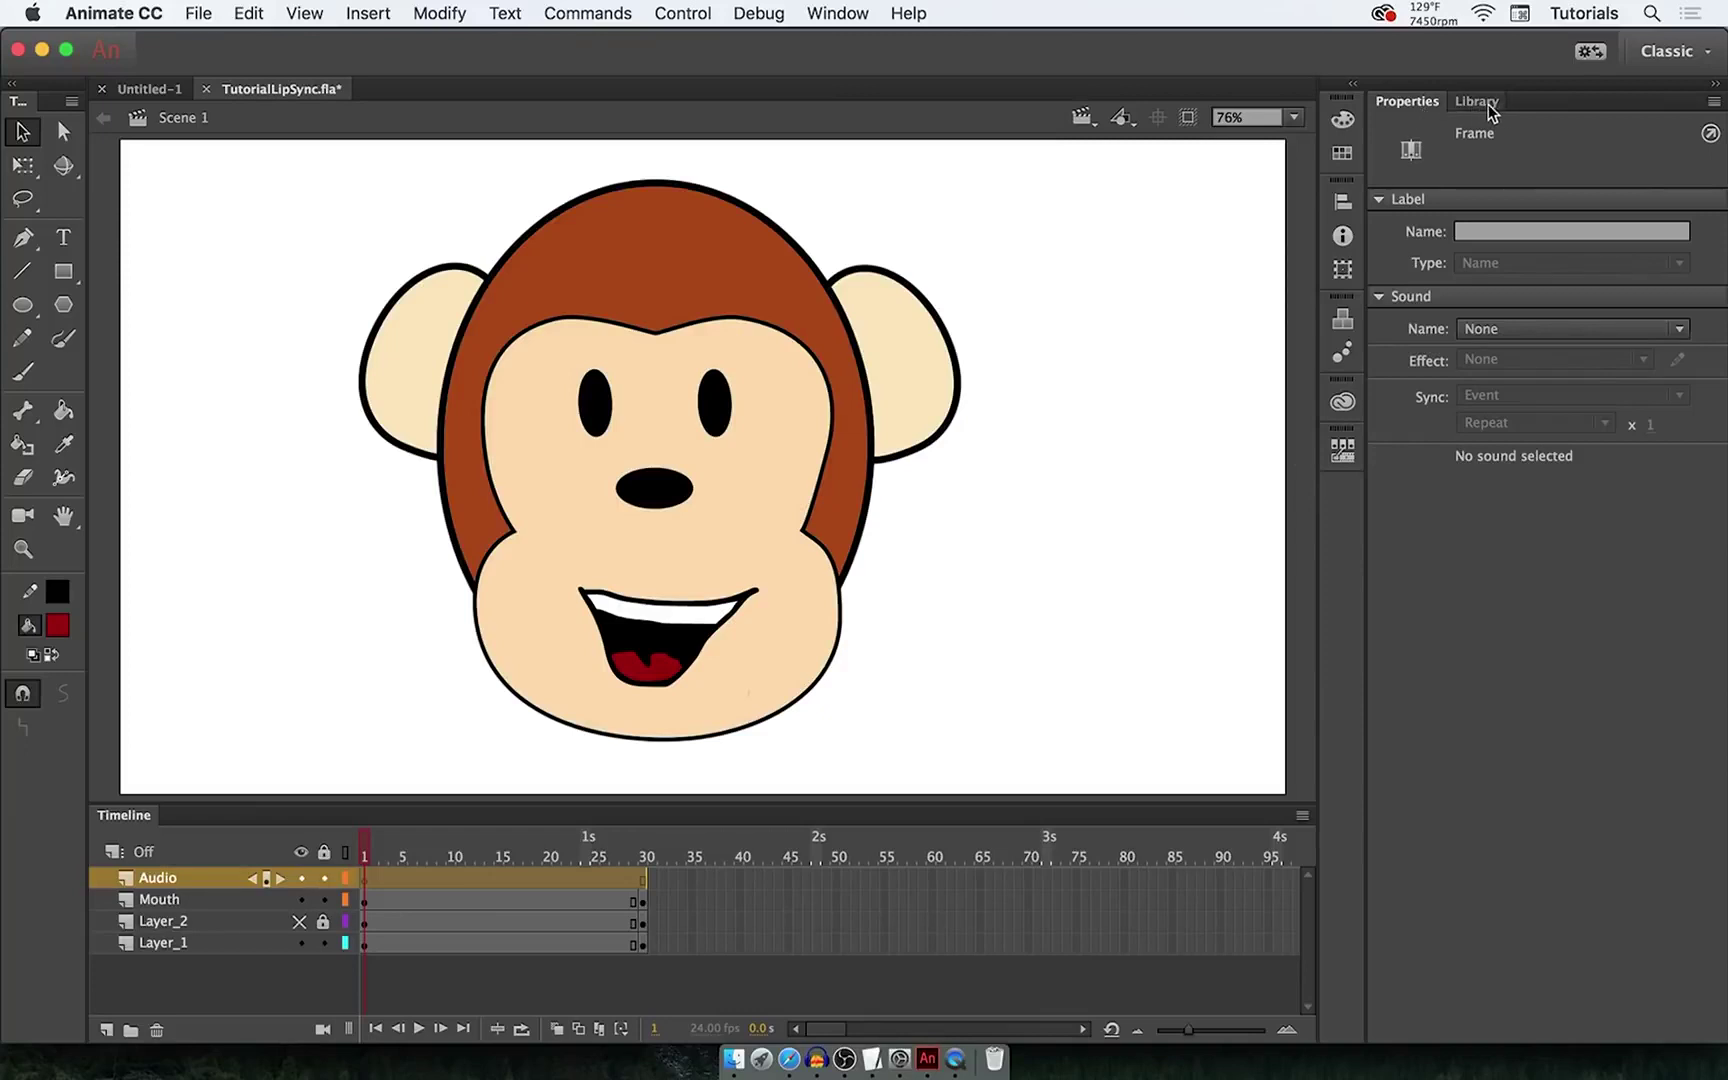
# - Place AudioClip.mp3 from the library on the stage so that its sound goes onto the Audio layer
pyautogui.click(830, 13)
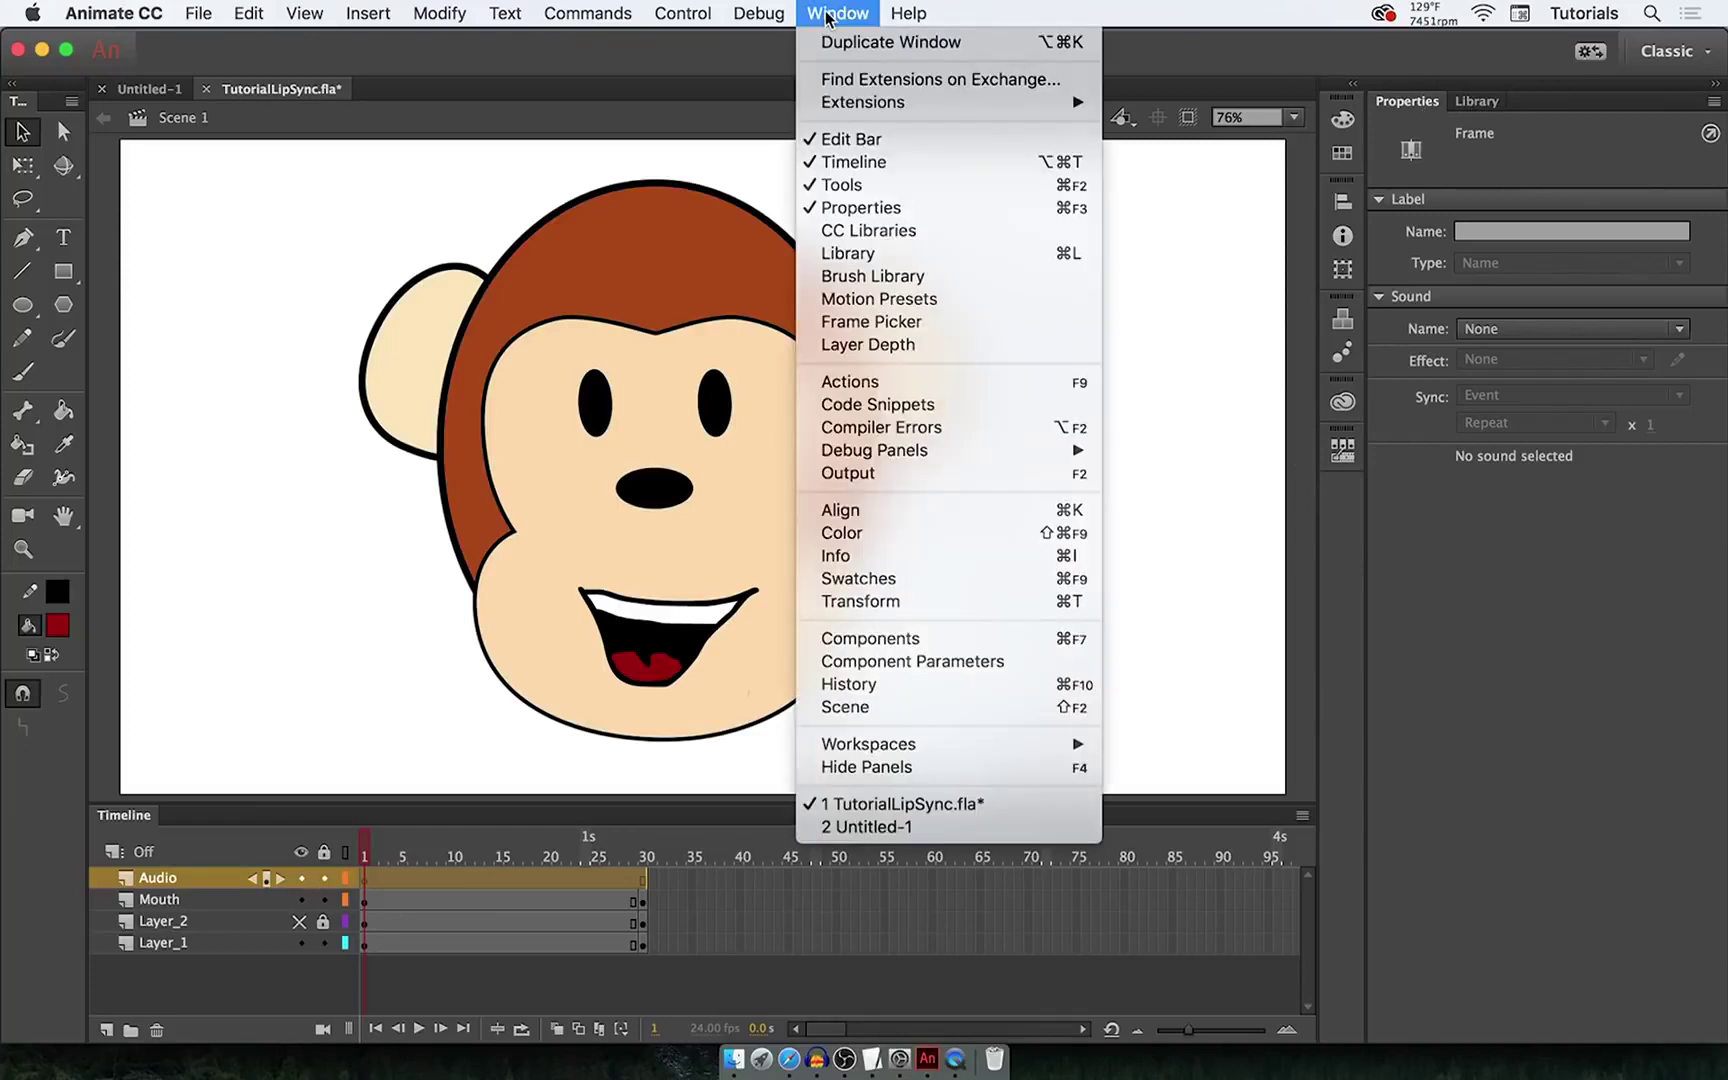
pyautogui.click(895, 253)
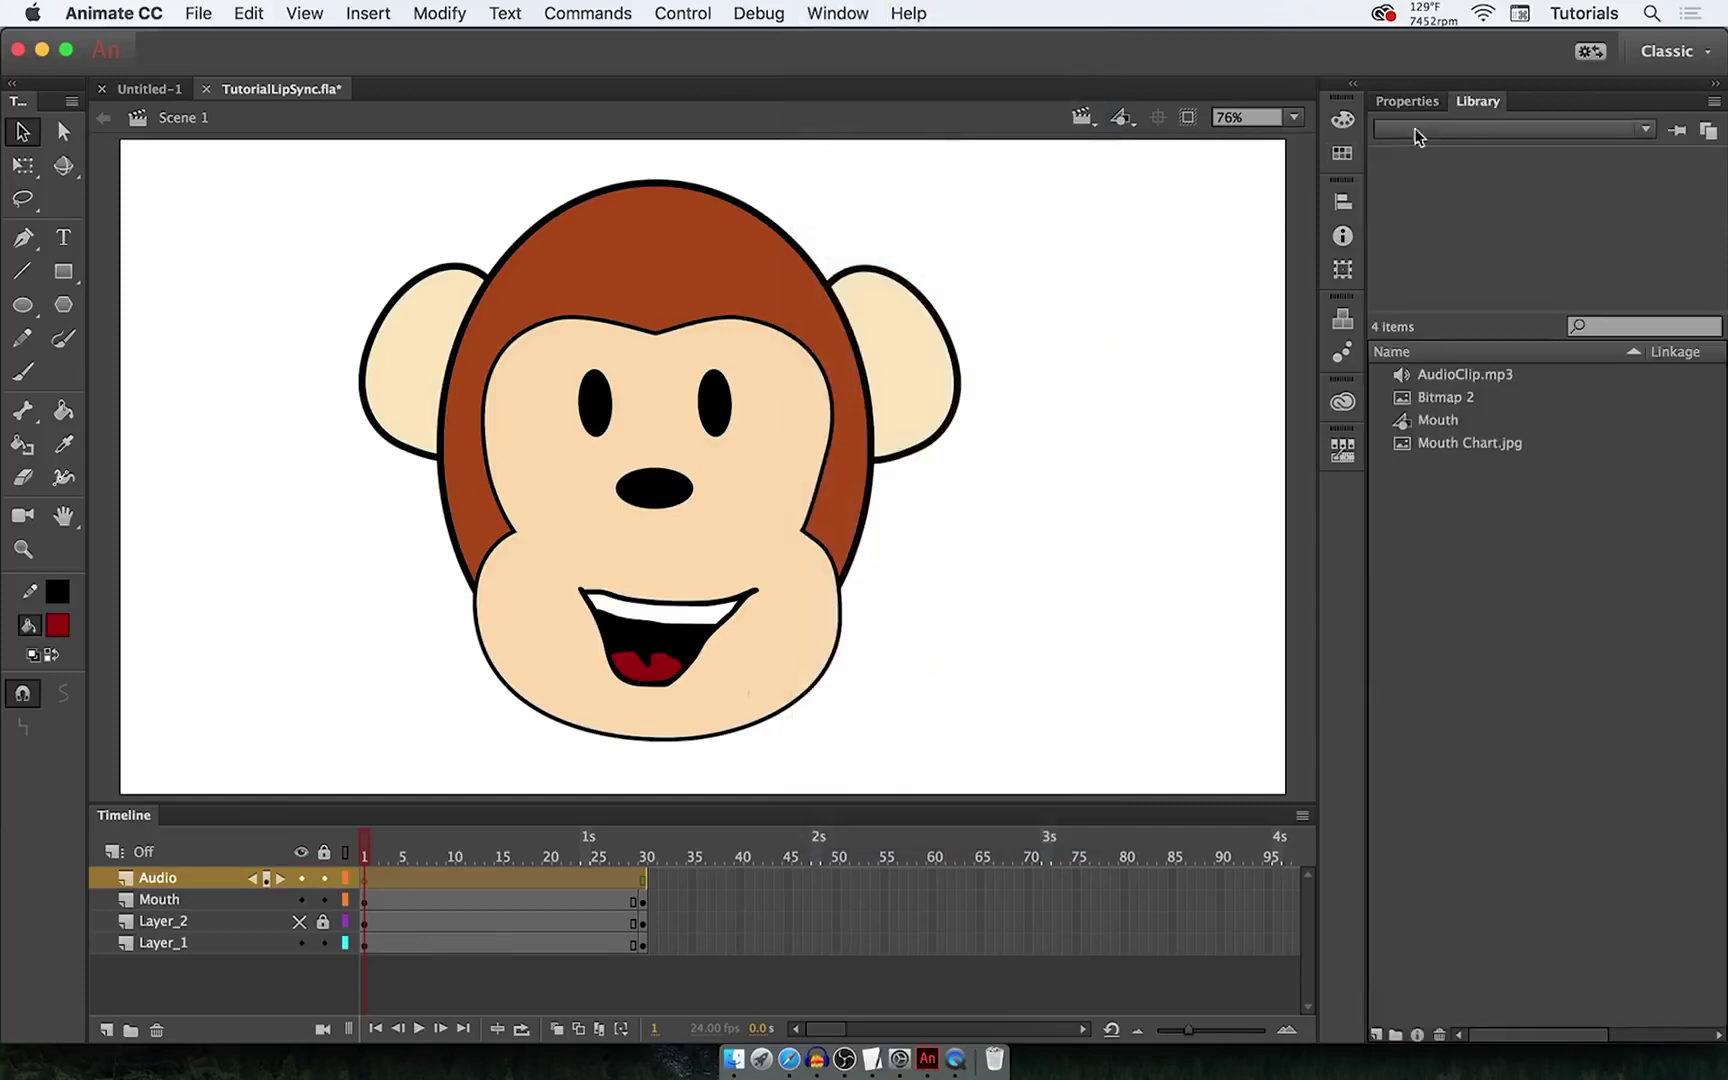
pyautogui.click(1472, 377)
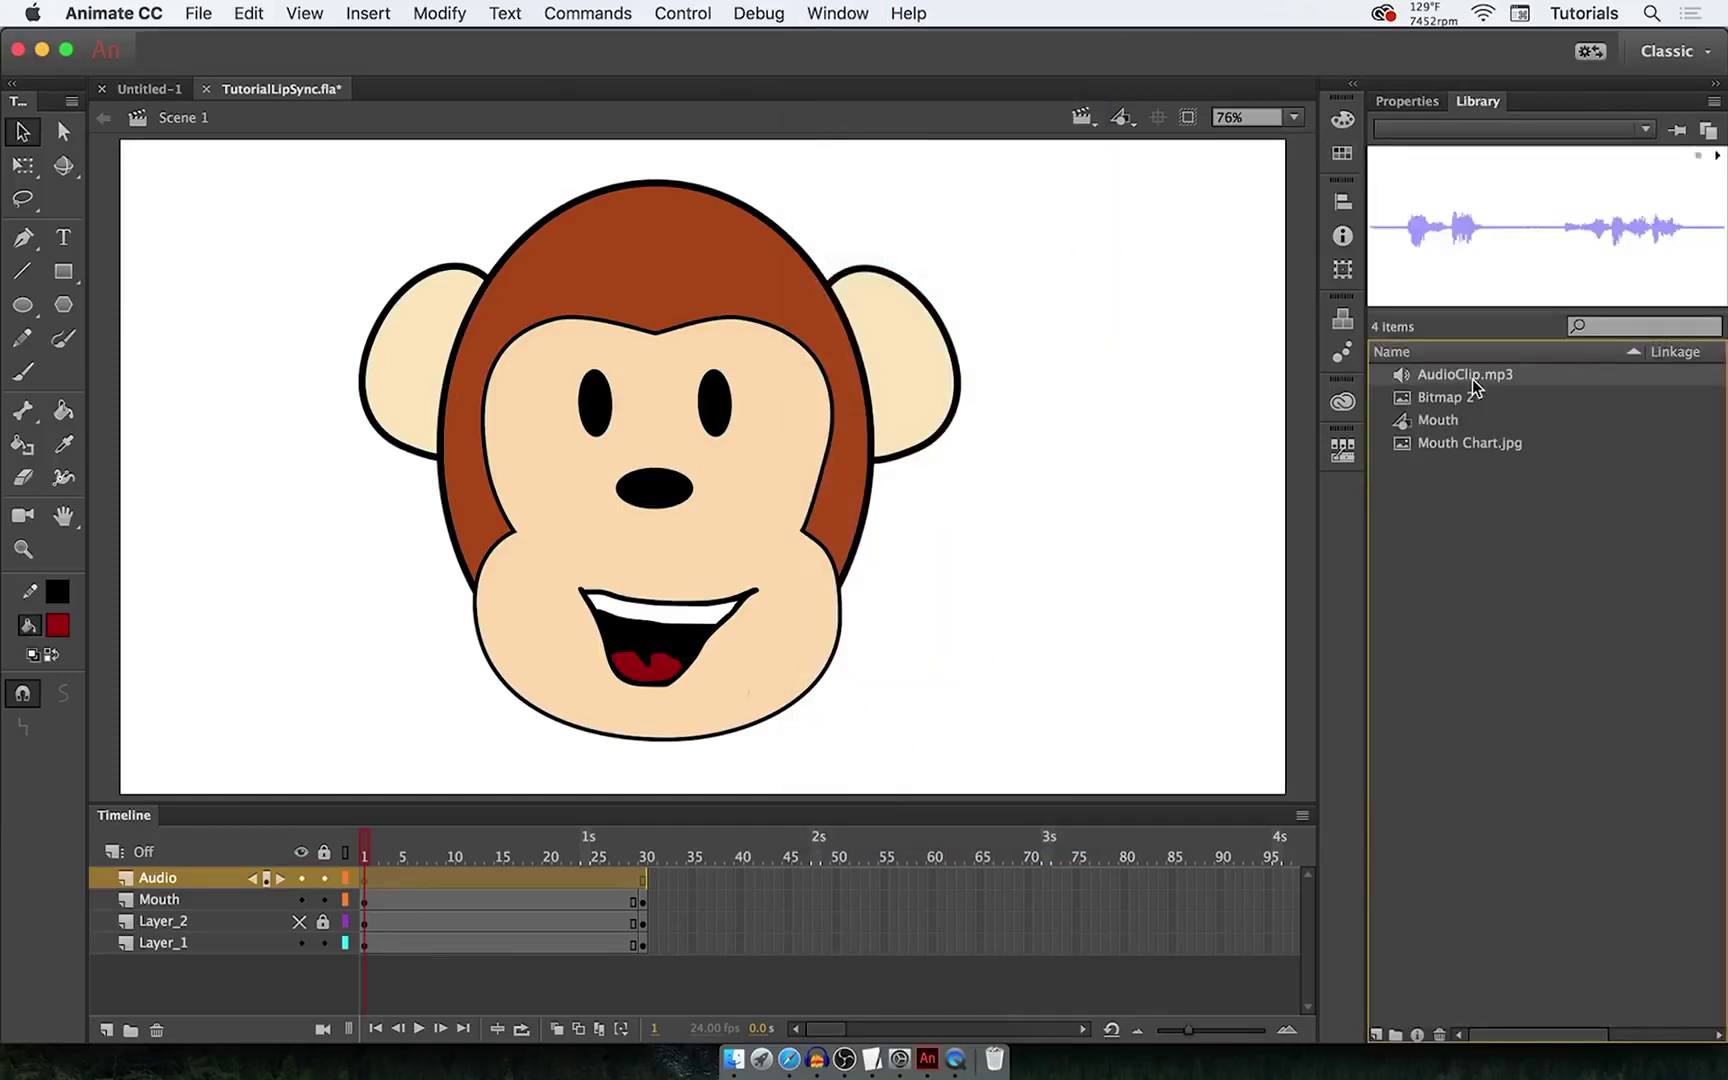
pyautogui.moveTo(1472, 379); pyautogui.dragTo(523, 736)
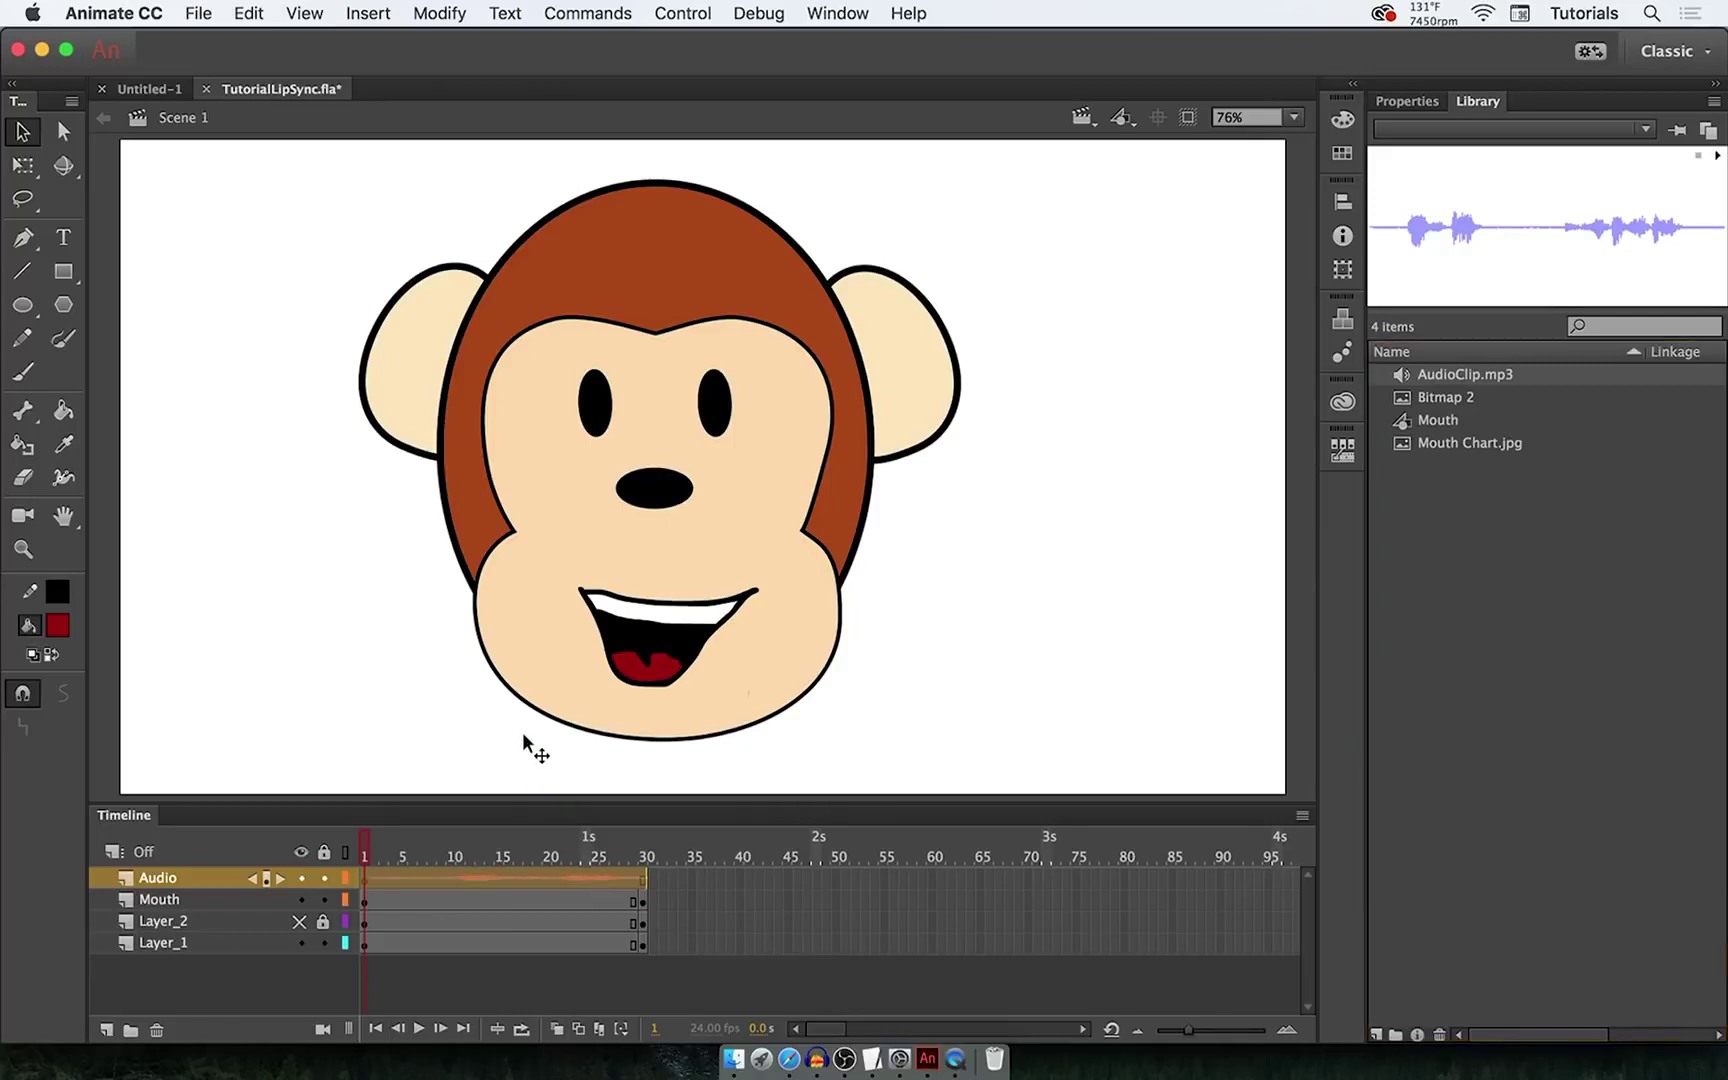
# - Extend the Audio layer until the whole waveform fits, then remove the surplus frames after the sound ends at frame 93
pyautogui.click(644, 880)
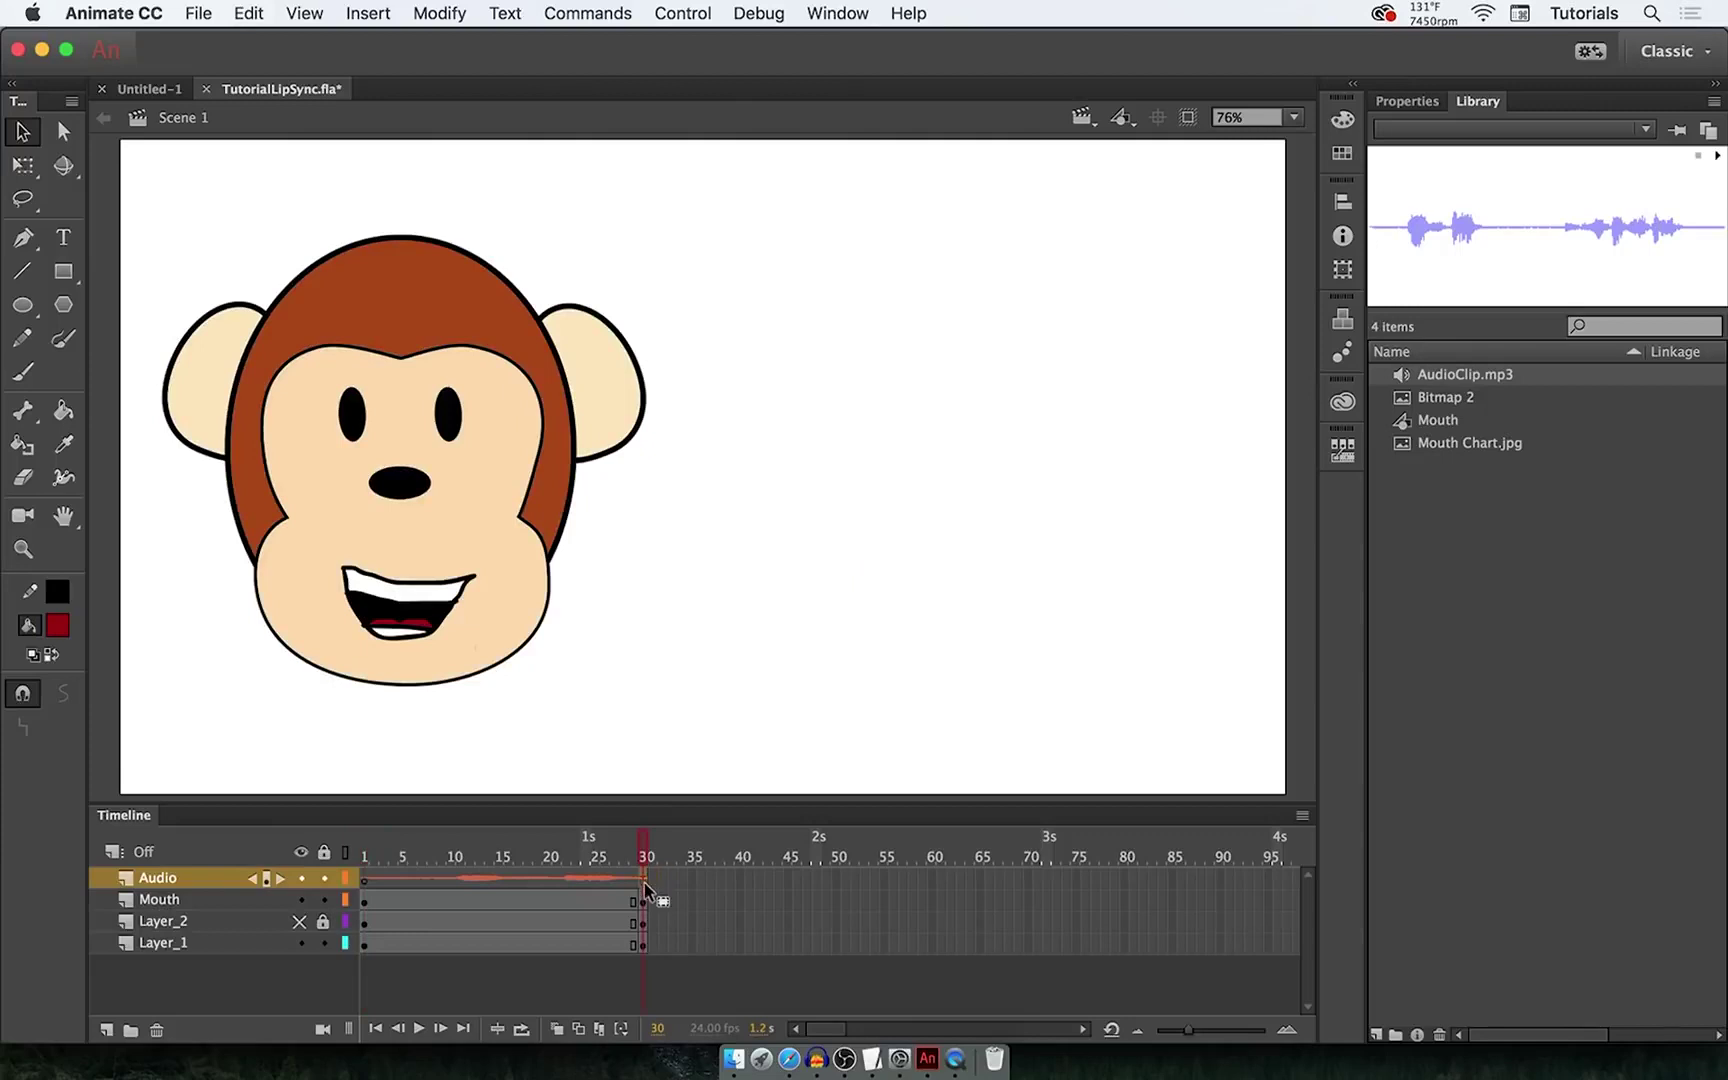
pyautogui.moveTo(642, 880); pyautogui.dragTo(1266, 882)
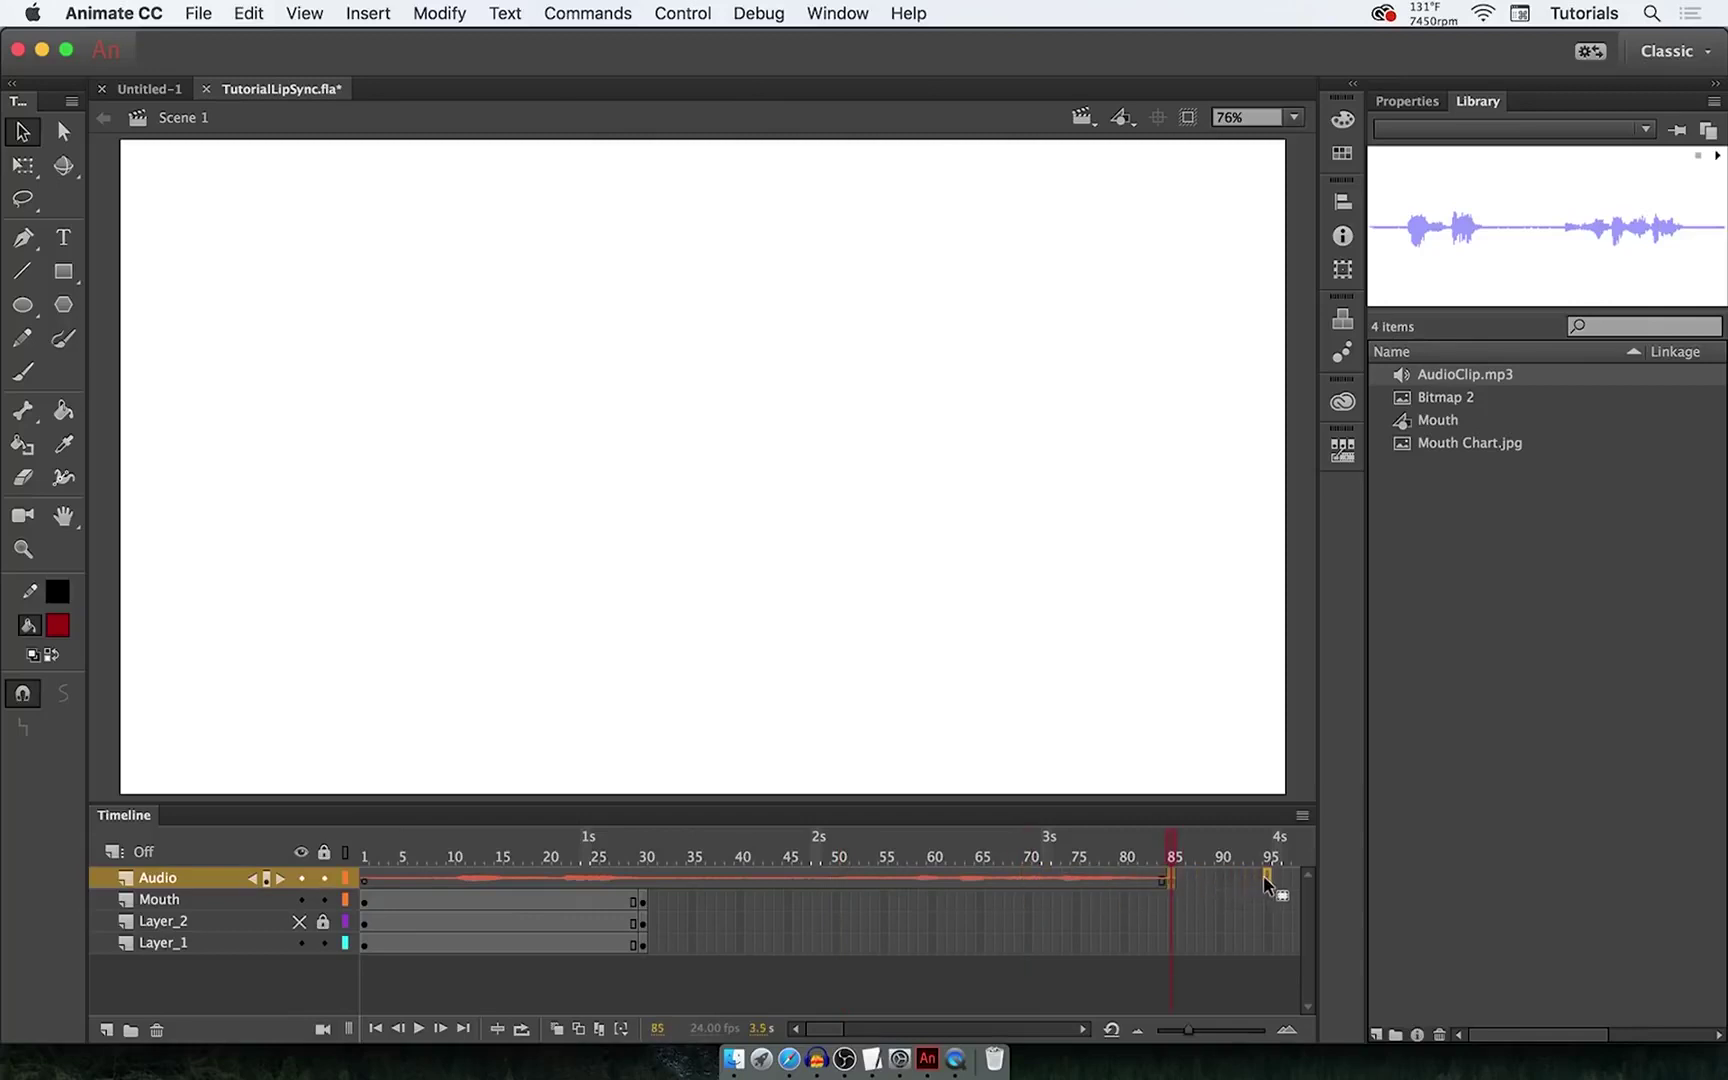
pyautogui.hscroll(5, 1264, 878)
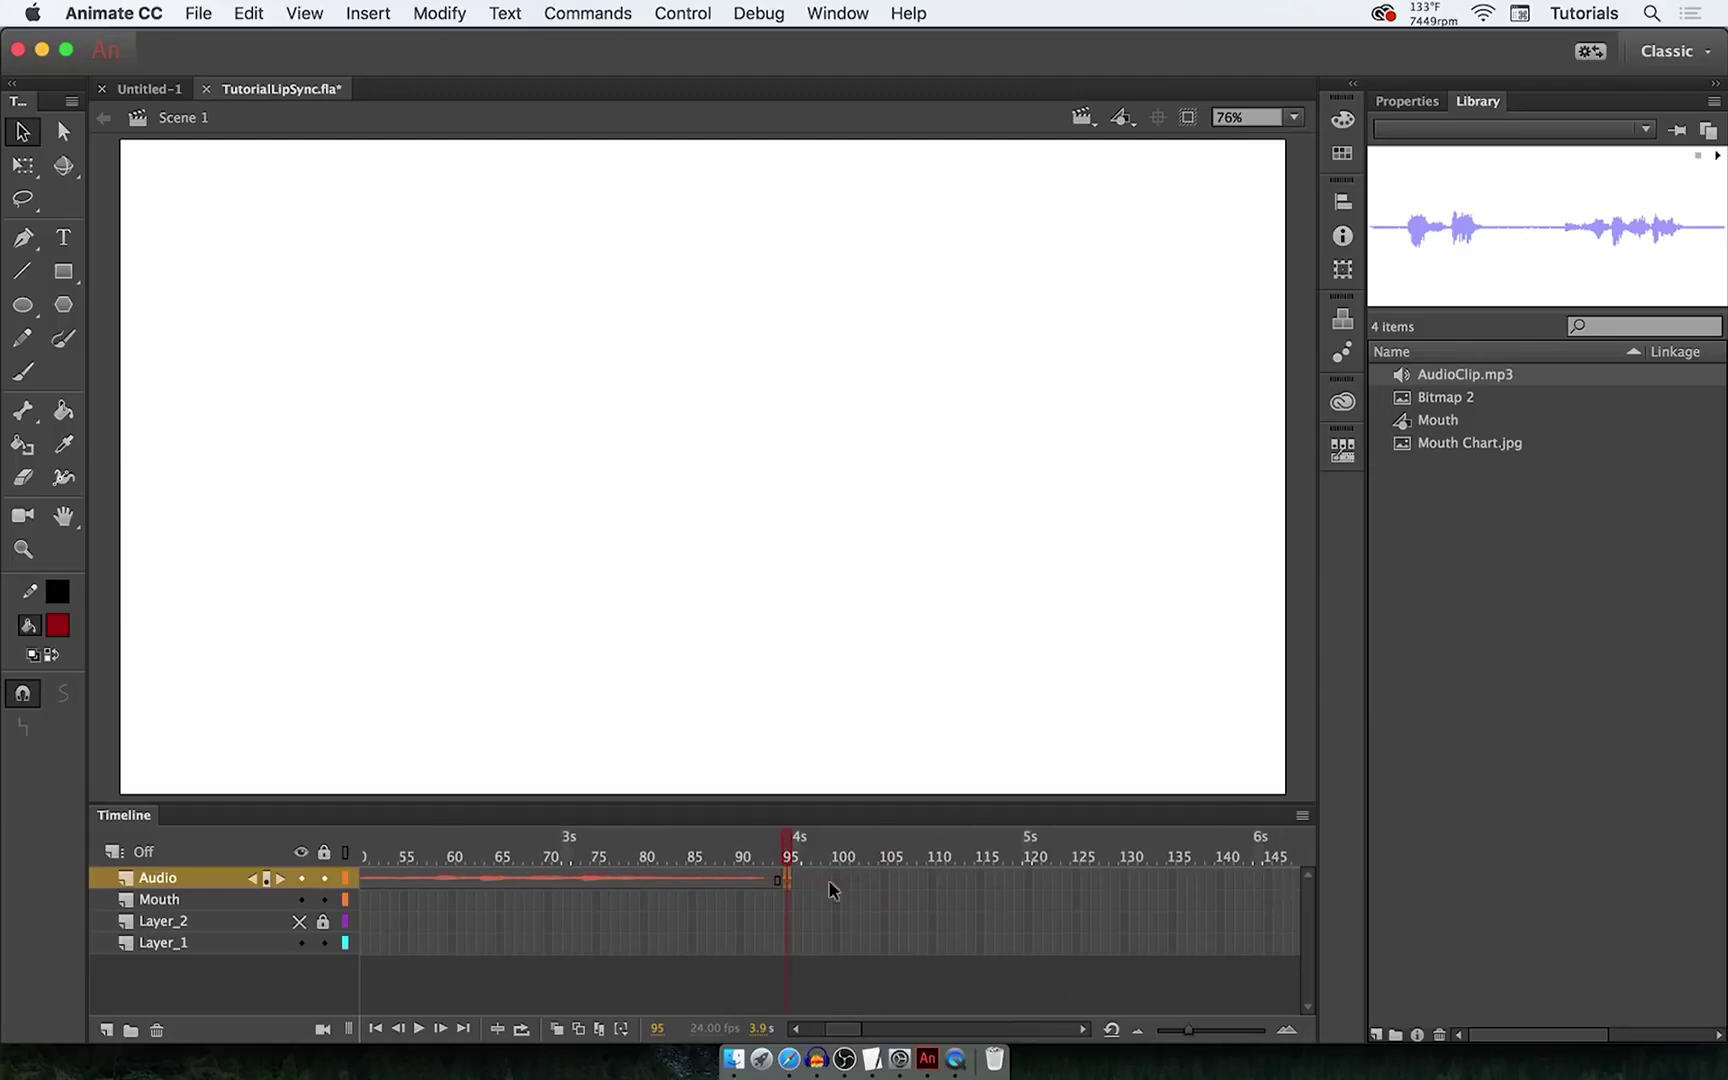
pyautogui.moveTo(788, 886); pyautogui.dragTo(825, 897)
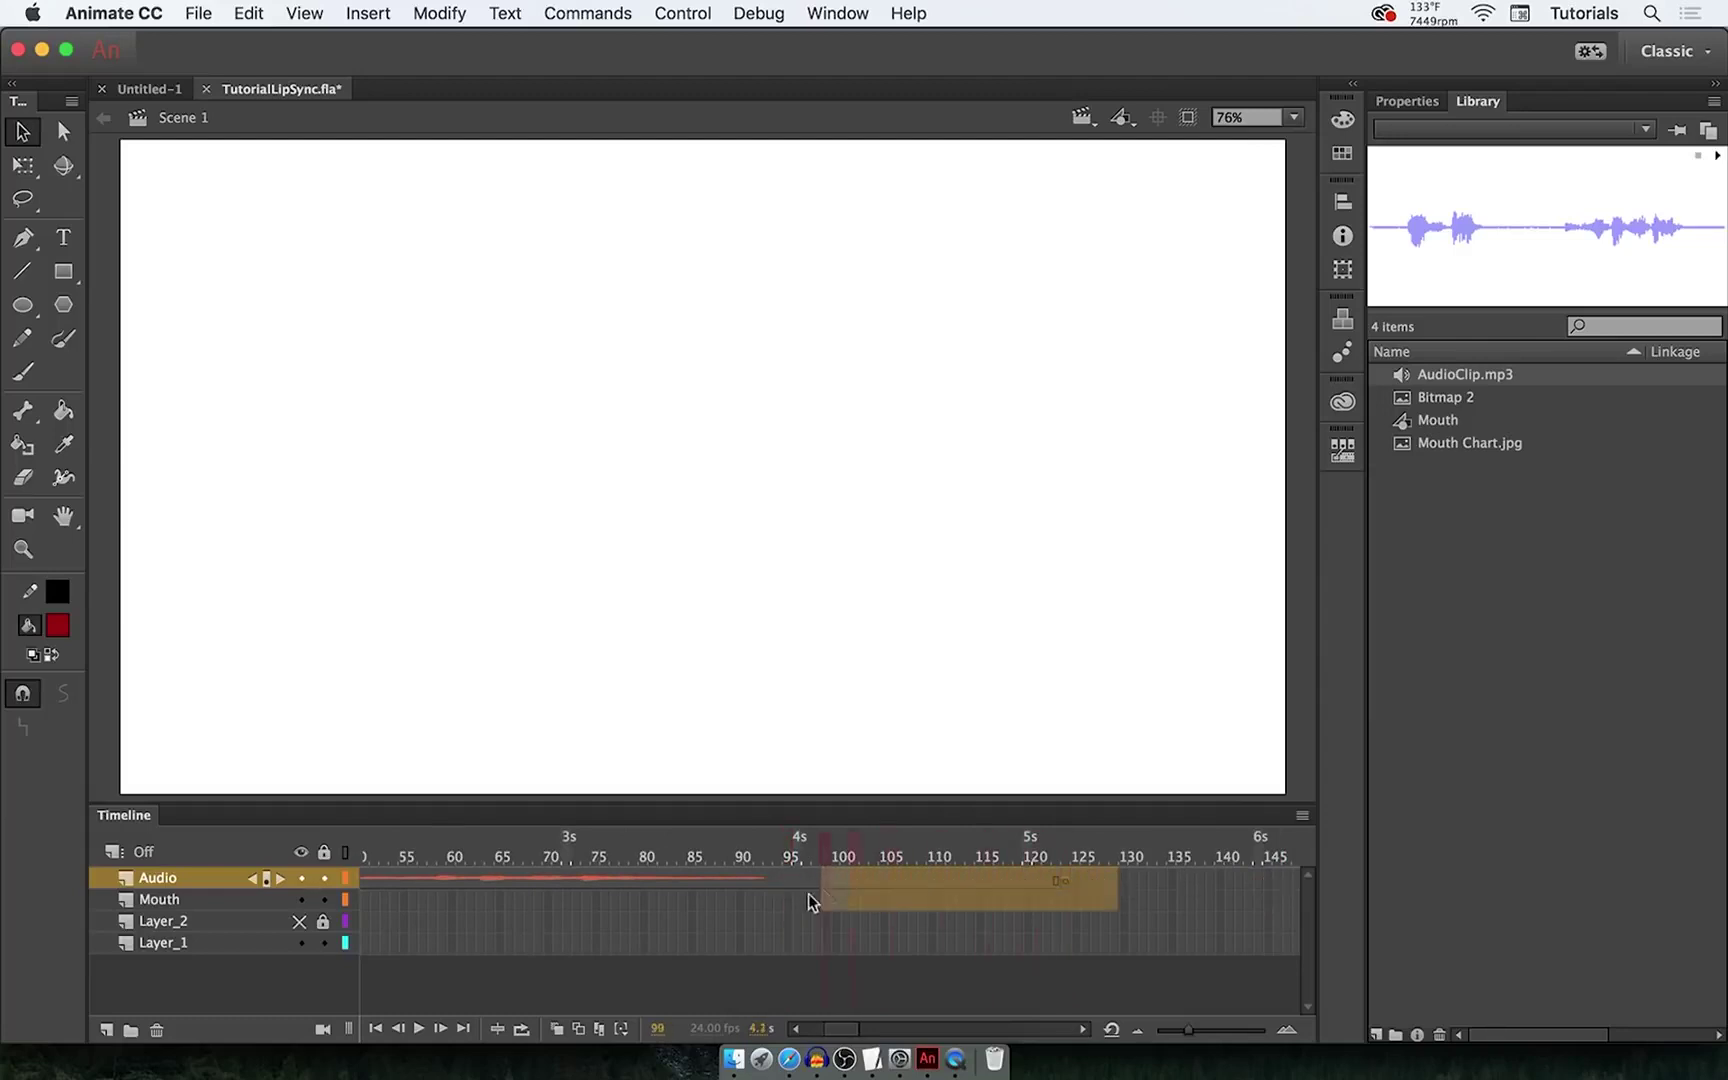
pyautogui.rightClick(813, 880)
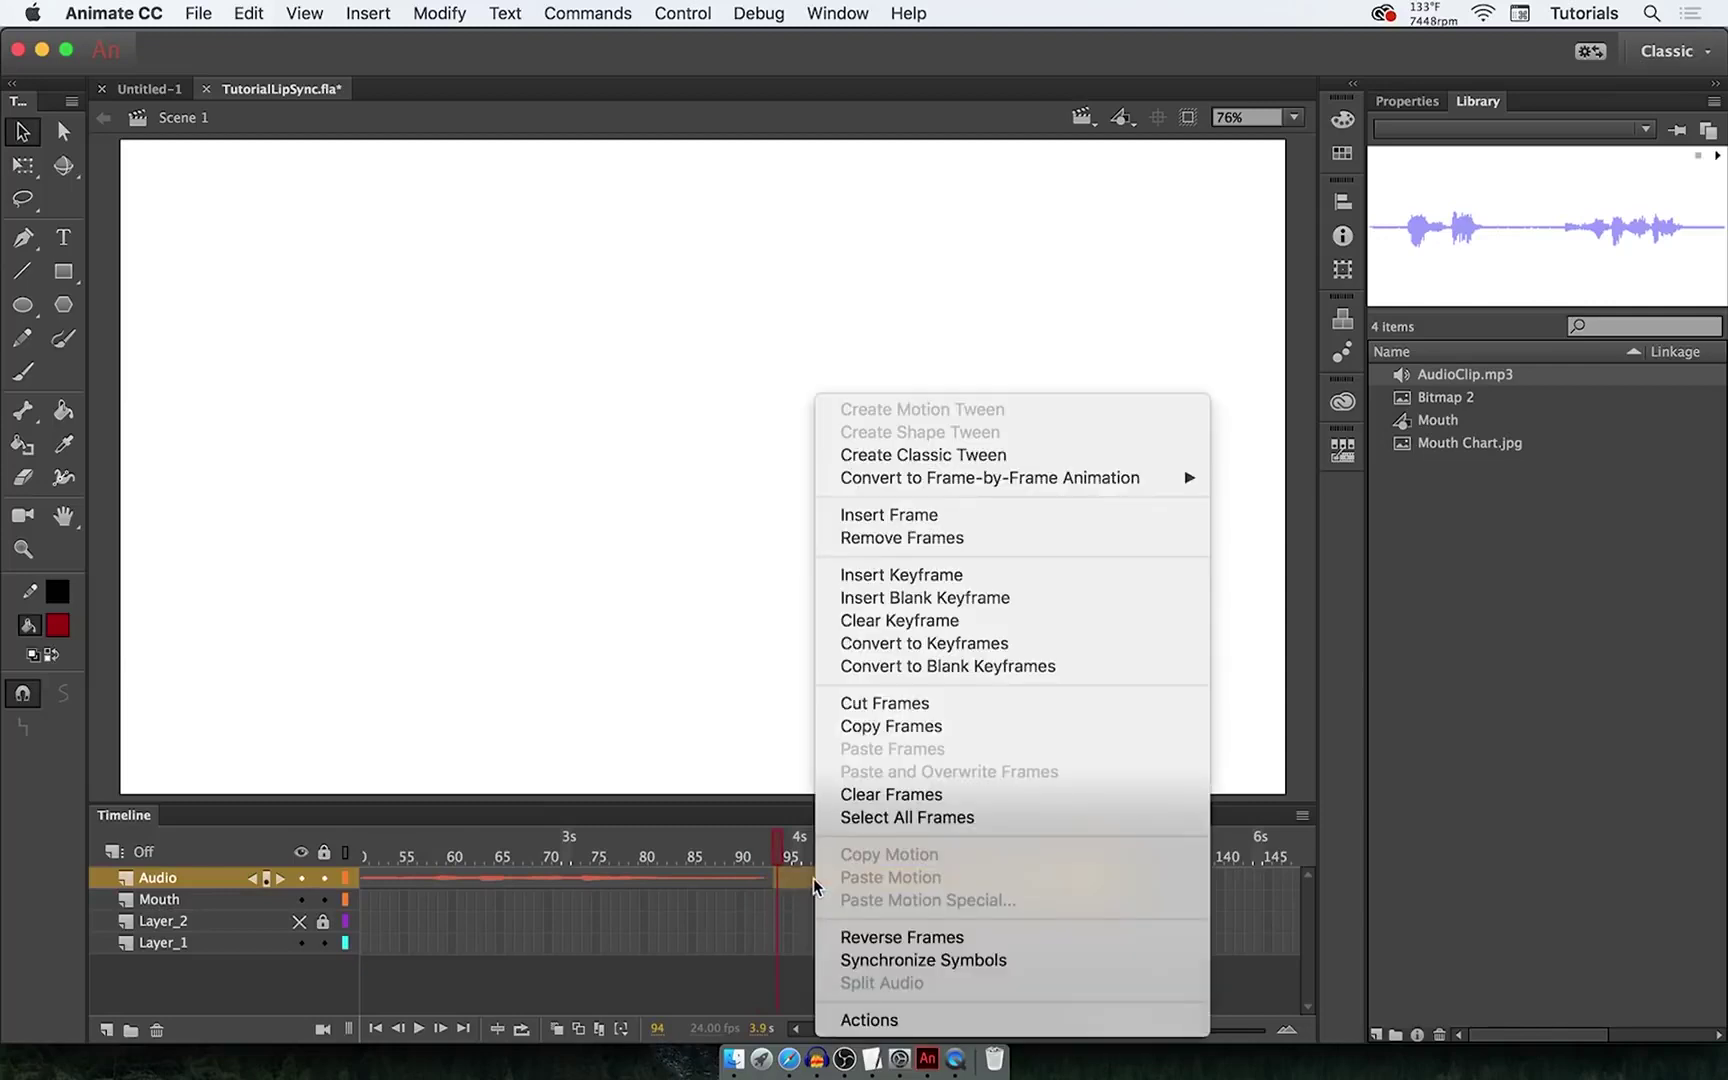
pyautogui.click(920, 538)
# - Extend the Mouth, Layer_2 and Layer_1 frames to frame 93 and clear their keyframes at the end
pyautogui.moveTo(765, 843); pyautogui.dragTo(721, 850)
pyautogui.hscroll(-5, 690, 868)
pyautogui.moveTo(499, 901); pyautogui.dragTo(1105, 928)
pyautogui.hscroll(-5, 1107, 930)
pyautogui.moveTo(1247, 880); pyautogui.dragTo(1247, 937)
pyautogui.rightClick(1247, 925)
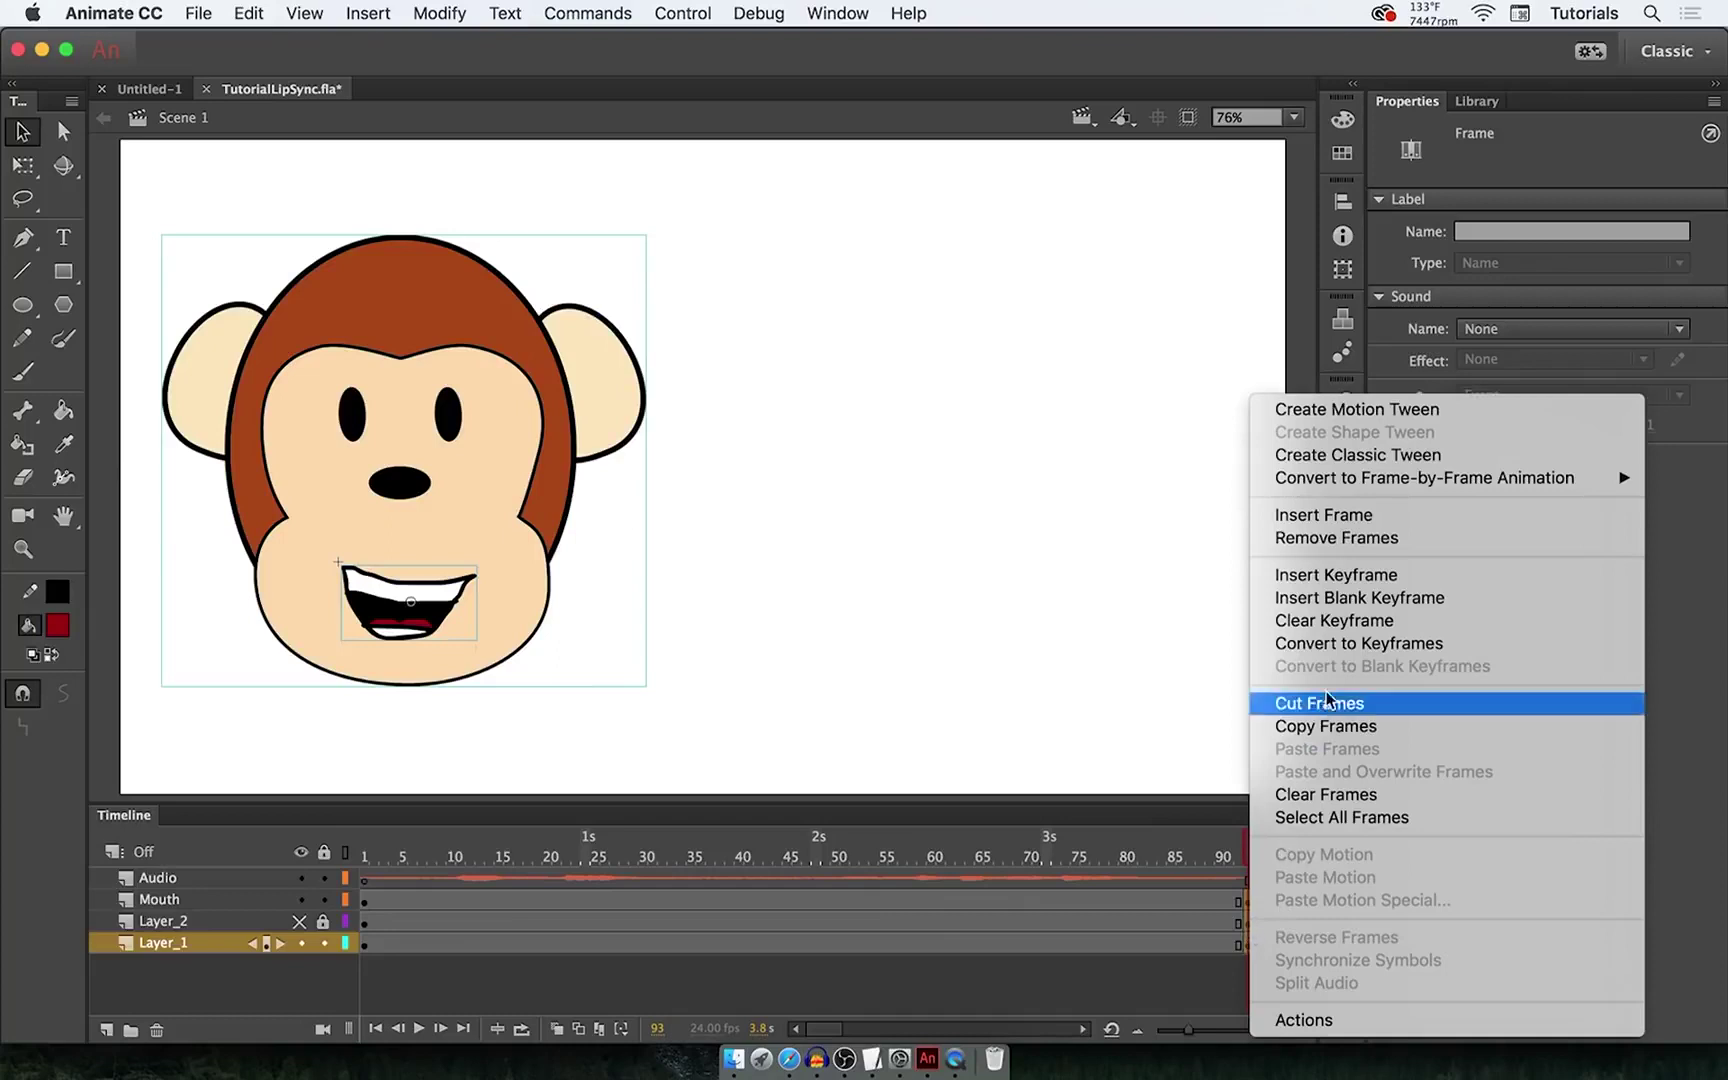
pyautogui.click(1340, 620)
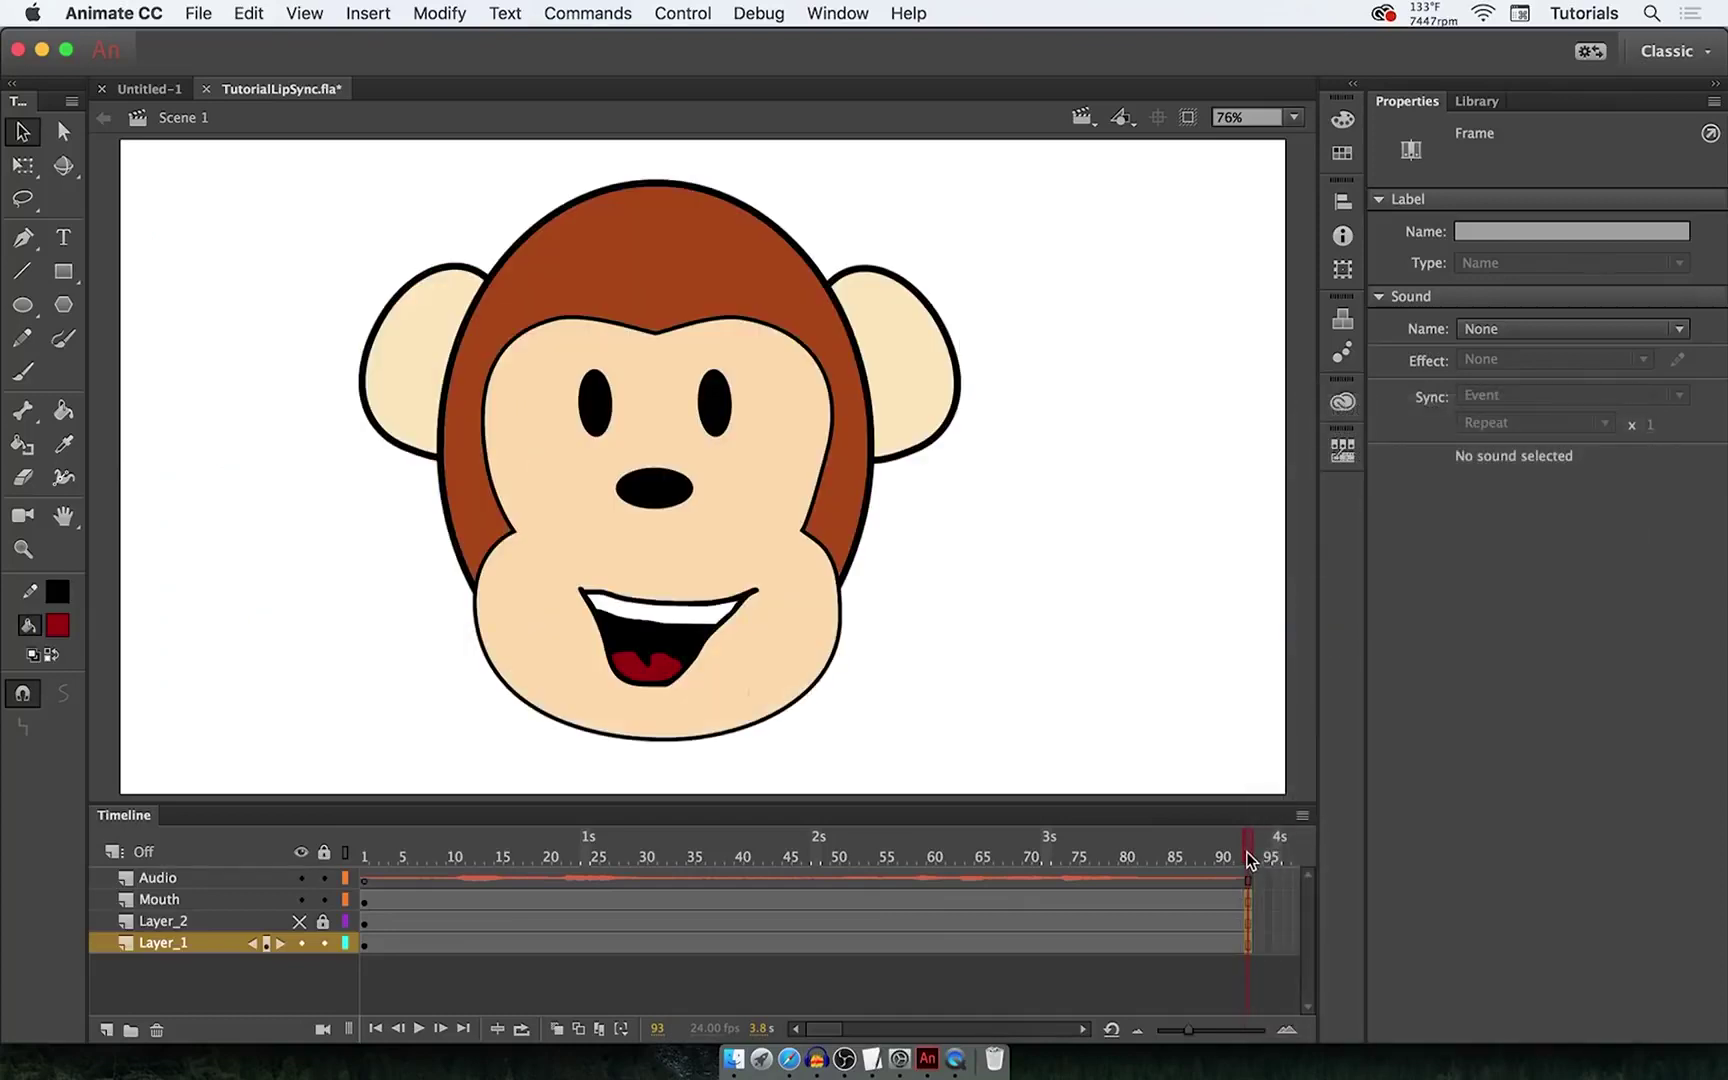
# - Scrub the extended timeline from frame 93 back to frame 1
pyautogui.click(1248, 858)
pyautogui.moveTo(1233, 850); pyautogui.dragTo(688, 859)
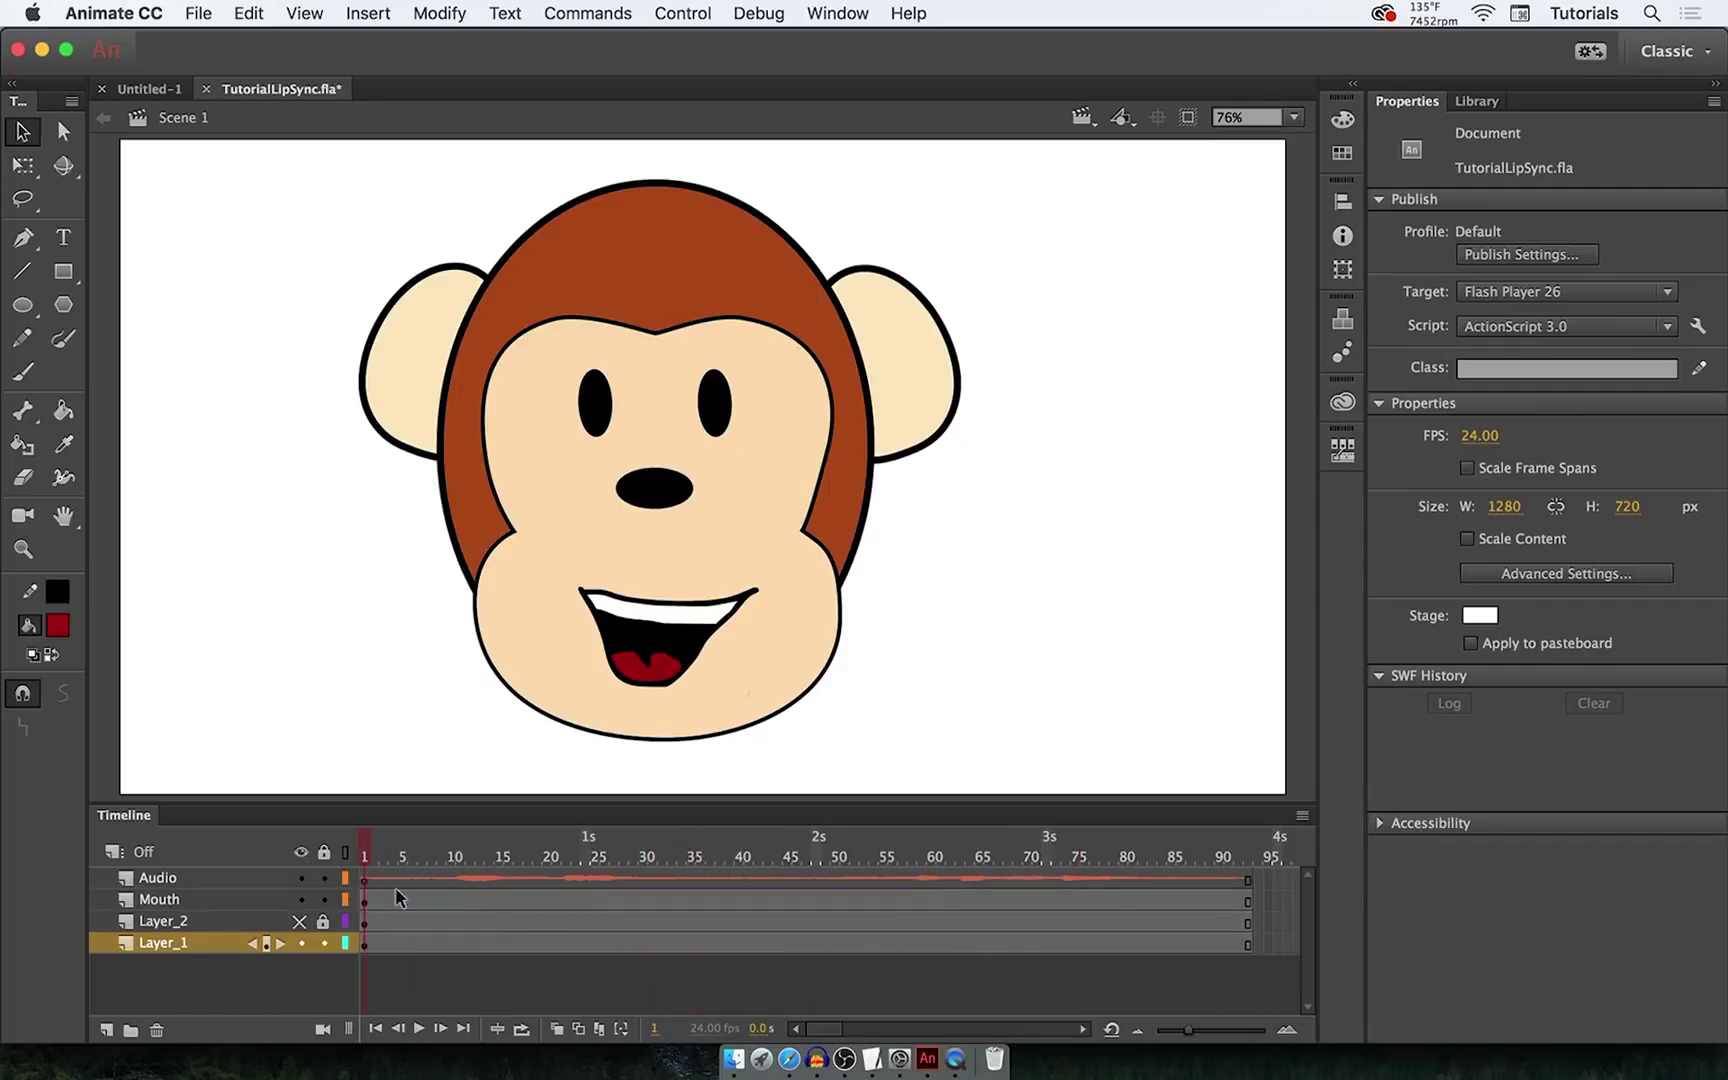
pyautogui.moveTo(424, 850); pyautogui.dragTo(349, 830)
# - Set the sync of the sound on the Audio layer to Stream
pyautogui.click(367, 880)
pyautogui.click(491, 875)
pyautogui.click(370, 882)
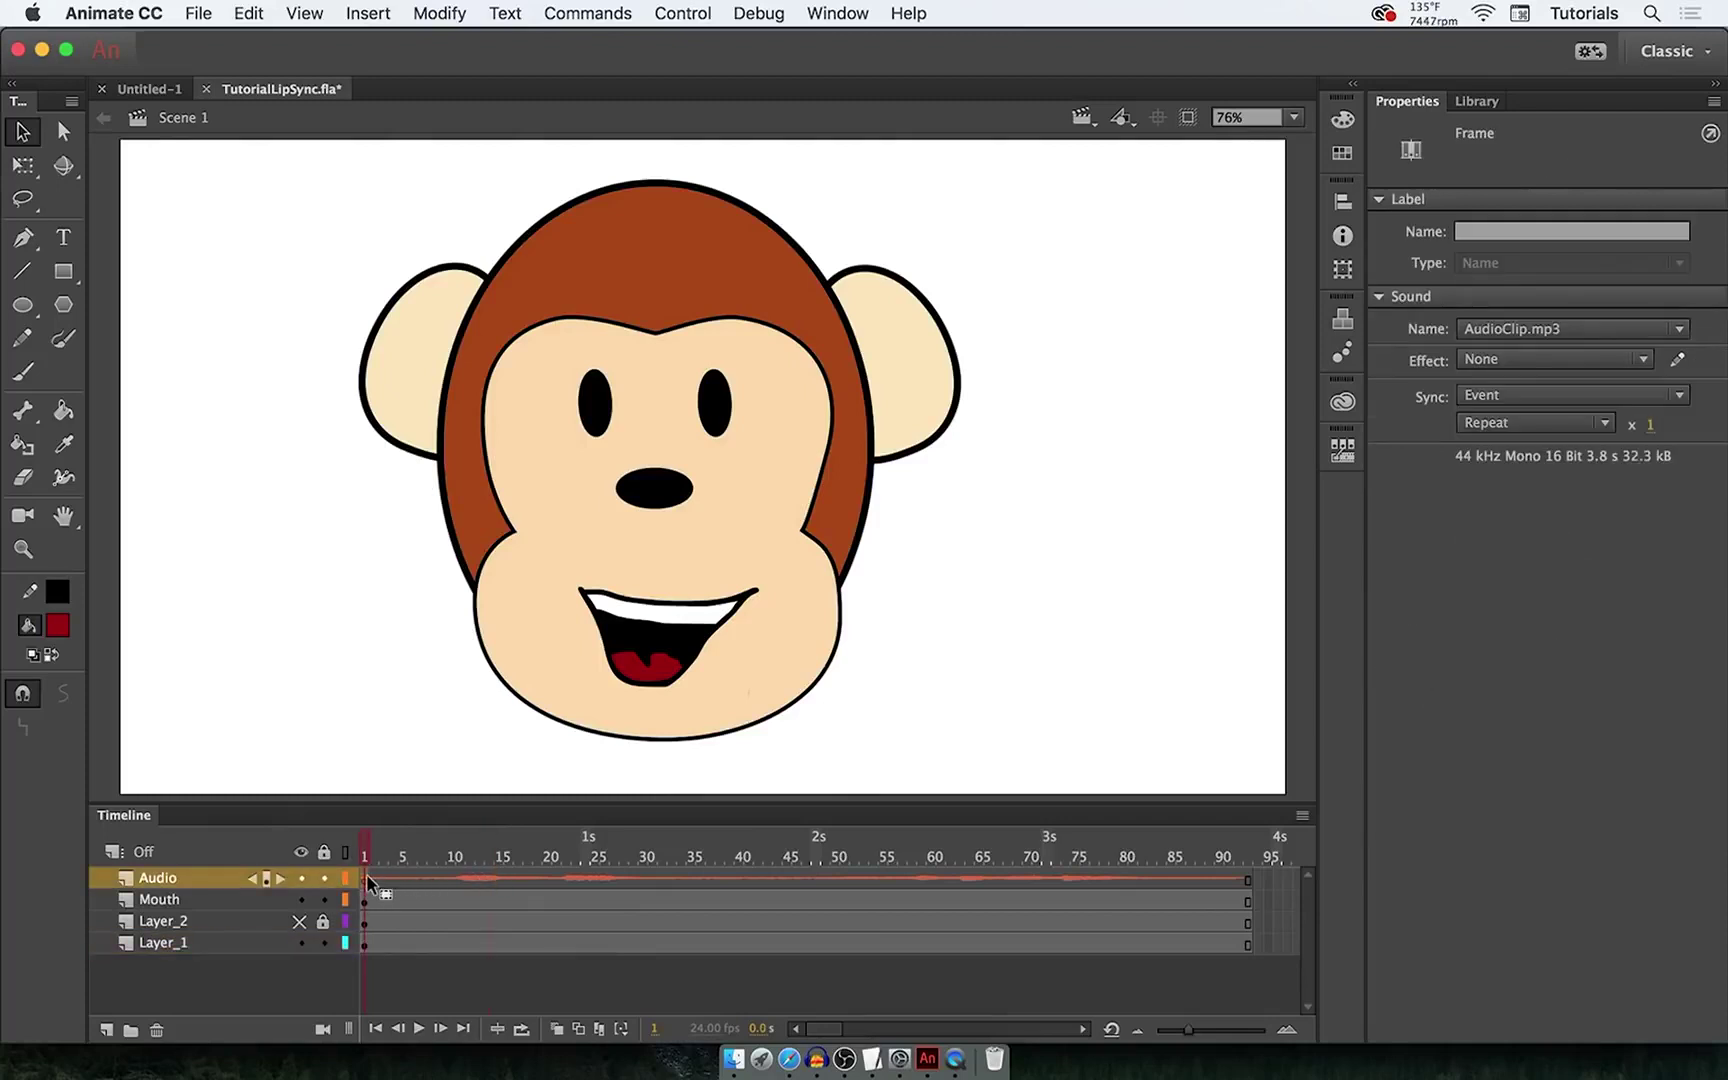
pyautogui.click(1498, 394)
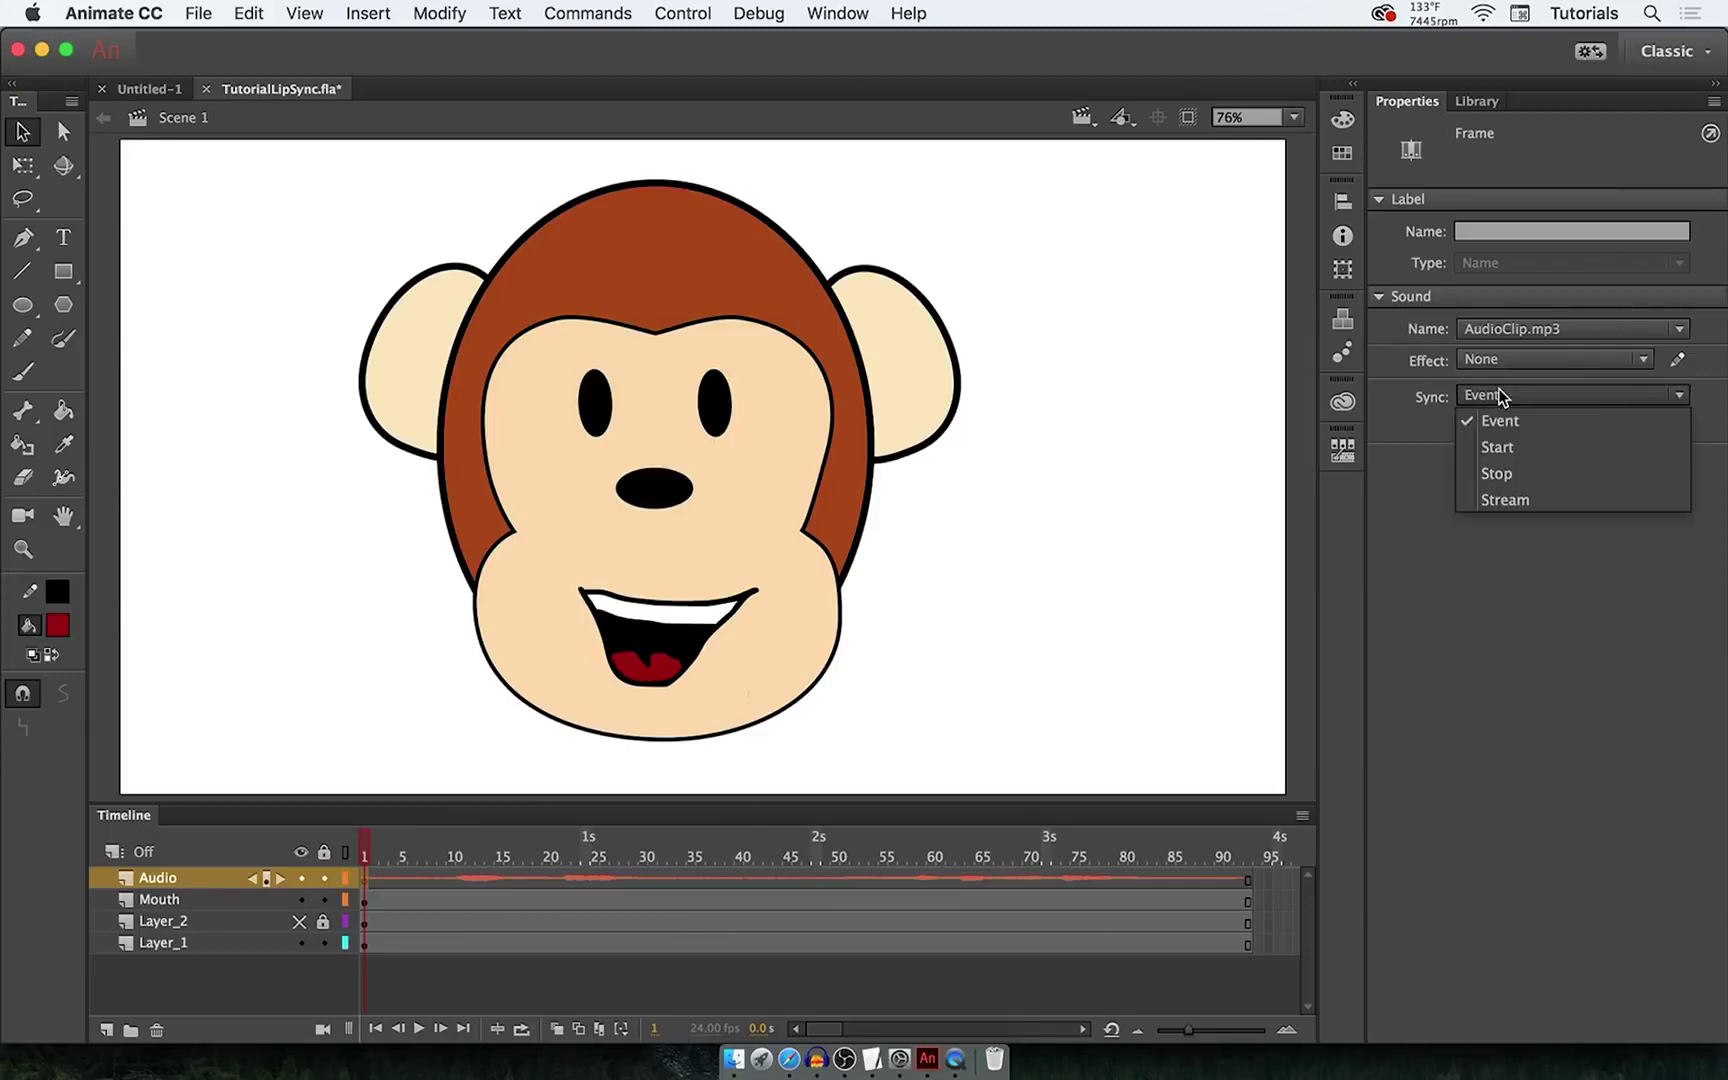
pyautogui.click(1531, 500)
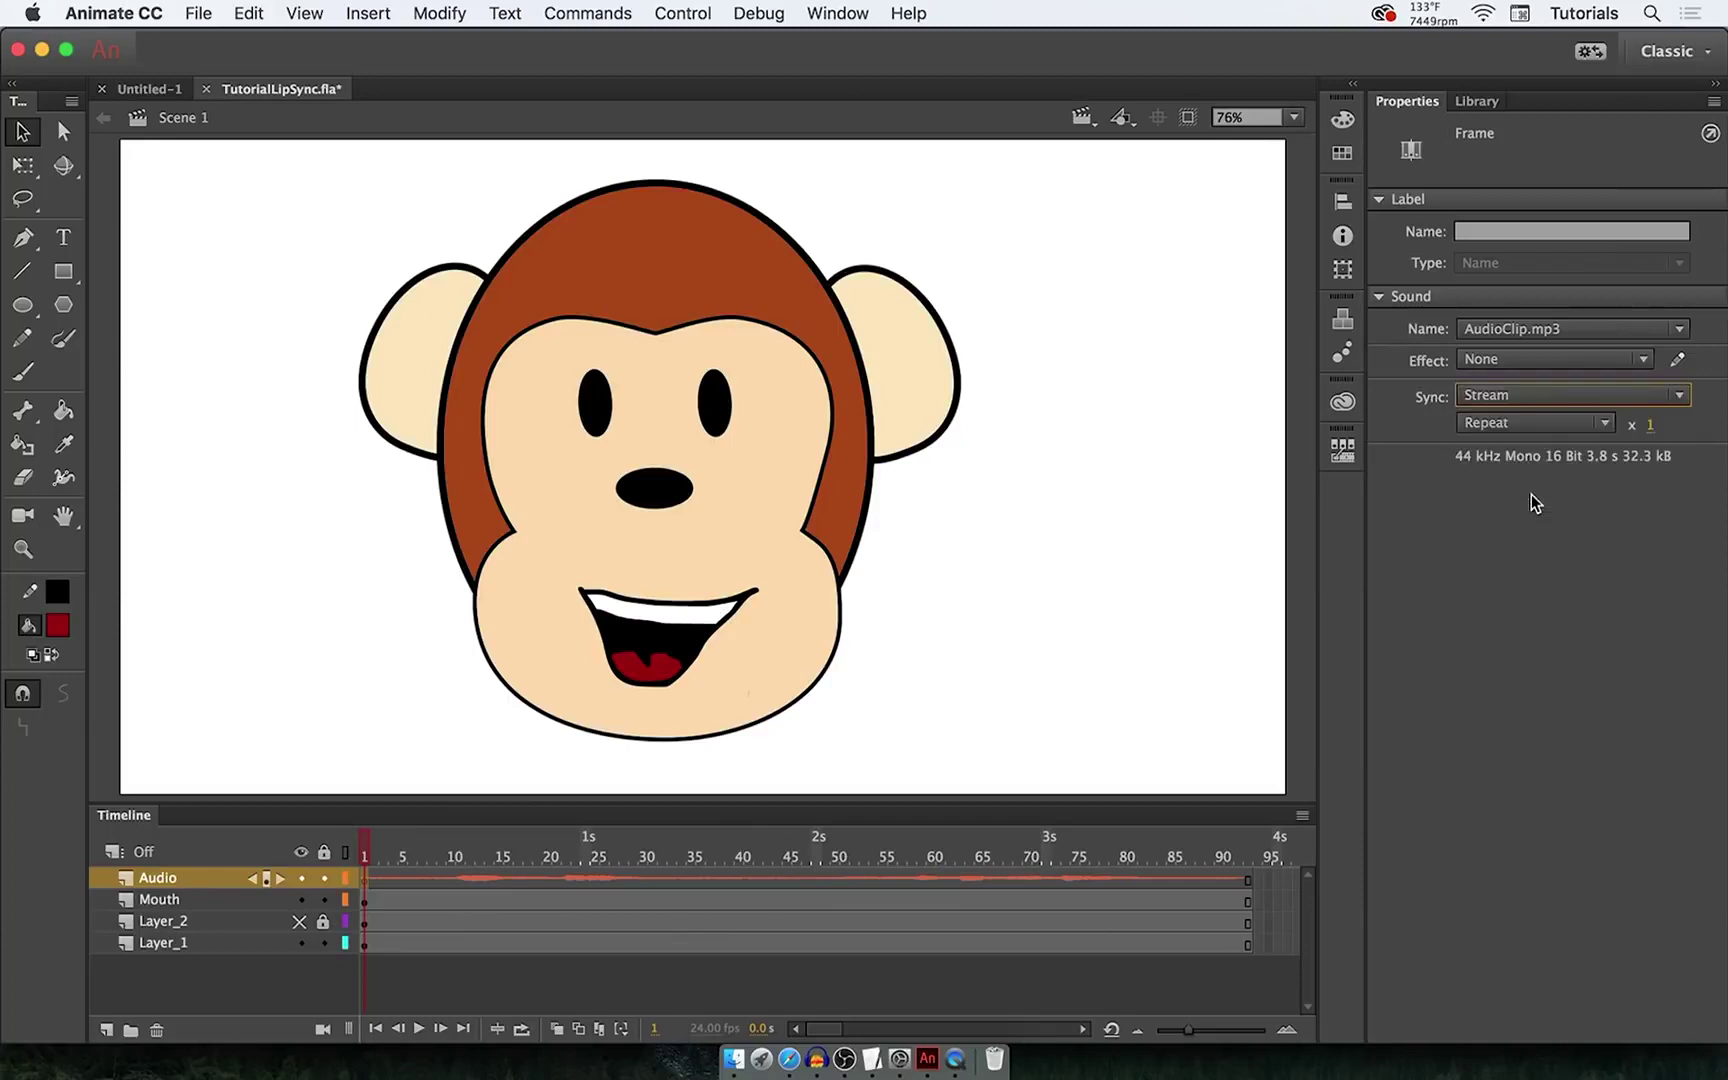
# - Play the clip from frame 1 and scrub its beginning to find where the first spoken sound starts
pyautogui.moveTo(362, 858)
pyautogui.mouseDown()
pyautogui.moveTo(675, 862)
pyautogui.moveTo(365, 838)
pyautogui.mouseUp()
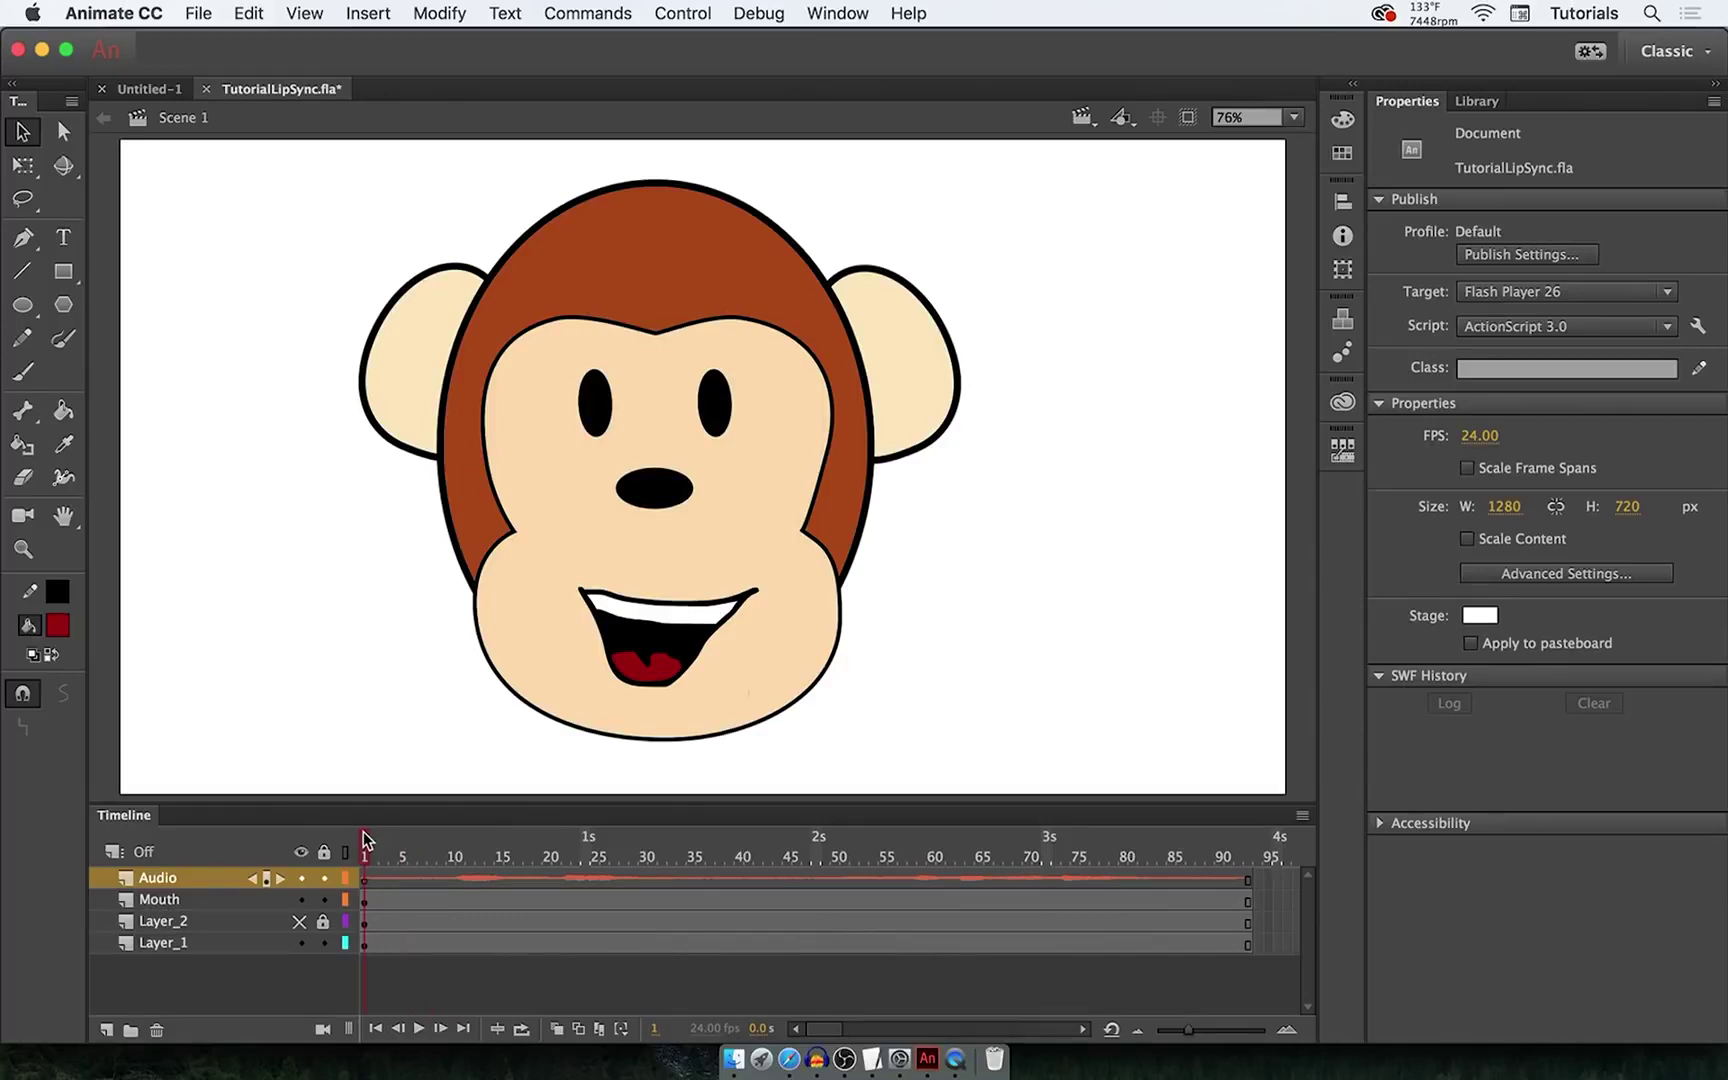
pyautogui.press('Return')
pyautogui.click(364, 850)
pyautogui.moveTo(364, 848); pyautogui.dragTo(402, 855)
# - Insert a keyframe at frame 10 of the Mouth layer and pick mouth frame 4 for it
pyautogui.rightClick(450, 897)
pyautogui.click(552, 573)
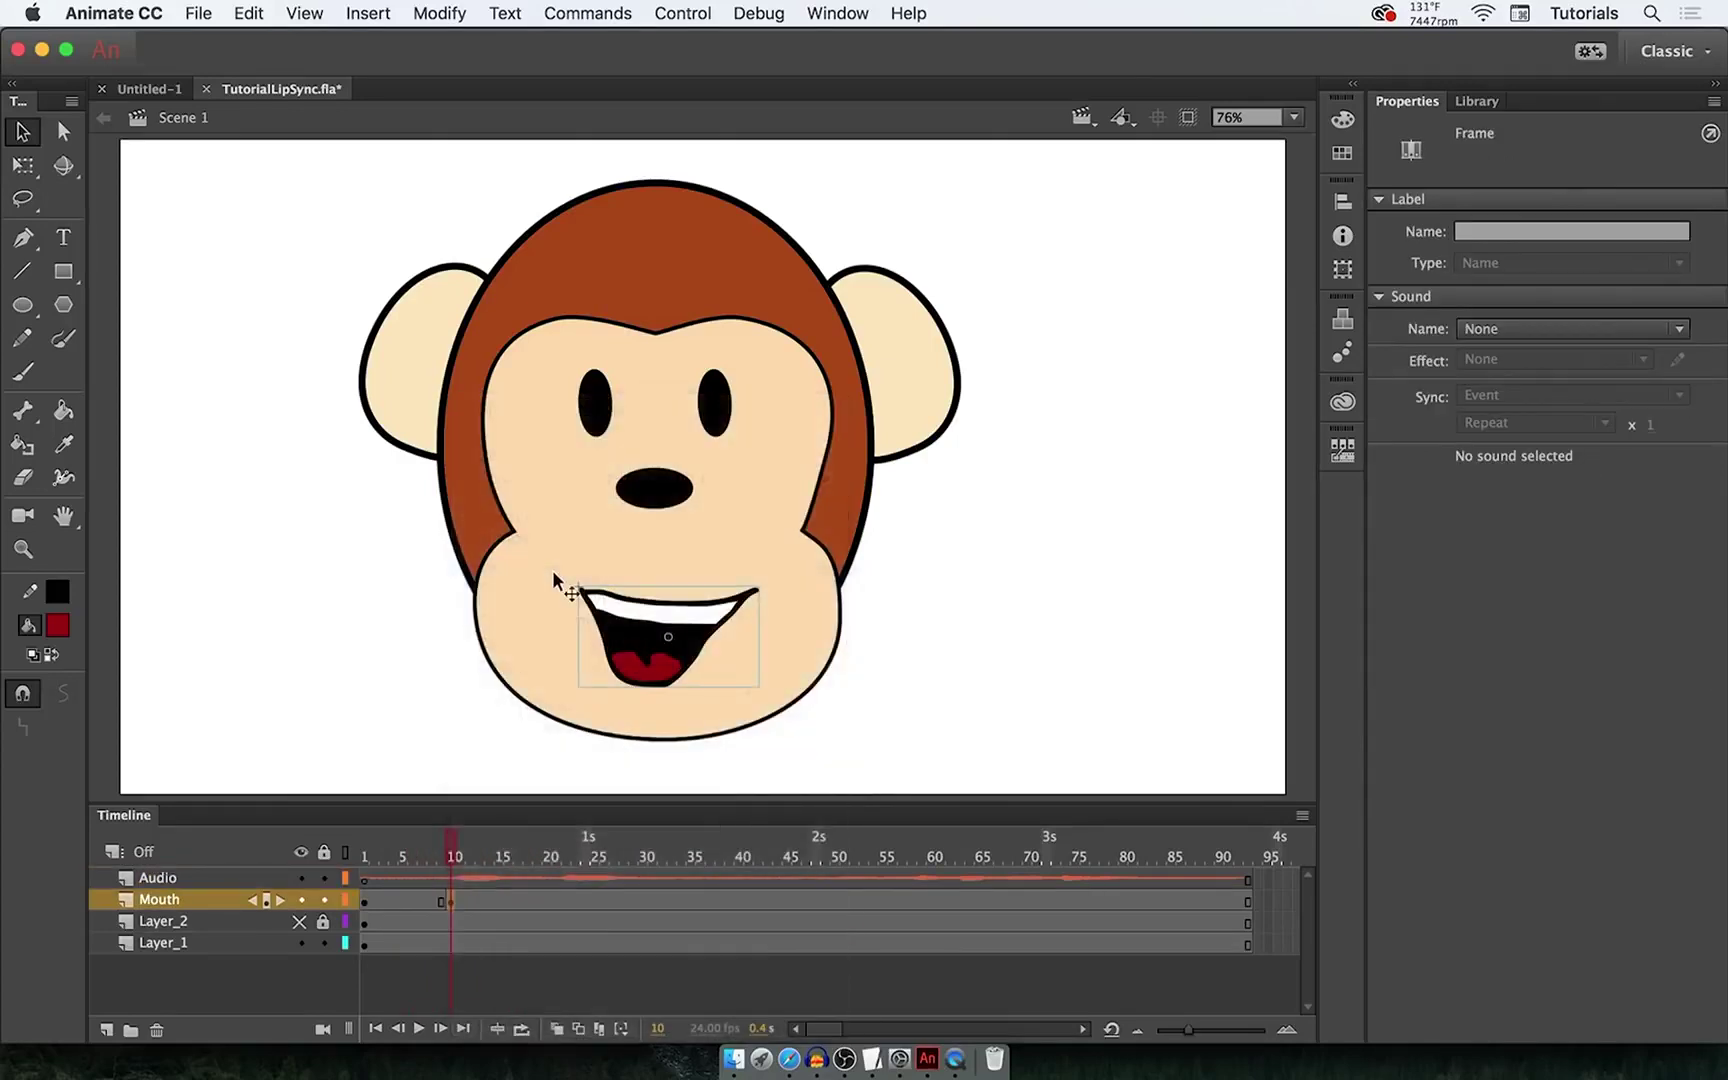
pyautogui.click(1342, 452)
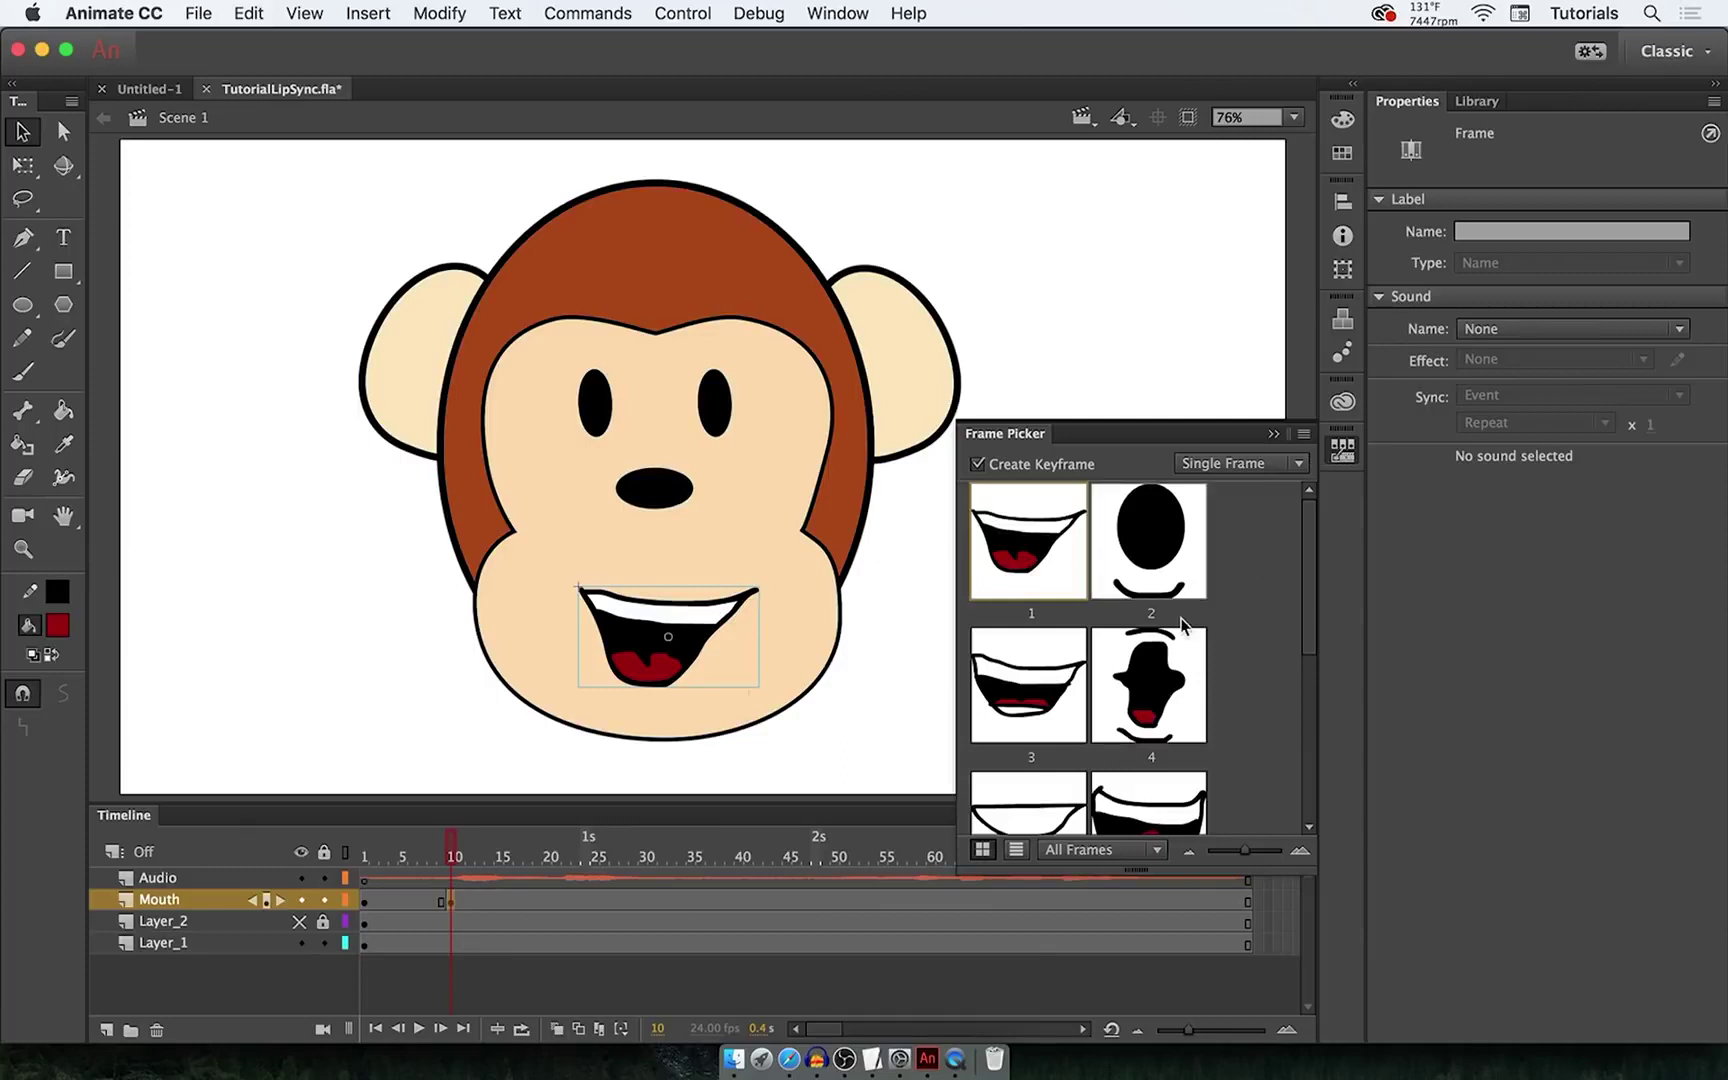
pyautogui.scroll(-4, 1181, 625)
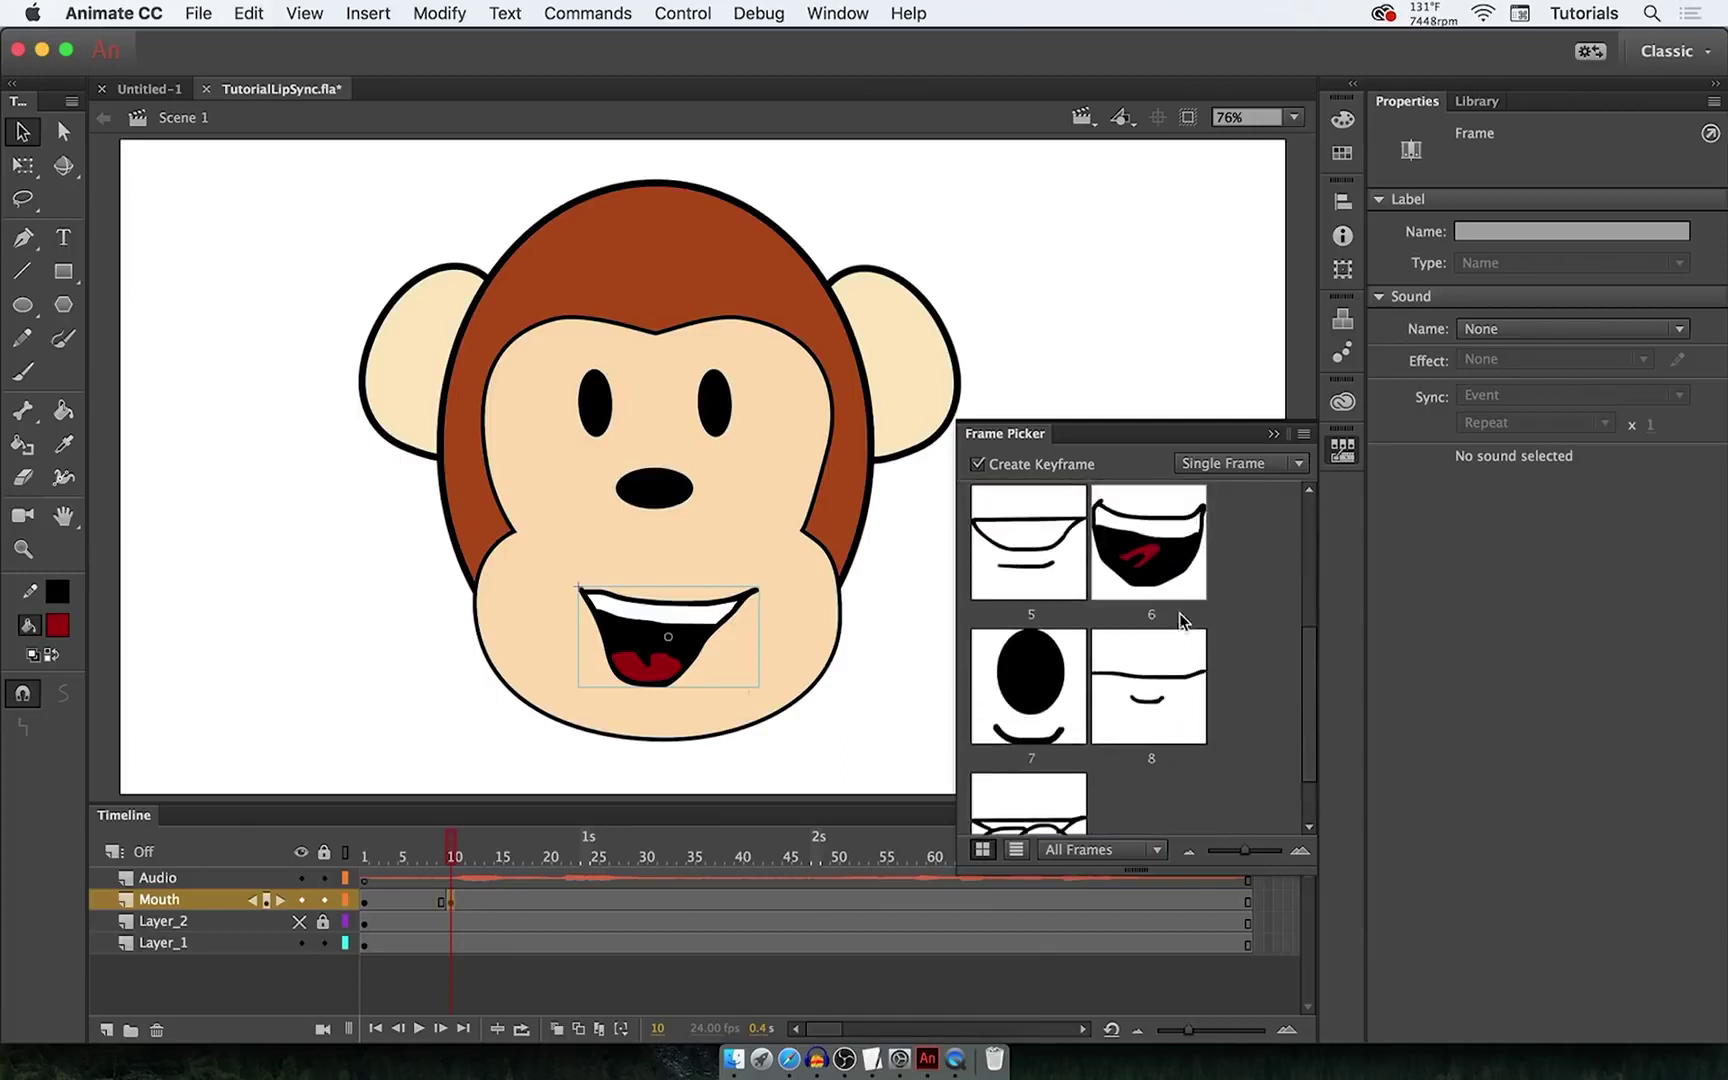
pyautogui.scroll(2, 1181, 625)
pyautogui.click(1172, 575)
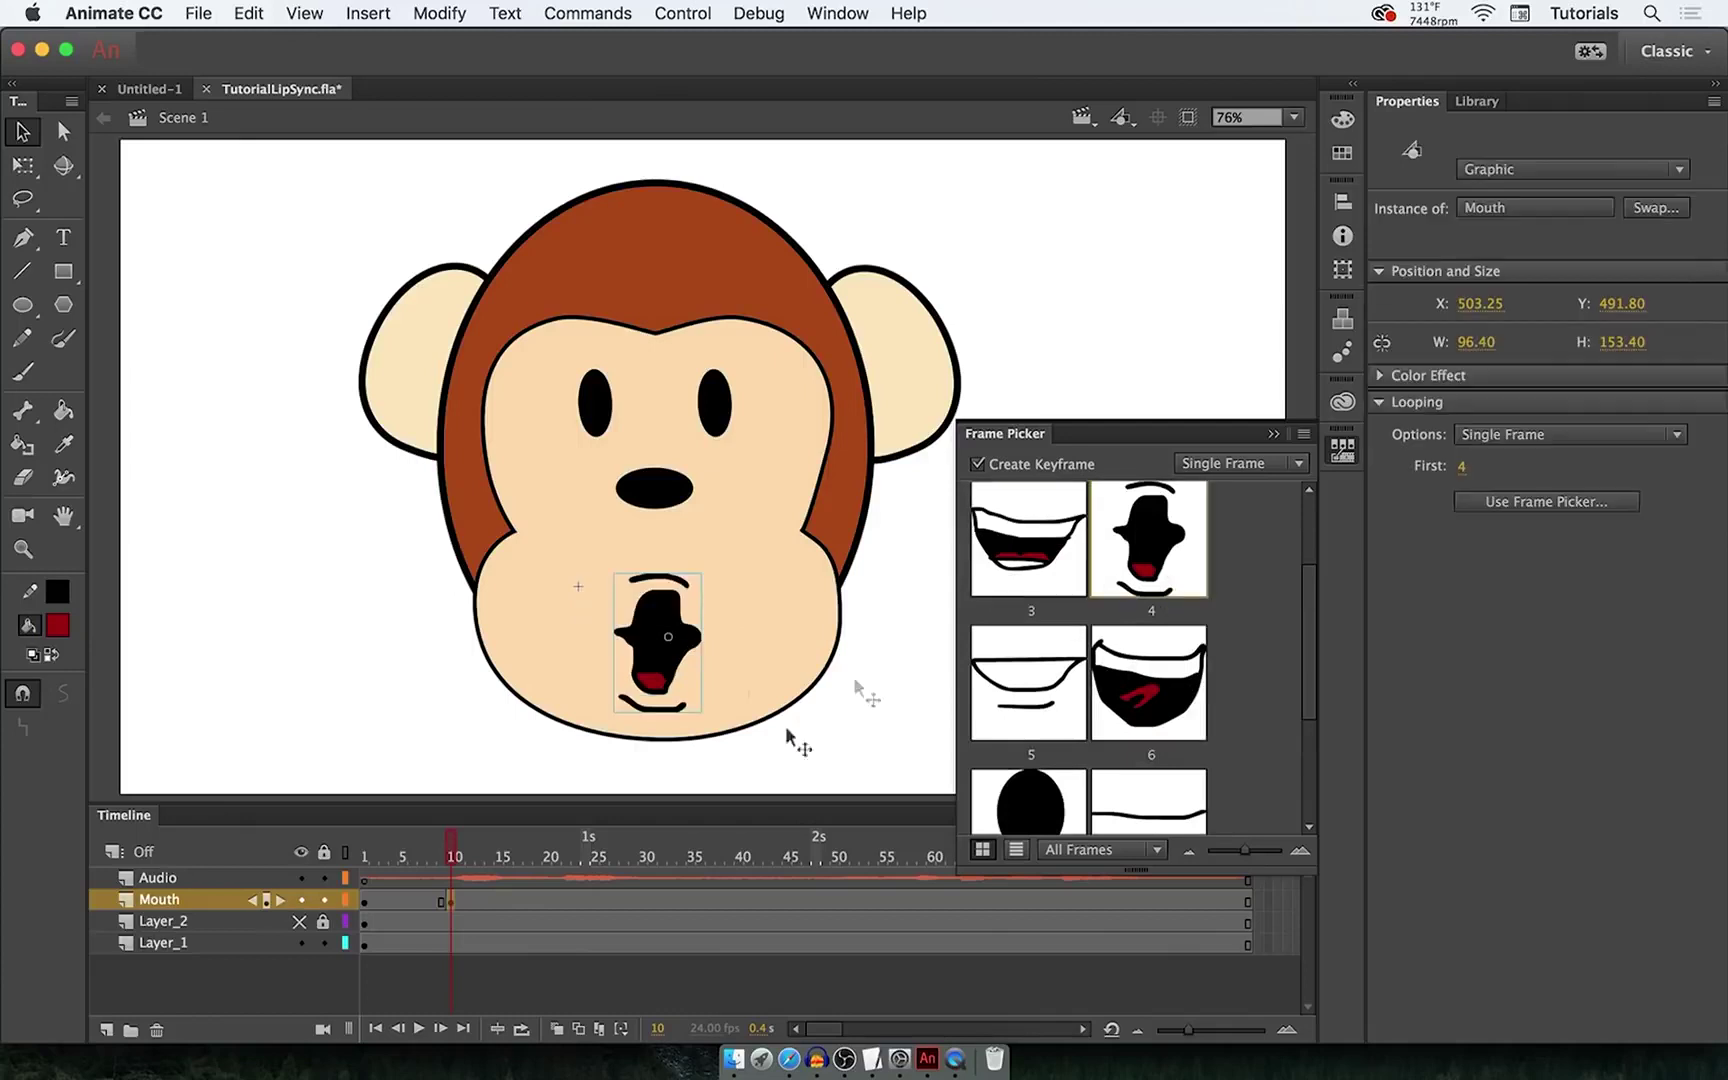
# - Insert a keyframe at frame 12 of the Mouth layer, pick mouth frame 3 for it, and advance to frame 13
pyautogui.moveTo(455, 855); pyautogui.dragTo(466, 857)
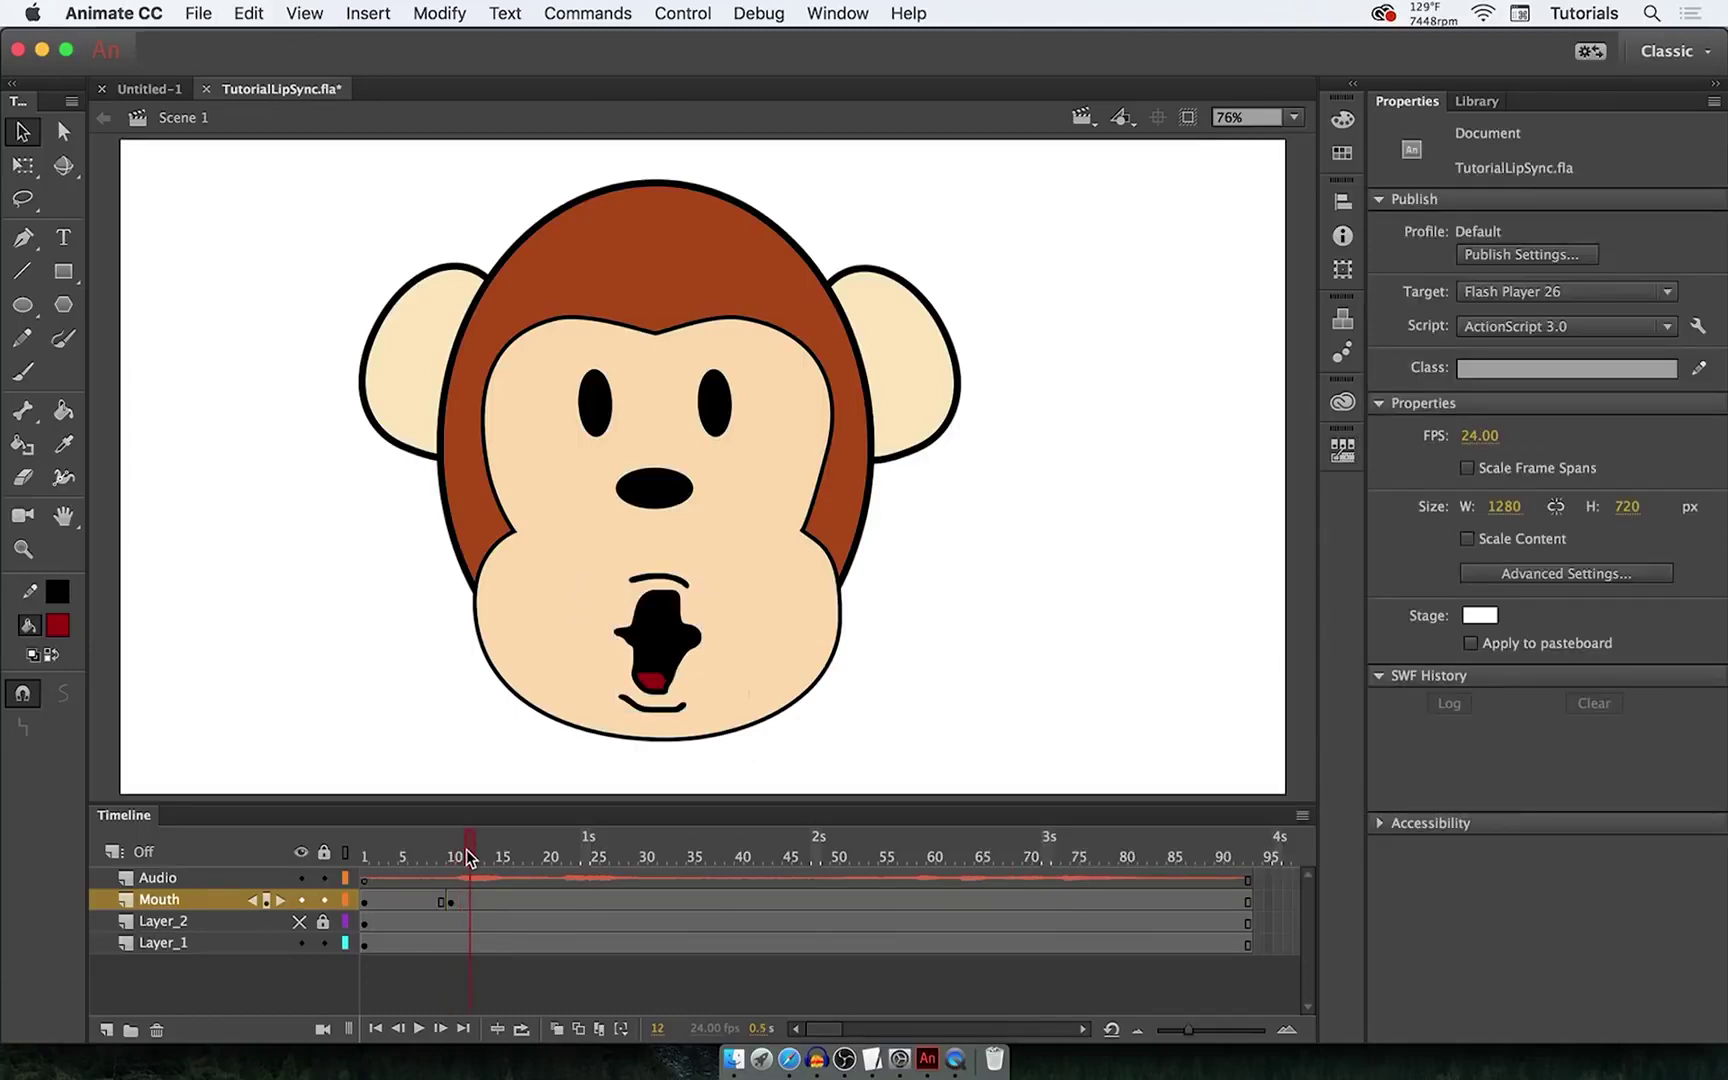
pyautogui.rightClick(473, 905)
pyautogui.click(621, 584)
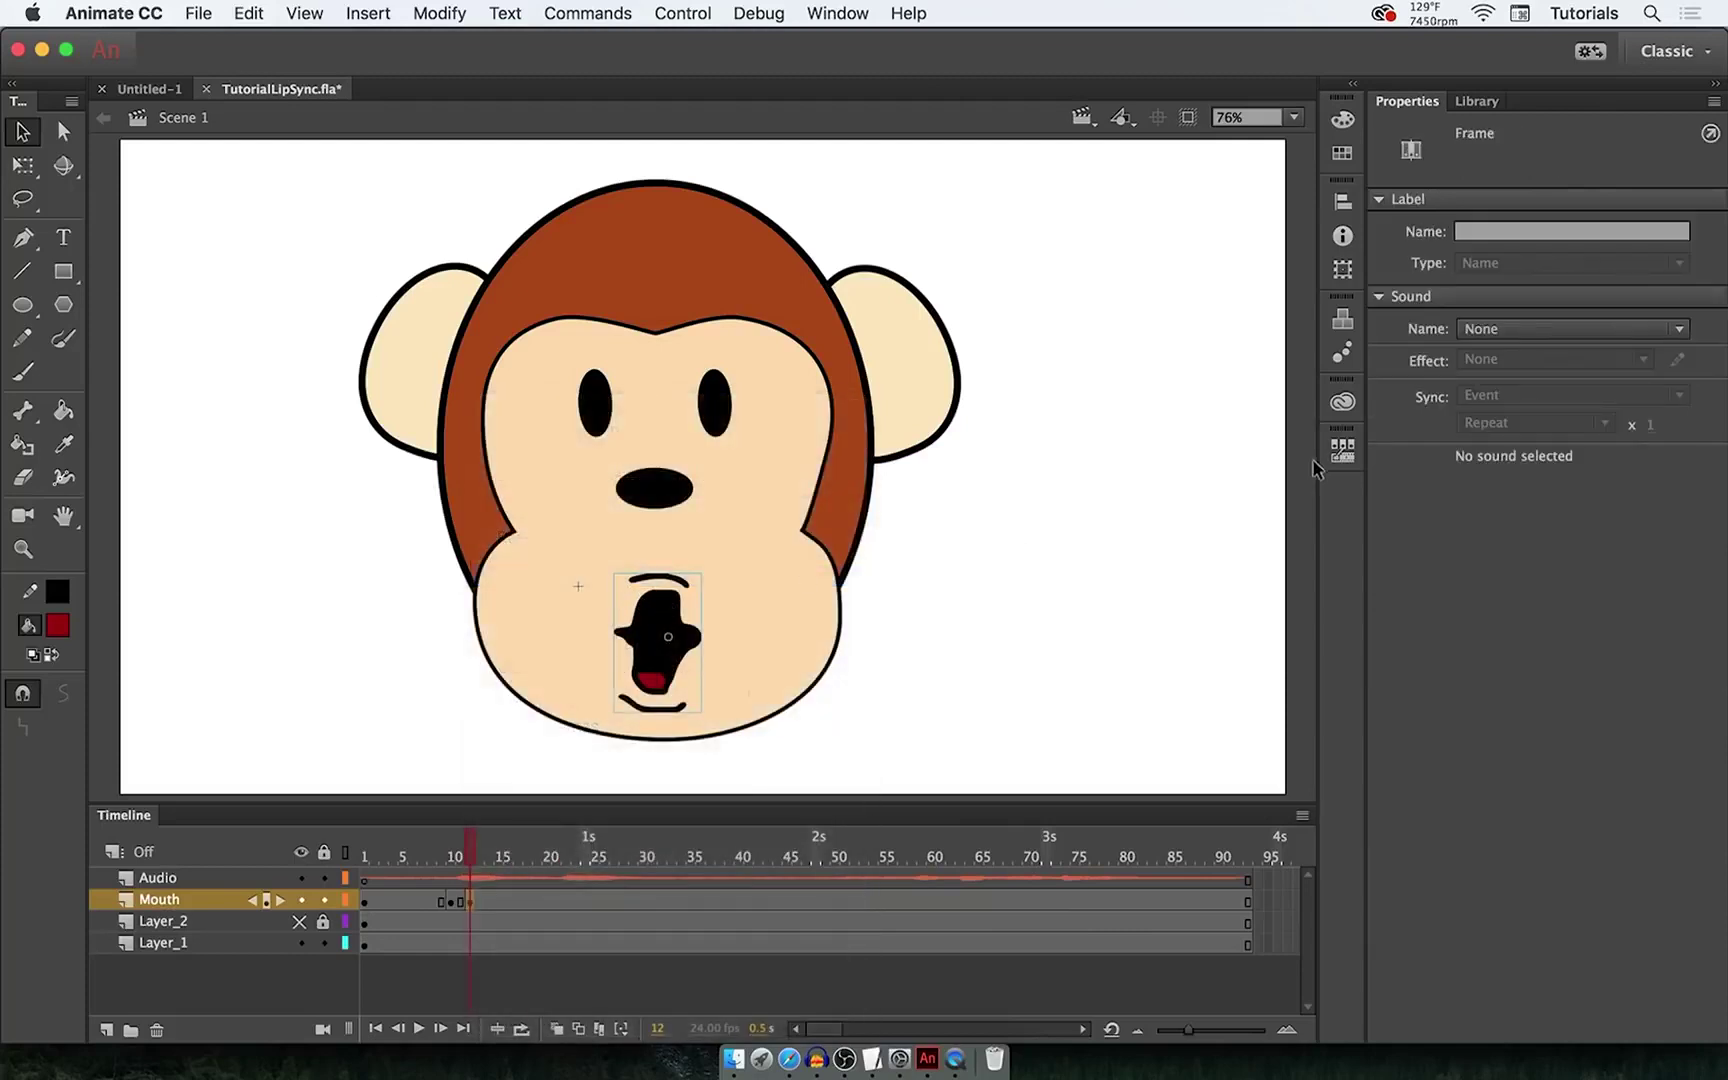
pyautogui.click(1342, 451)
pyautogui.click(1030, 682)
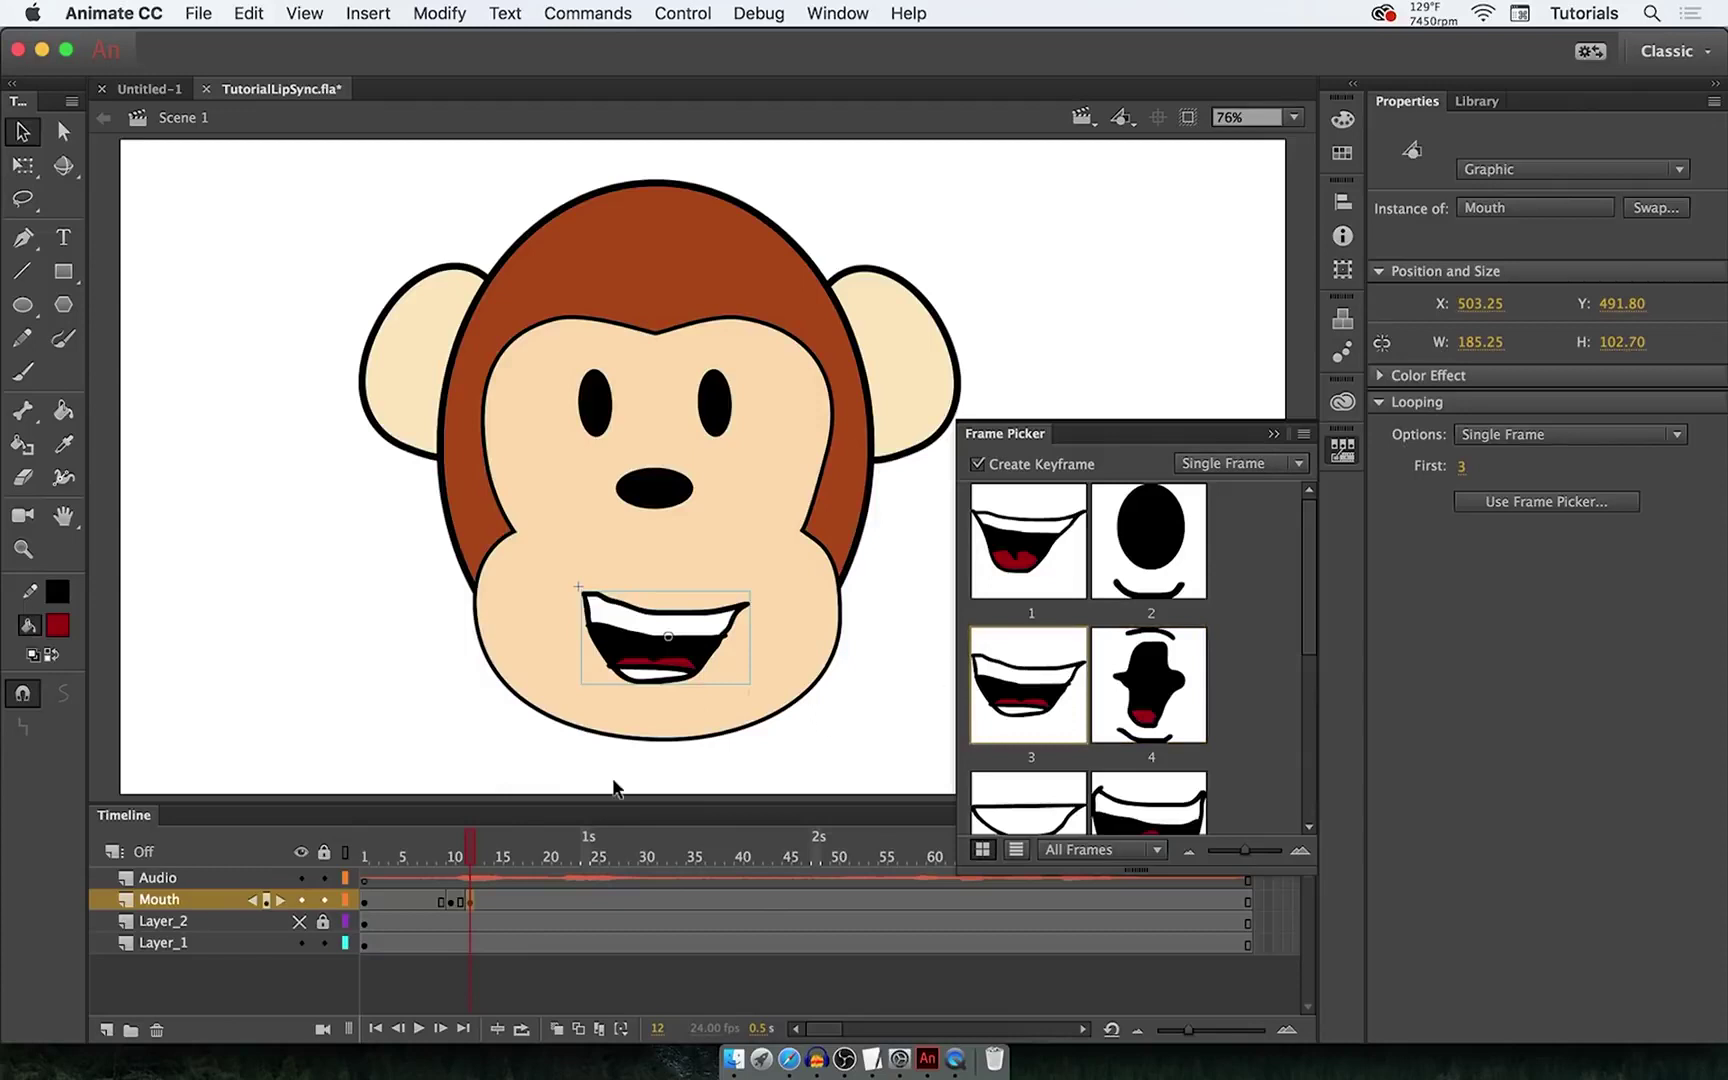
pyautogui.click(478, 848)
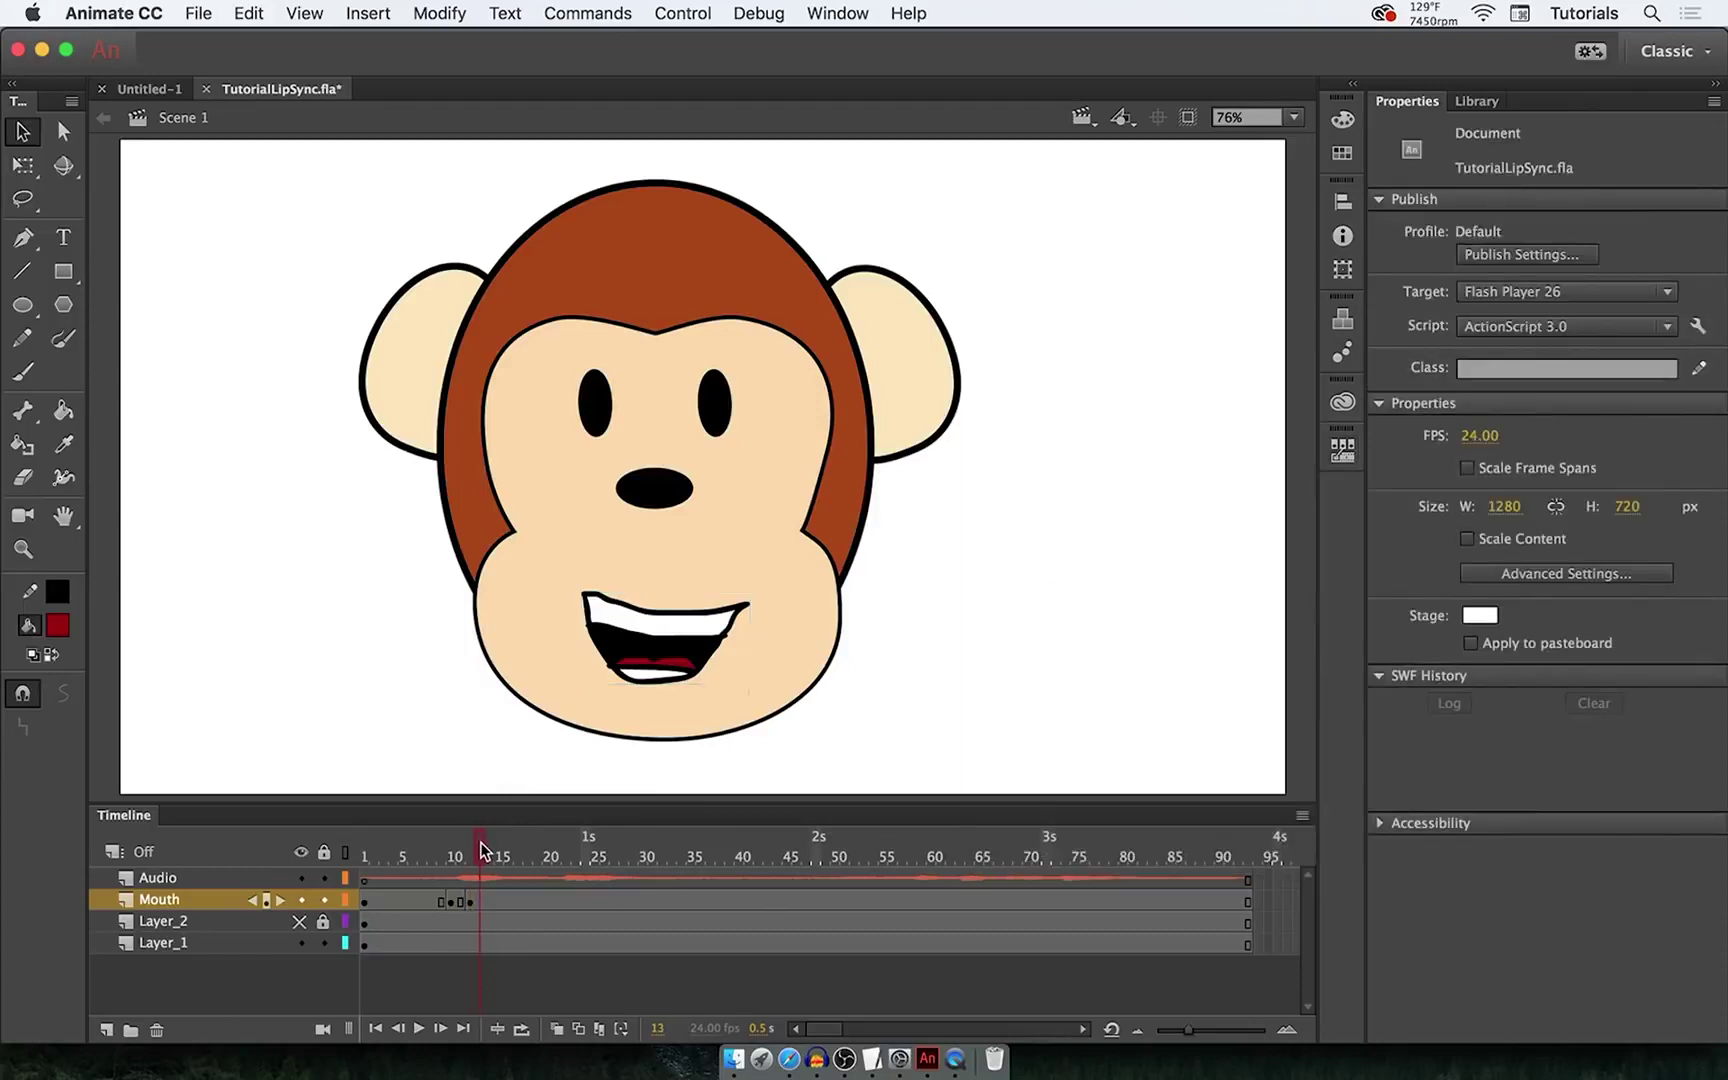
# - Insert a keyframe at frame 14 of the Mouth layer and pick mouth frame 9 for it
pyautogui.rightClick(485, 896)
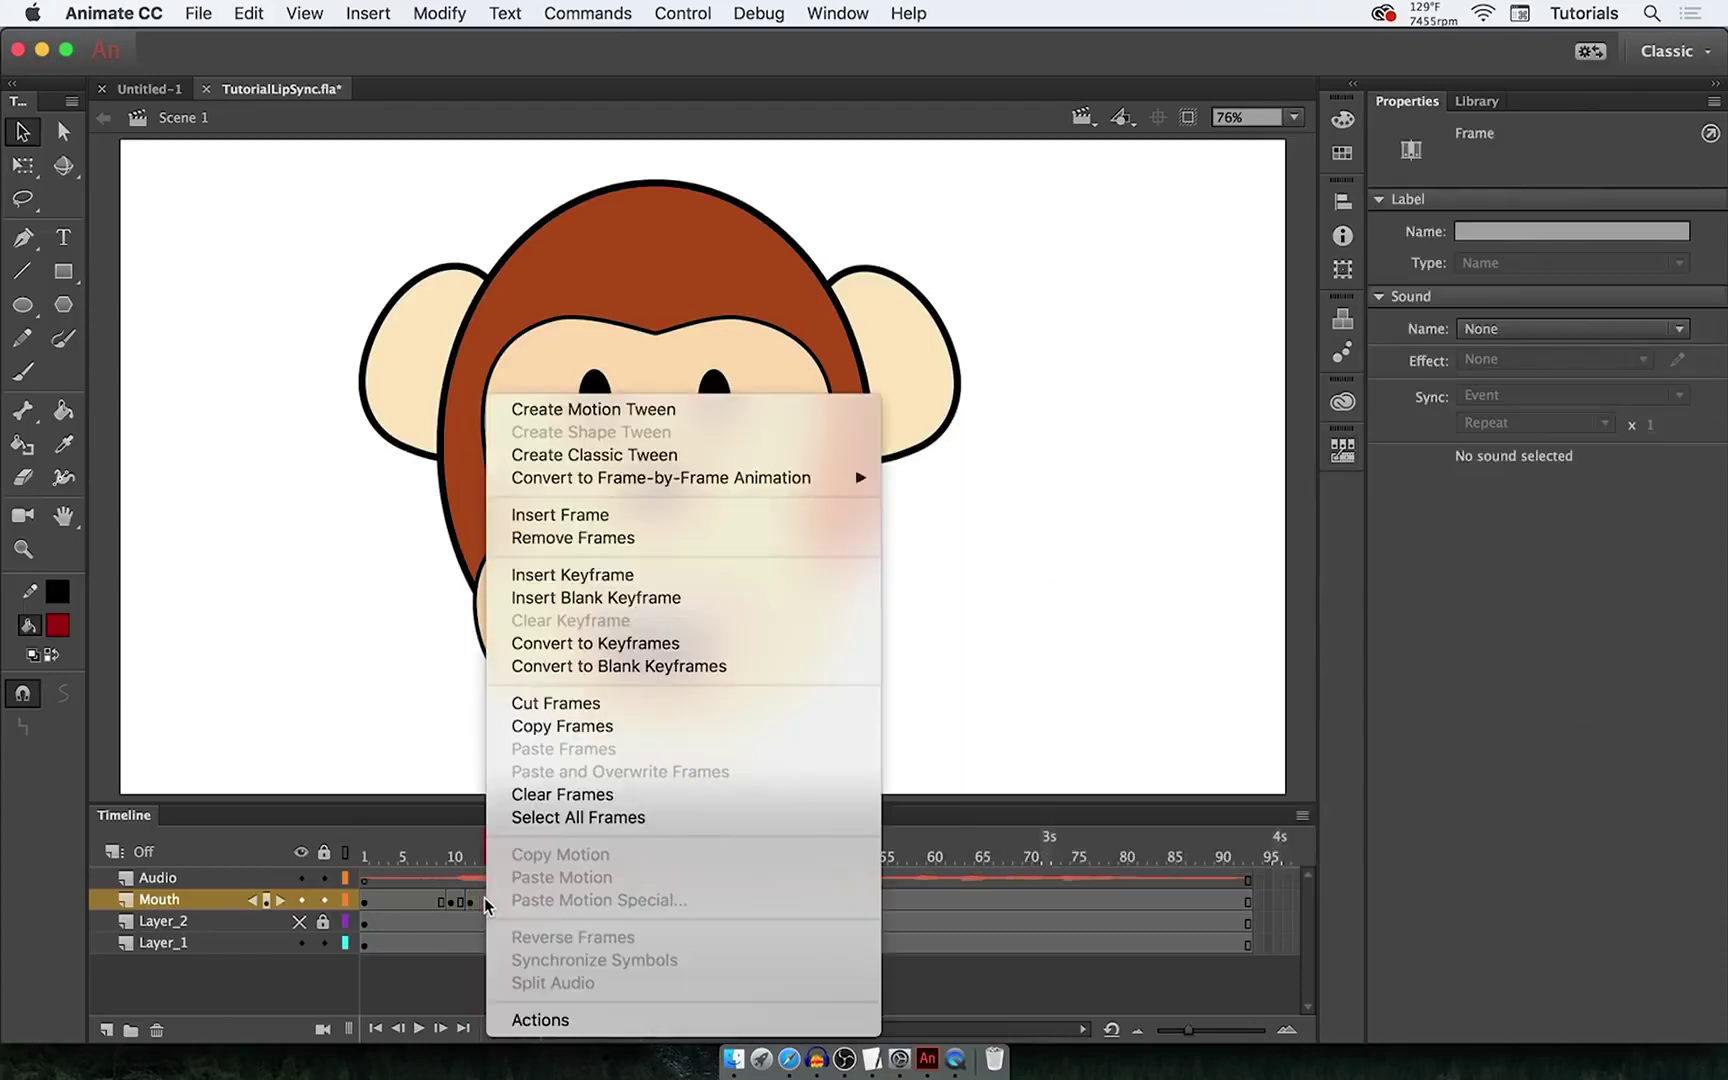
pyautogui.click(620, 572)
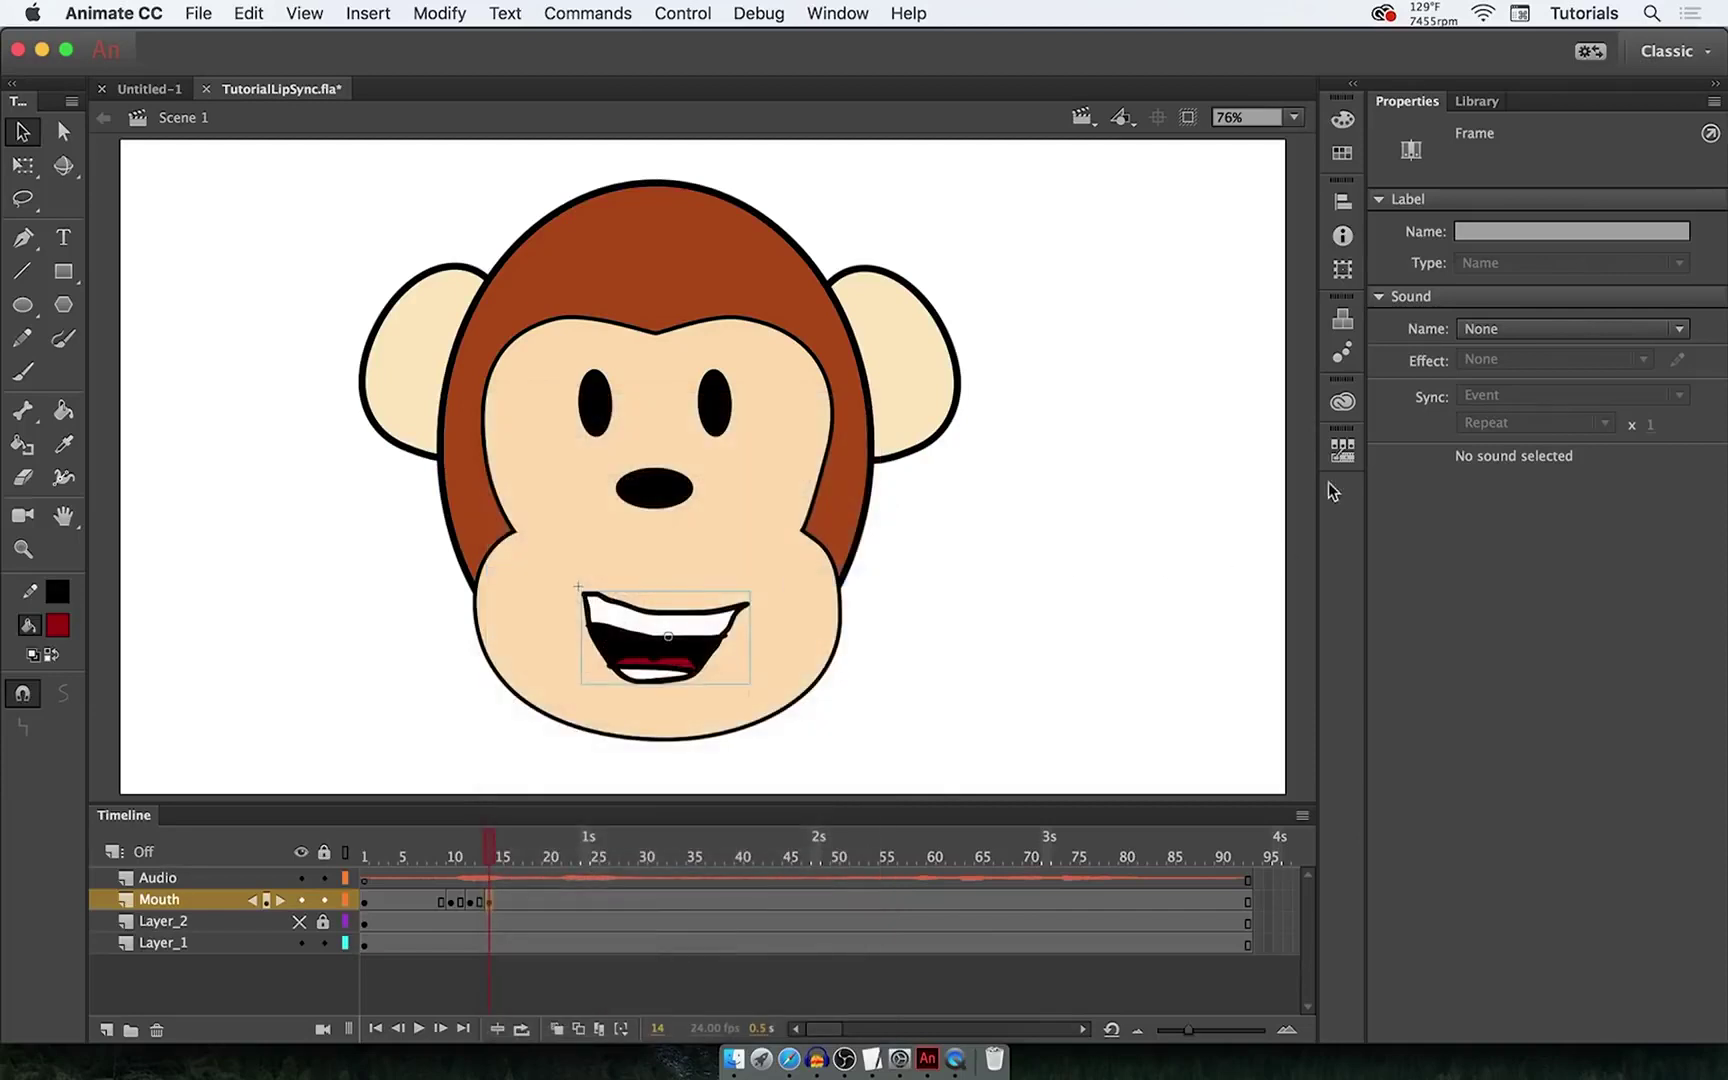
pyautogui.click(1343, 452)
pyautogui.moveTo(1304, 526); pyautogui.dragTo(1296, 687)
pyautogui.click(1043, 735)
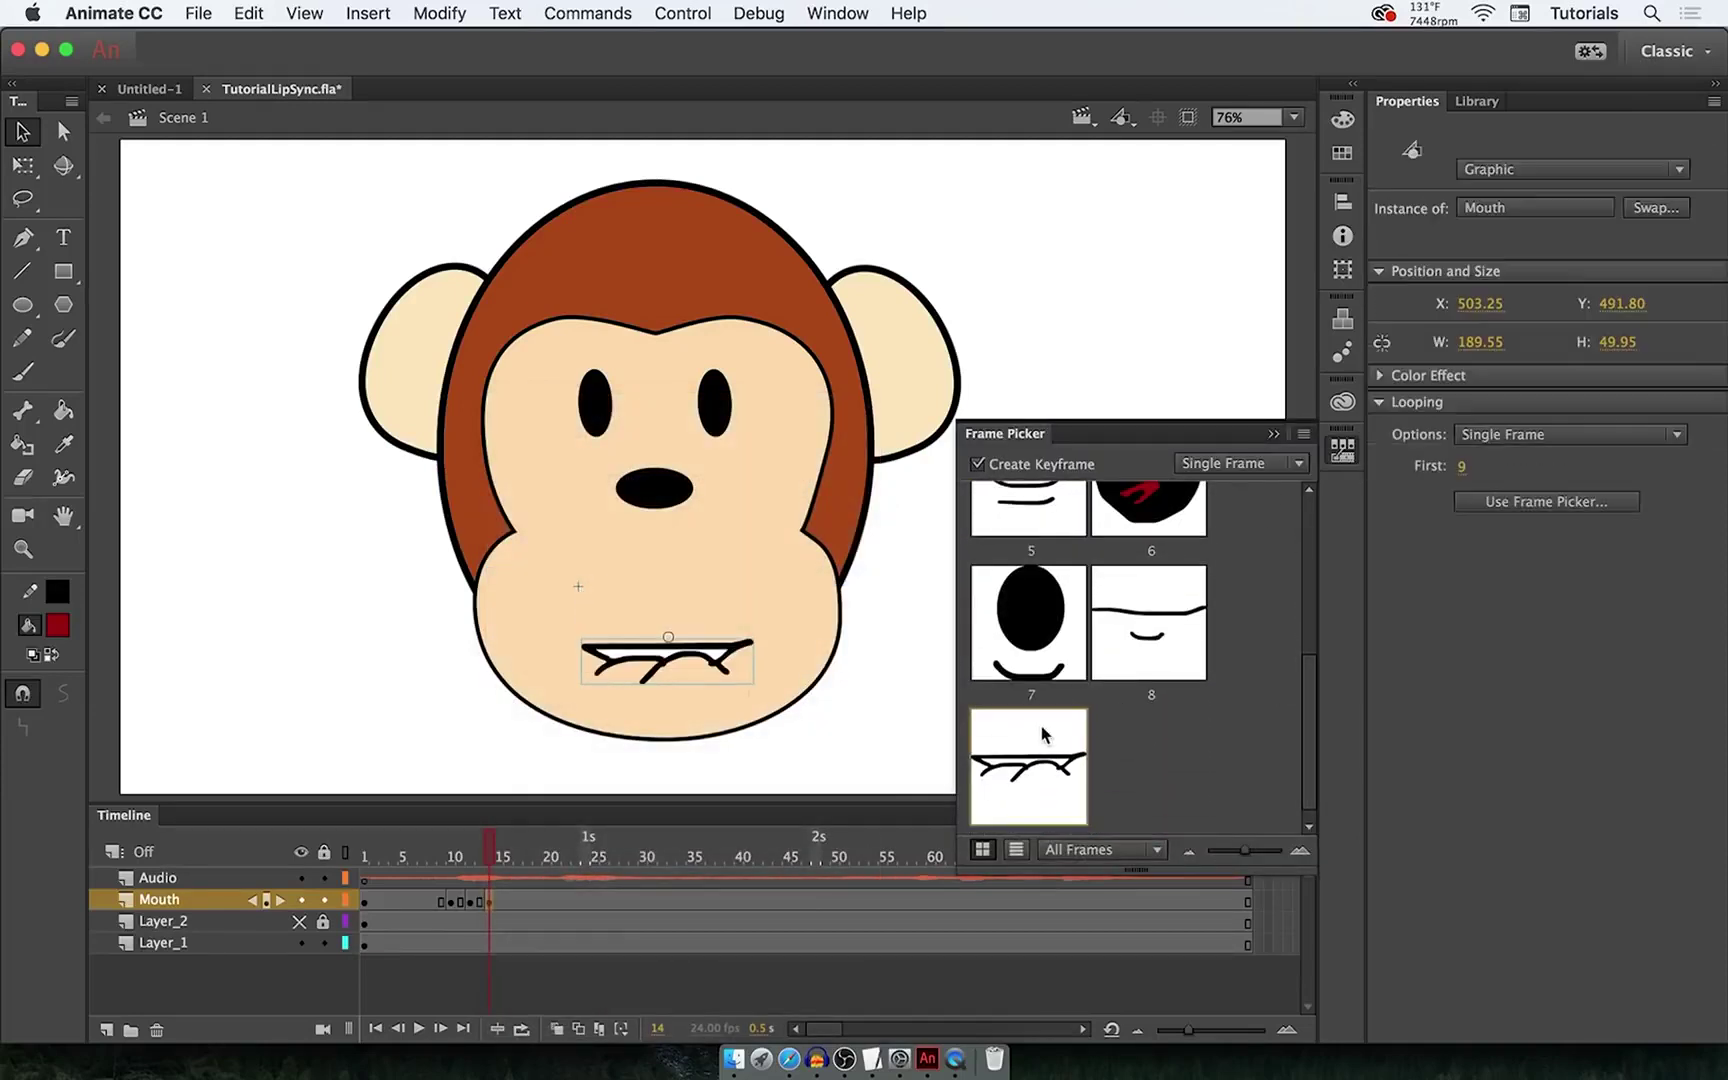
# - Insert a keyframe at frame 16 of the Mouth layer and pick mouth frame 2 for it
pyautogui.click(493, 852)
pyautogui.moveTo(490, 848); pyautogui.dragTo(500, 848)
pyautogui.click(504, 900)
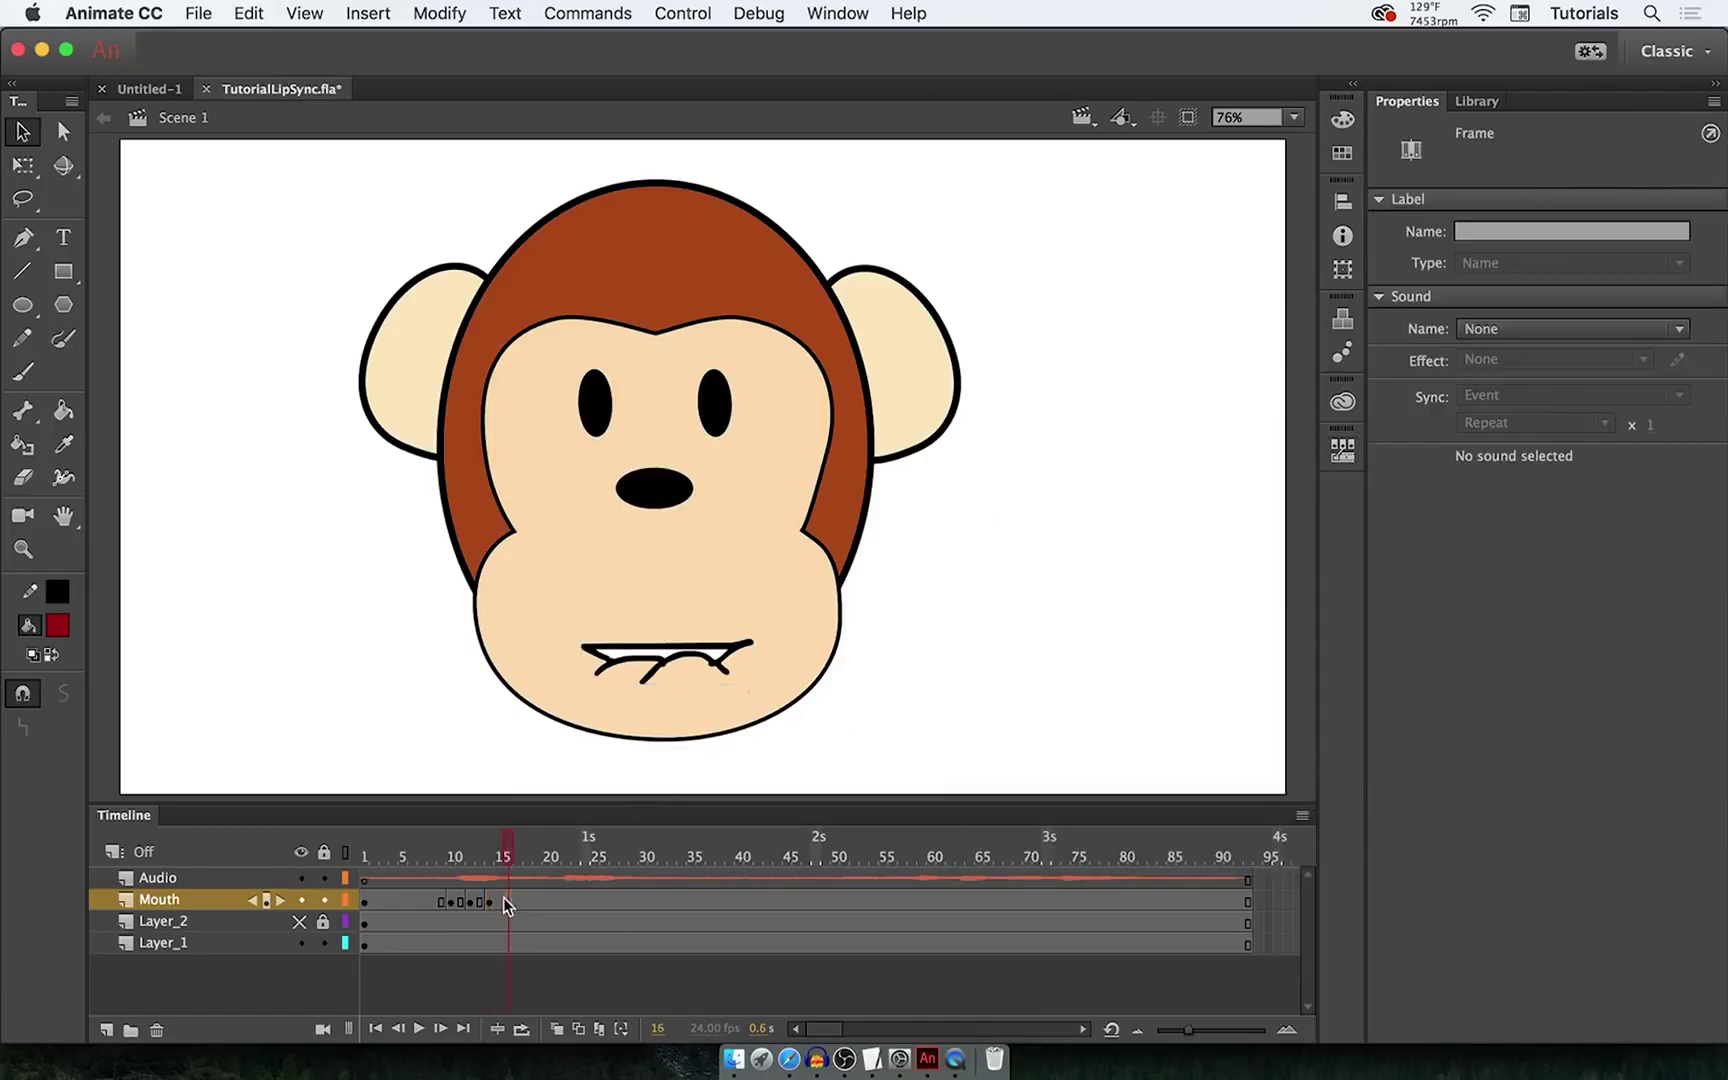
pyautogui.rightClick(504, 900)
pyautogui.click(643, 578)
pyautogui.click(1342, 451)
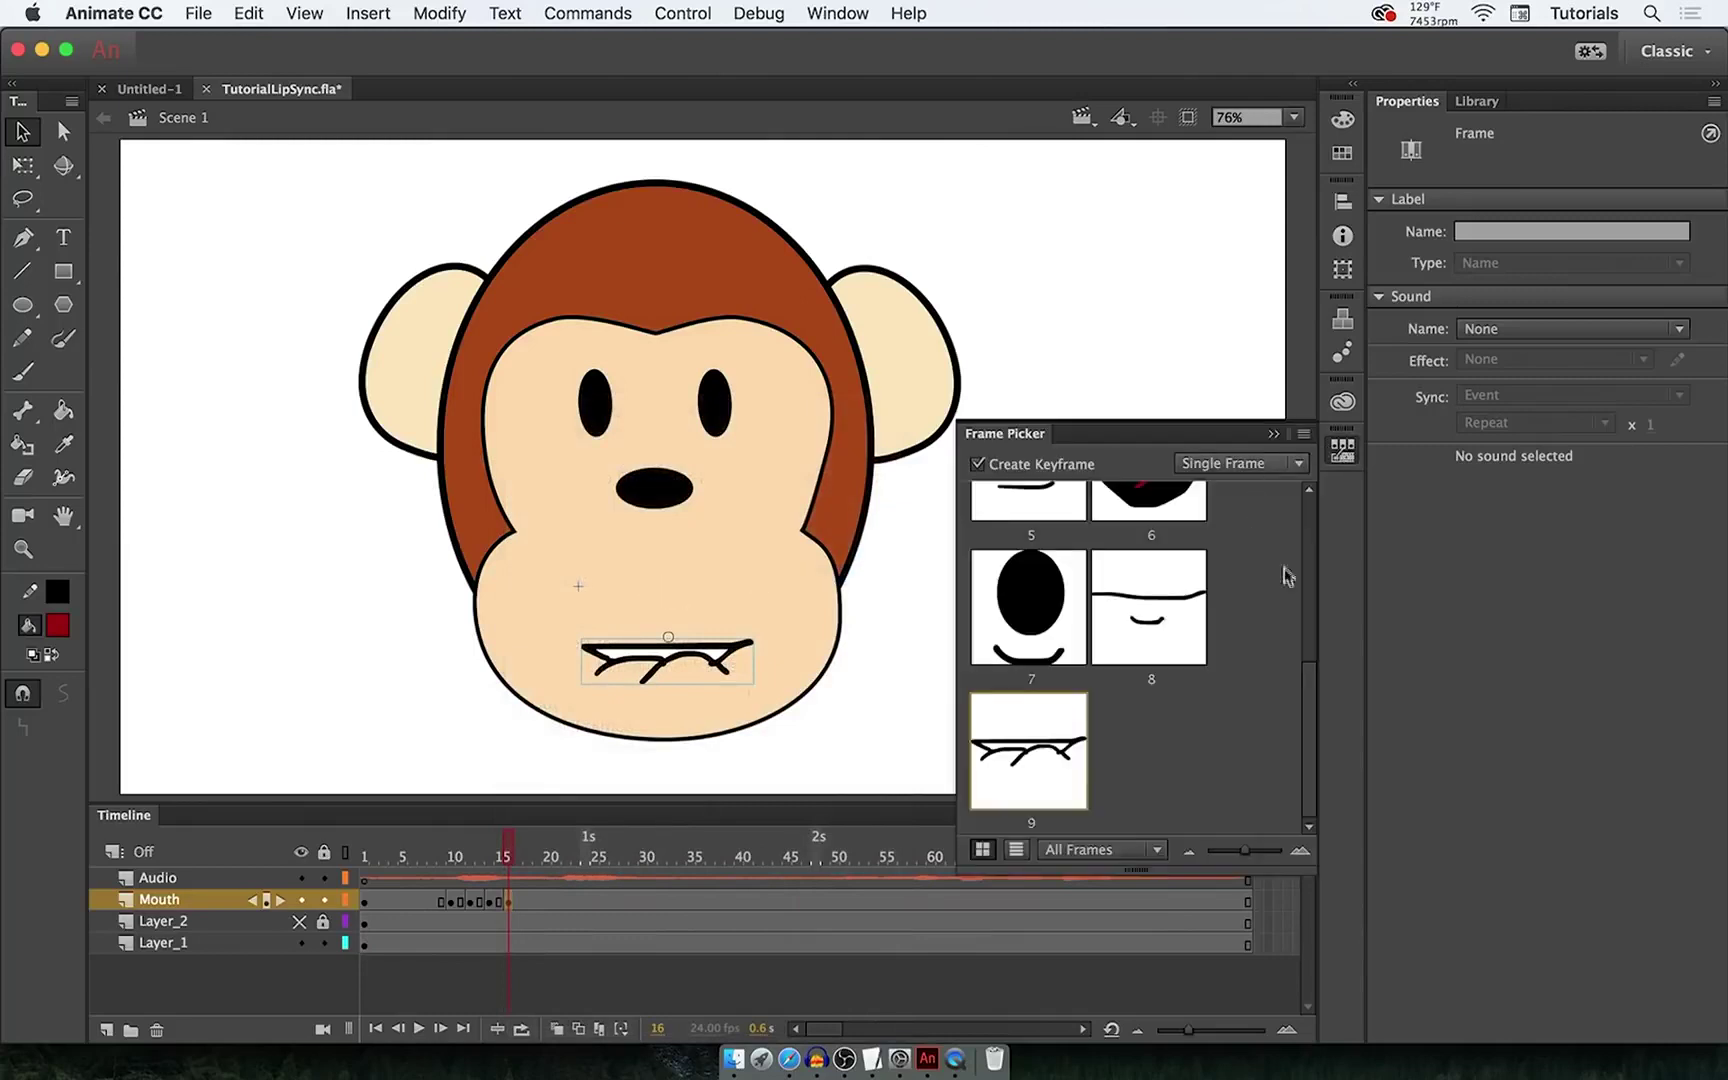
pyautogui.moveTo(1308, 680); pyautogui.dragTo(1303, 516)
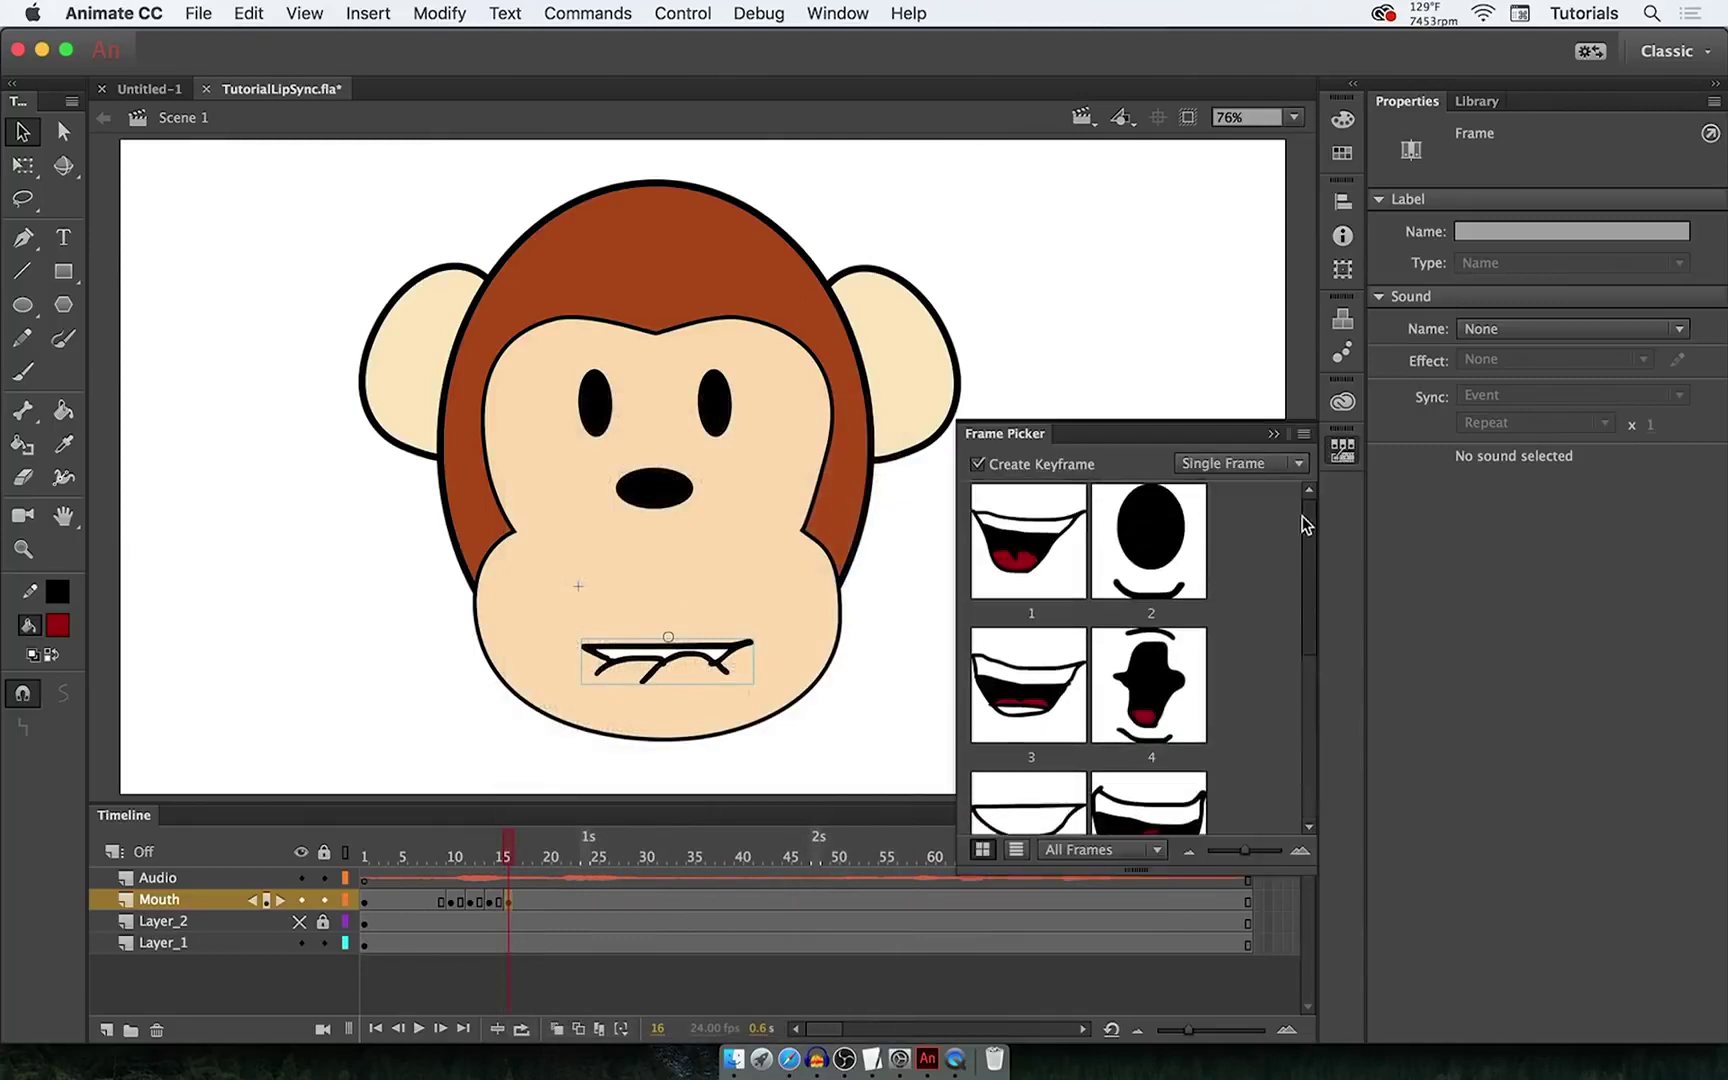
pyautogui.click(1125, 545)
# - Scrub to the next spoken sound, insert a keyframe at frame 22 of the Mouth layer, and pick mouth frame 8 for it
pyautogui.moveTo(492, 857); pyautogui.dragTo(563, 855)
pyautogui.click(562, 900)
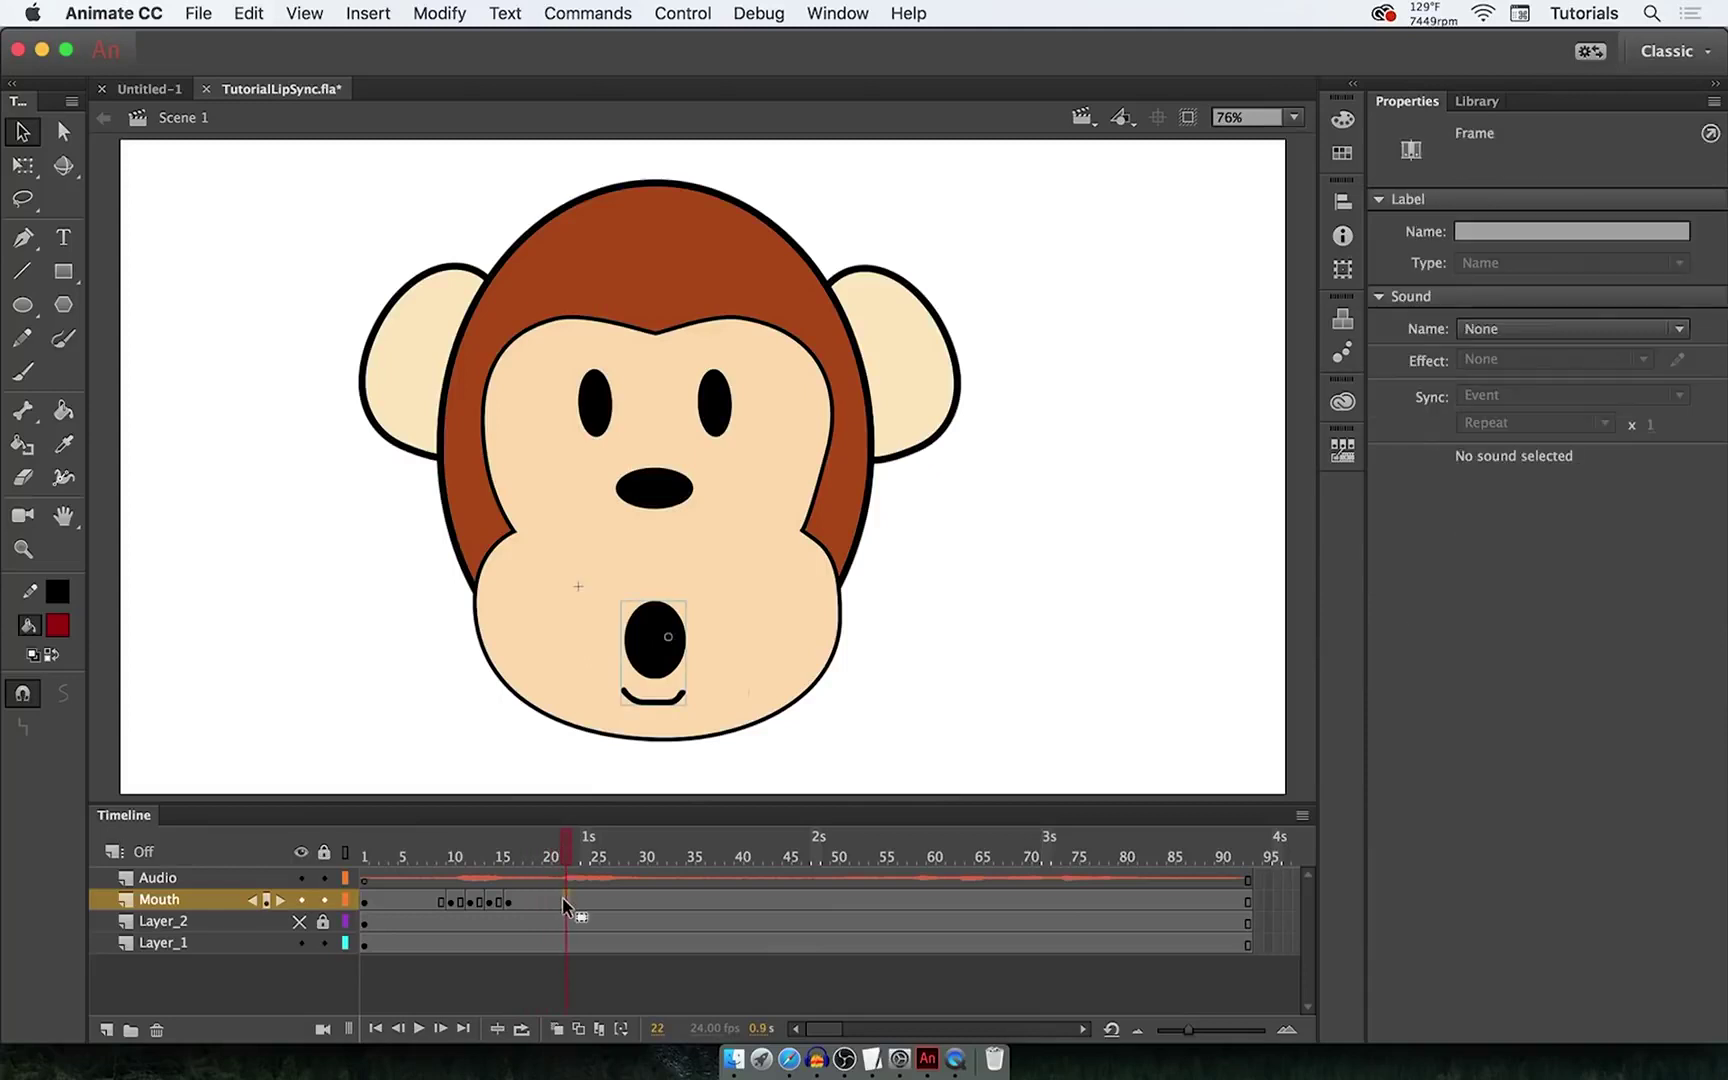
pyautogui.rightClick(568, 900)
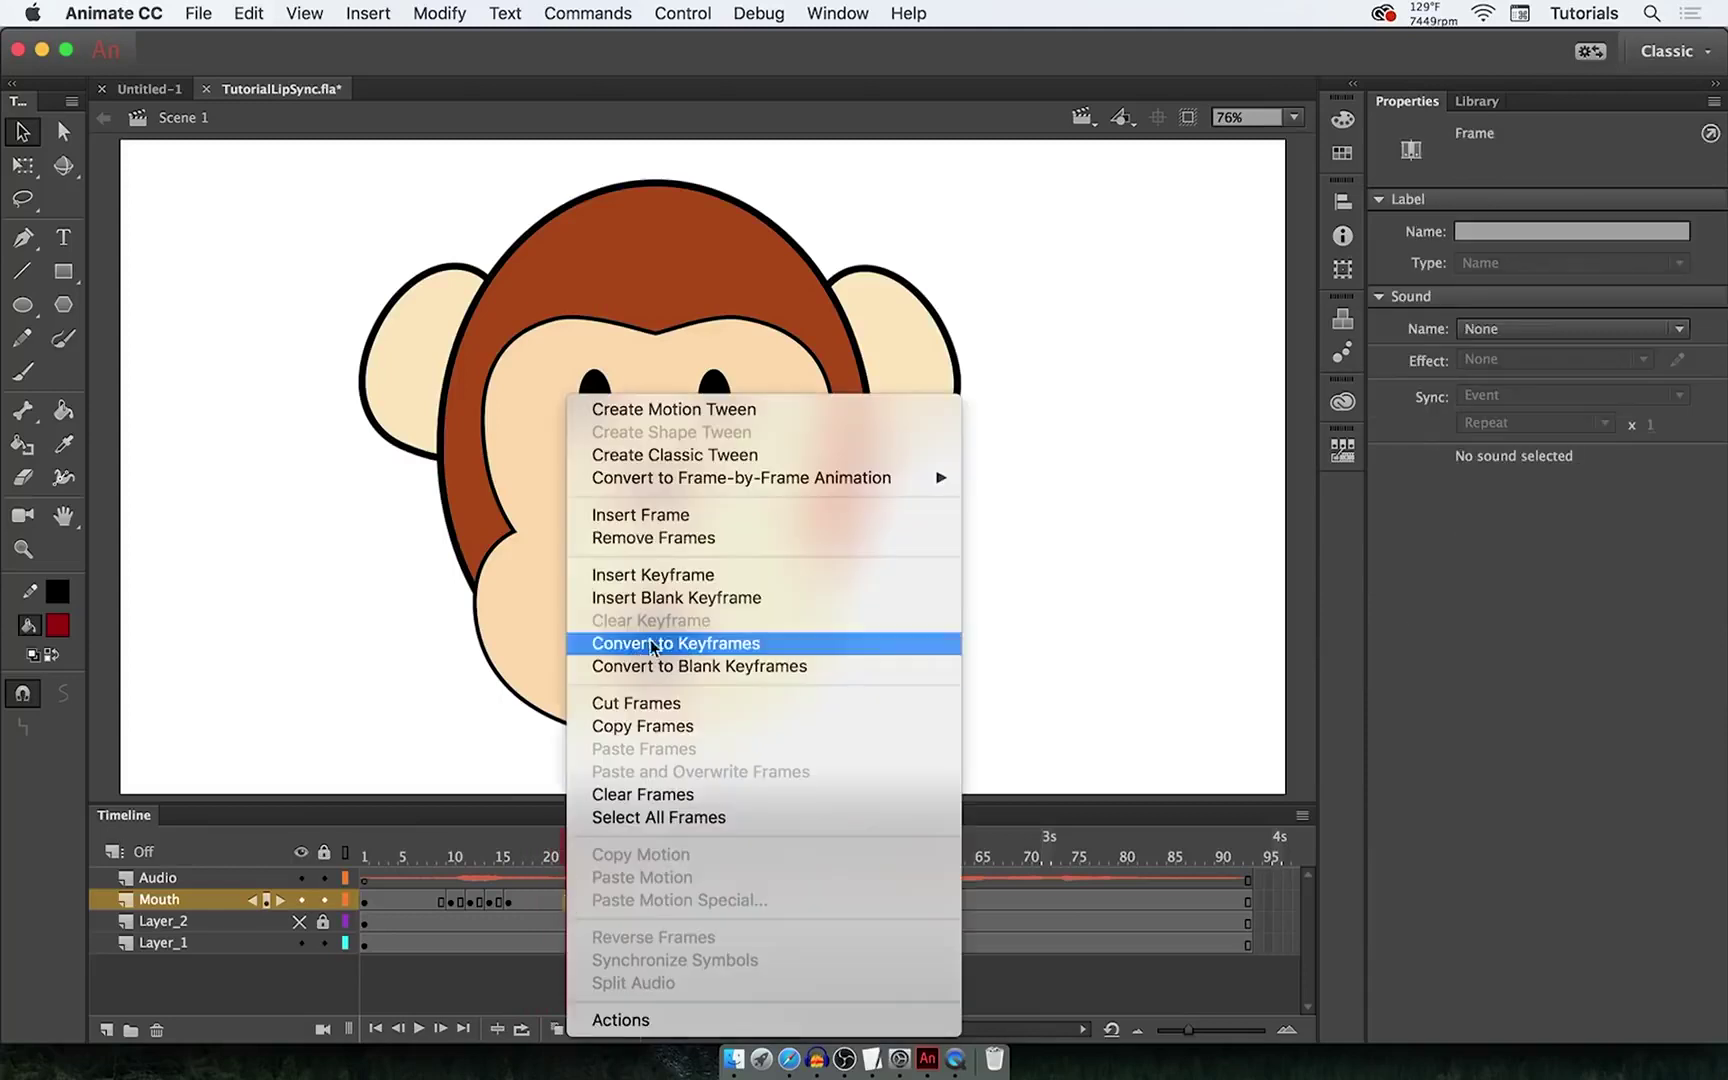
pyautogui.click(692, 578)
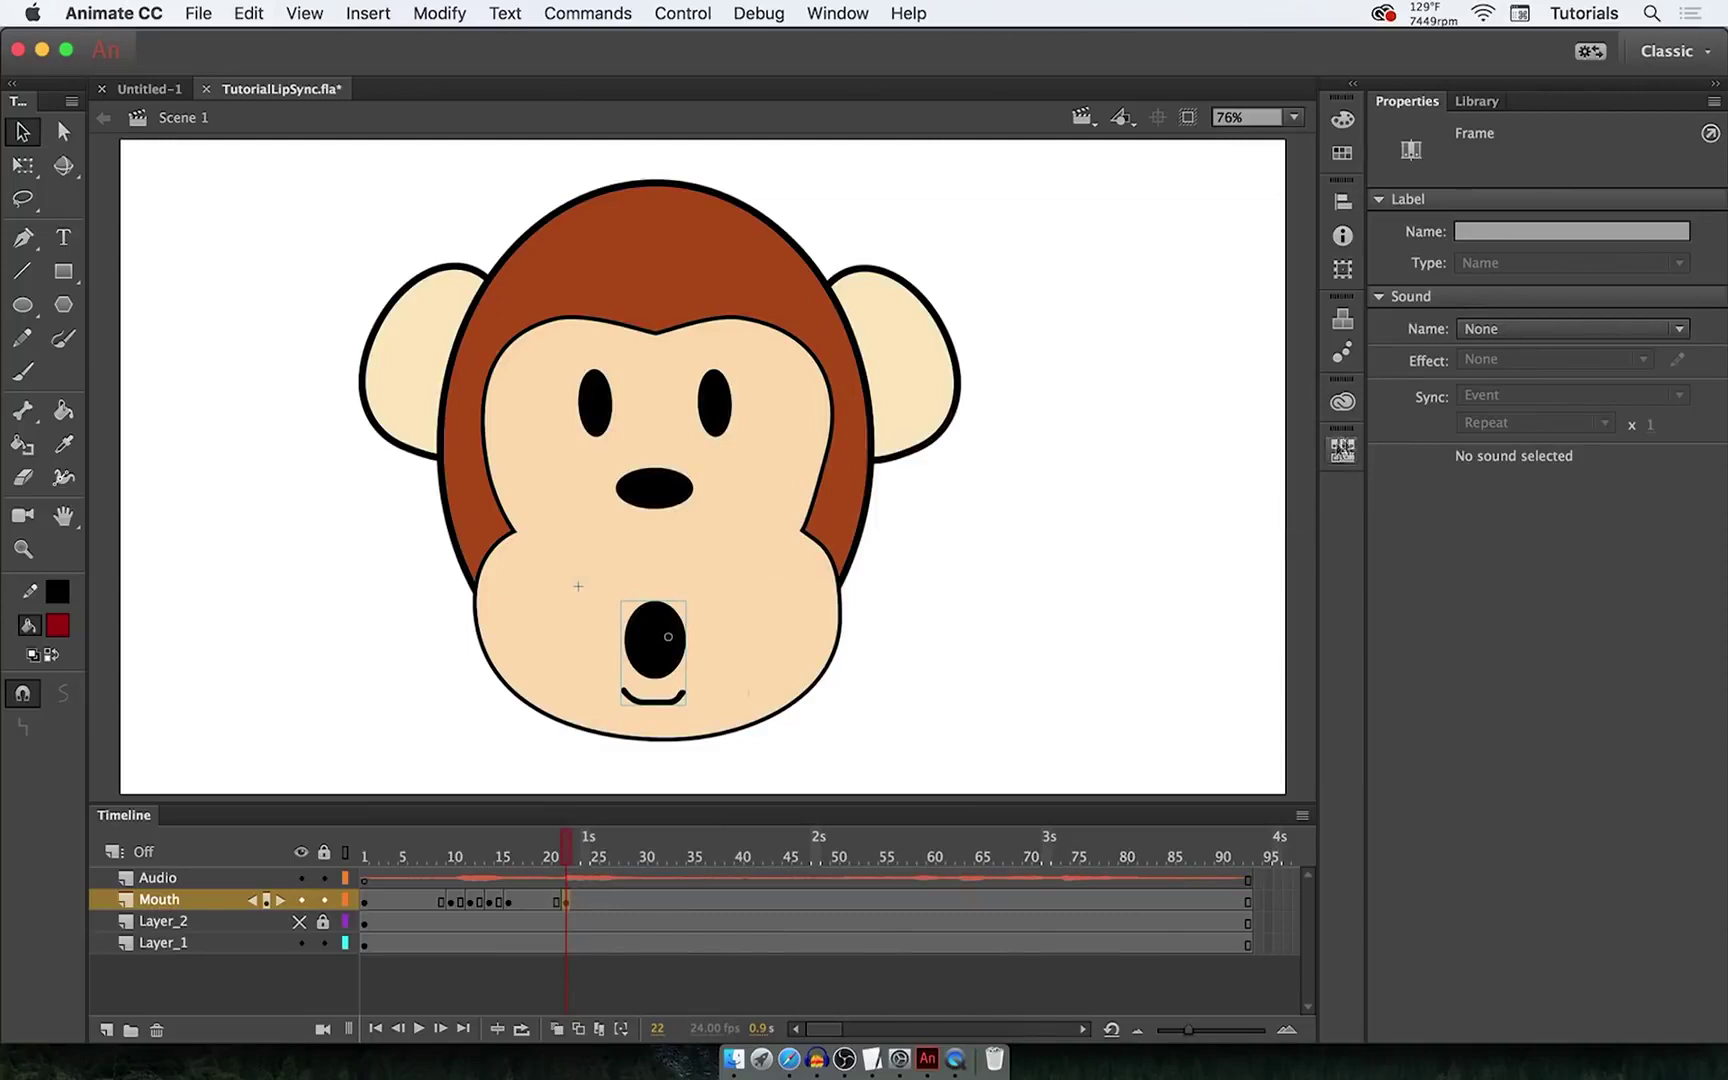
pyautogui.click(1342, 450)
pyautogui.moveTo(1310, 585); pyautogui.dragTo(1308, 698)
pyautogui.click(1173, 714)
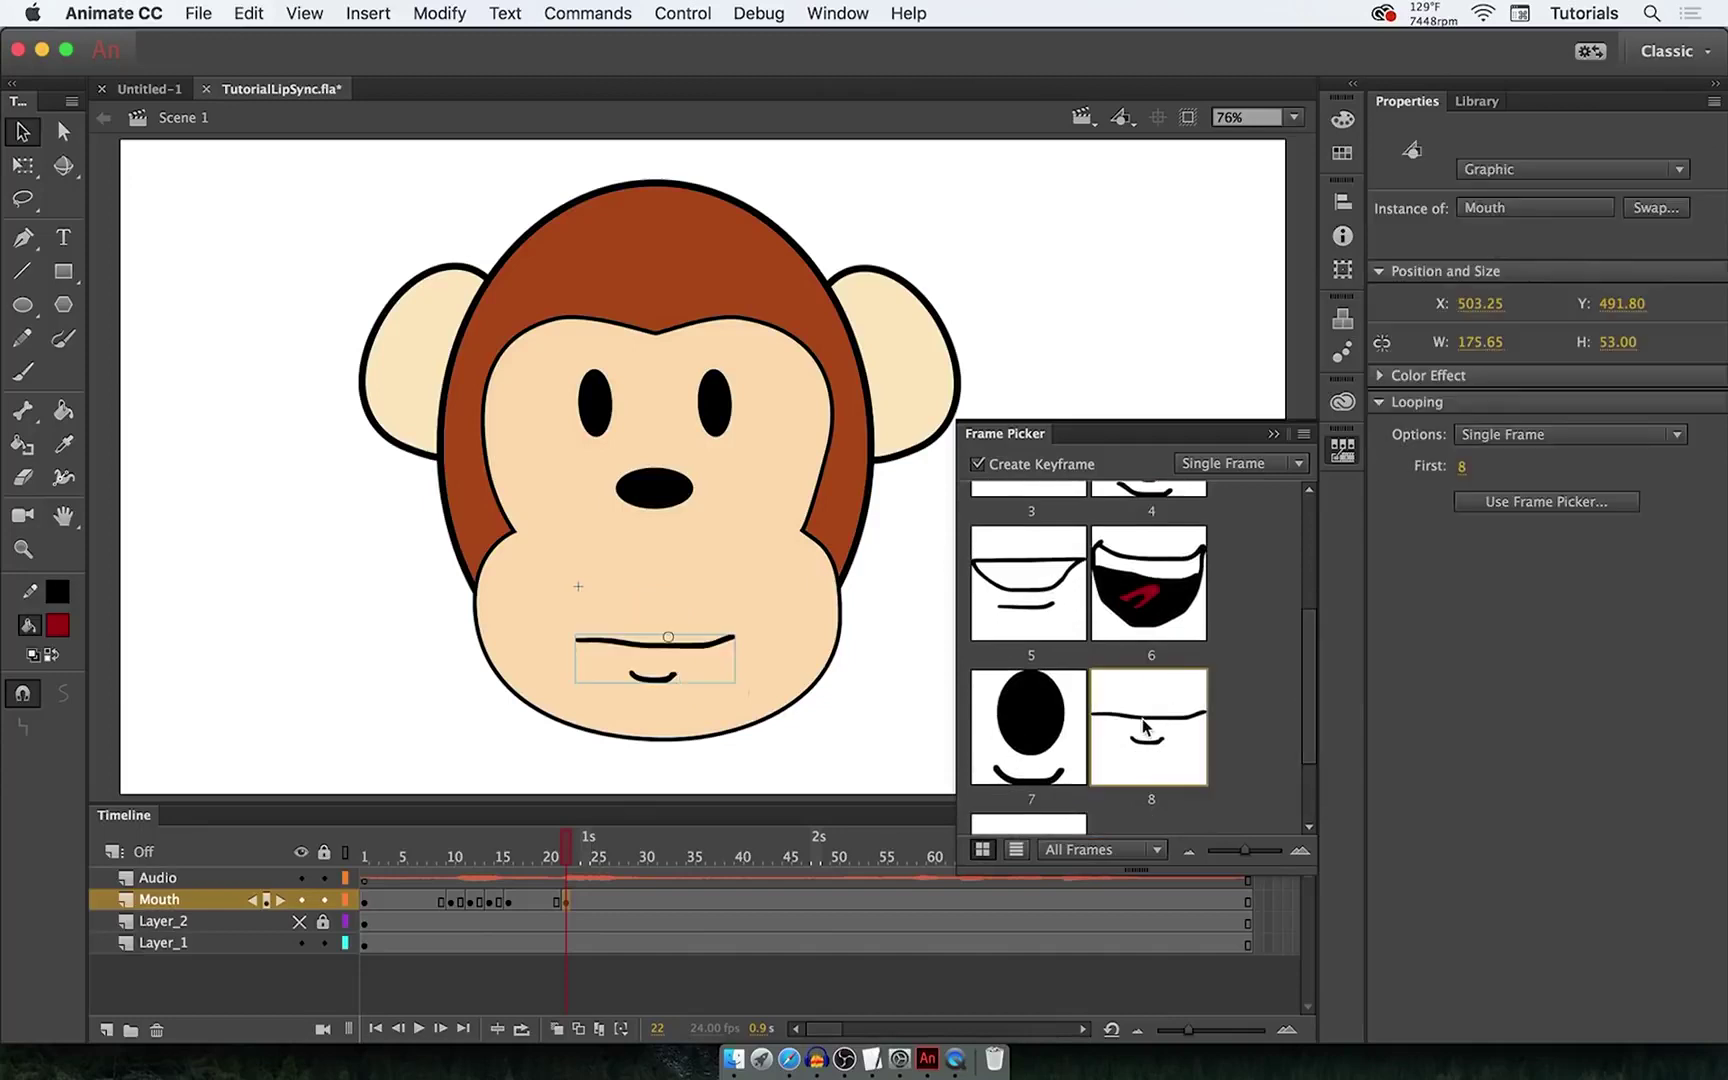
# - Insert a keyframe at frame 24 of the Mouth layer and pick mouth frame 3 for it
pyautogui.click(577, 856)
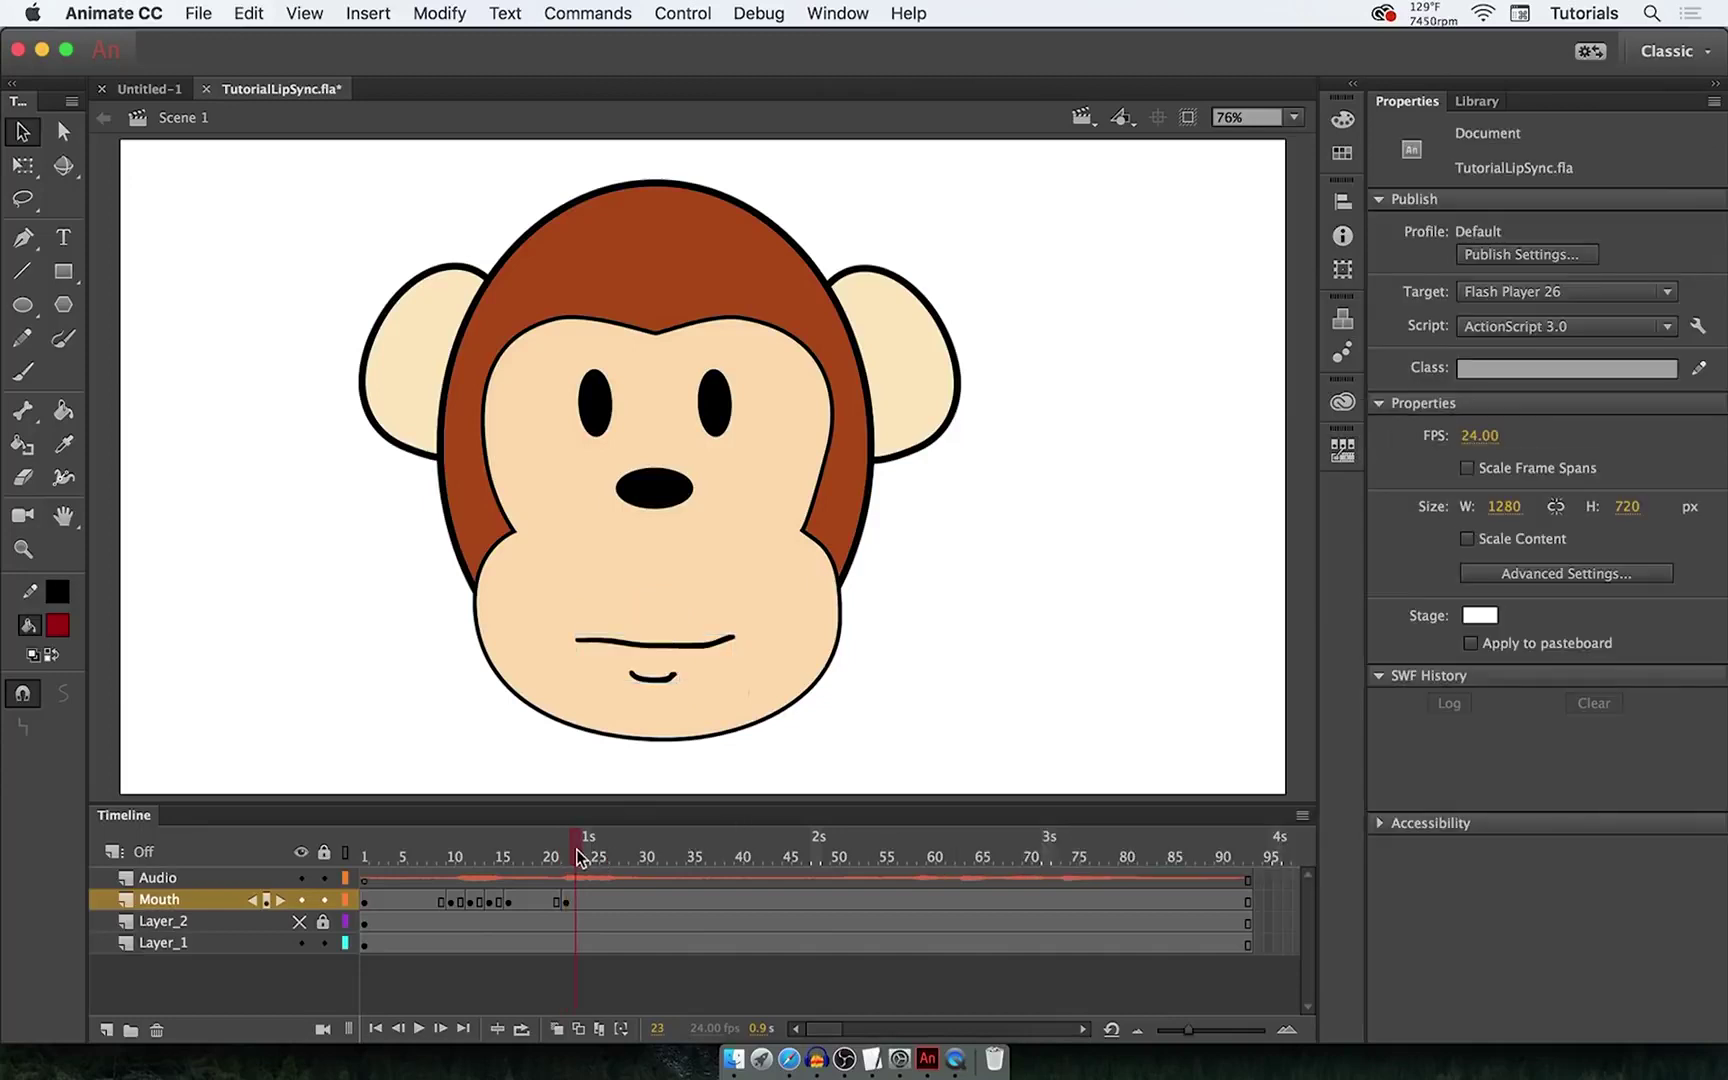
pyautogui.click(580, 901)
pyautogui.rightClick(580, 900)
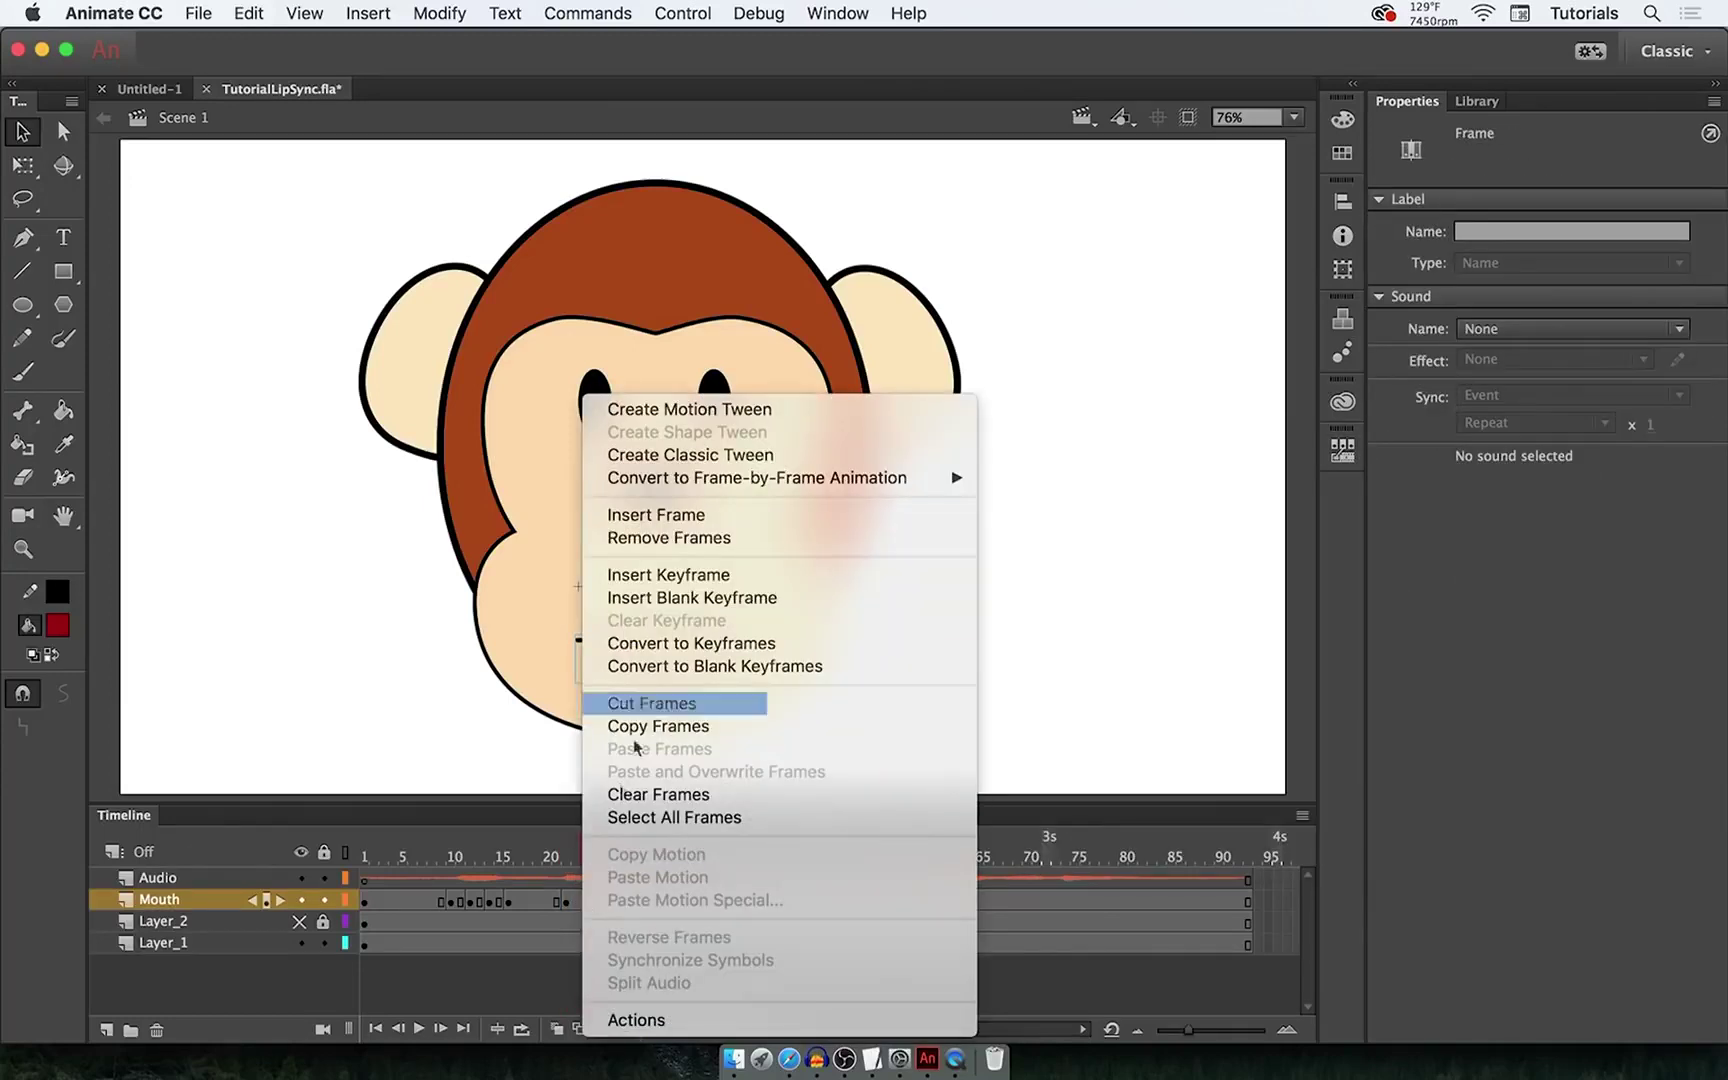
pyautogui.click(694, 583)
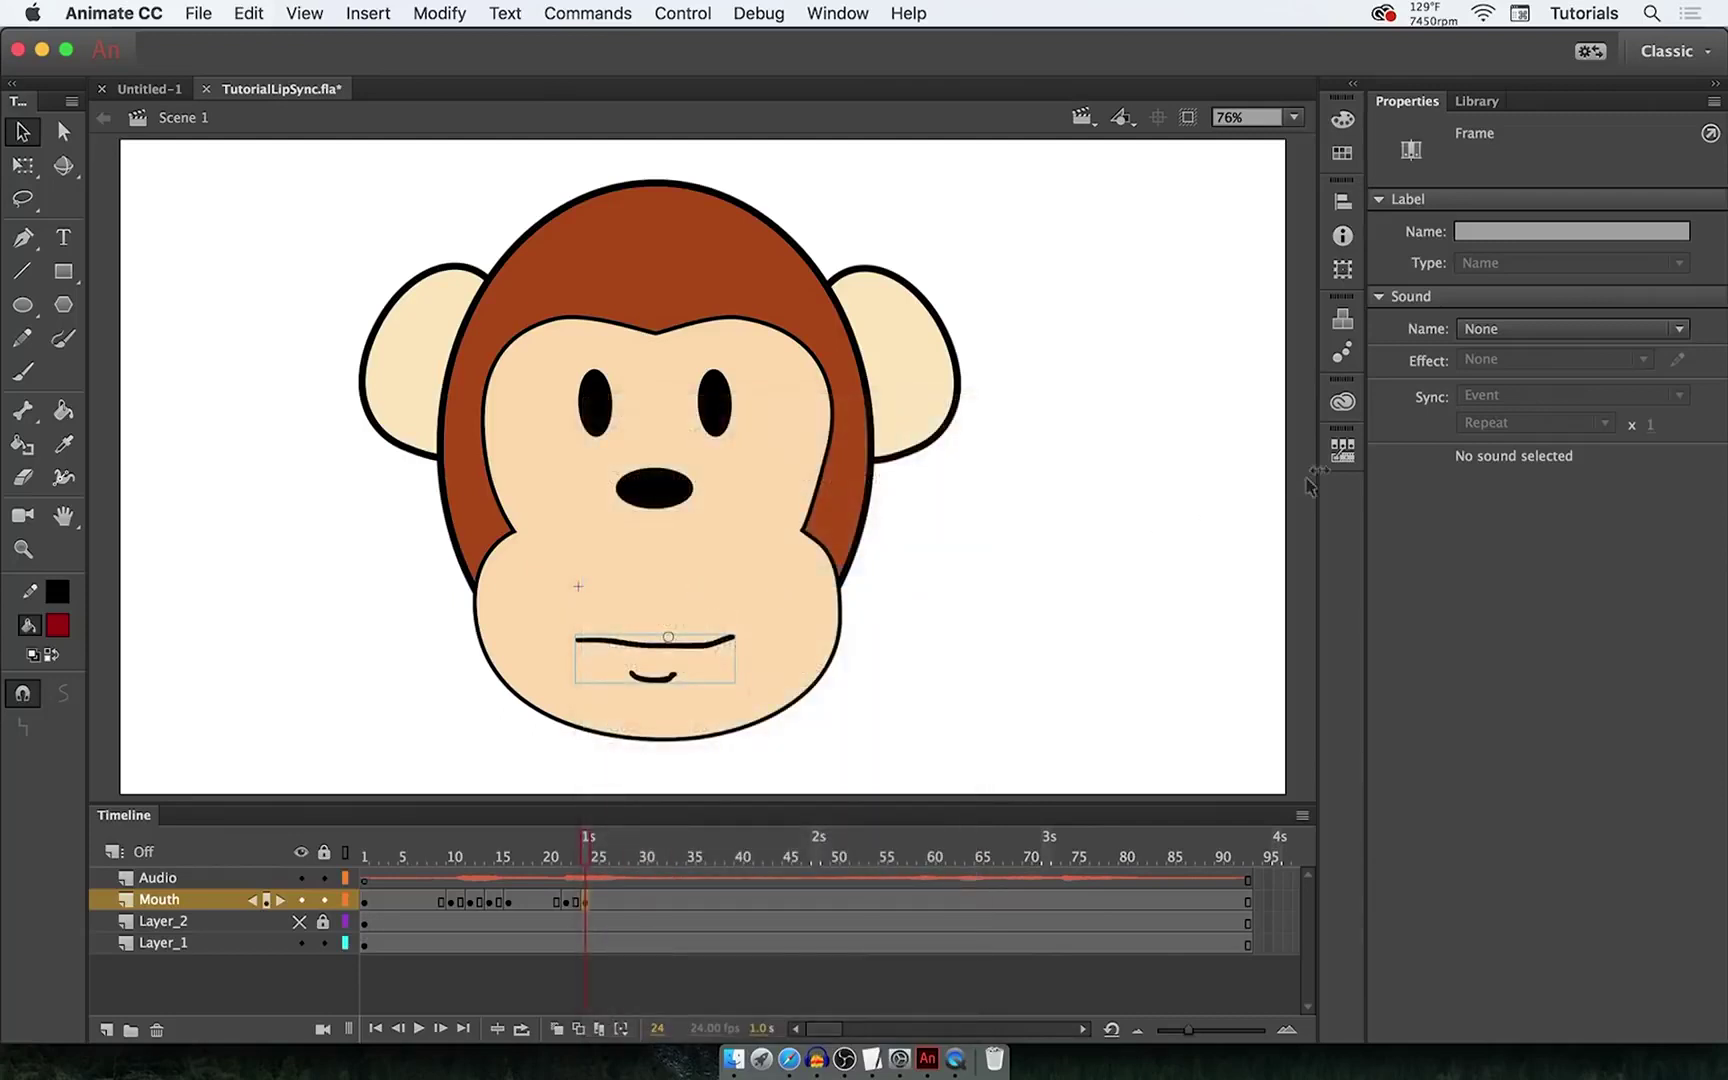
pyautogui.click(1343, 450)
pyautogui.scroll(3, 1126, 608)
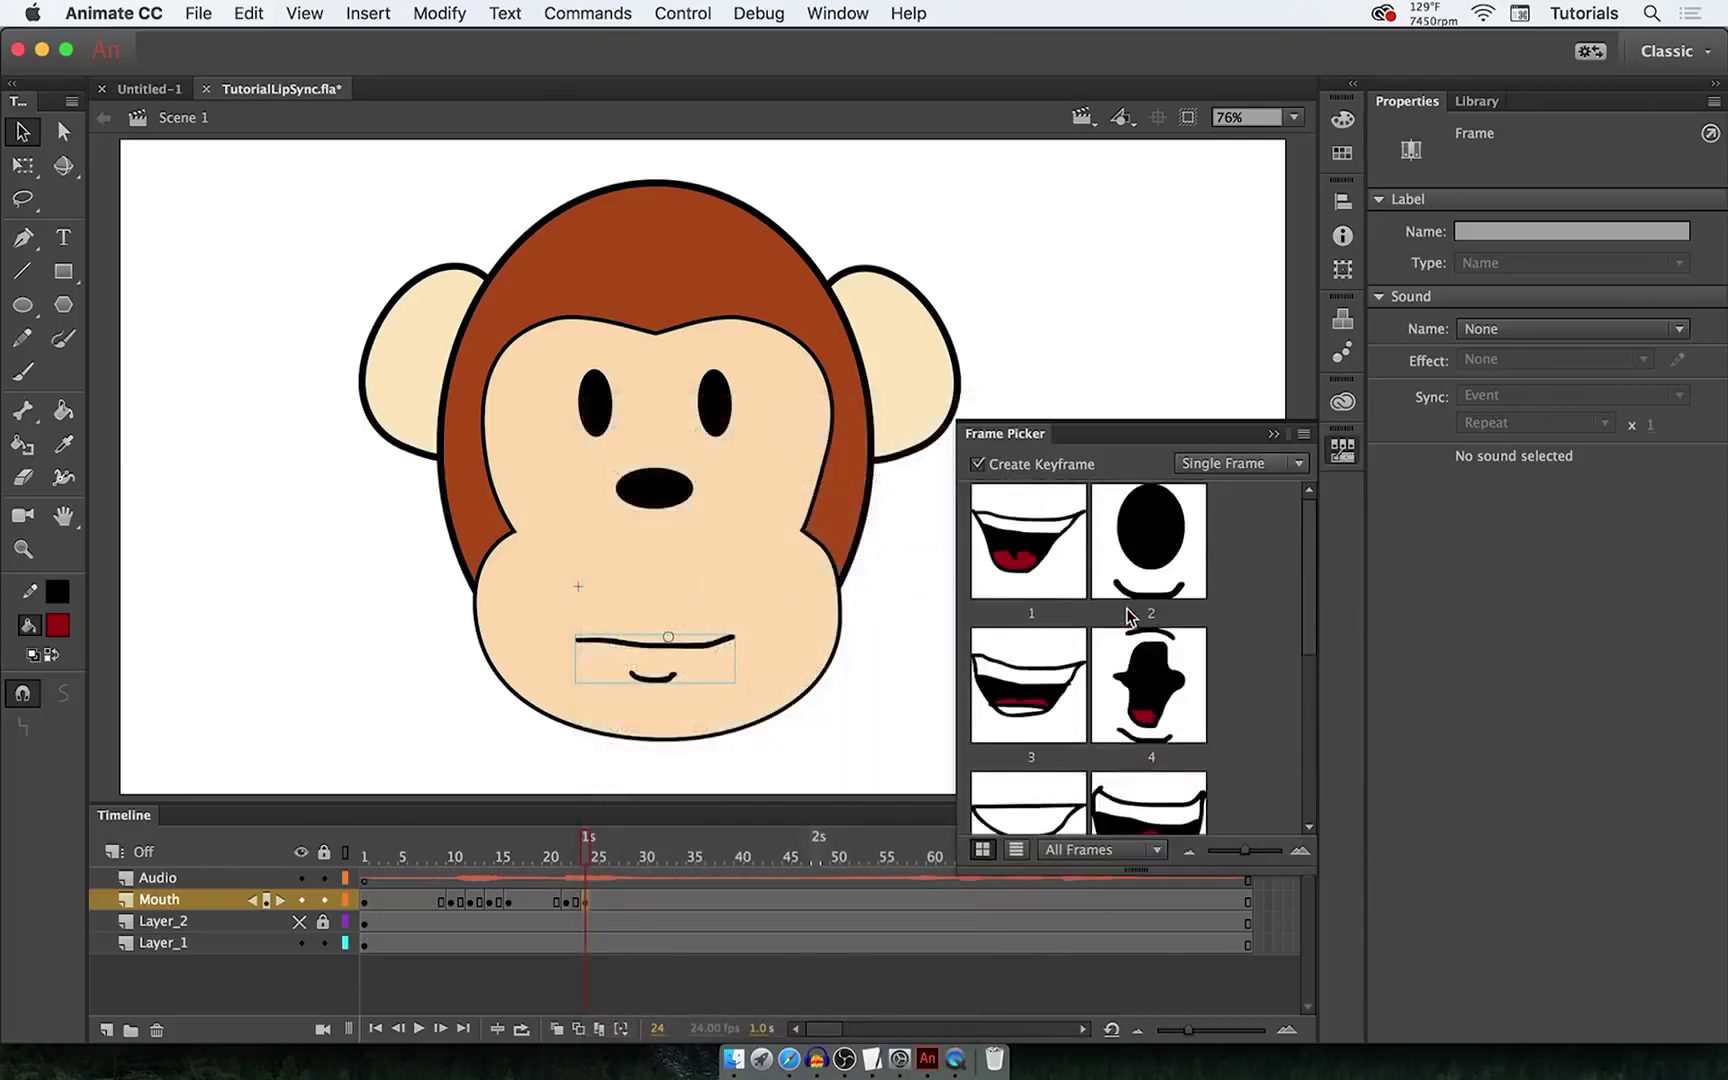
pyautogui.click(1023, 668)
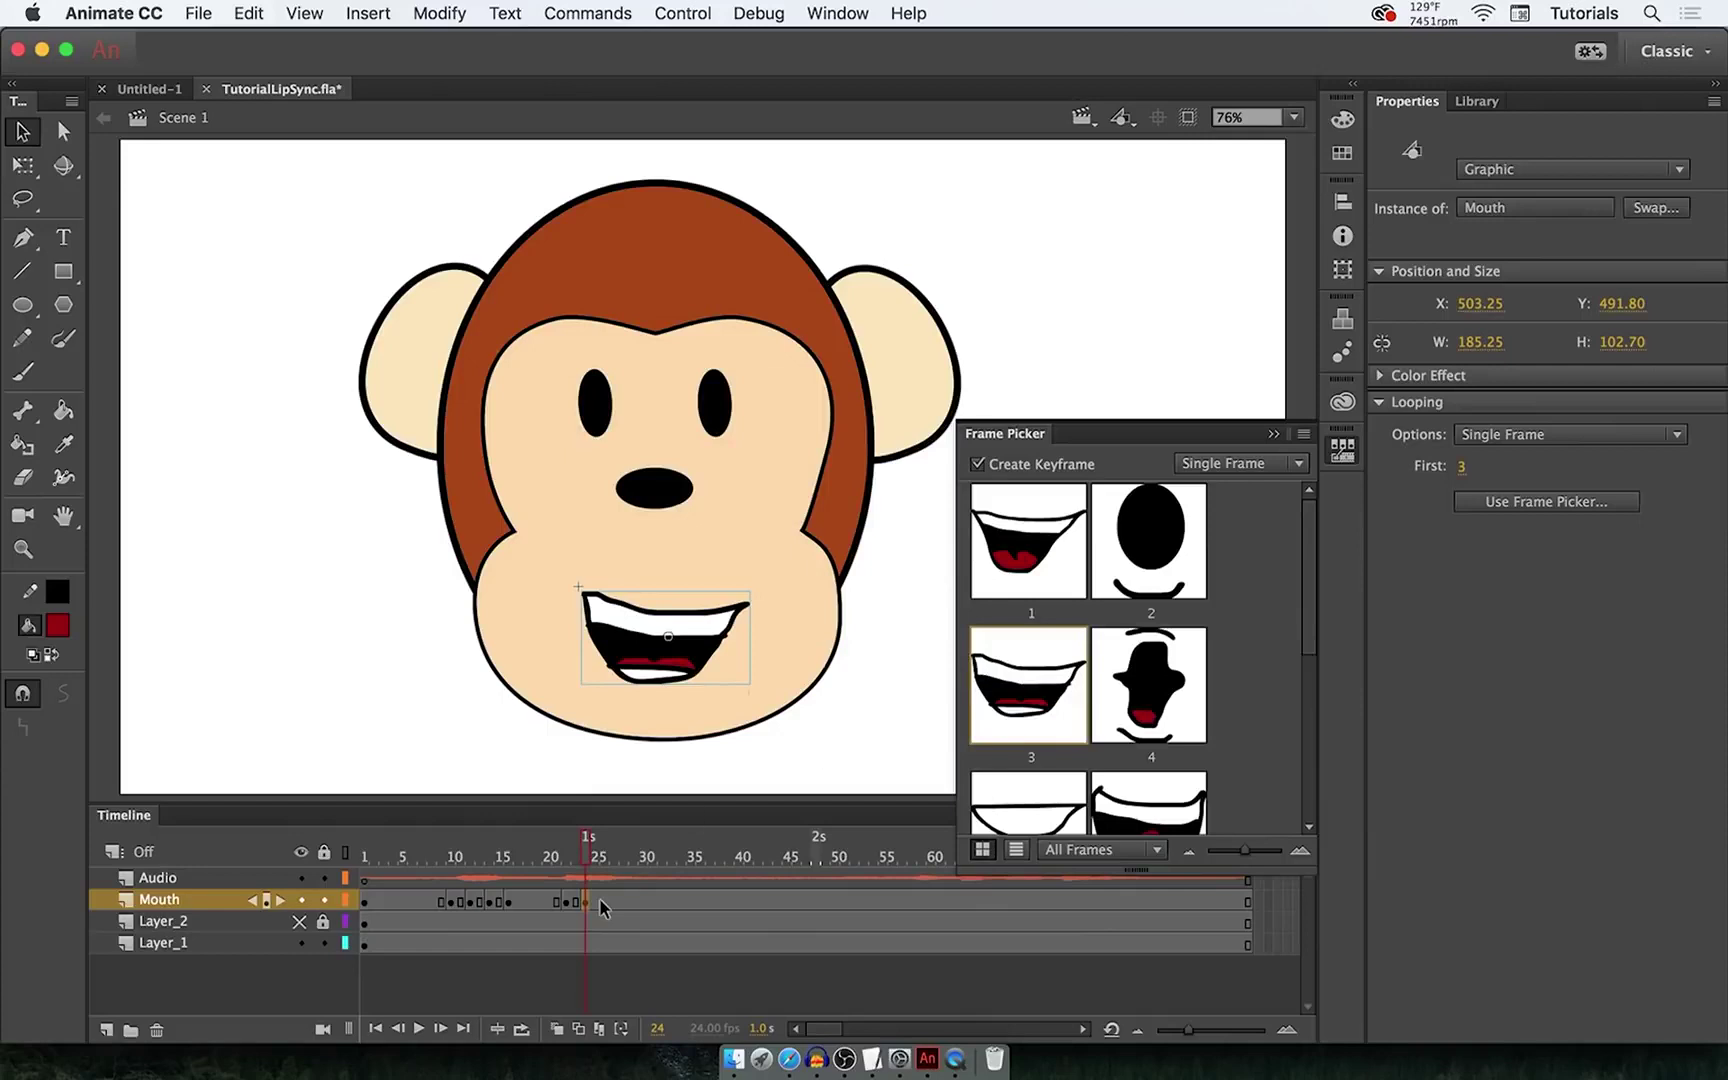
# - Insert a keyframe at frame 27 of the Mouth layer and pick the closed mouth, frame 8, for it
pyautogui.moveTo(588, 848); pyautogui.dragTo(616, 853)
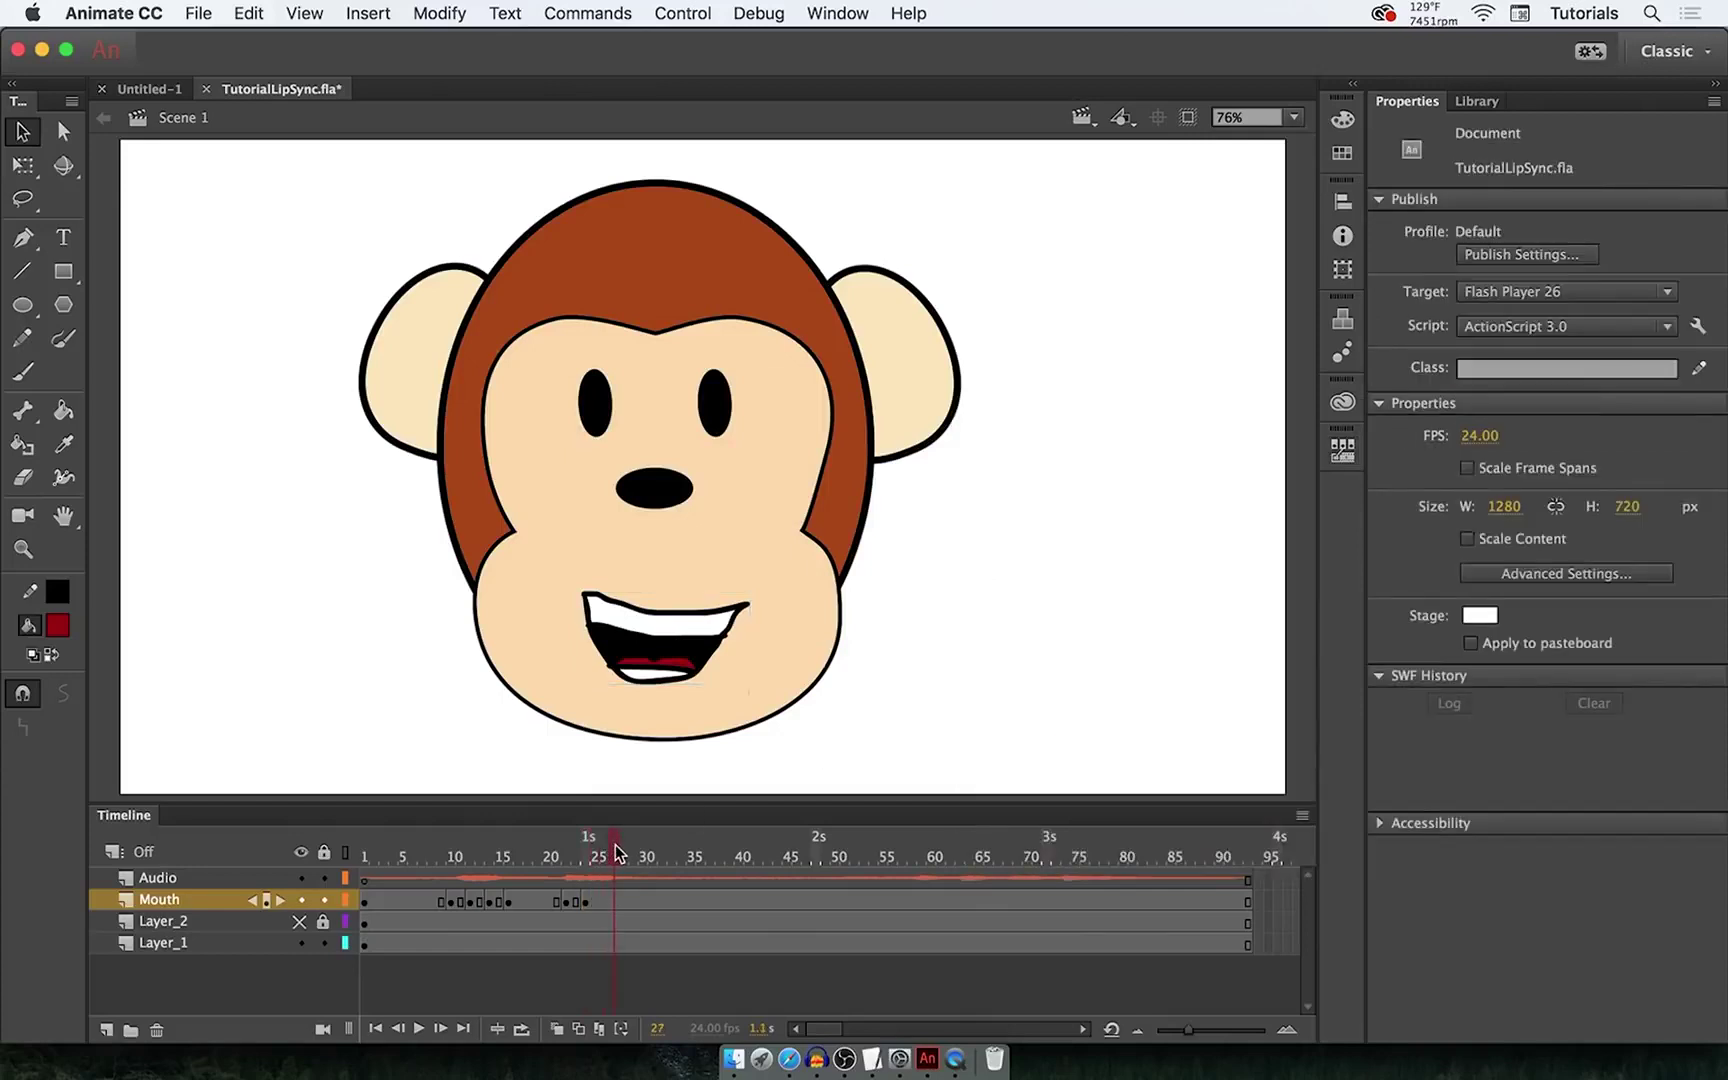
pyautogui.rightClick(612, 905)
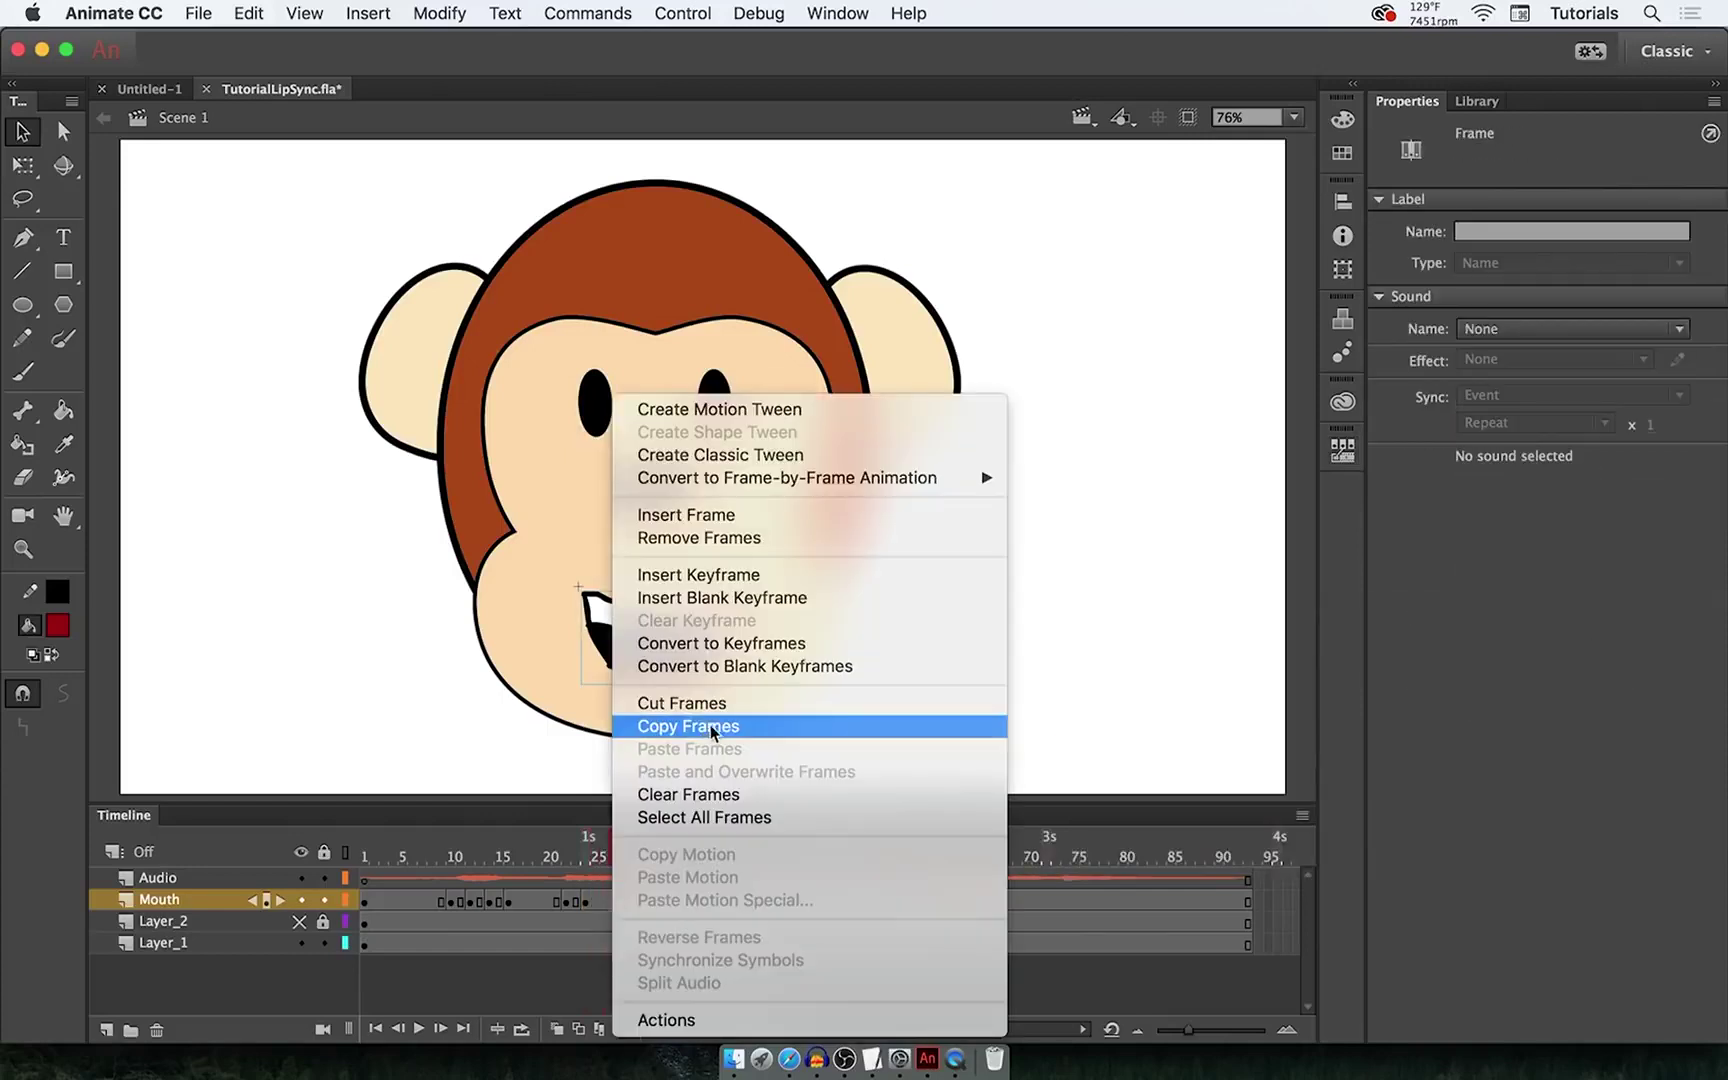
pyautogui.click(753, 578)
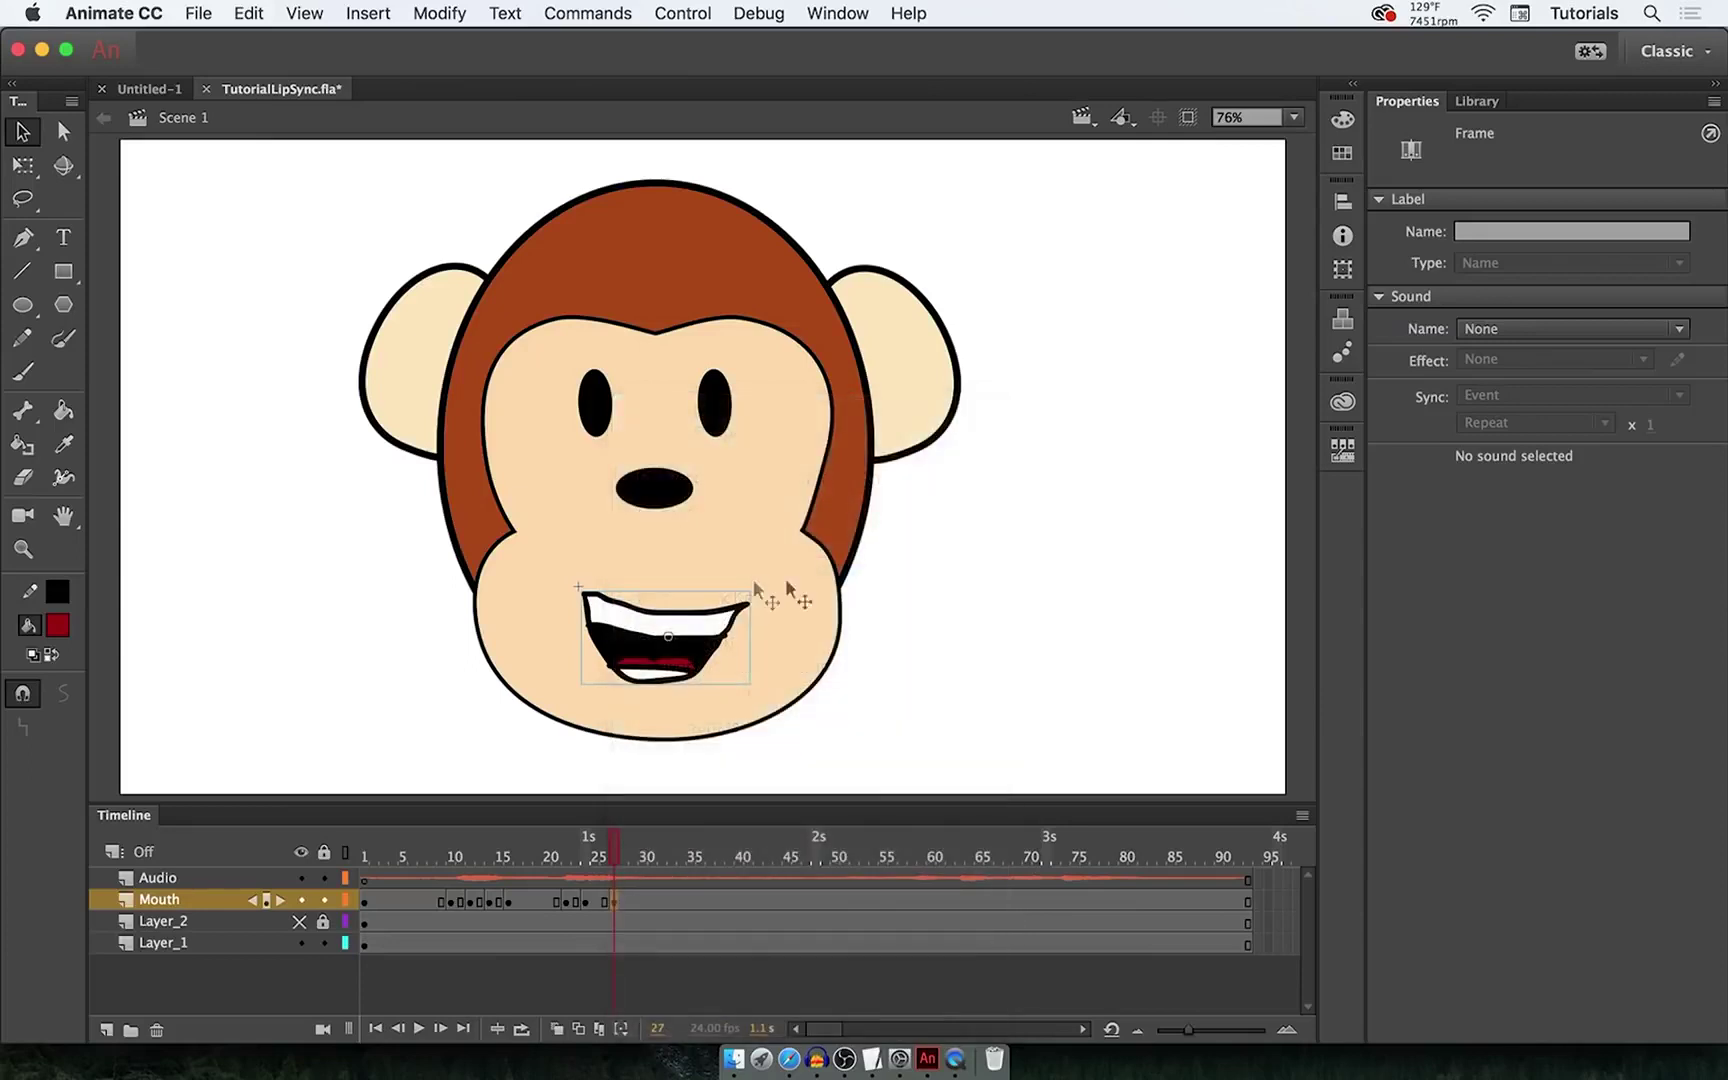
pyautogui.click(1345, 450)
pyautogui.moveTo(1310, 551); pyautogui.dragTo(1313, 703)
pyautogui.click(1176, 752)
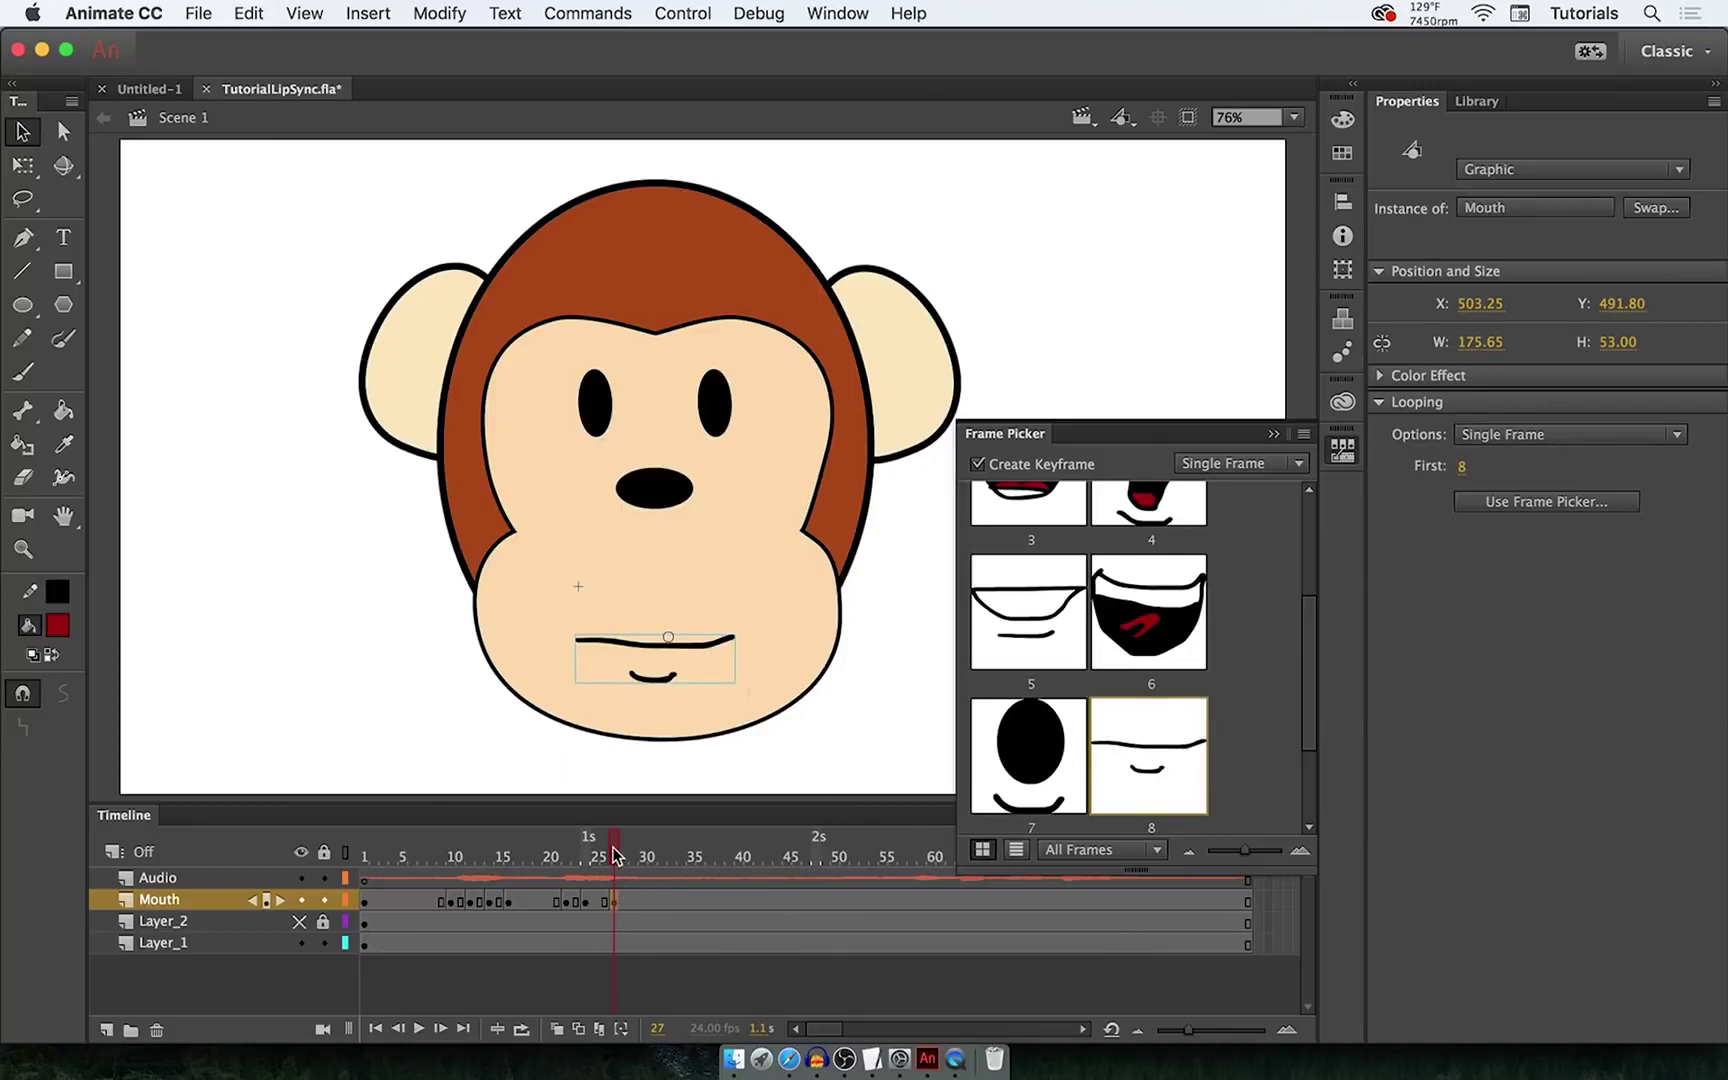
# - Play the animation from frame 1 to check the mouth shapes against the audio
pyautogui.click(366, 858)
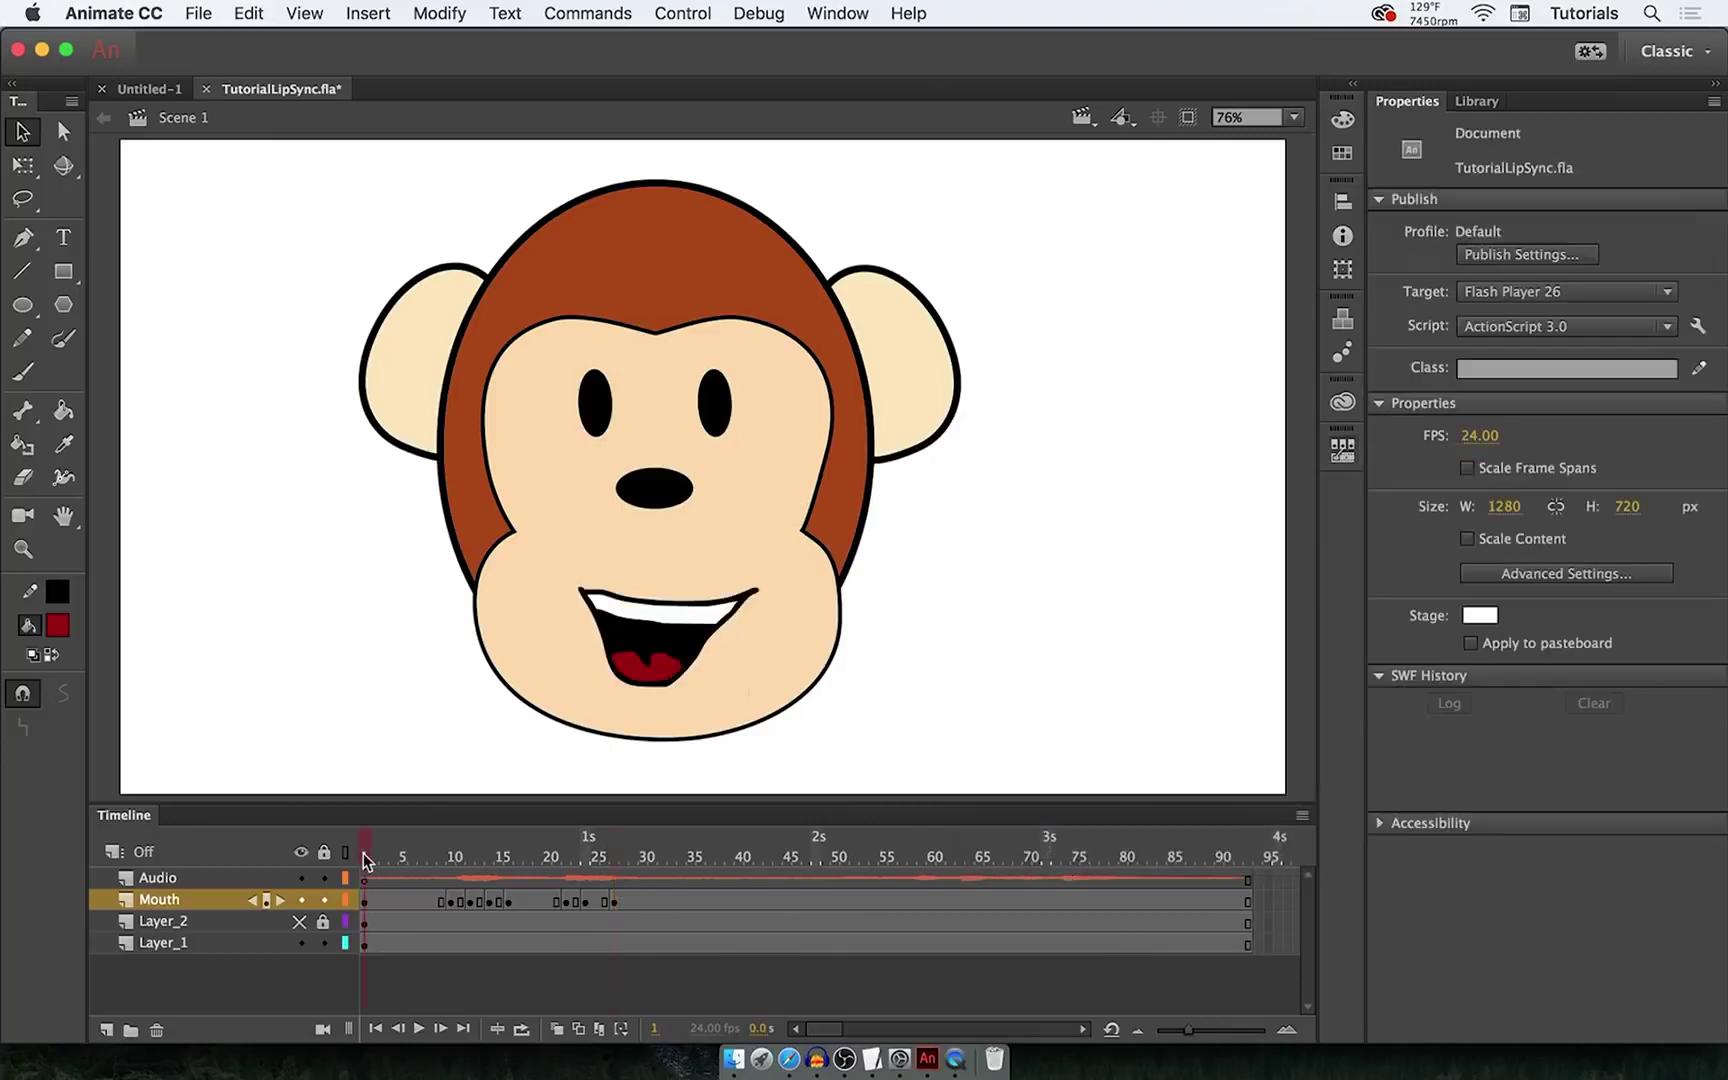
pyautogui.press('Return')
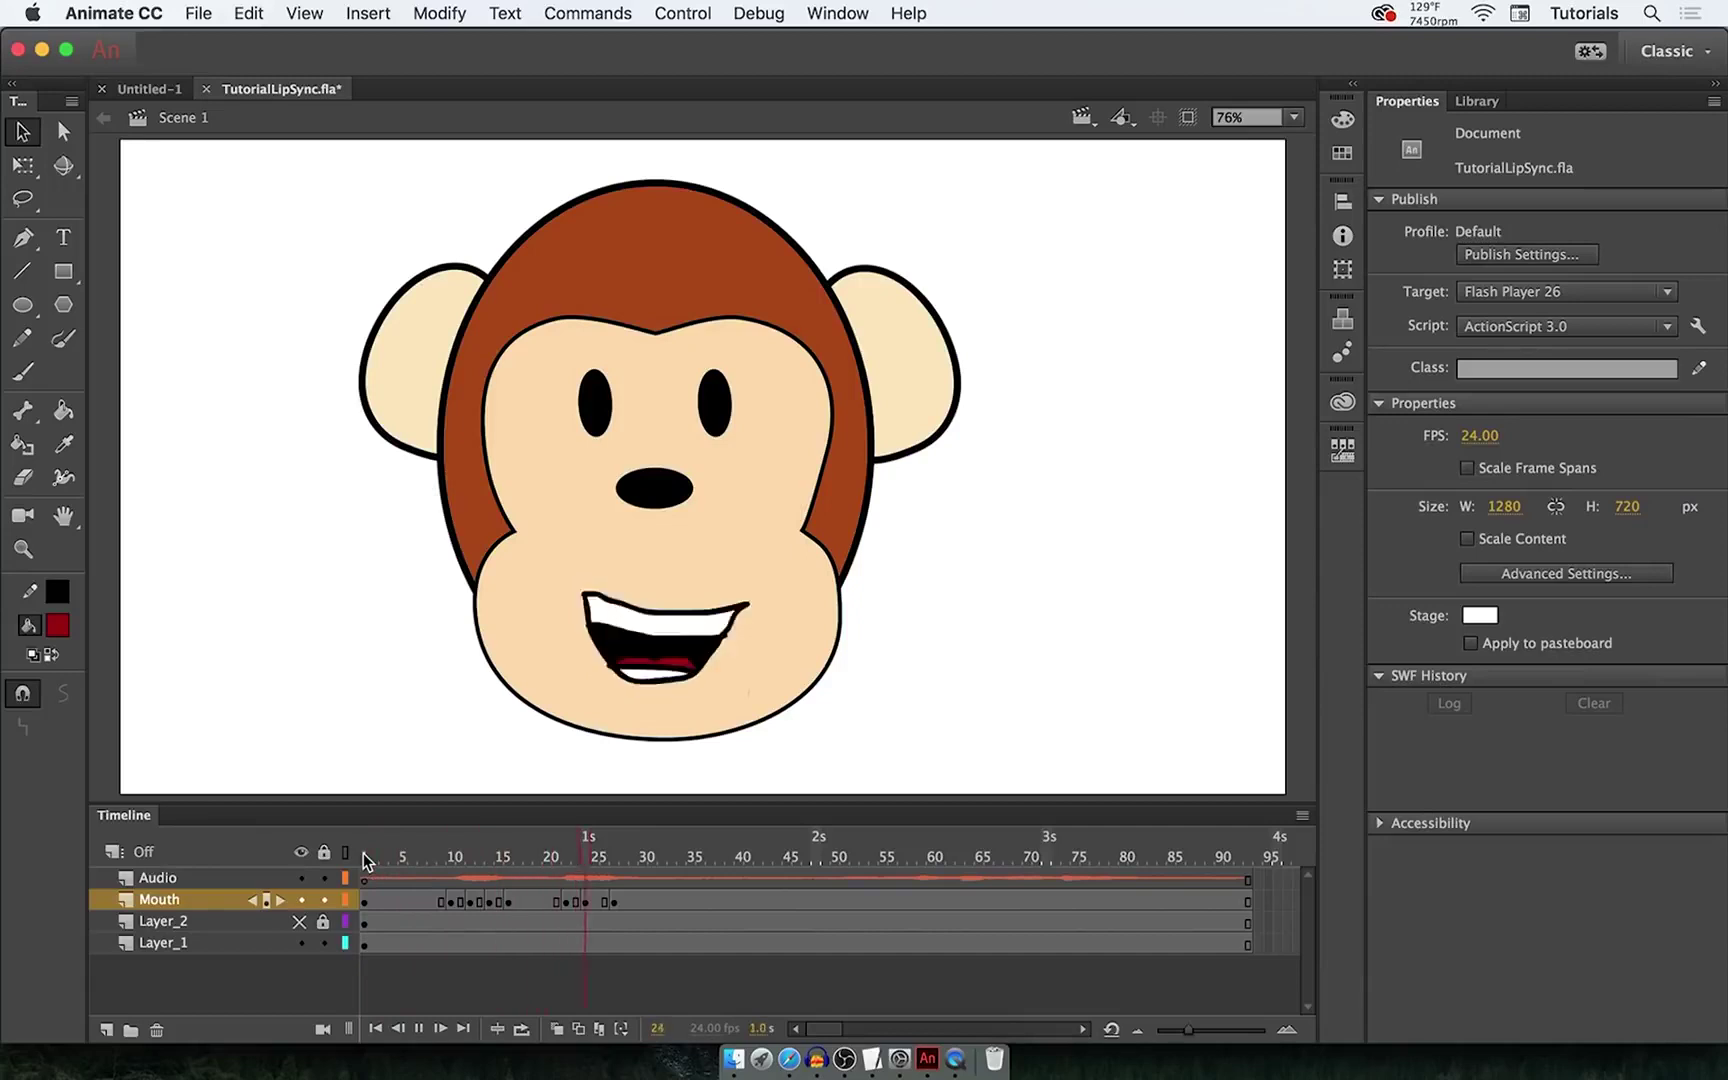
pyautogui.press('Return')
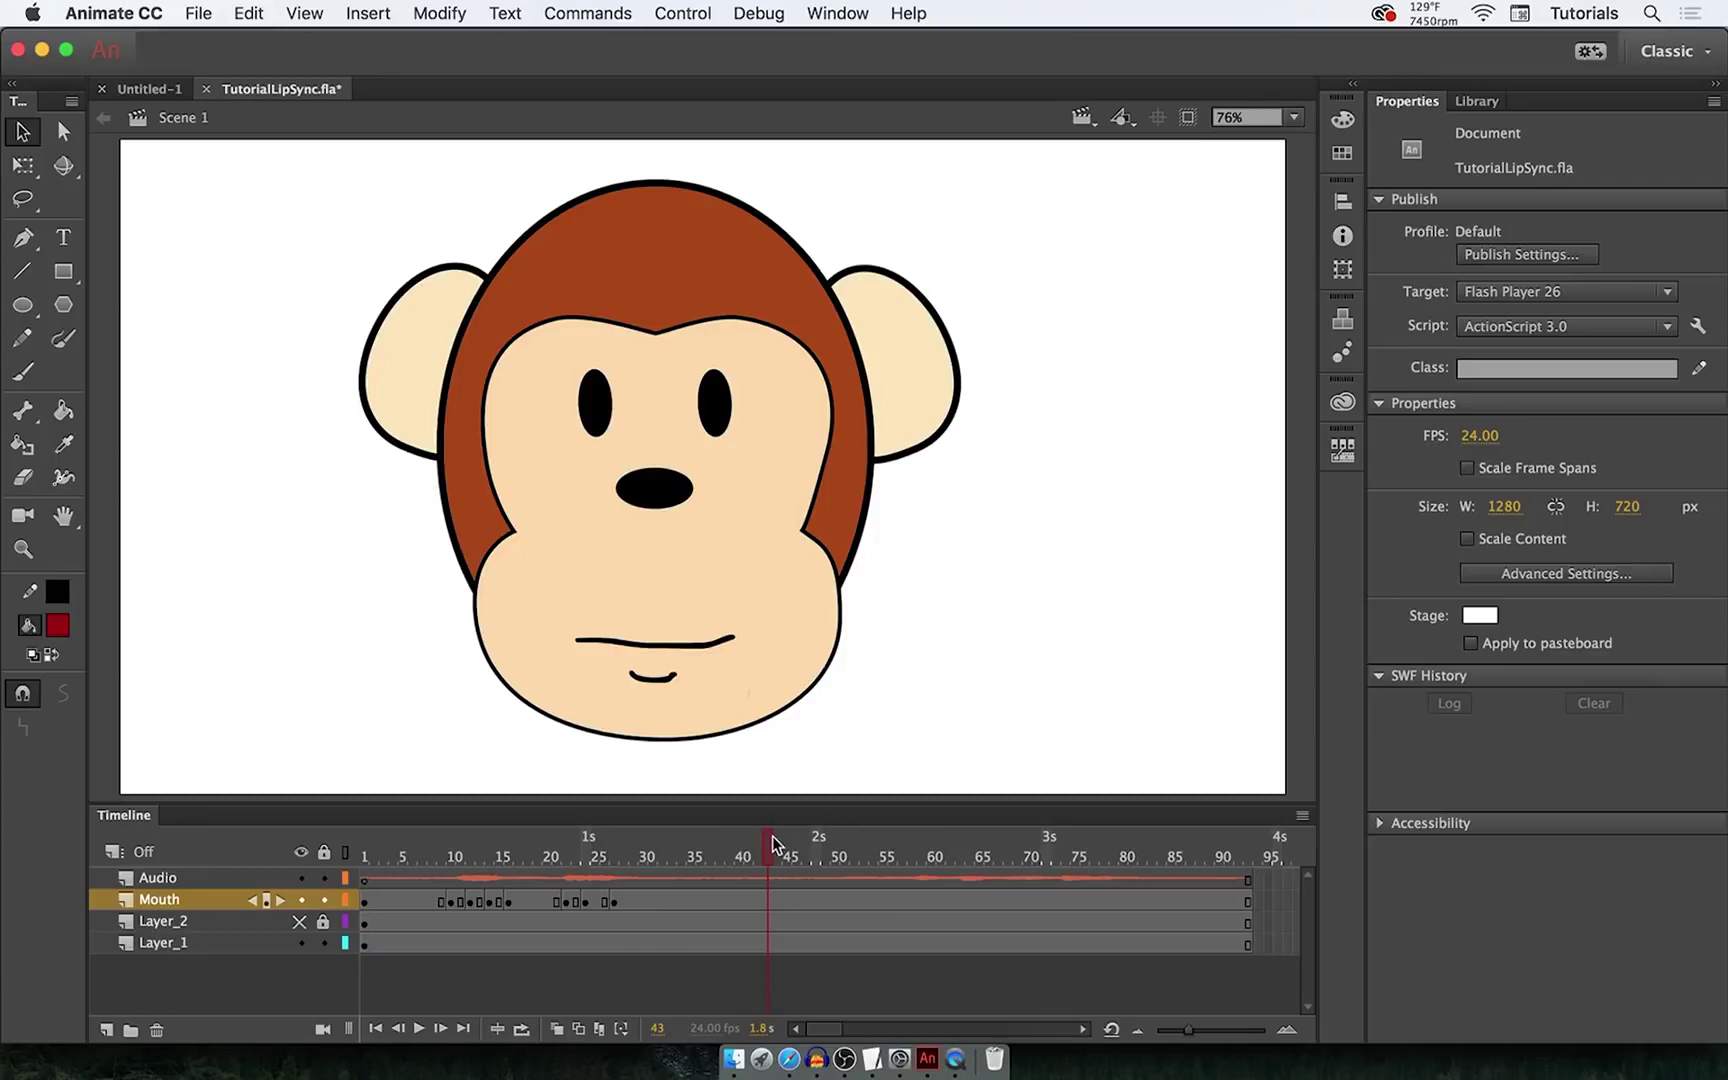
pyautogui.moveTo(772, 845); pyautogui.dragTo(366, 858)
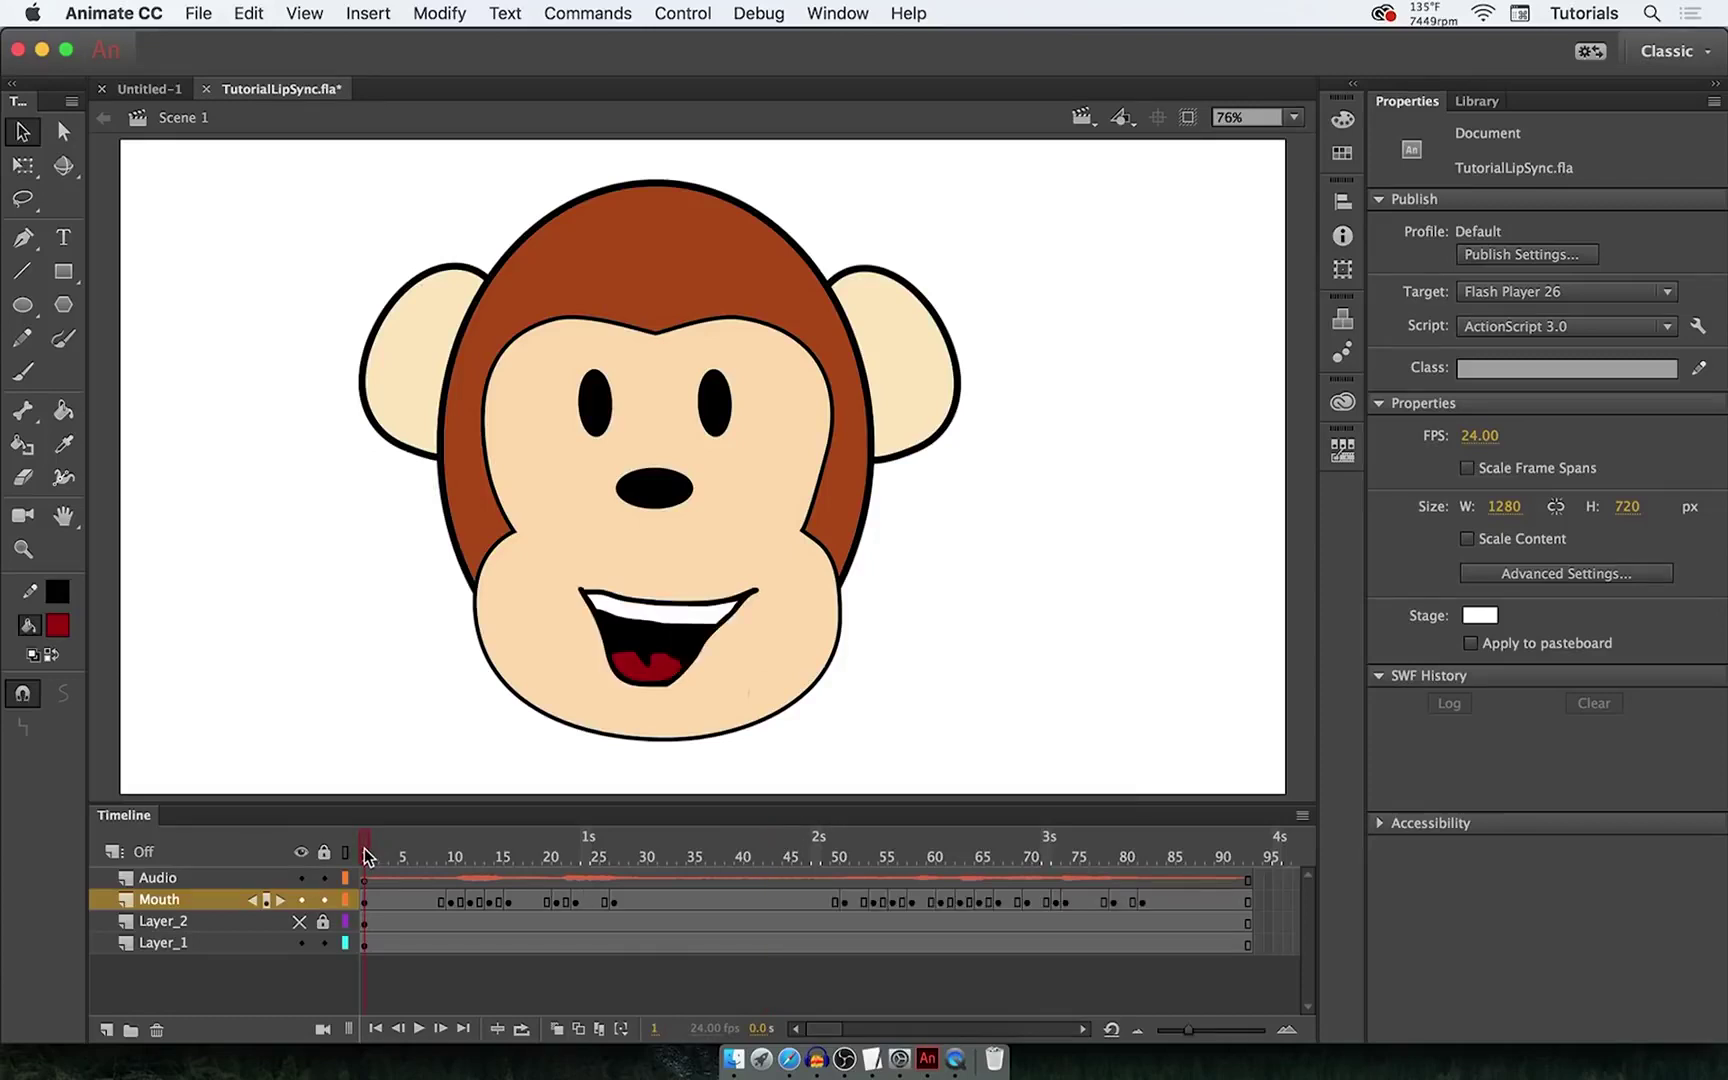
pyautogui.press('Return')
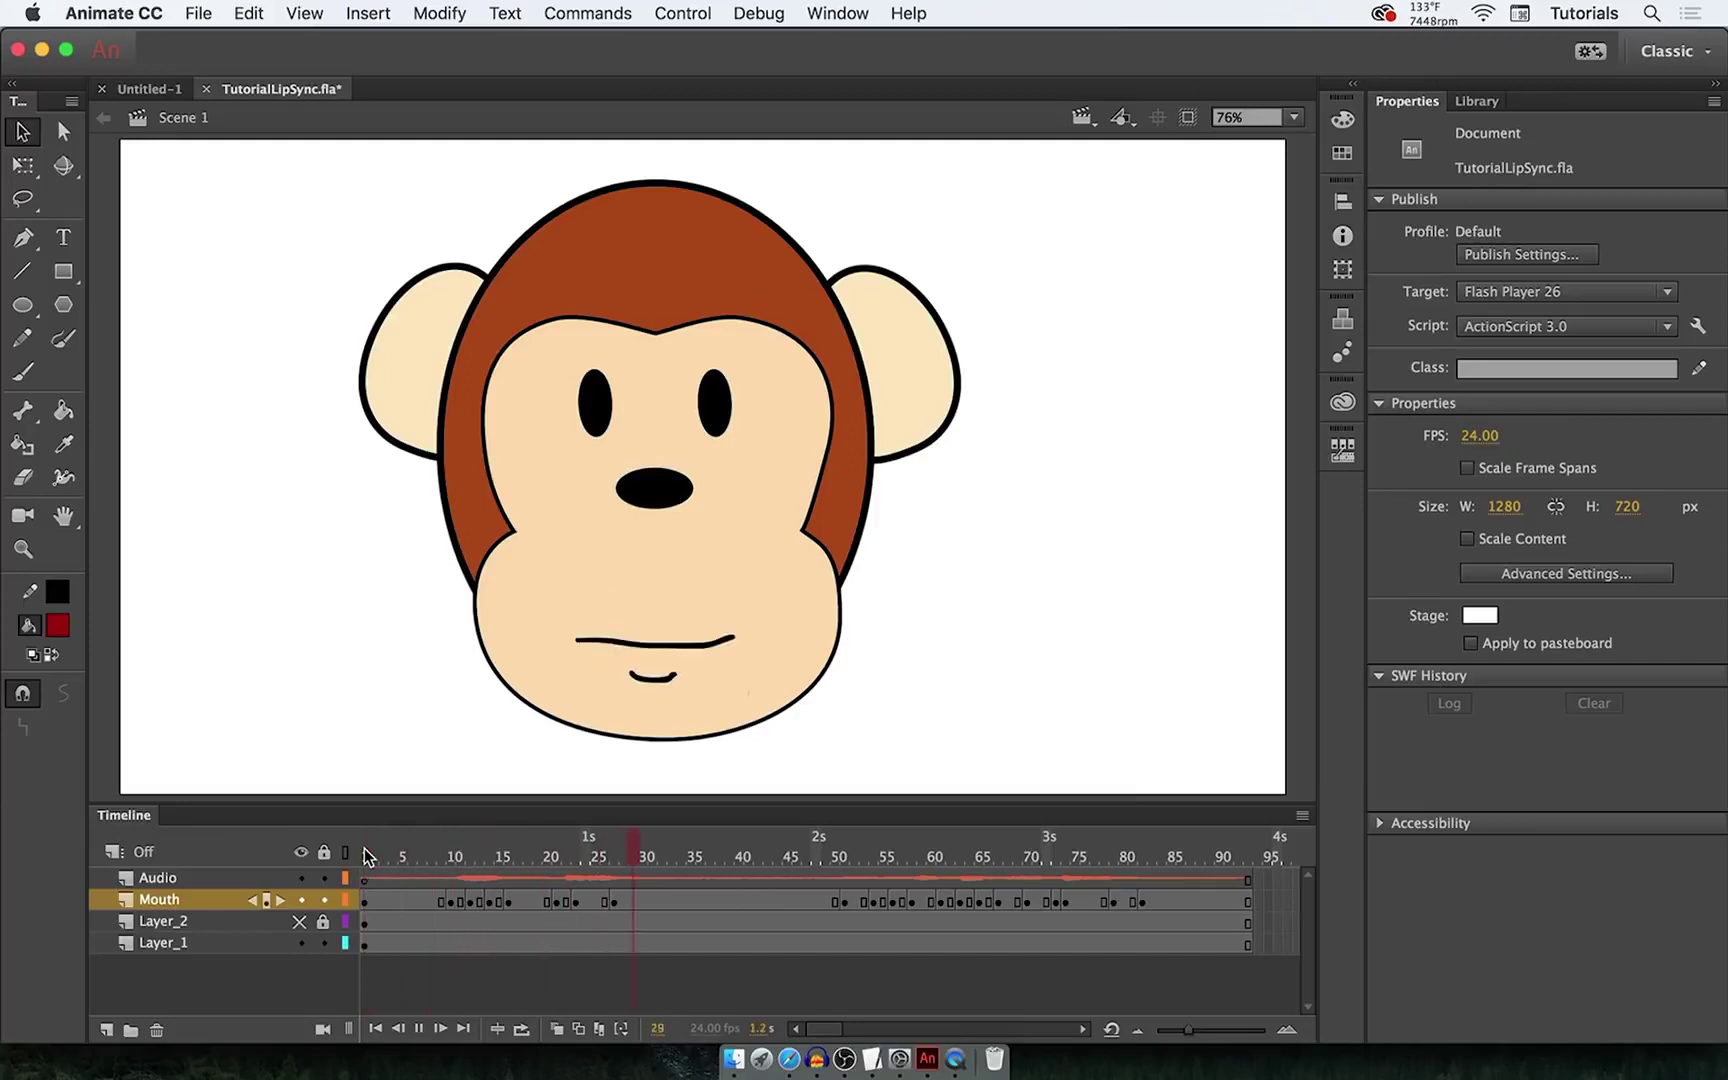